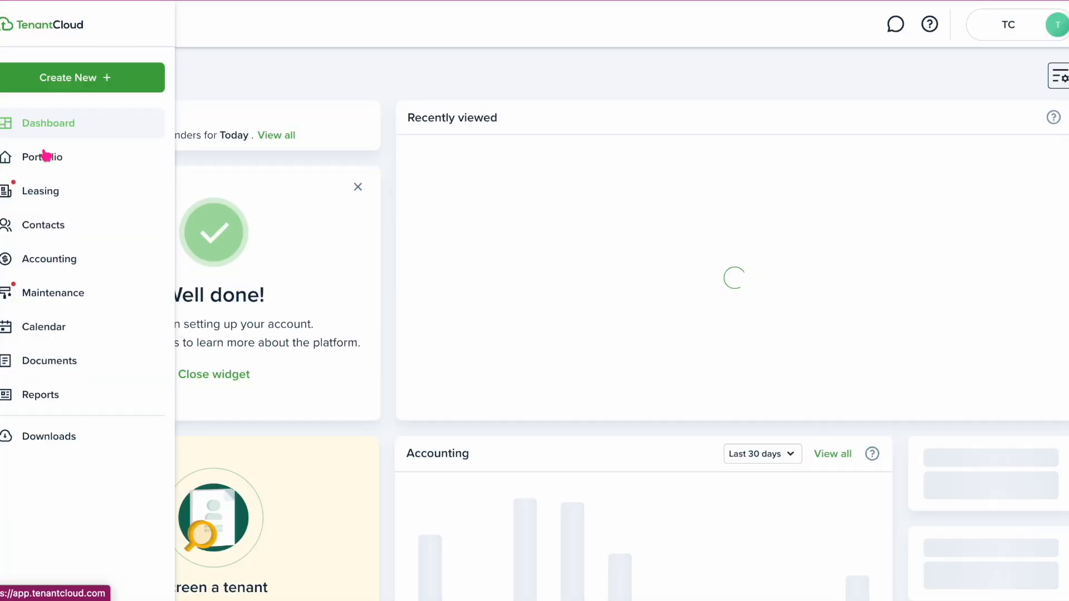
# Approve the pending rental application for 123 Apartments, Unit 2 from Leasing > Applications
pyautogui.moveTo(19, 136)
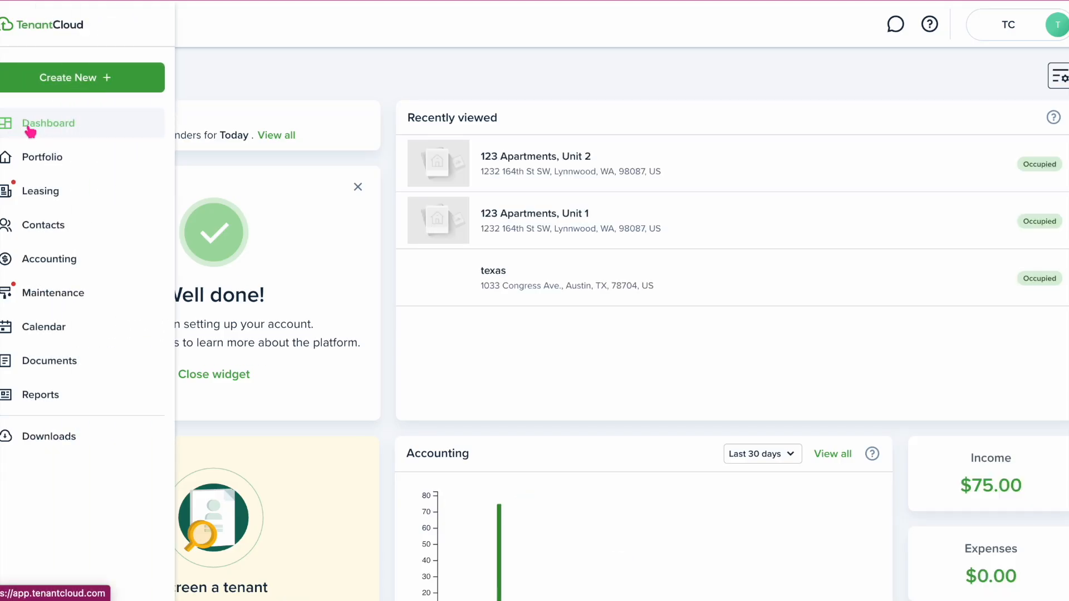
pyautogui.click(44, 202)
pyautogui.click(54, 228)
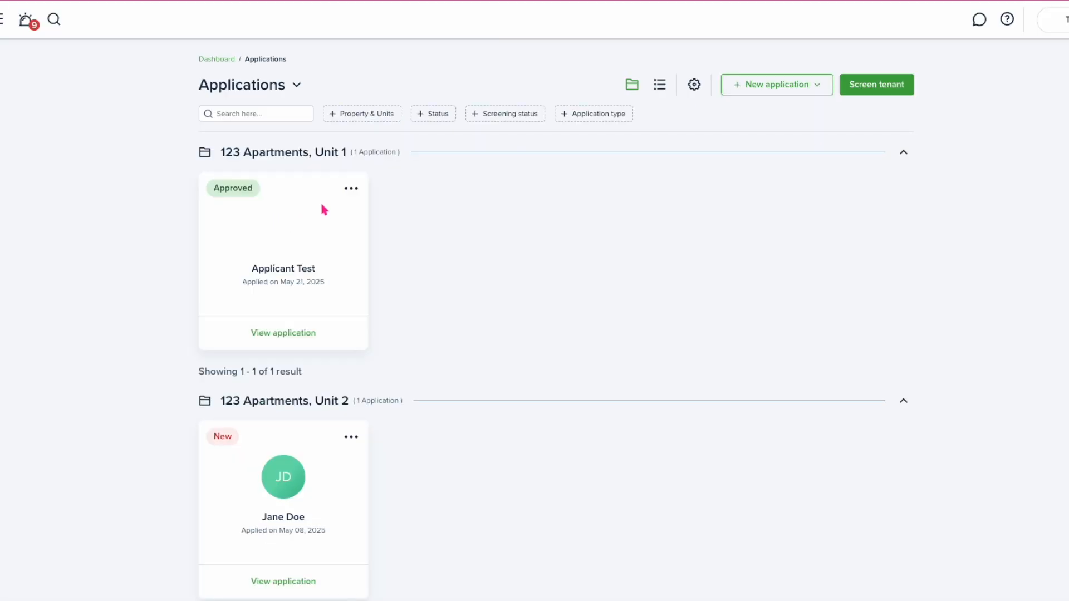
pyautogui.click(350, 437)
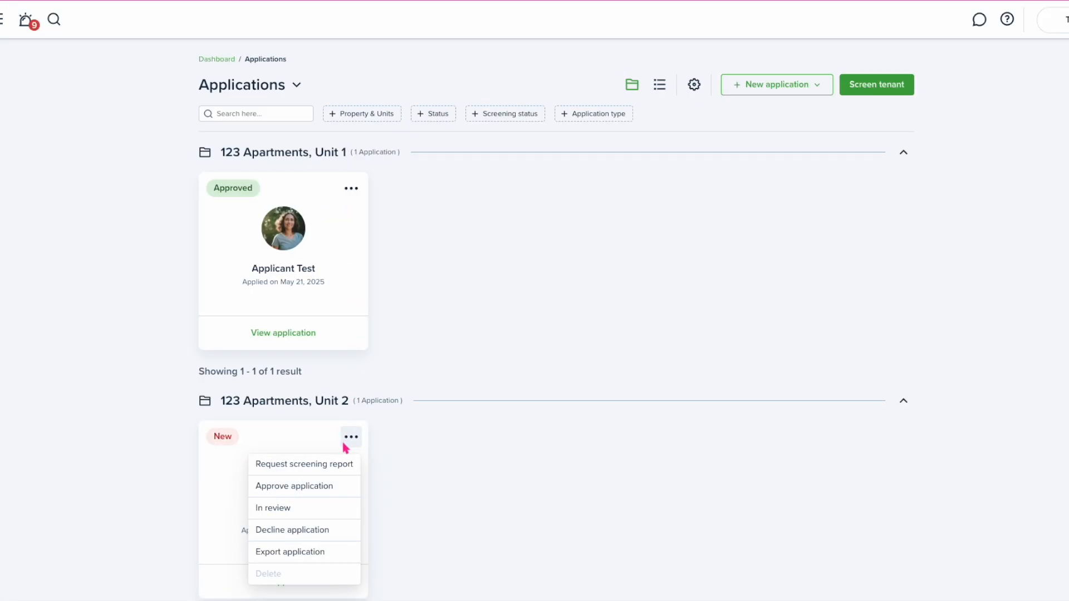
pyautogui.click(313, 487)
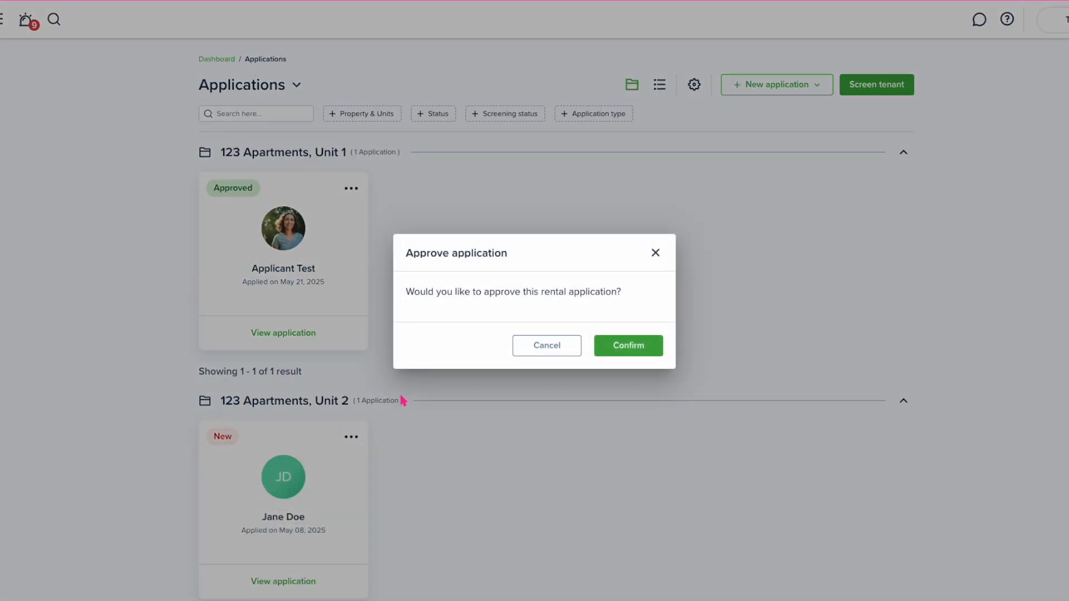
pyautogui.click(620, 347)
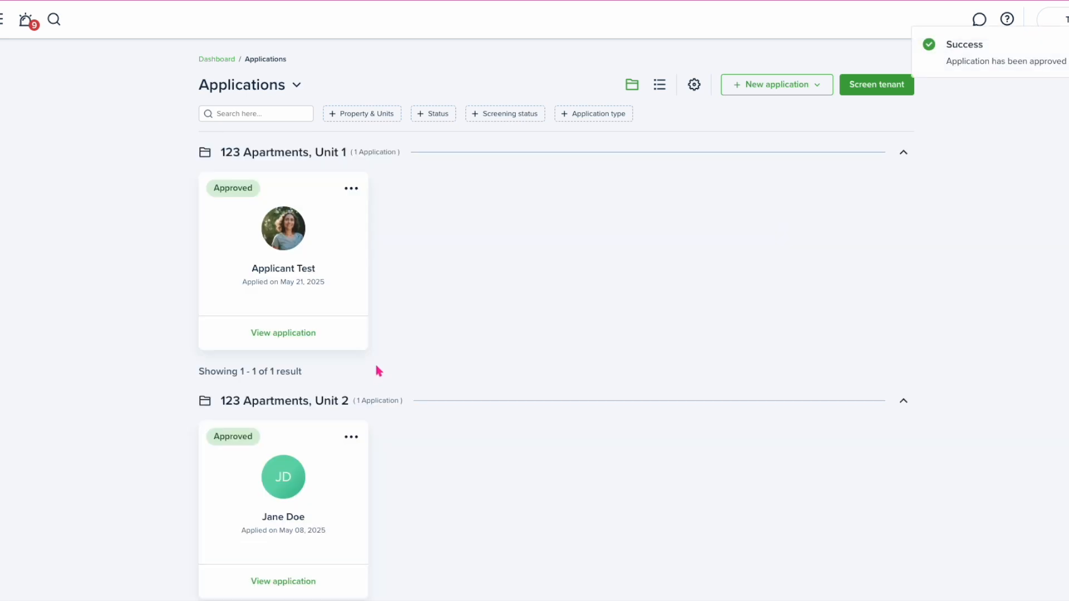
pyautogui.click(352, 438)
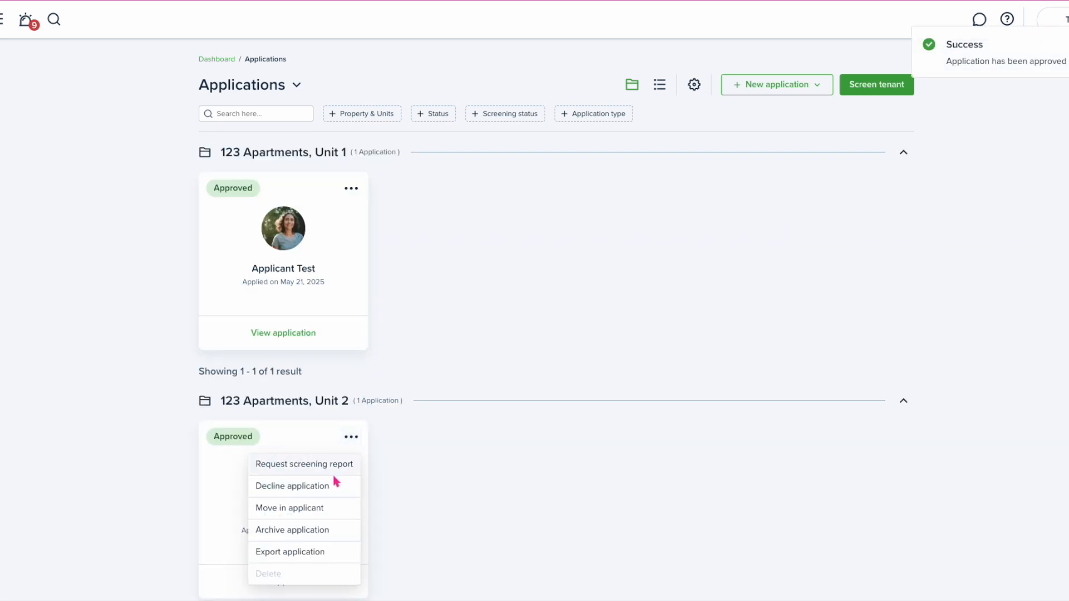
pyautogui.click(88, 352)
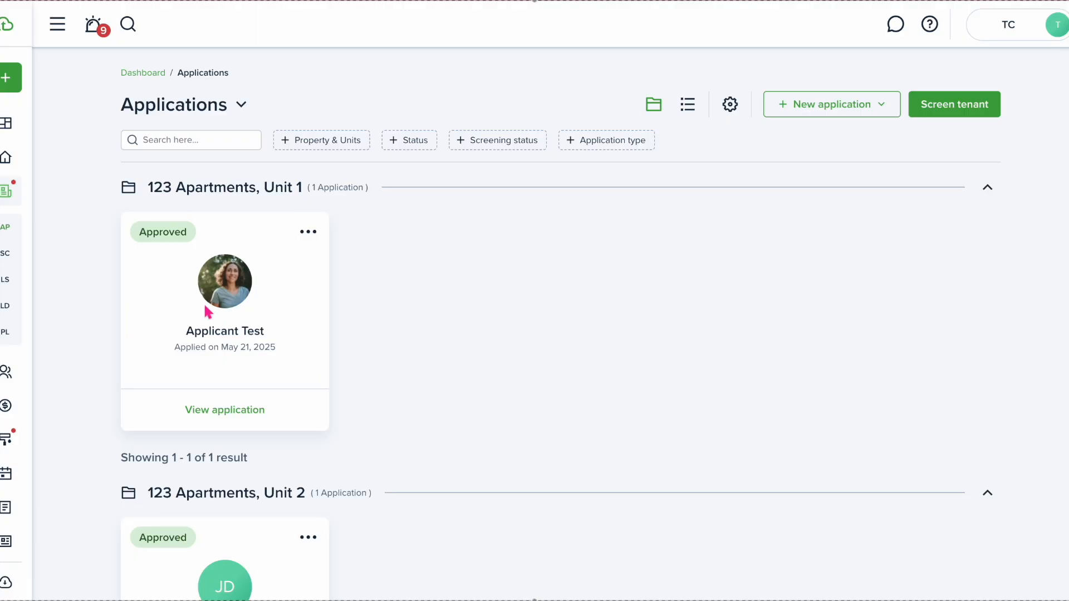
# From Contacts > Tenants, start Move in for the tenant card marked No lease
pyautogui.moveTo(17, 255)
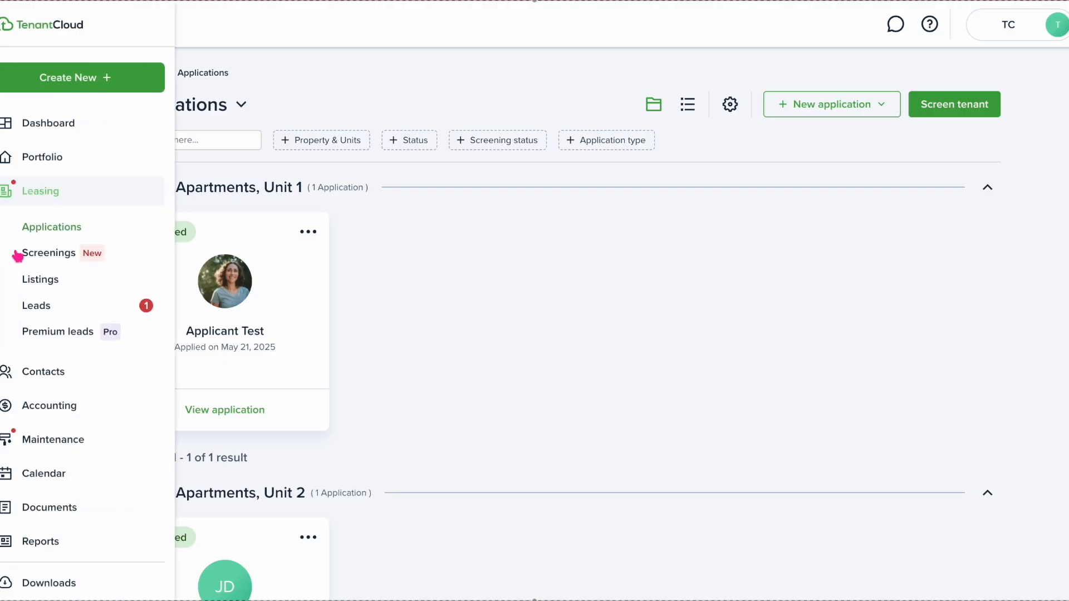
pyautogui.click(47, 371)
pyautogui.click(38, 263)
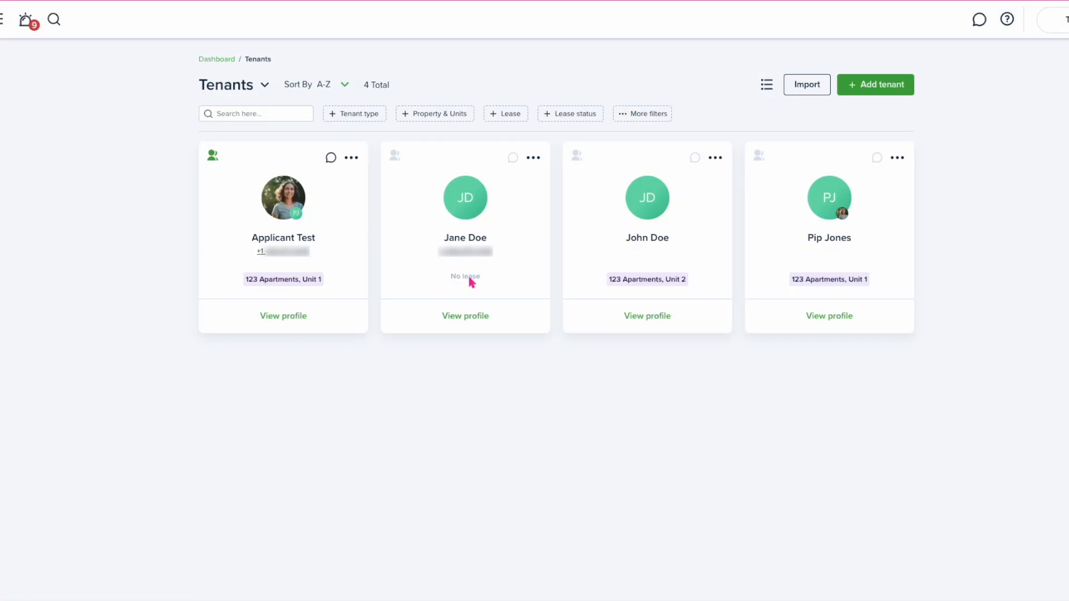
pyautogui.click(533, 162)
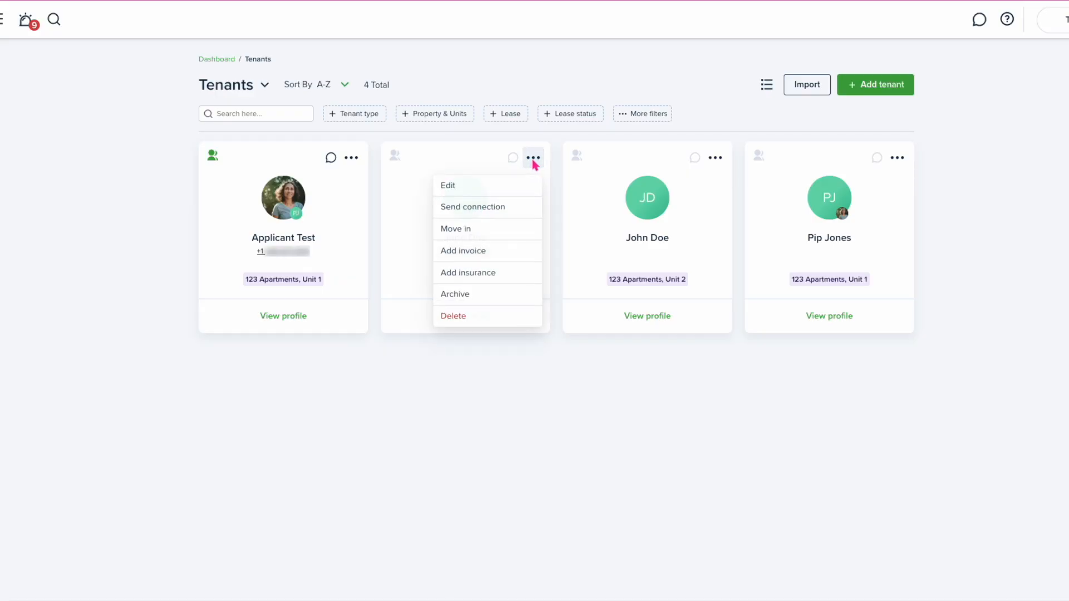
pyautogui.click(477, 235)
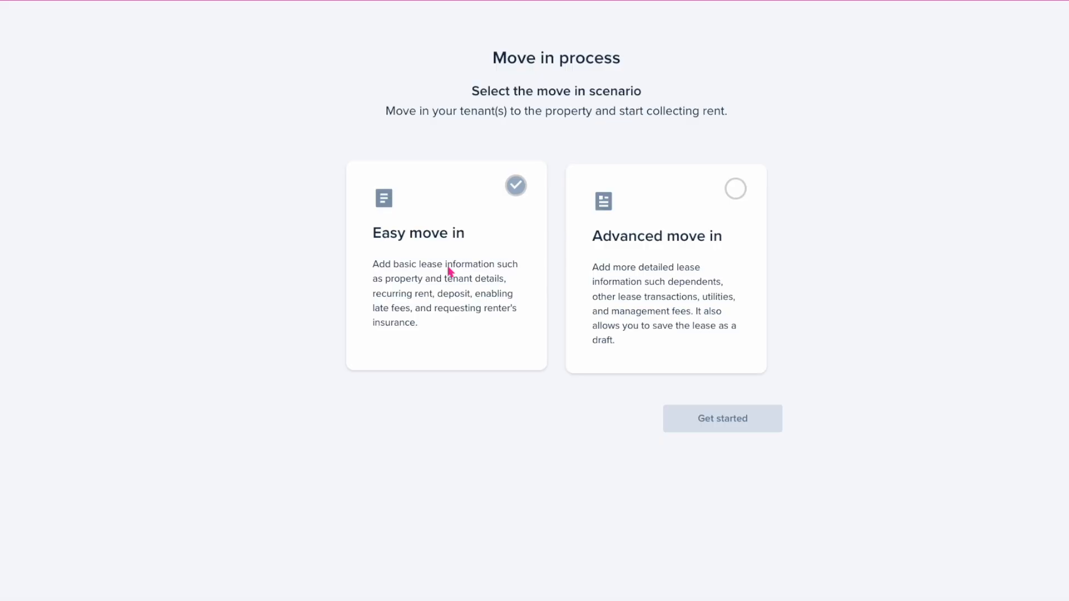
# Choose the Advanced move in scenario and get started on the lease form
pyautogui.click(696, 255)
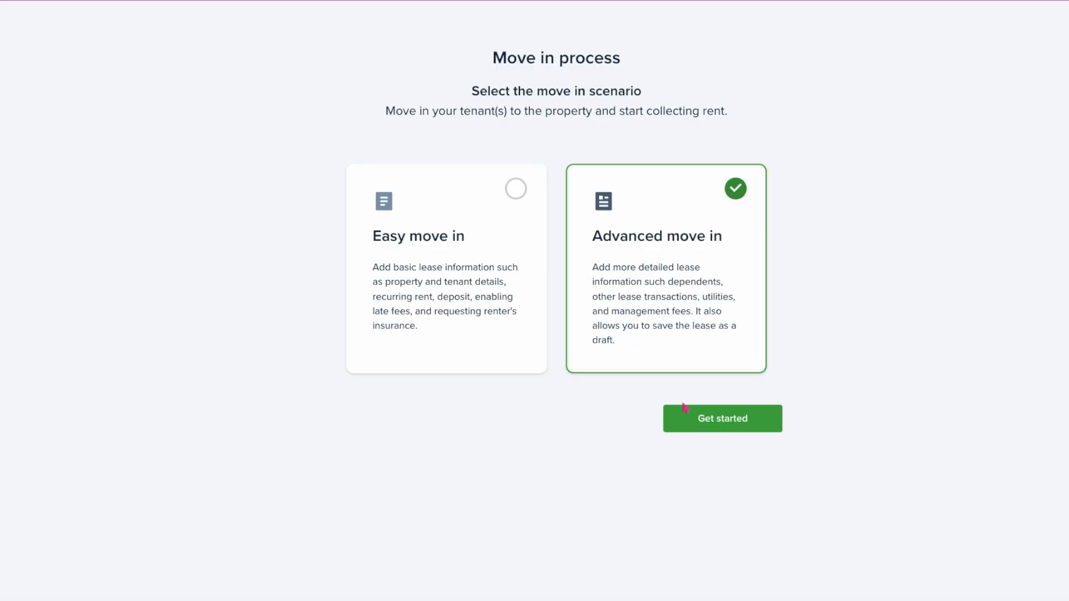
pyautogui.click(698, 423)
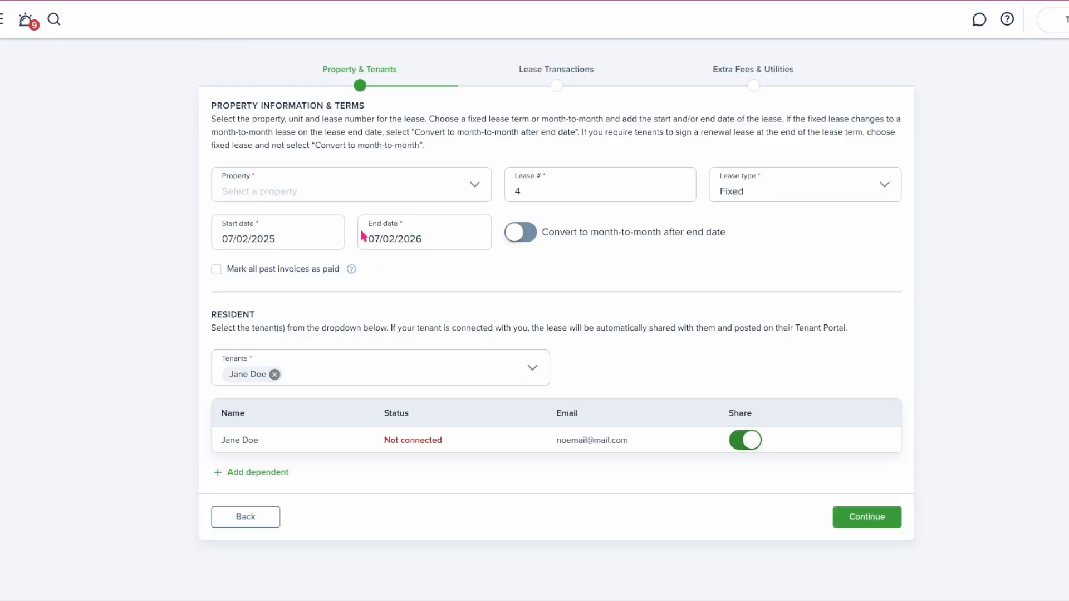
# Set the lease property to texas, lease number to 07.2025, and type to Month-to-month
pyautogui.click(374, 196)
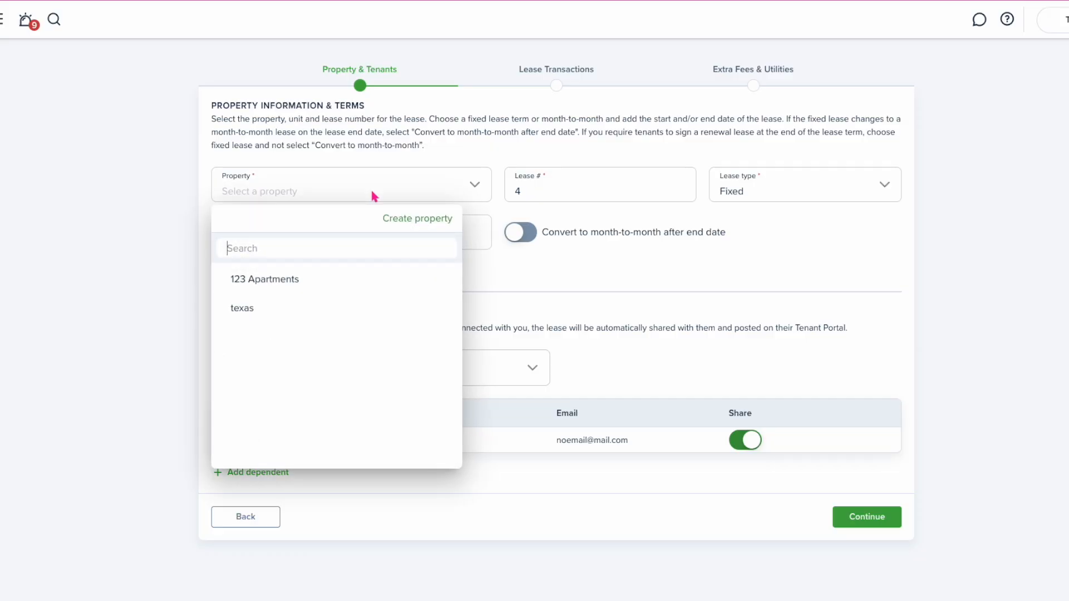
pyautogui.click(304, 303)
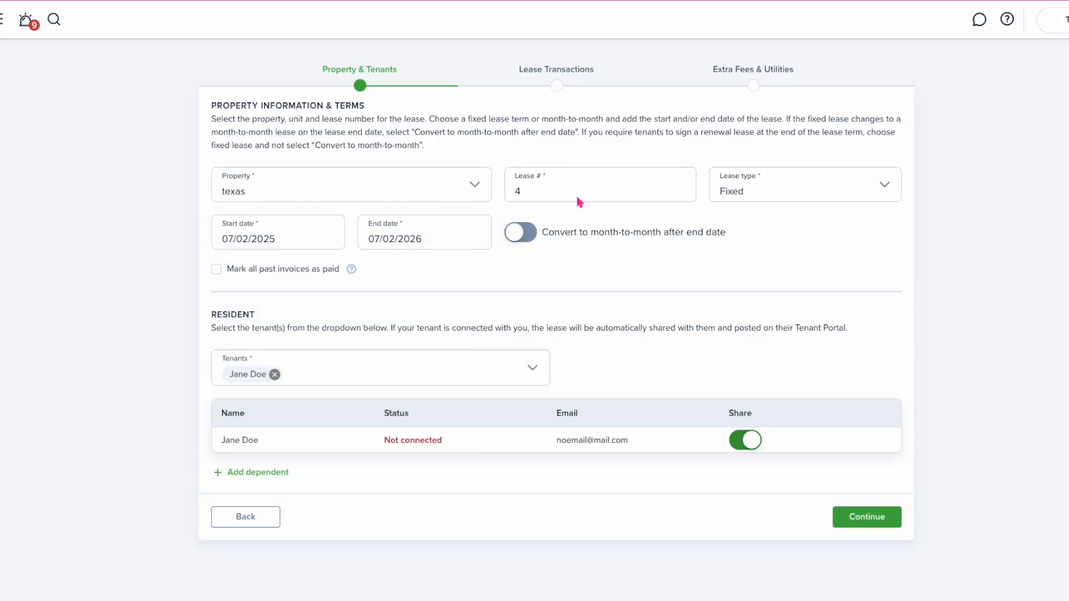
pyautogui.moveTo(544, 198); pyautogui.dragTo(497, 199)
pyautogui.write('0')
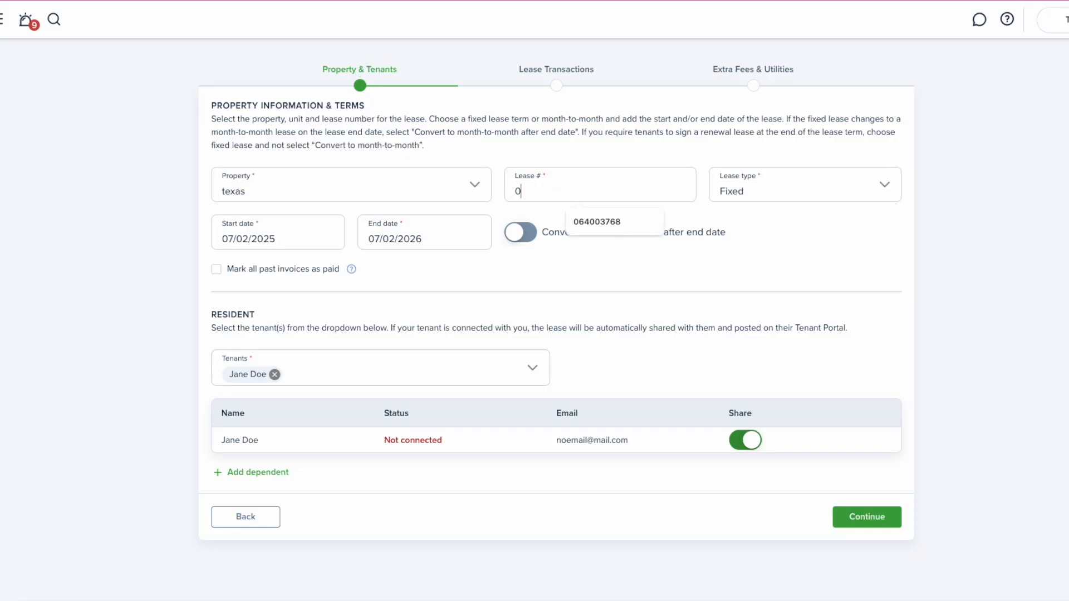
pyautogui.write('7.2025')
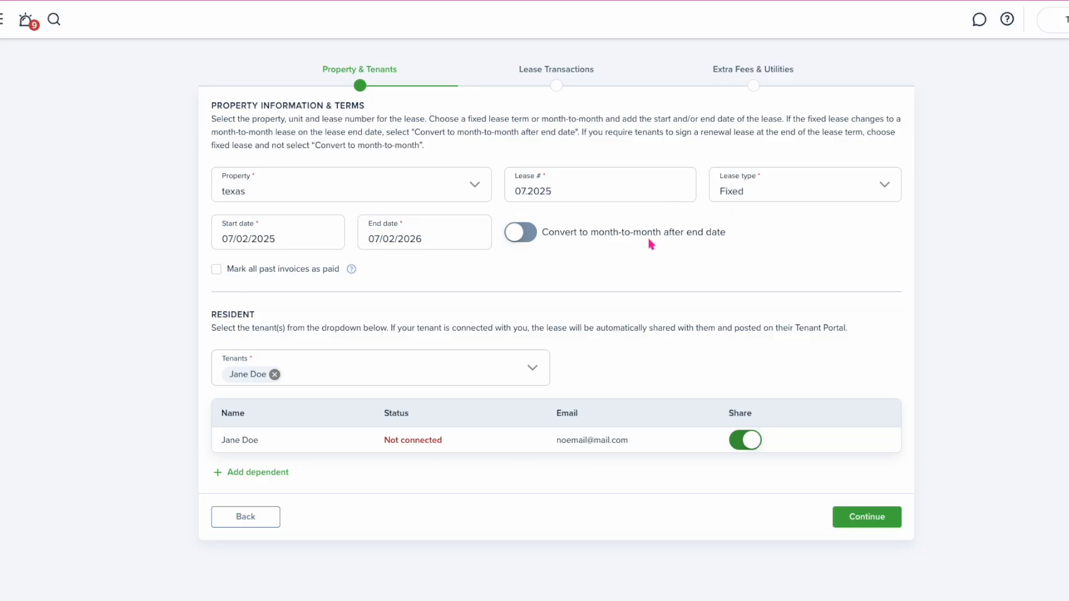
pyautogui.click(796, 176)
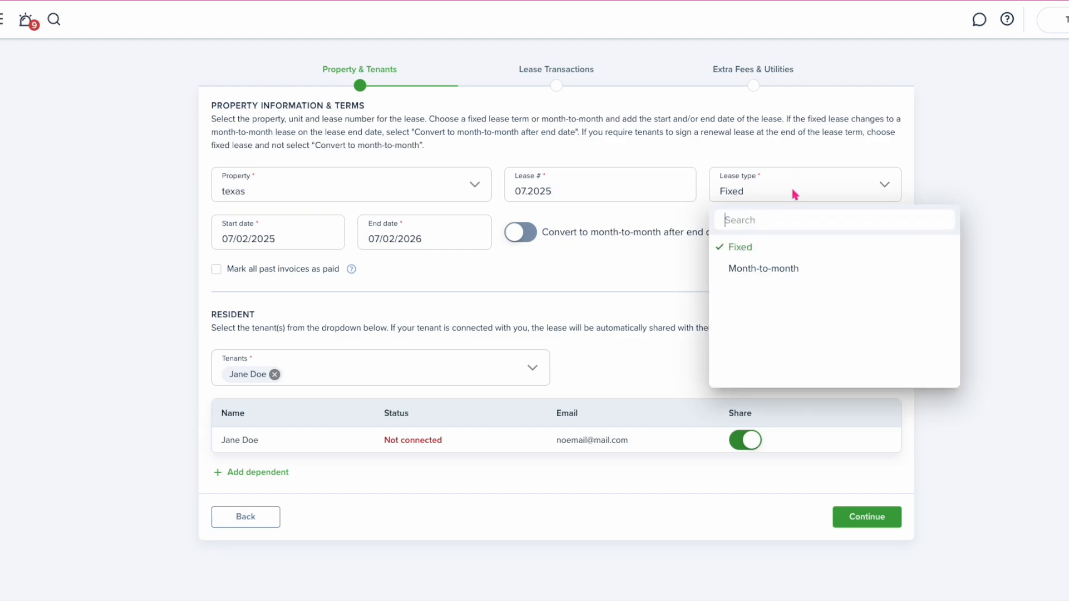
pyautogui.click(774, 269)
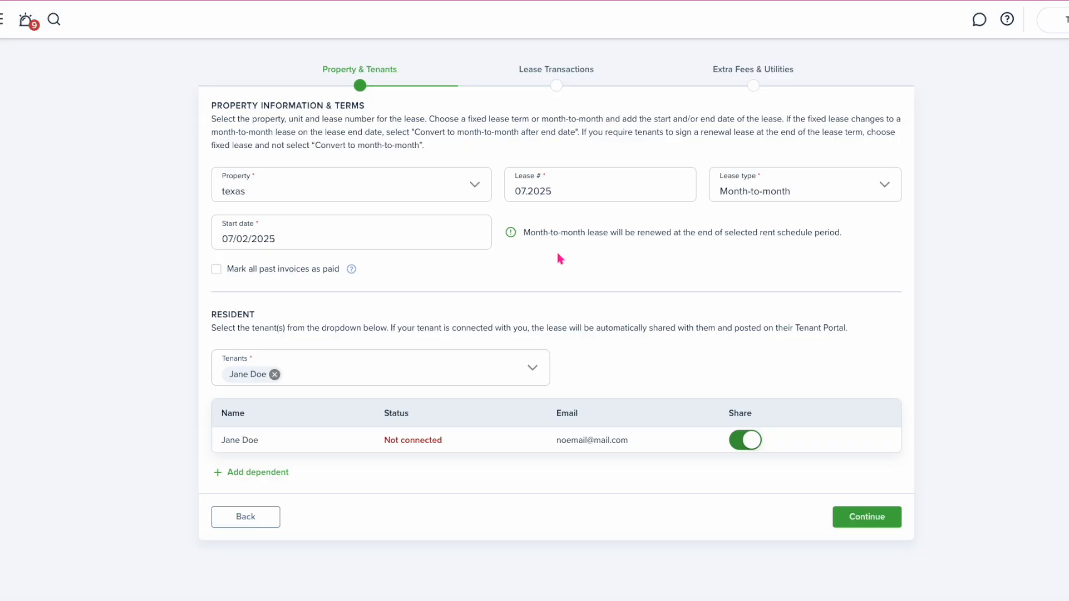
# Switch the lease back to Fixed, running from 07/11/2025 to 06/30/2026
pyautogui.click(885, 189)
pyautogui.click(780, 251)
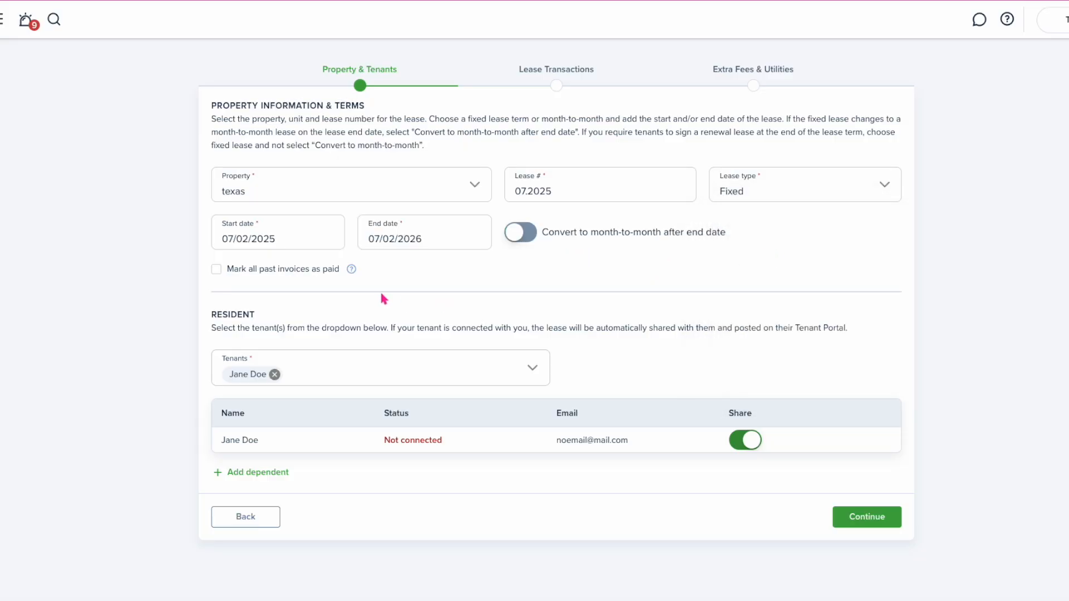
pyautogui.click(264, 240)
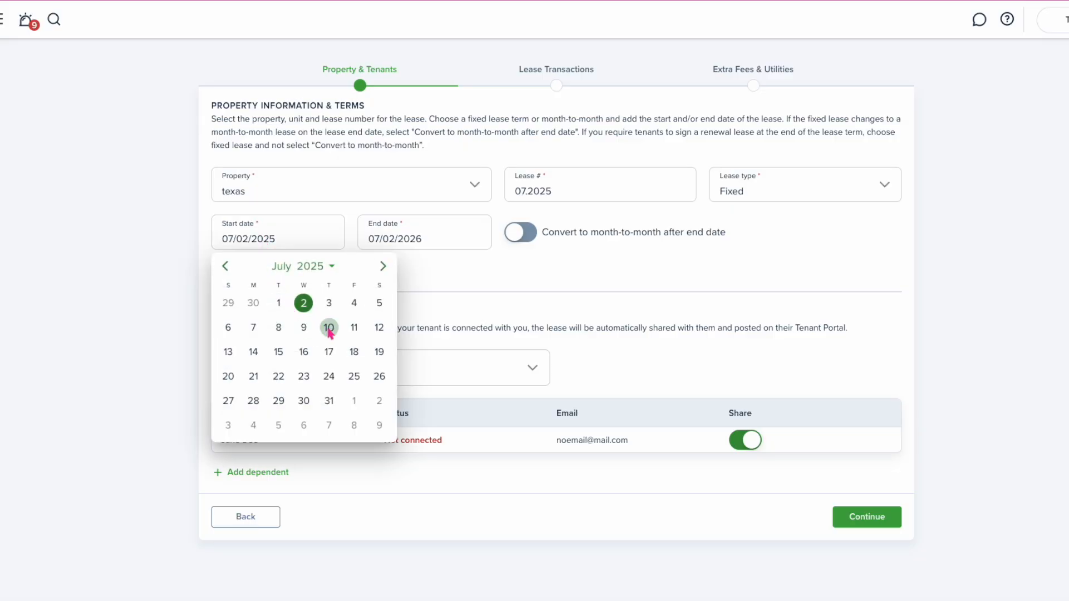
pyautogui.click(354, 327)
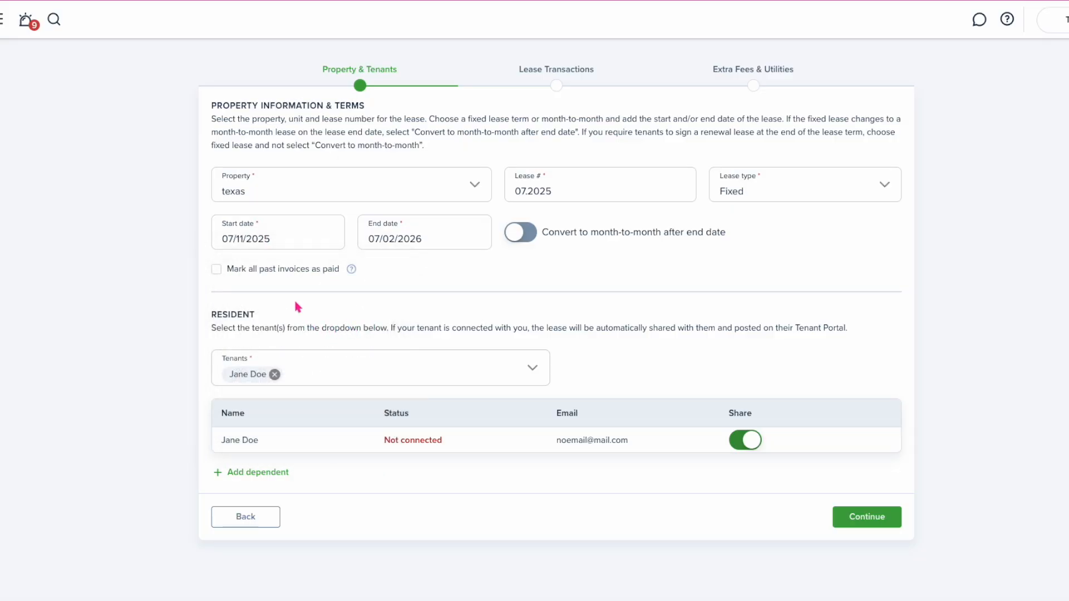
pyautogui.click(399, 243)
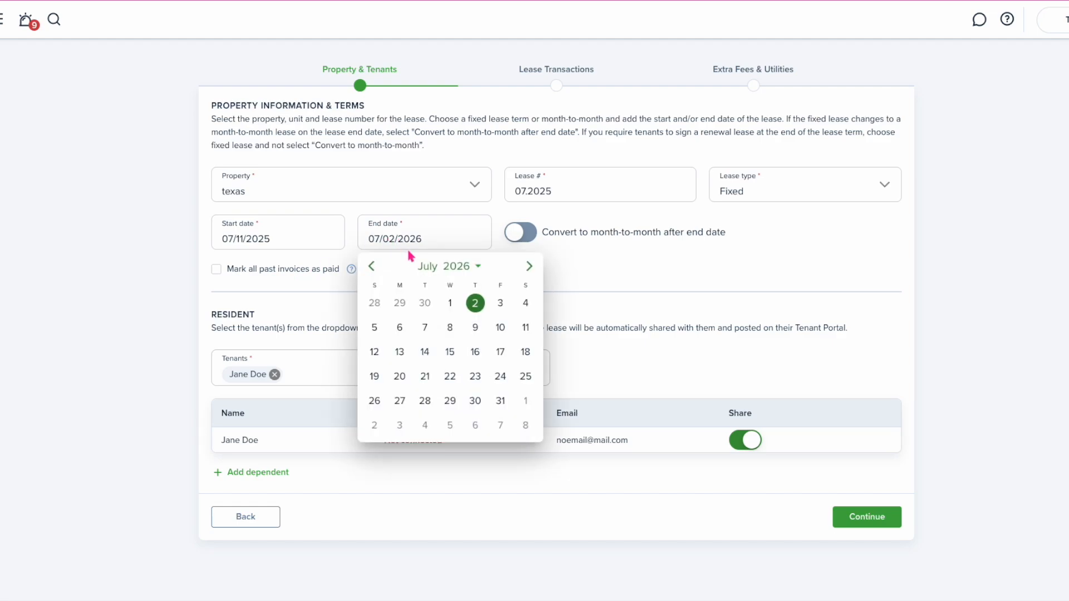
pyautogui.click(425, 303)
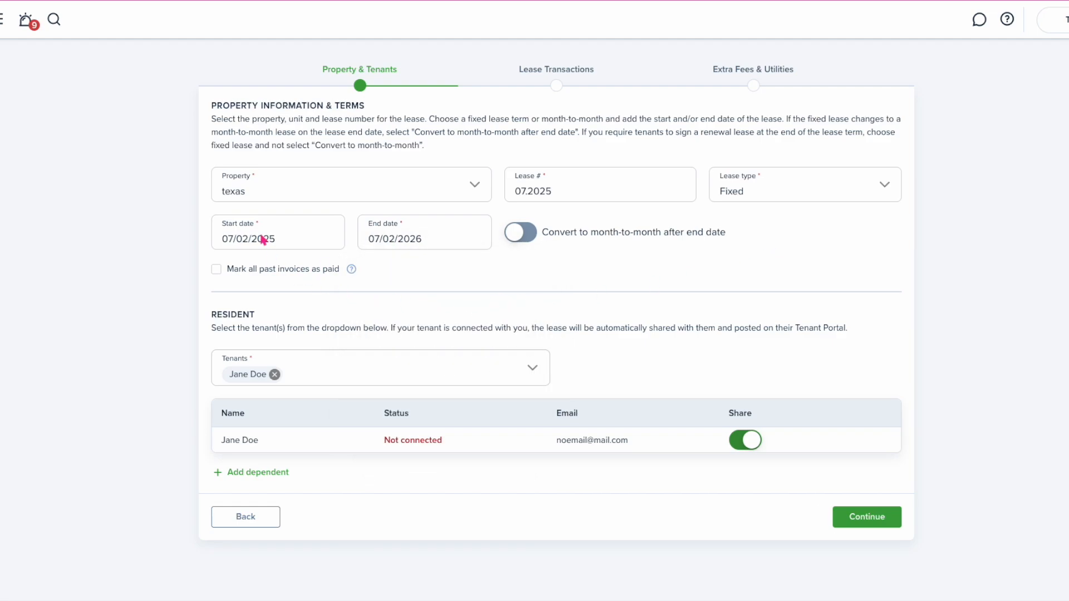
# Re-pick the July 11 start and June 30 end dates, and toggle tenant sharing off and on
pyautogui.click(265, 242)
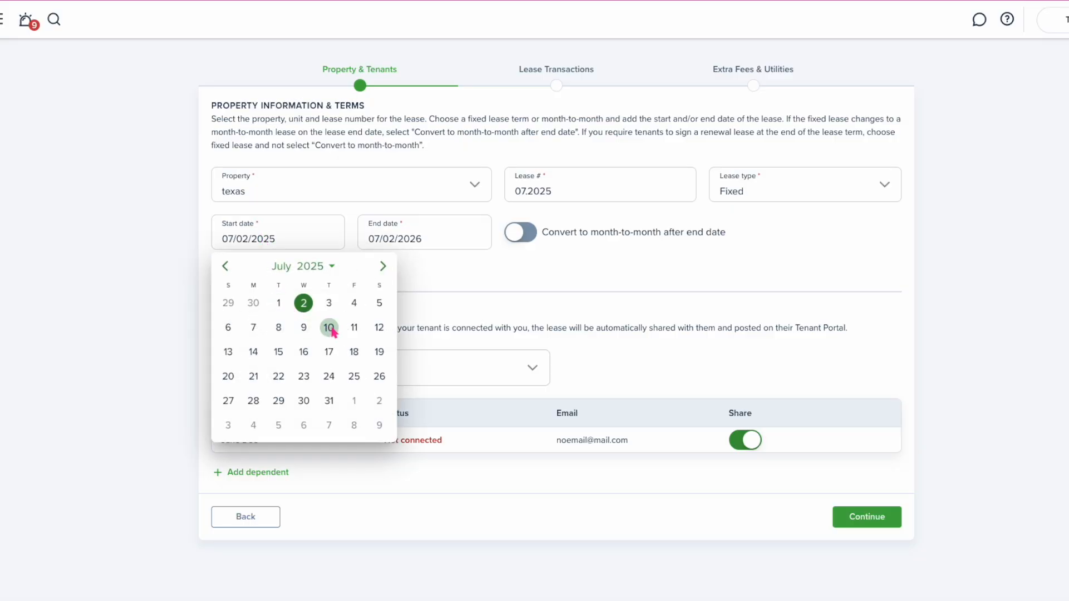
pyautogui.click(355, 328)
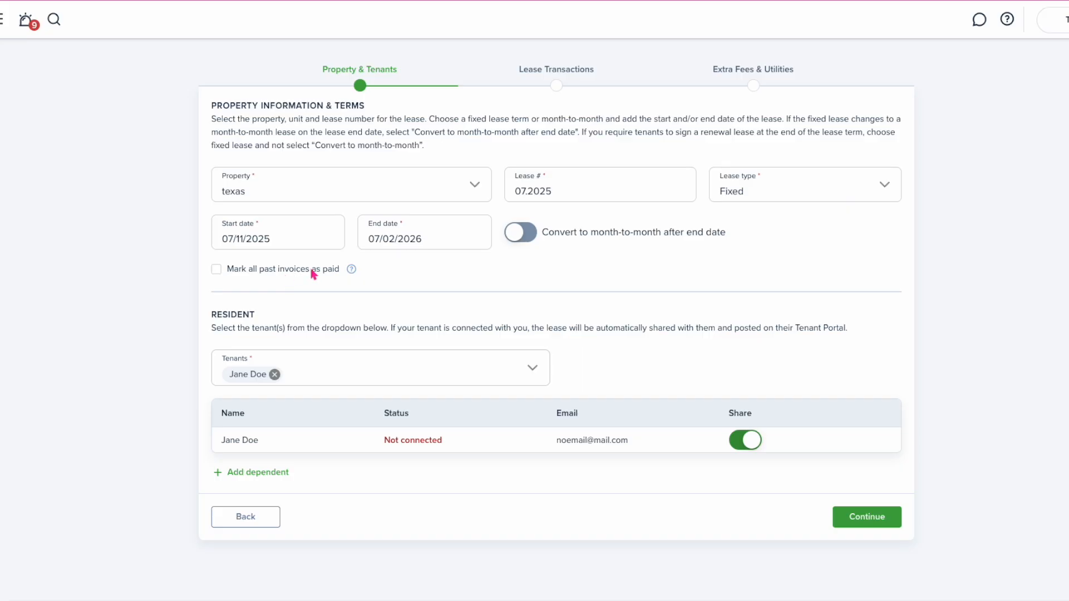
pyautogui.click(401, 240)
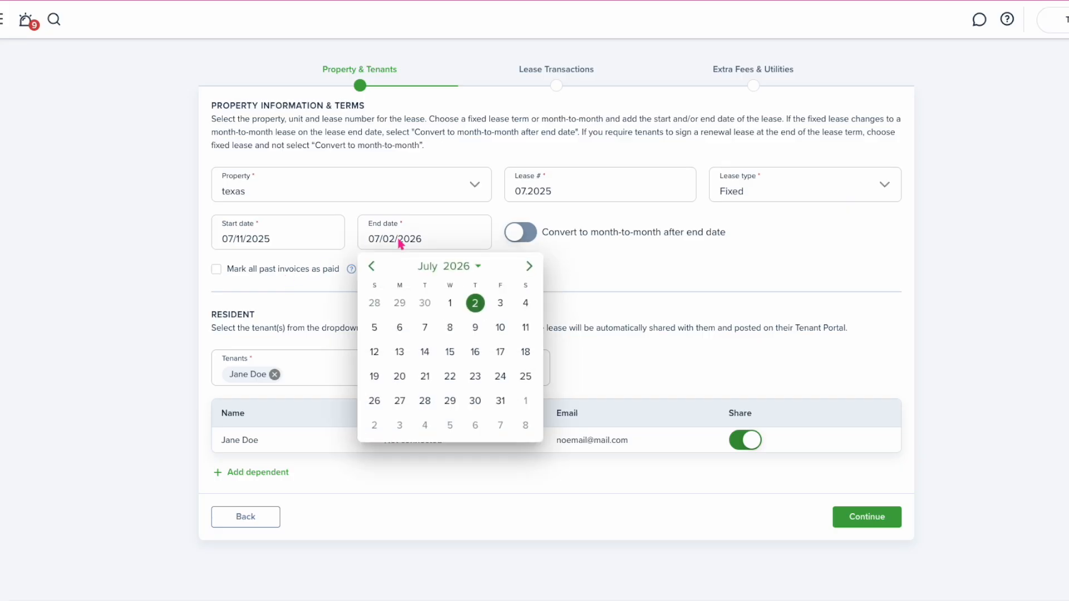
pyautogui.click(425, 303)
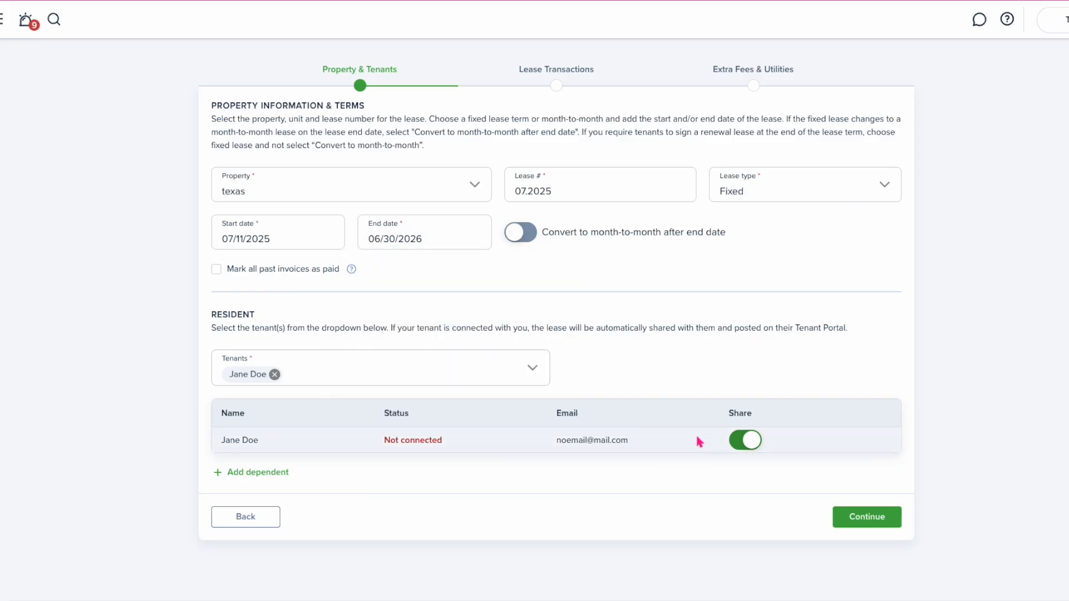
pyautogui.click(747, 445)
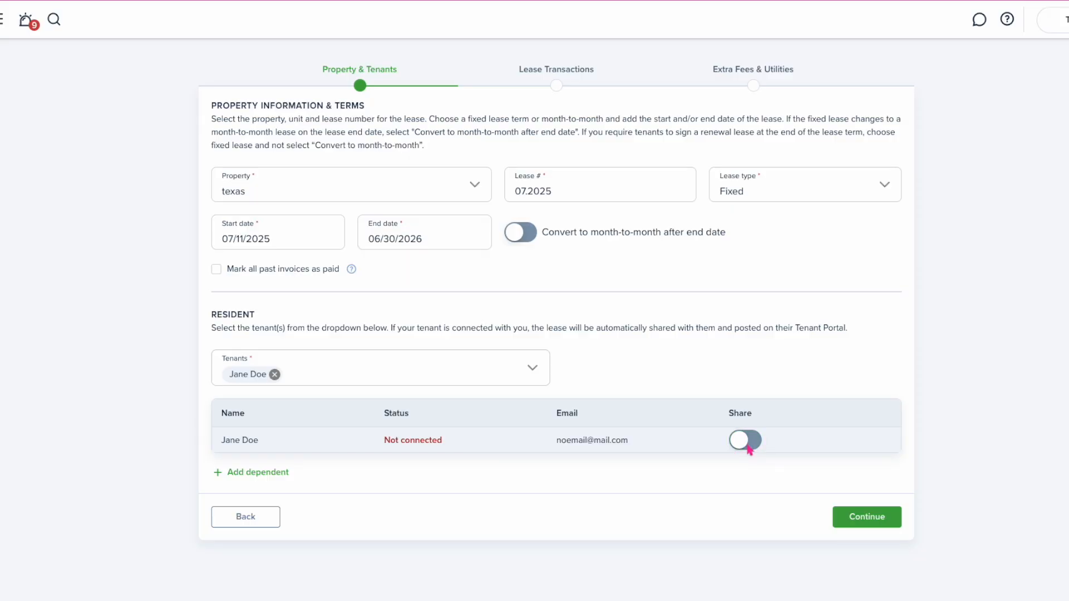
pyautogui.click(747, 446)
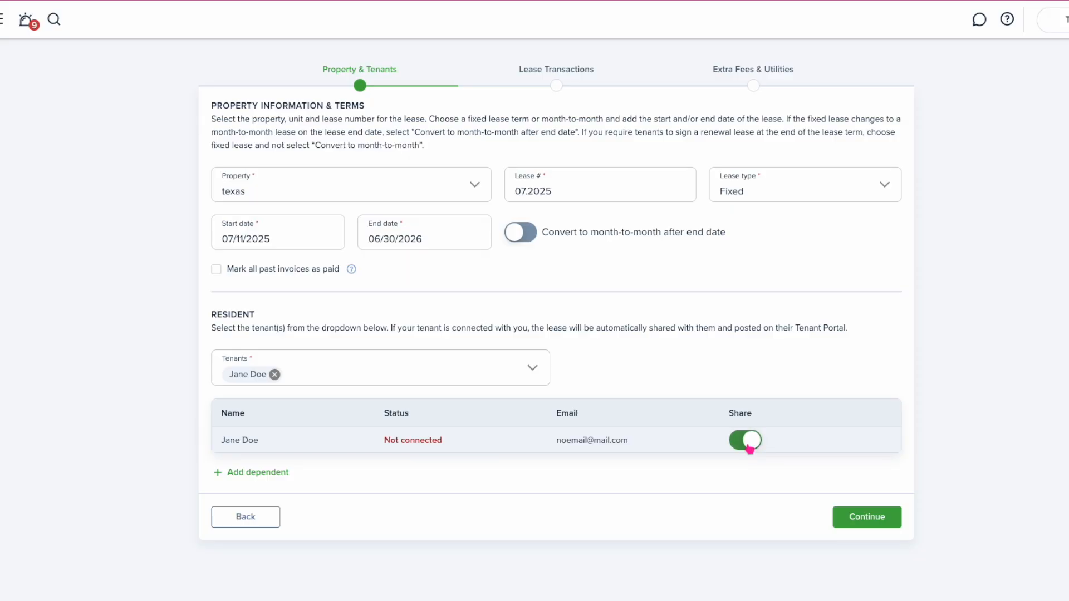
# Add a second tenant to the lease, discarding an empty dependent entry
pyautogui.click(278, 478)
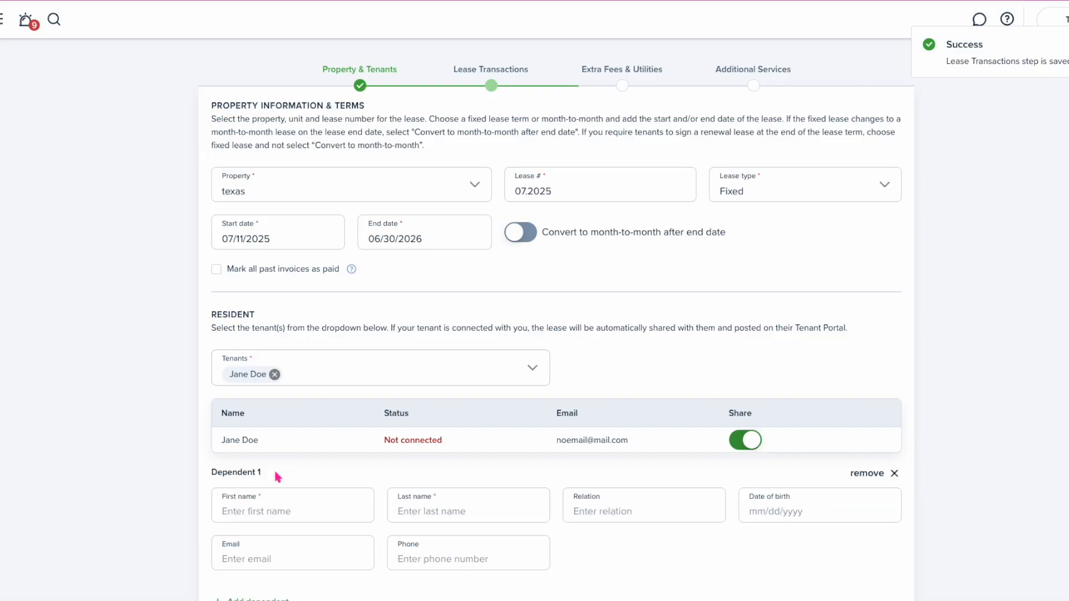
pyautogui.scroll(-1, 272, 509)
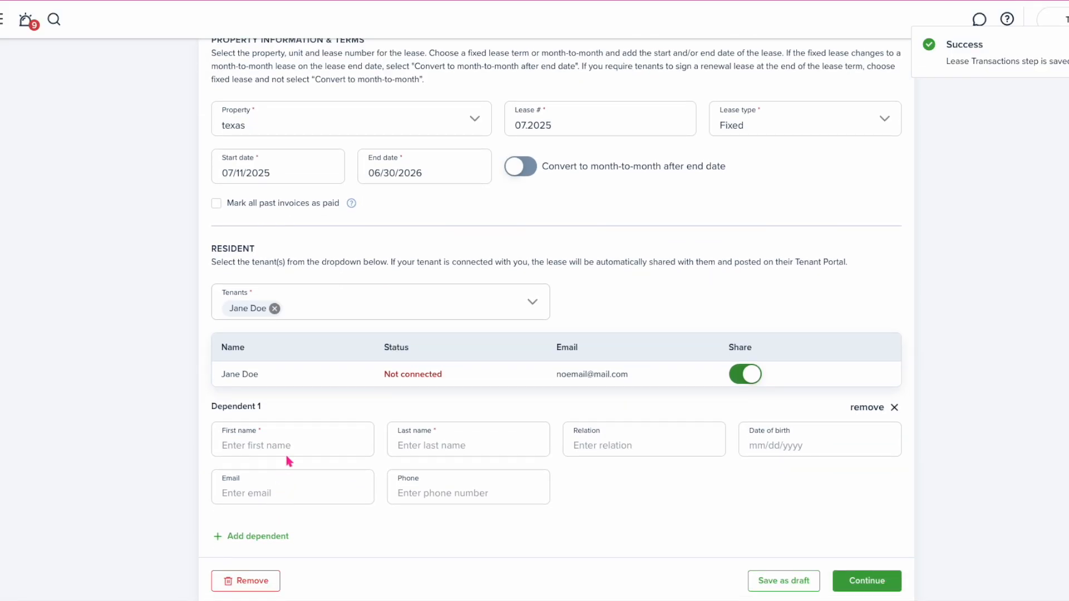
pyautogui.scroll(-1, 474, 440)
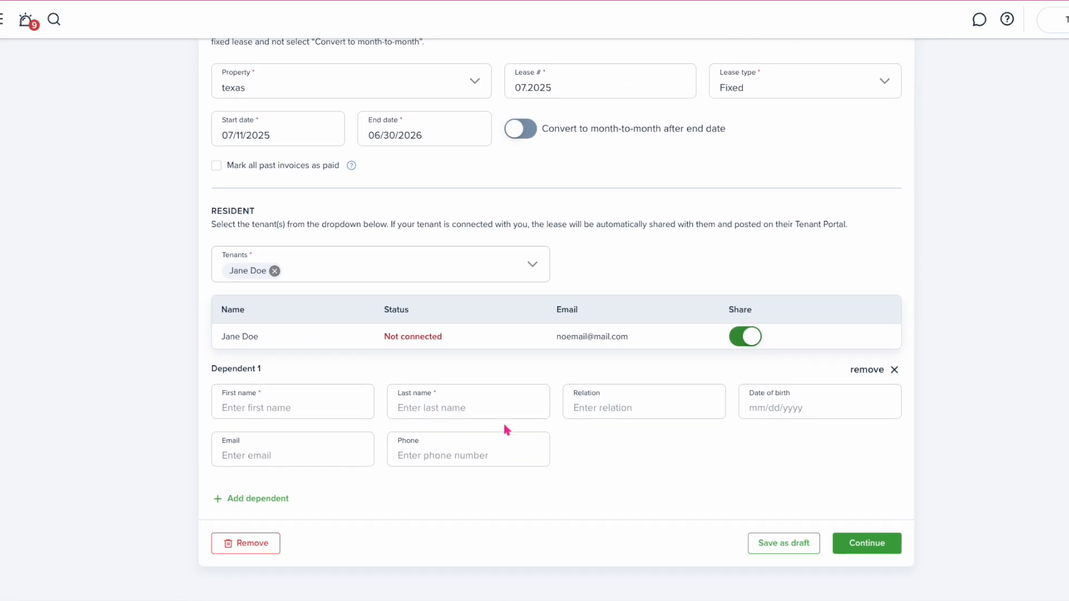
pyautogui.click(894, 370)
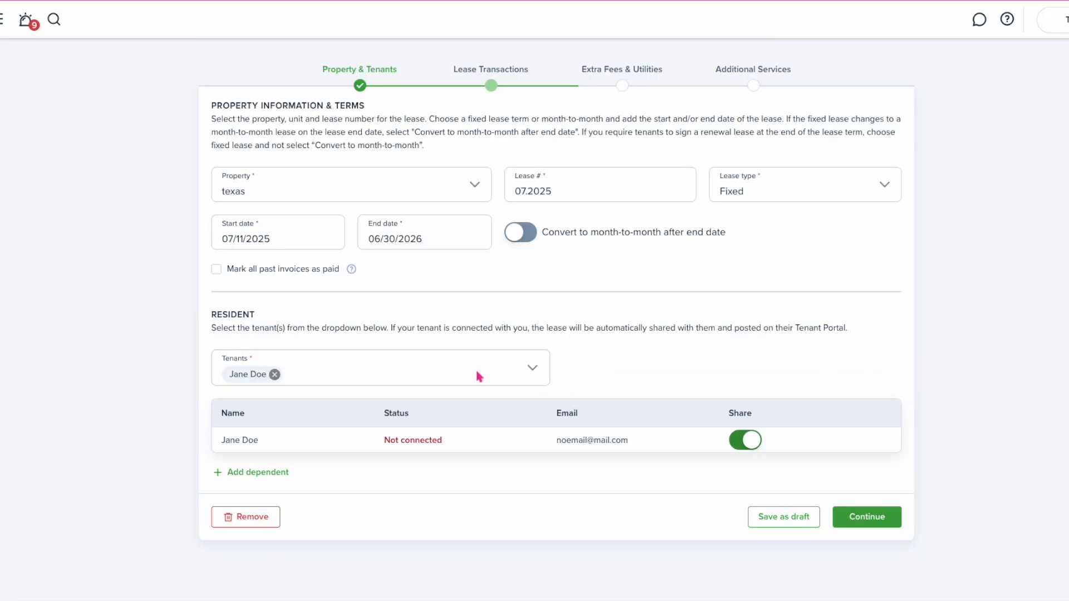
pyautogui.click(503, 369)
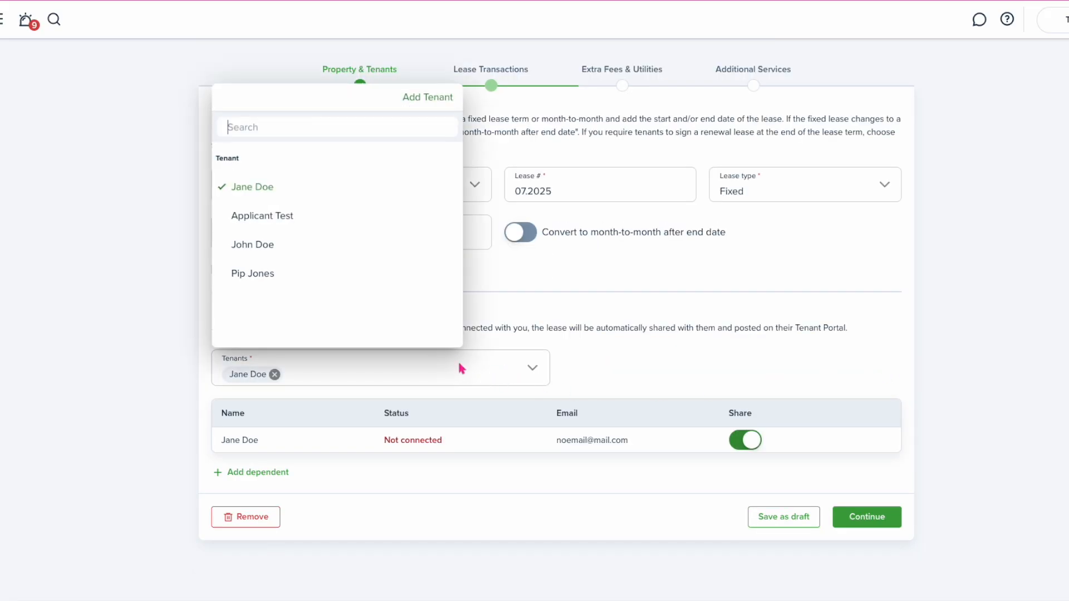
pyautogui.click(298, 232)
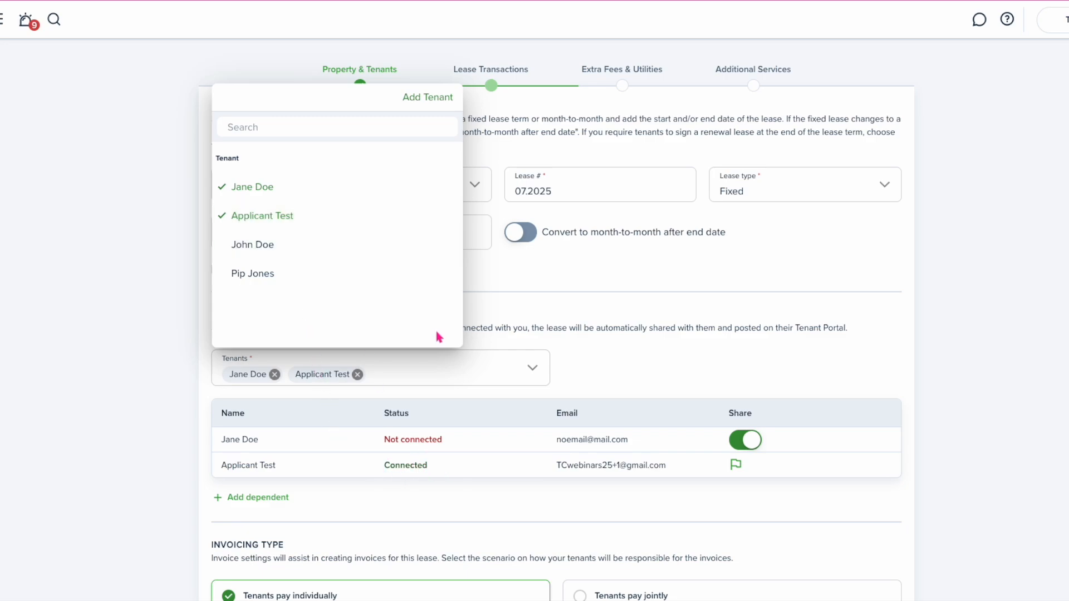
pyautogui.click(638, 344)
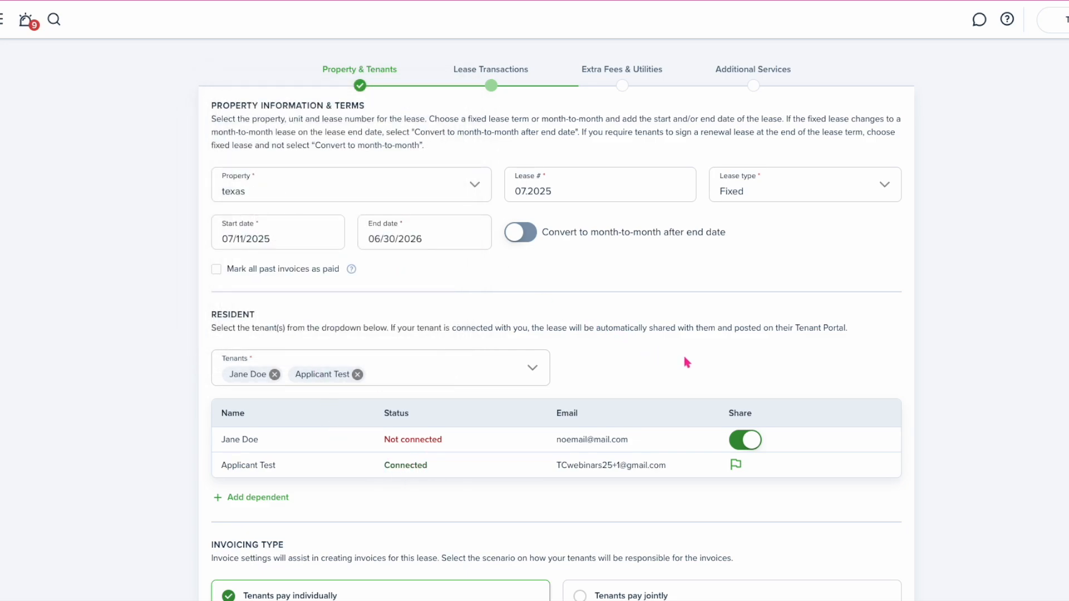
# Keep invoicing as tenants paying individually and continue to the lease transactions step
pyautogui.scroll(-3, 686, 360)
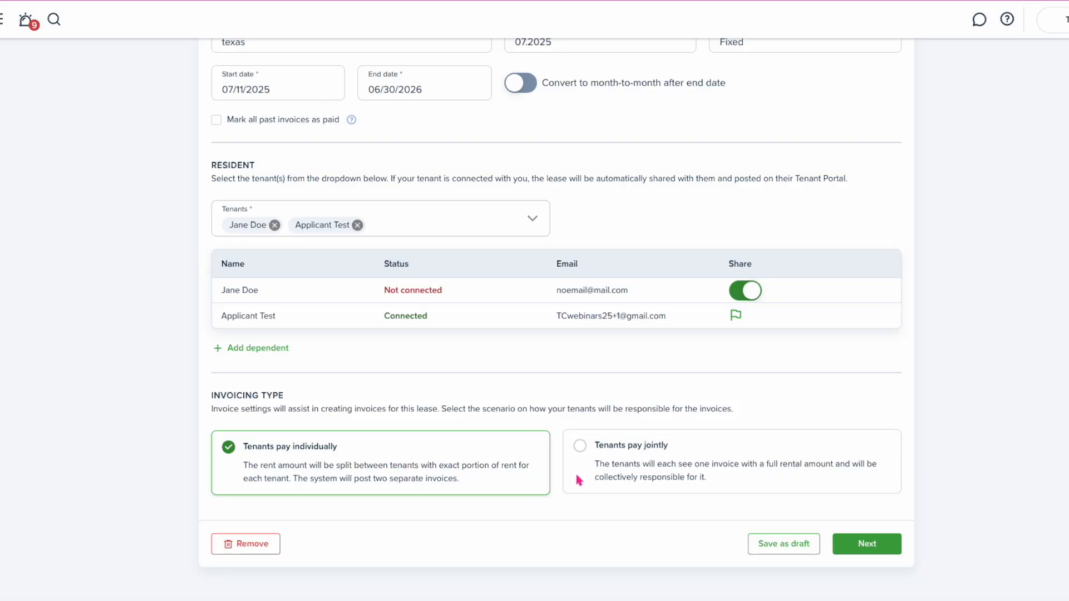
pyautogui.click(597, 468)
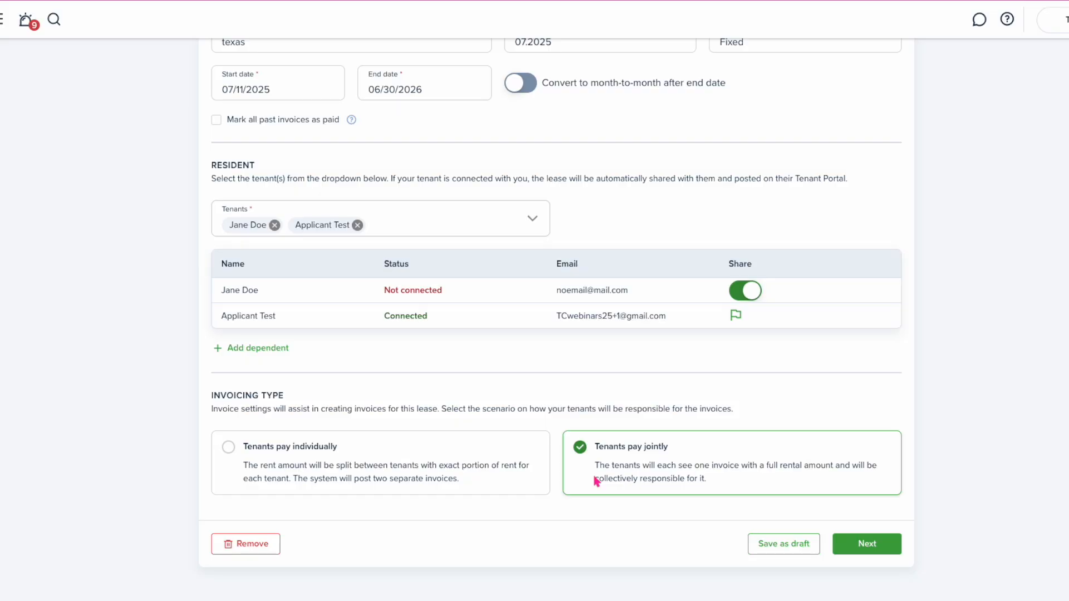
pyautogui.click(514, 467)
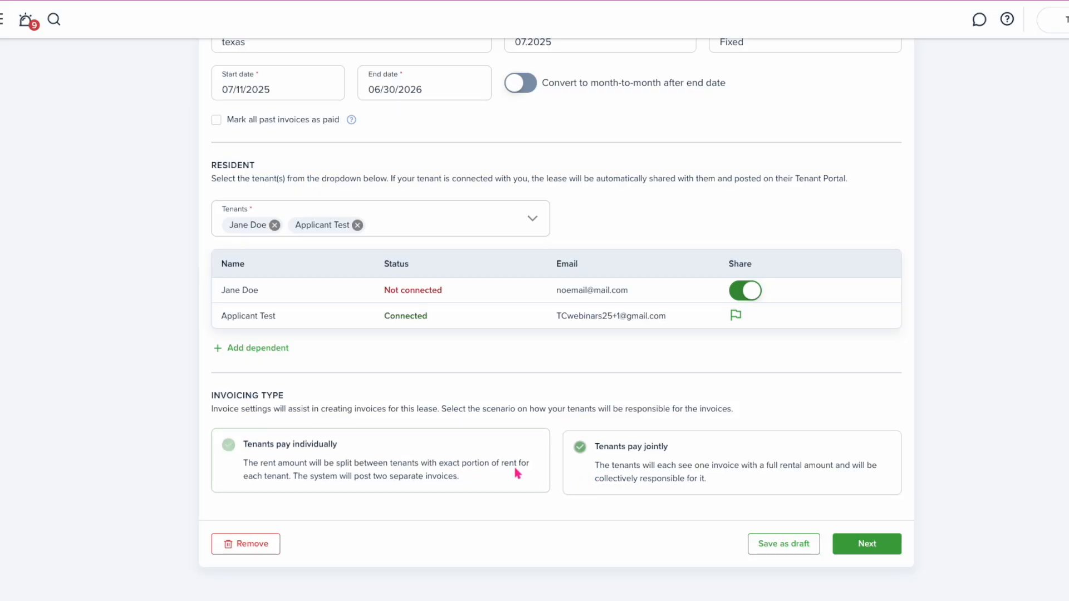
pyautogui.click(859, 544)
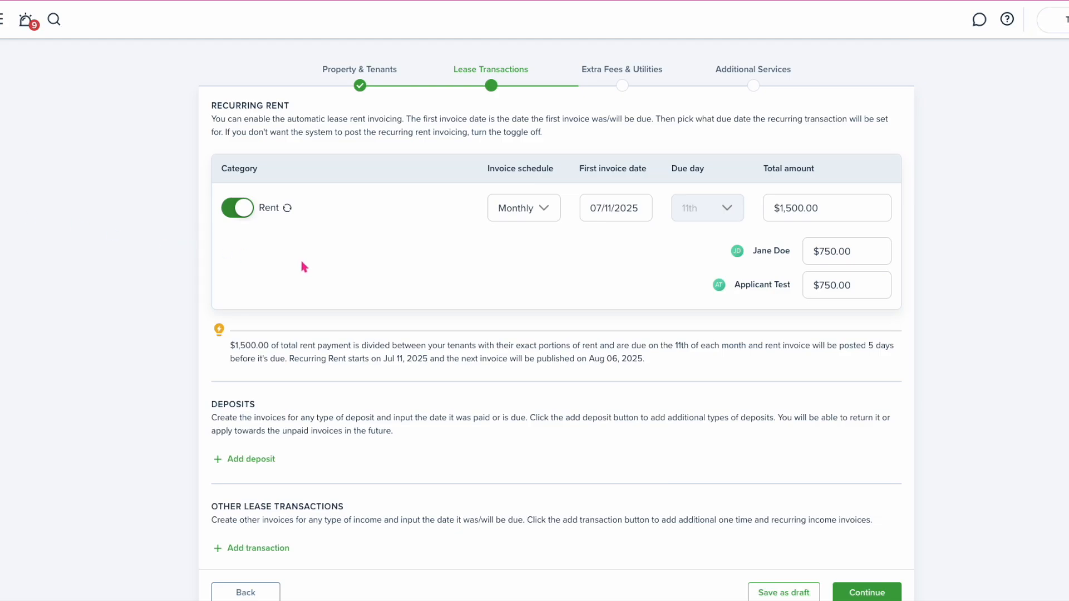
# Keep recurring rent on as Monthly with the first invoice on August 1, 2025
pyautogui.click(236, 213)
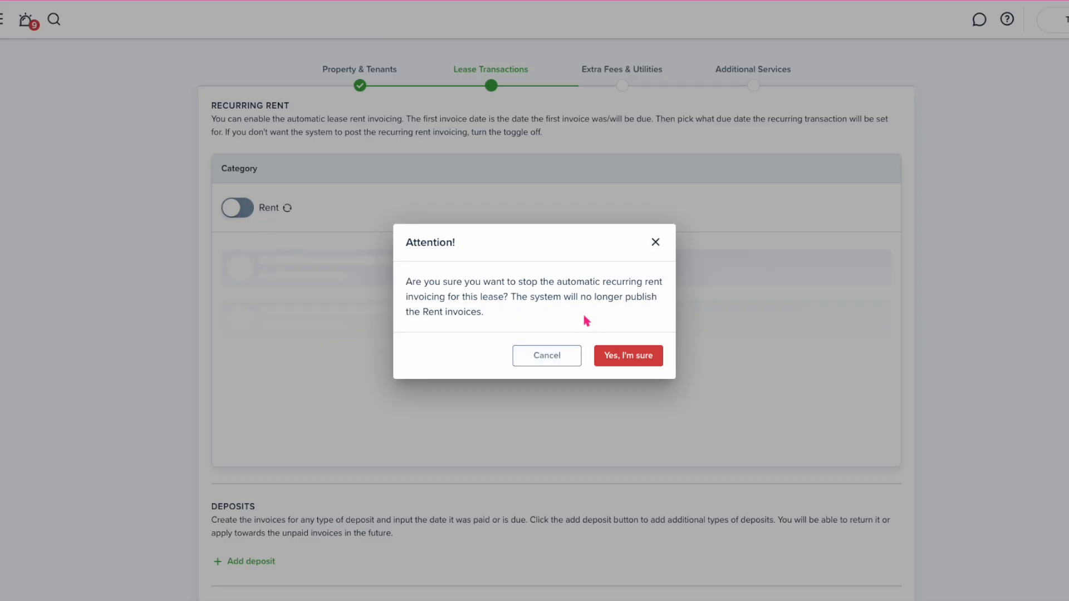
pyautogui.click(548, 357)
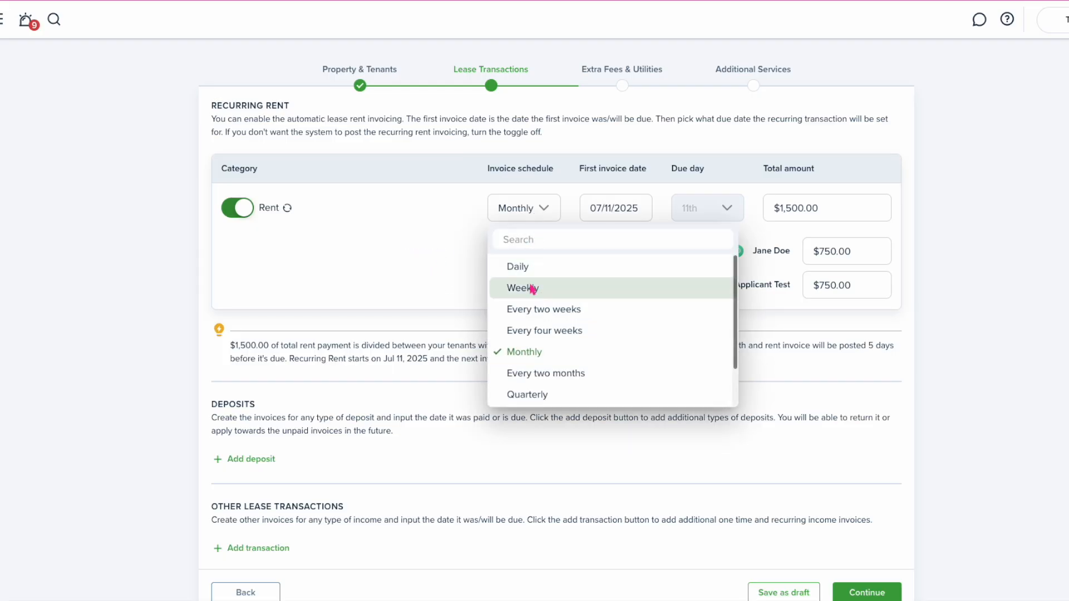
pyautogui.scroll(-1, 539, 395)
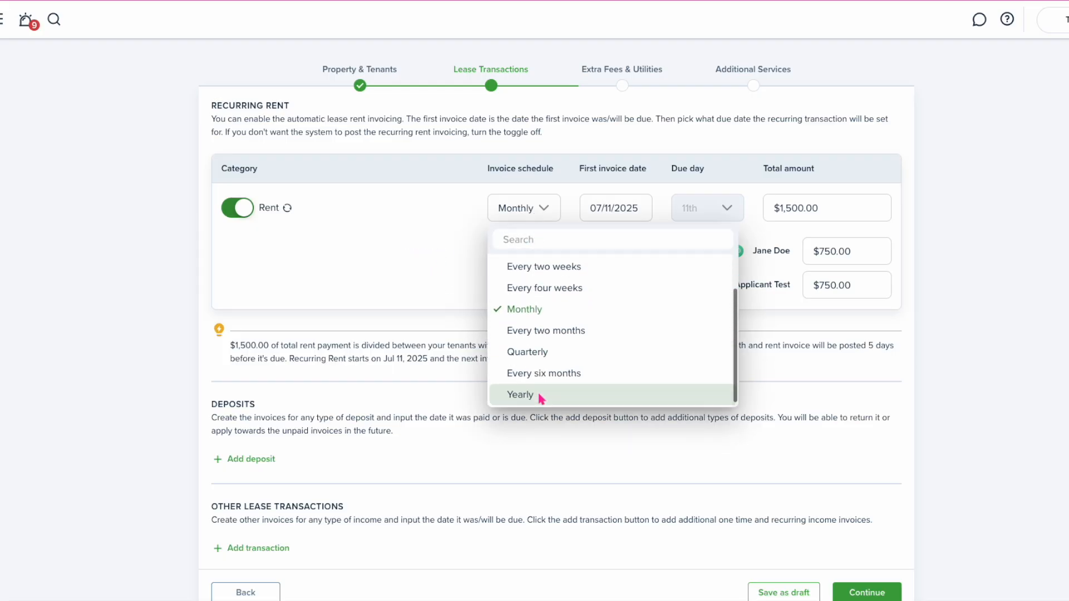
pyautogui.click(459, 248)
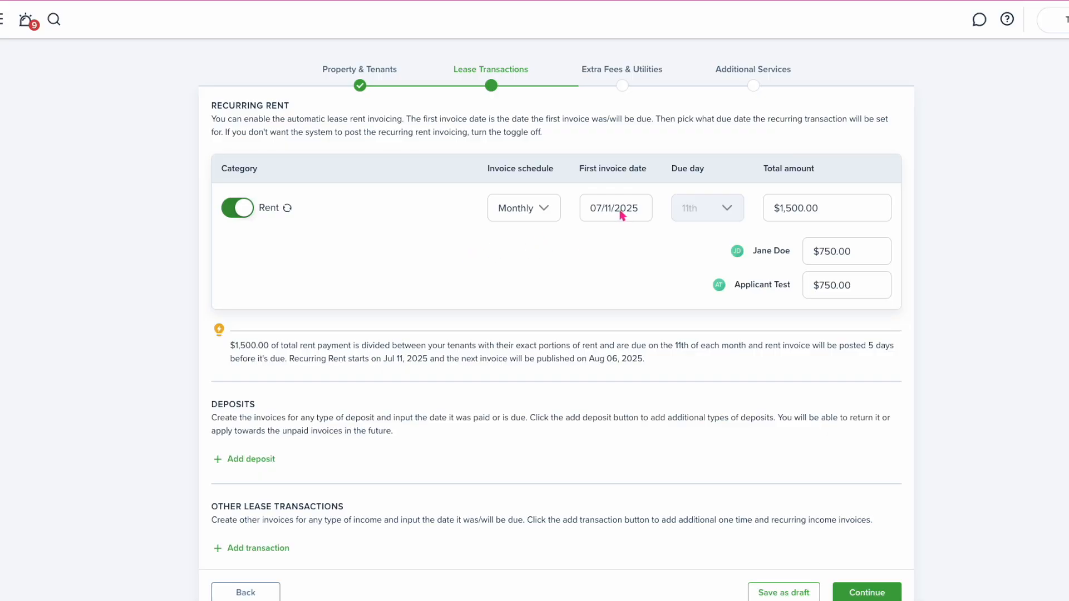
pyautogui.click(622, 215)
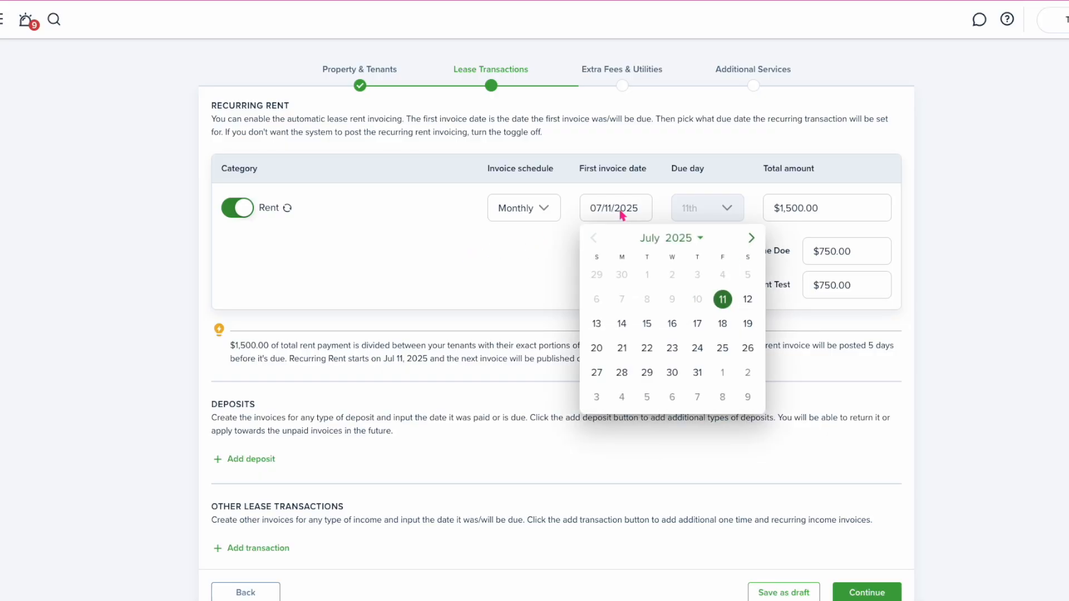
pyautogui.click(704, 215)
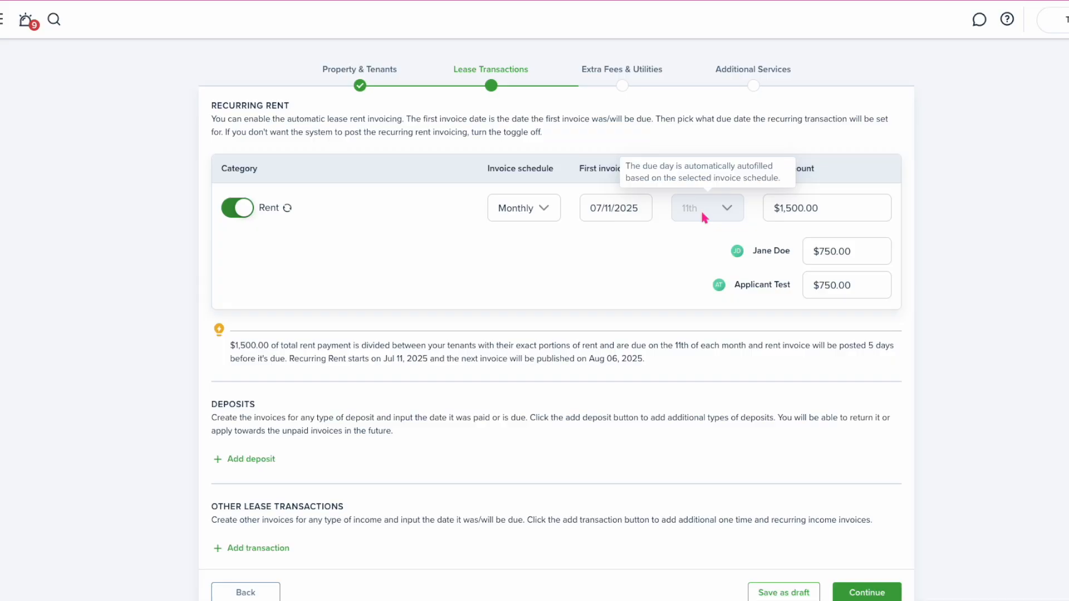
pyautogui.click(621, 211)
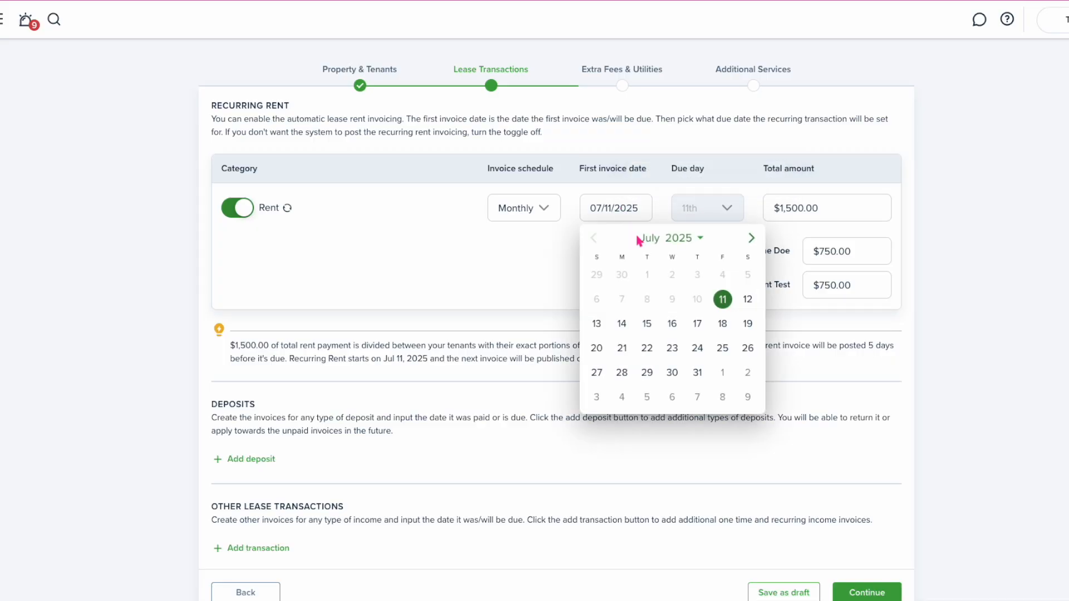
pyautogui.click(722, 376)
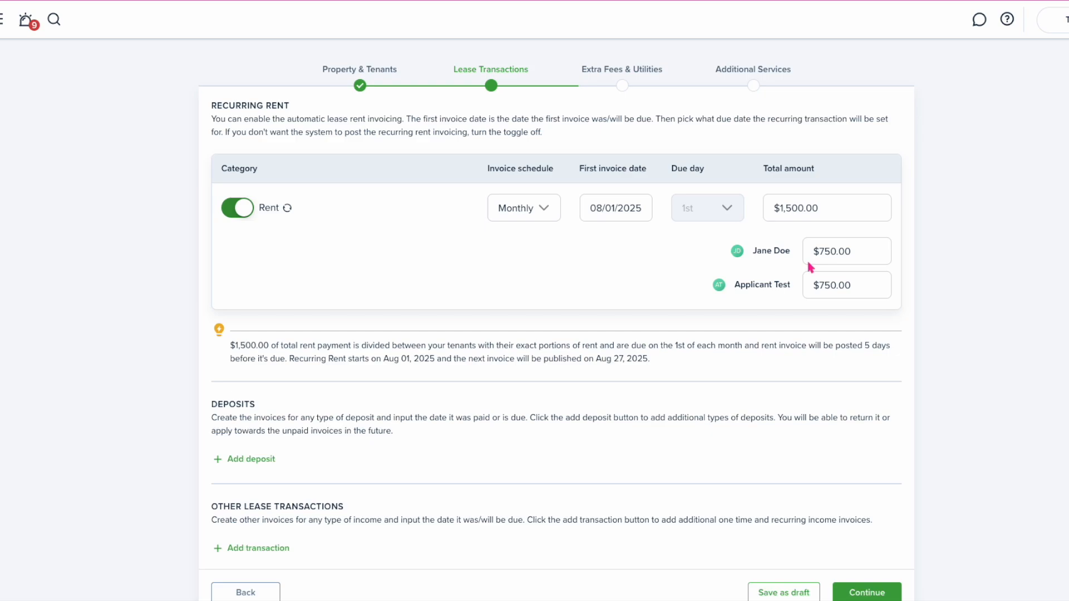
# Split the rent as $0.00 for the first tenant and $1,500.00 for the second
pyautogui.moveTo(852, 254); pyautogui.dragTo(823, 257)
pyautogui.write('100')
pyautogui.hotkey('ctrl', 'a')
pyautogui.write('0.00')
pyautogui.click(831, 287)
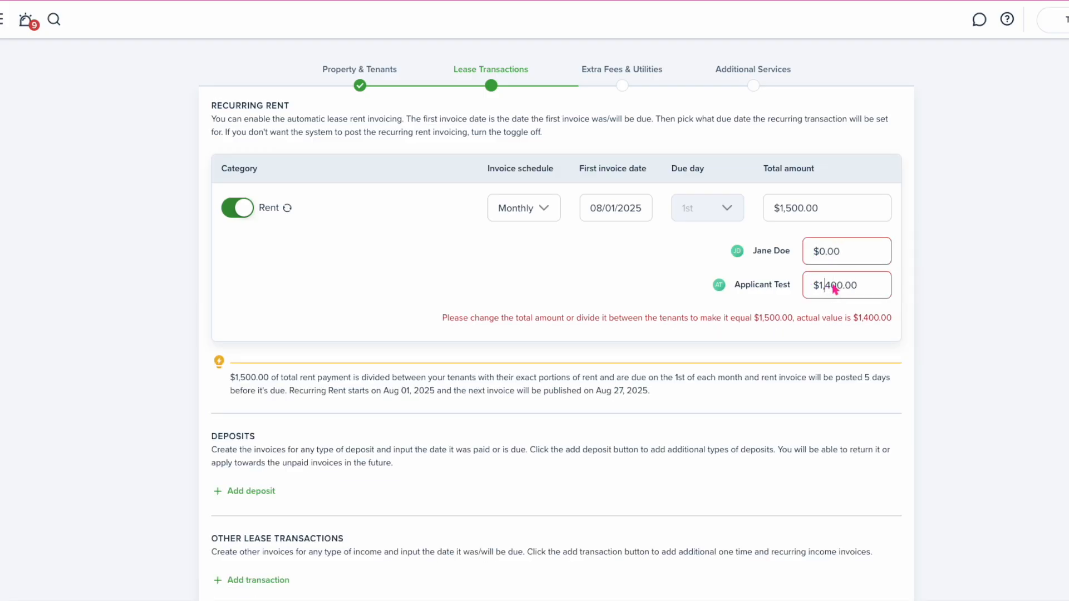
pyautogui.press('BackSpace')
pyautogui.write('5')
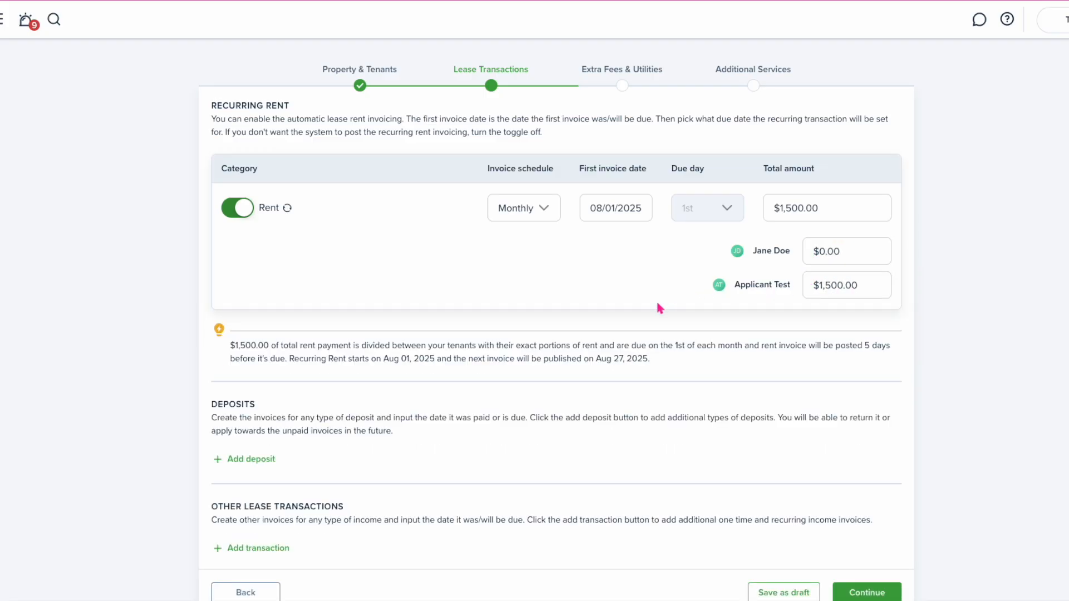
# Add a $1,500 Deposit charge dated 07/11/2025
pyautogui.click(258, 460)
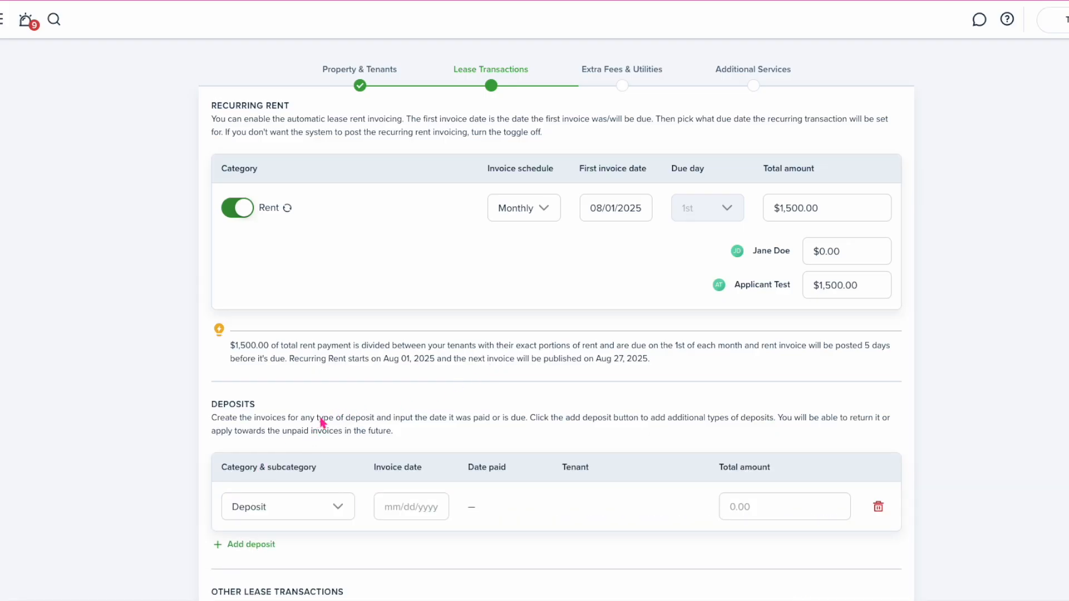
pyautogui.scroll(-3, 322, 423)
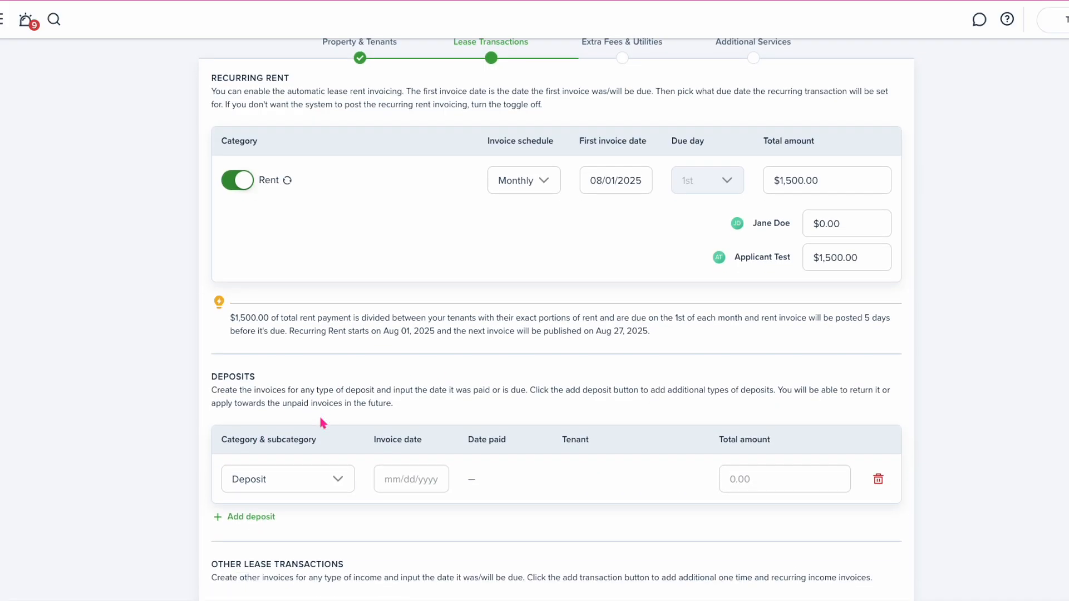
pyautogui.click(338, 393)
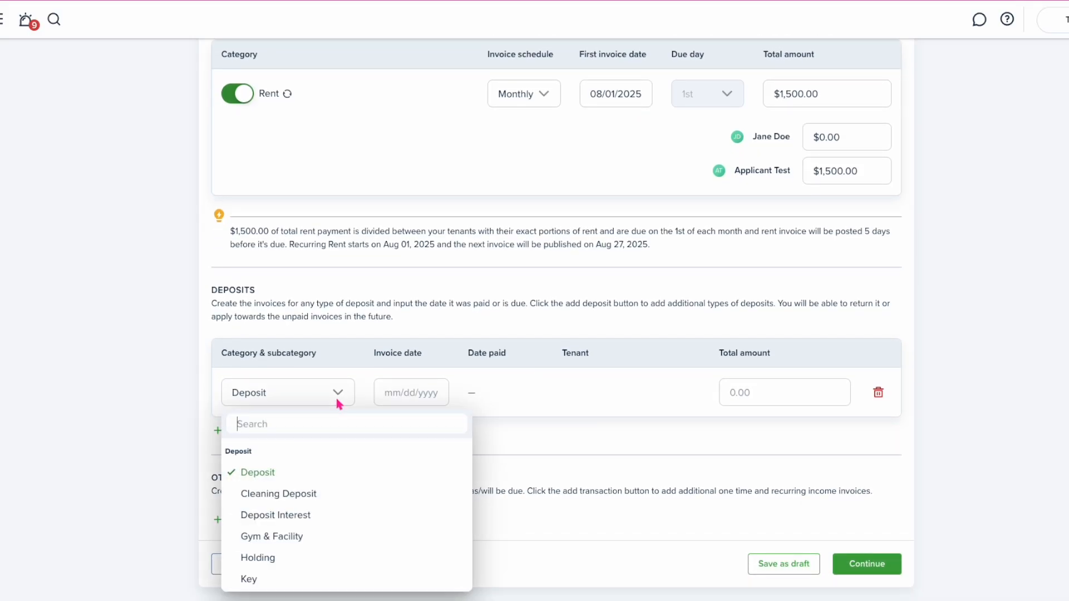
pyautogui.scroll(-1, 341, 449)
pyautogui.scroll(-4, 343, 453)
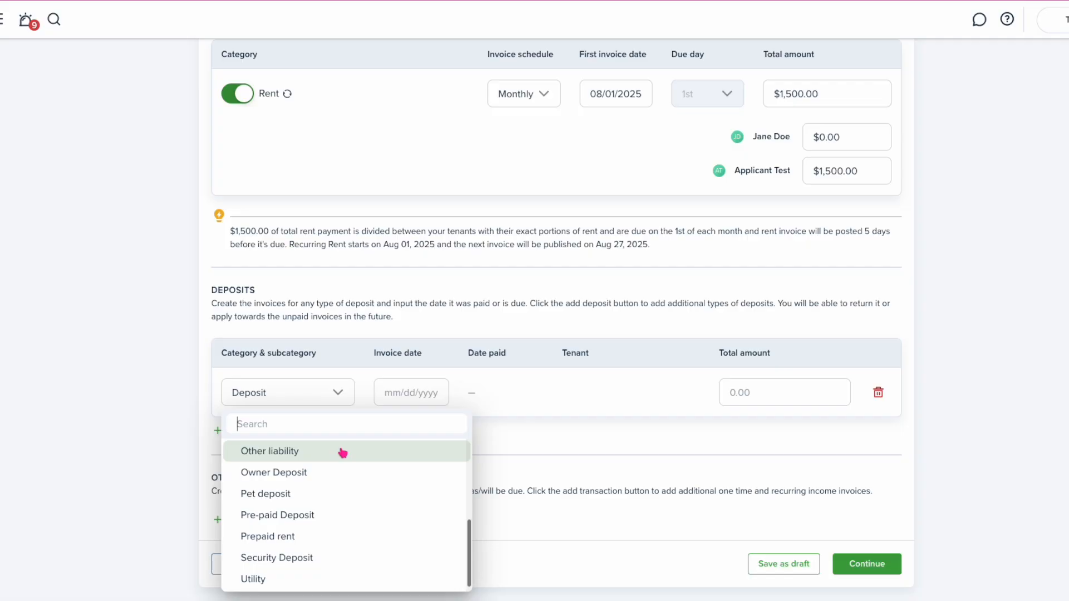
pyautogui.click(551, 405)
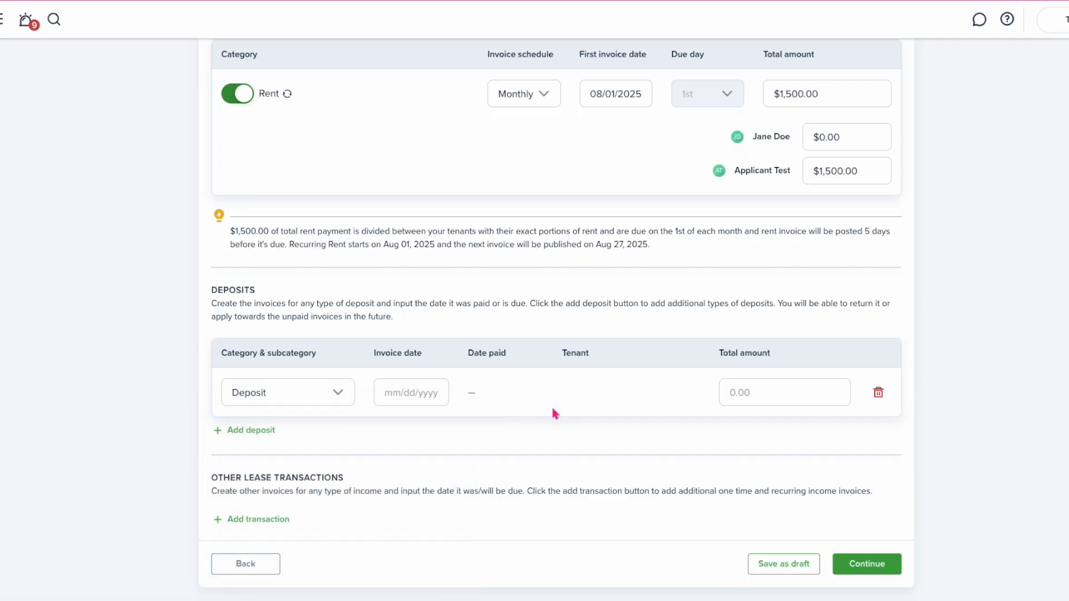
pyautogui.click(399, 393)
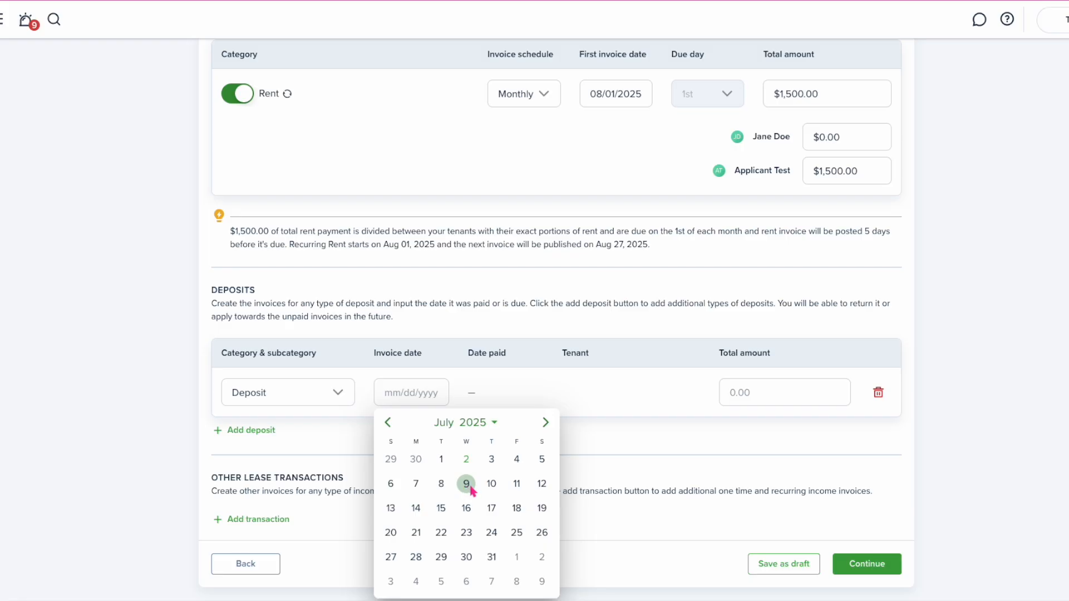
pyautogui.click(524, 484)
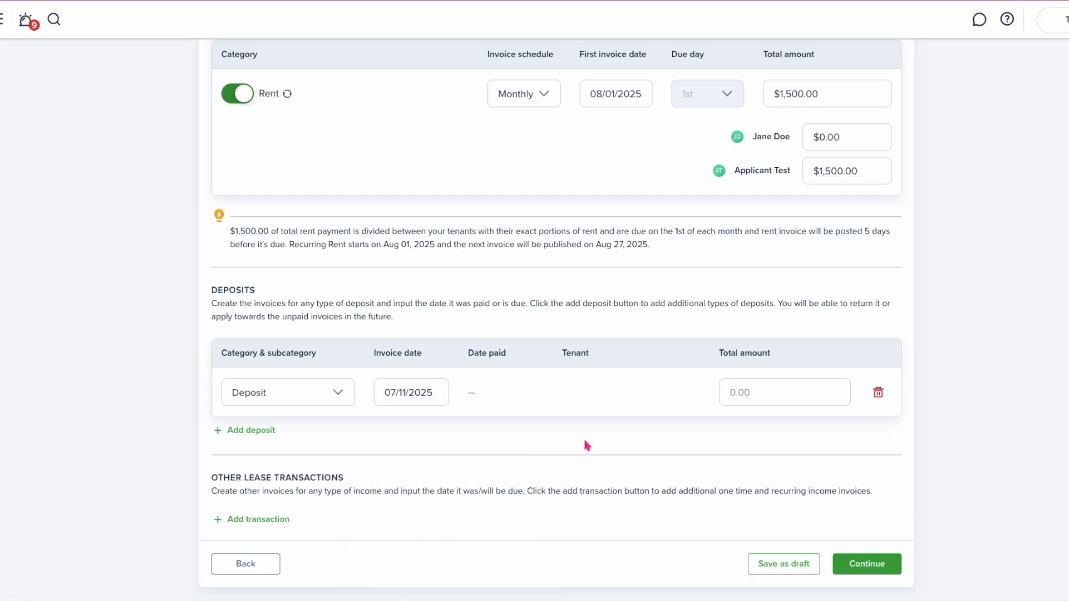
pyautogui.click(738, 394)
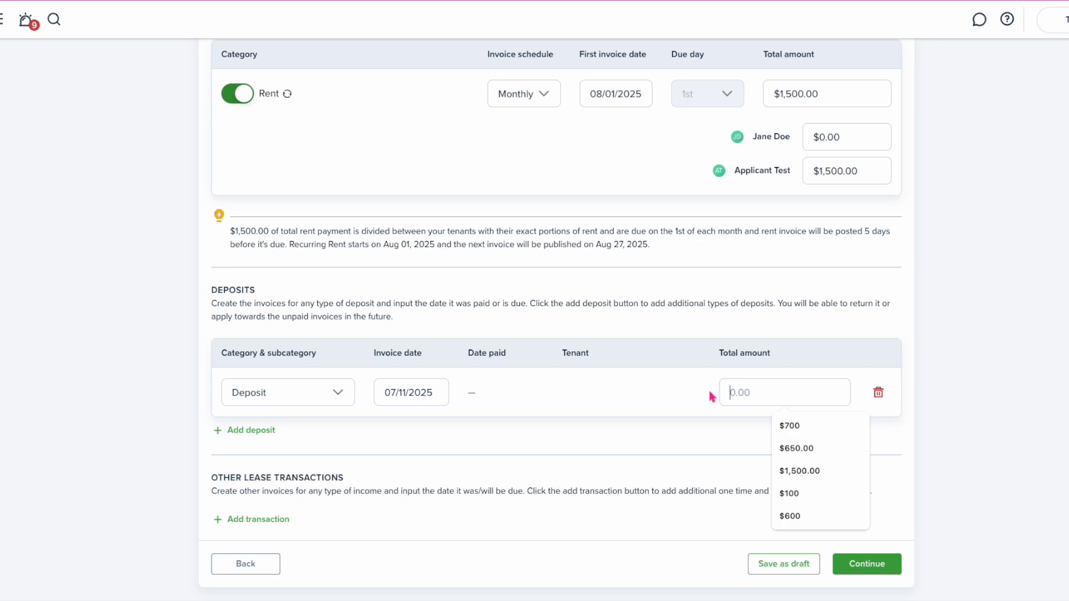
pyautogui.write('1')
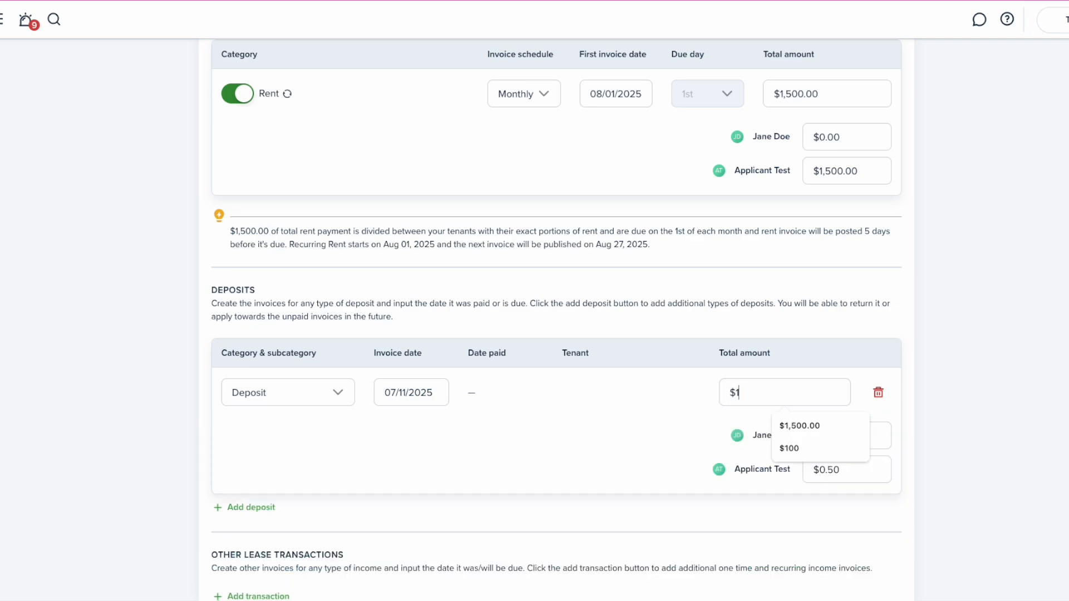
pyautogui.write(',500')
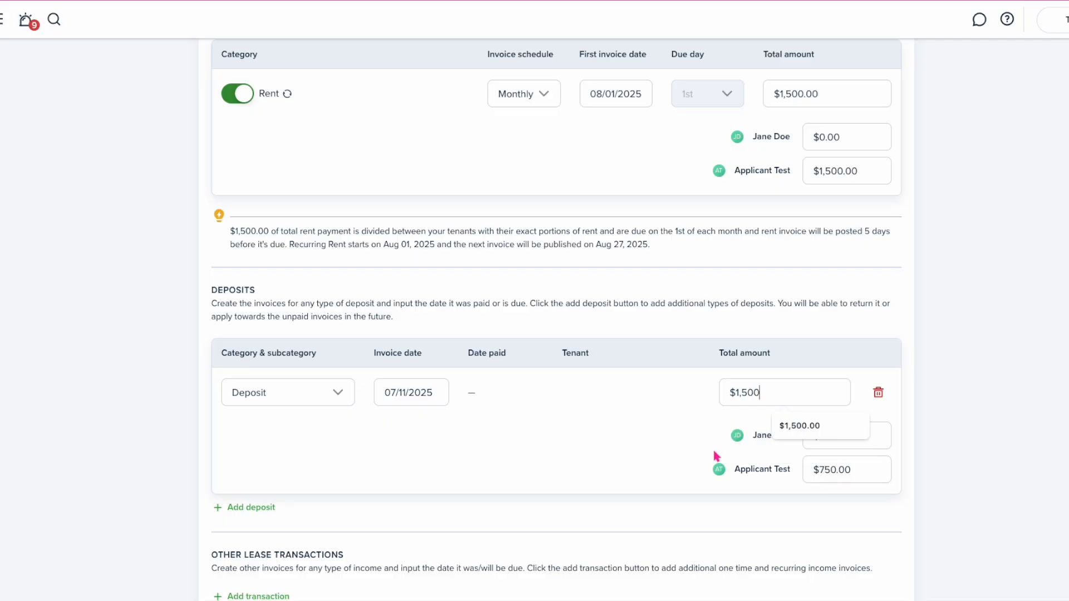
# Split the deposit as $0 for the first tenant and $1,500 for the second
pyautogui.click(717, 455)
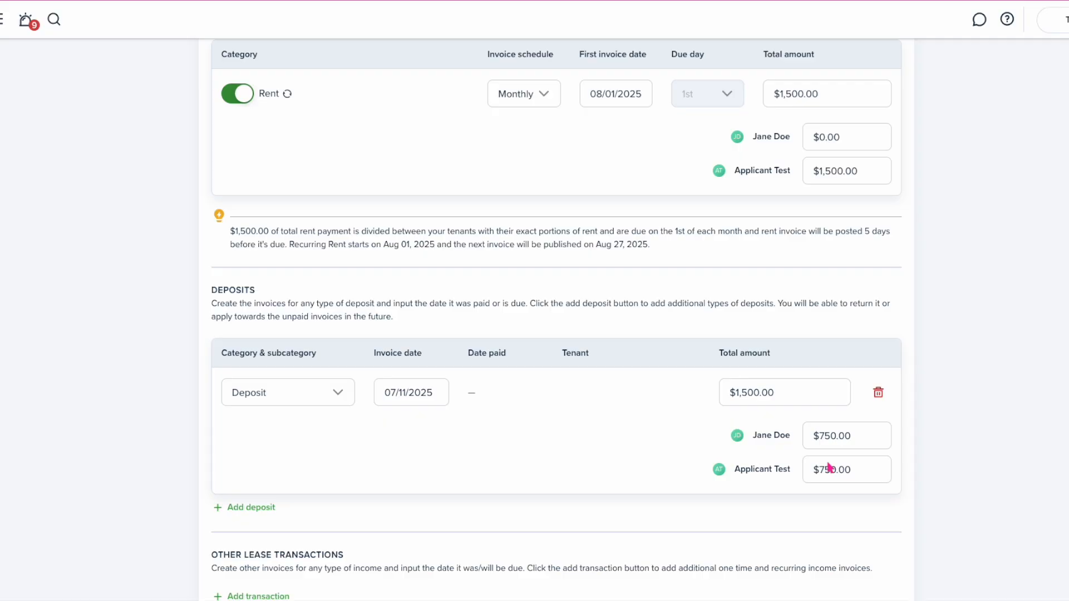
pyautogui.moveTo(851, 437); pyautogui.dragTo(820, 443)
pyautogui.write('0')
pyautogui.moveTo(855, 473); pyautogui.dragTo(819, 473)
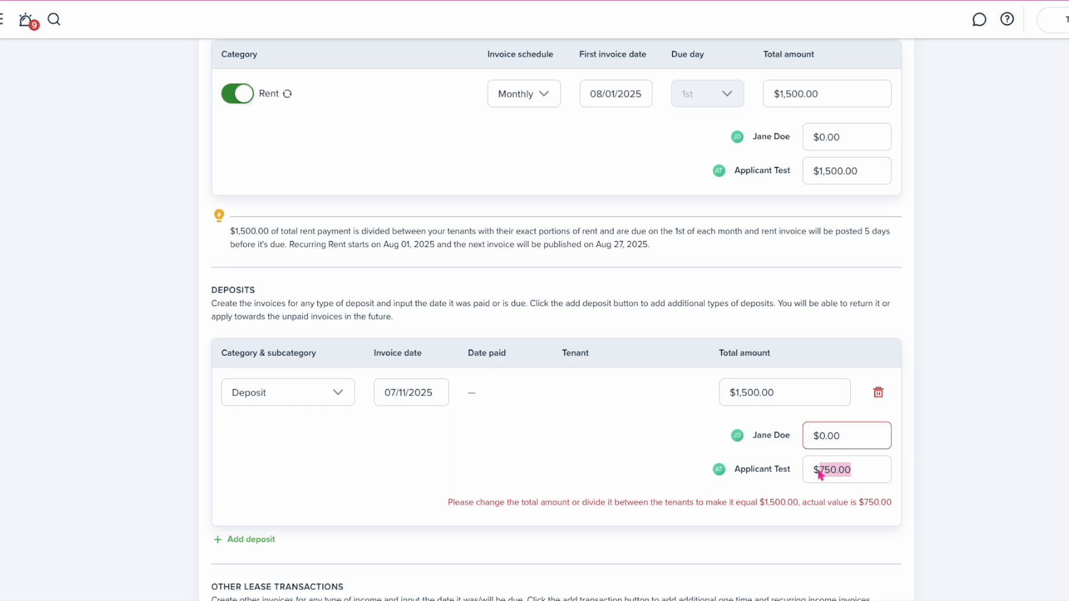
pyautogui.write('1500')
pyautogui.scroll(-2, 320, 451)
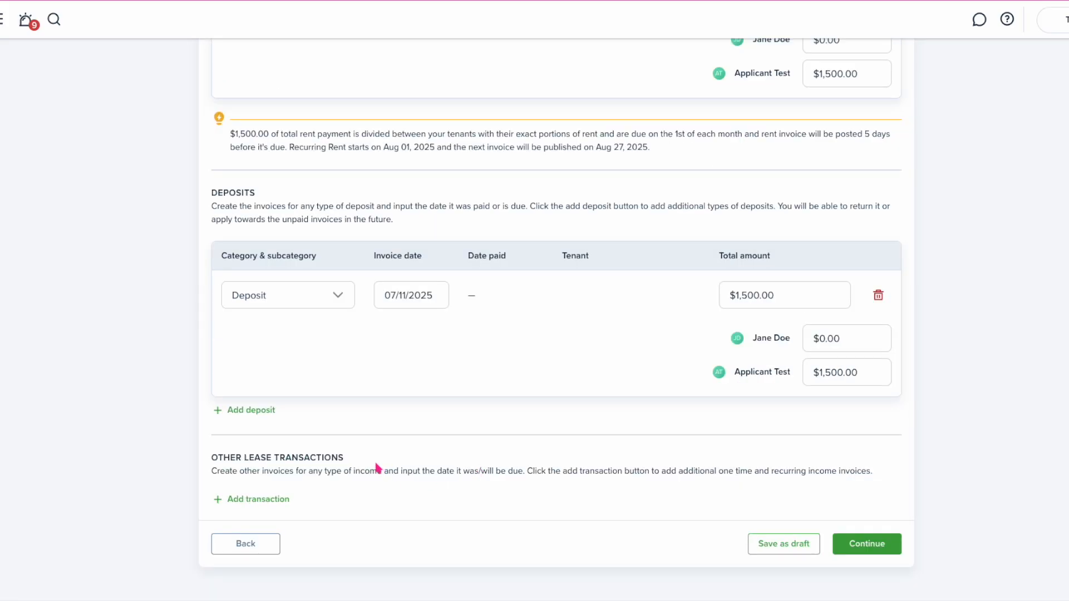
# Add a Pet deposit line dated July 11, 2025
pyautogui.click(265, 414)
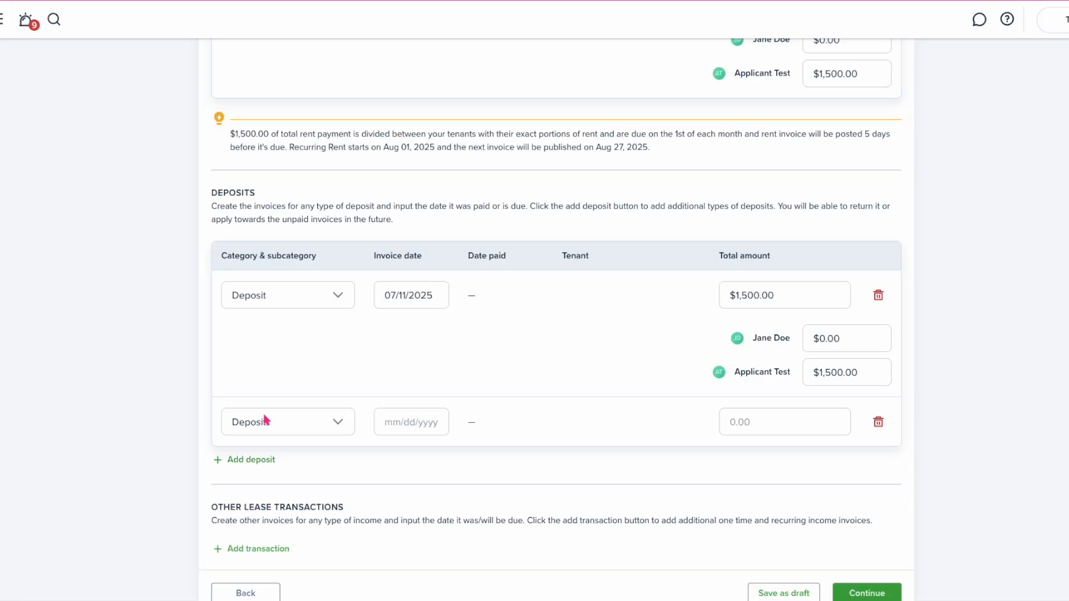
pyautogui.click(291, 429)
pyautogui.scroll(-3, 303, 382)
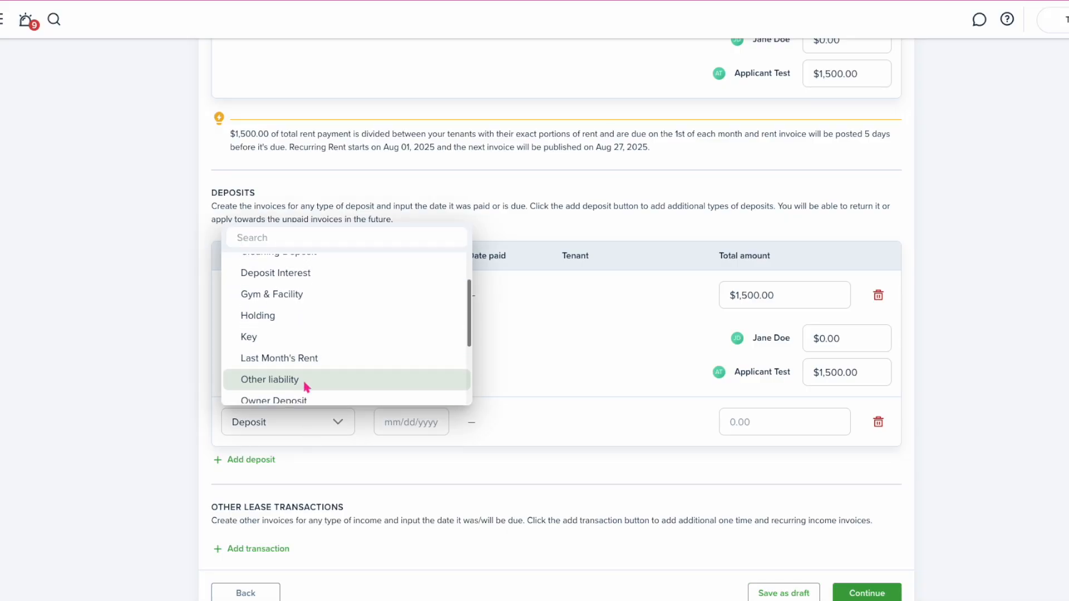
pyautogui.scroll(-1, 305, 387)
pyautogui.click(298, 306)
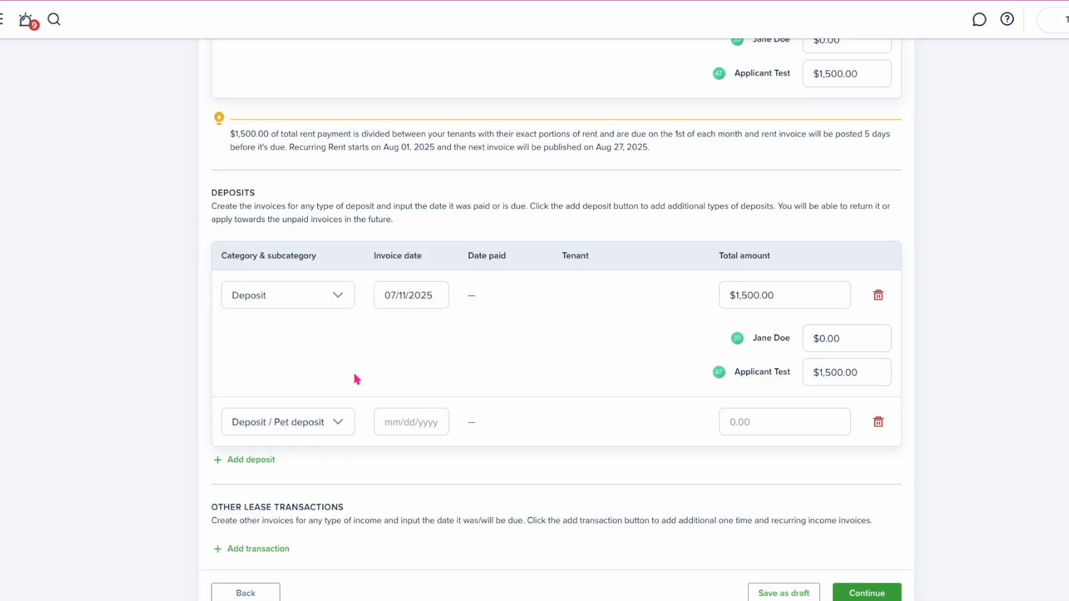
pyautogui.click(420, 427)
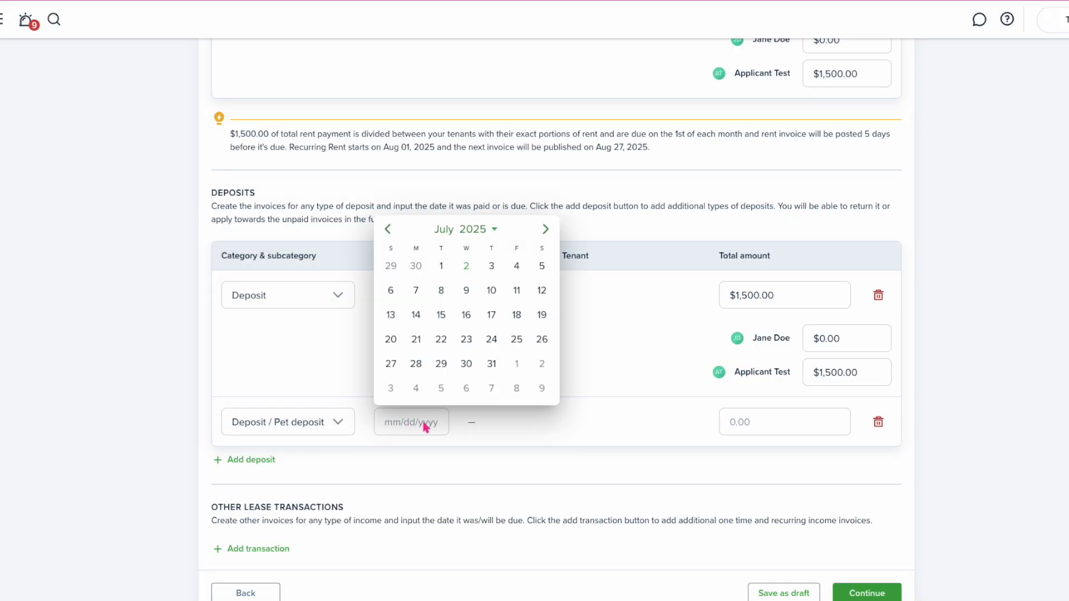
pyautogui.click(517, 290)
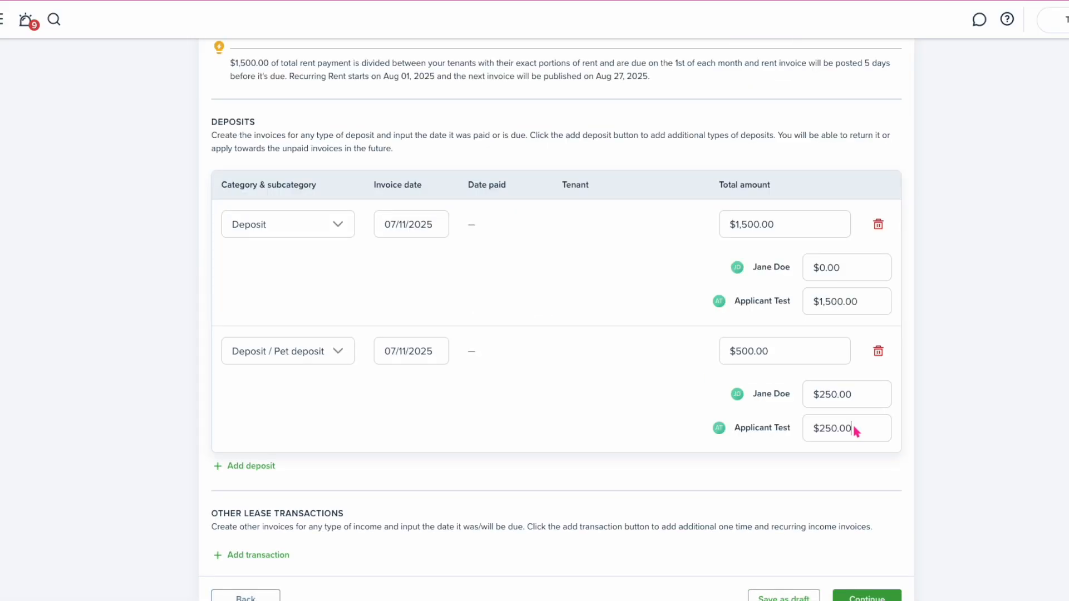
# Split the pet deposit as $500 for the first tenant and $0 for the second
pyautogui.moveTo(854, 428); pyautogui.dragTo(809, 435)
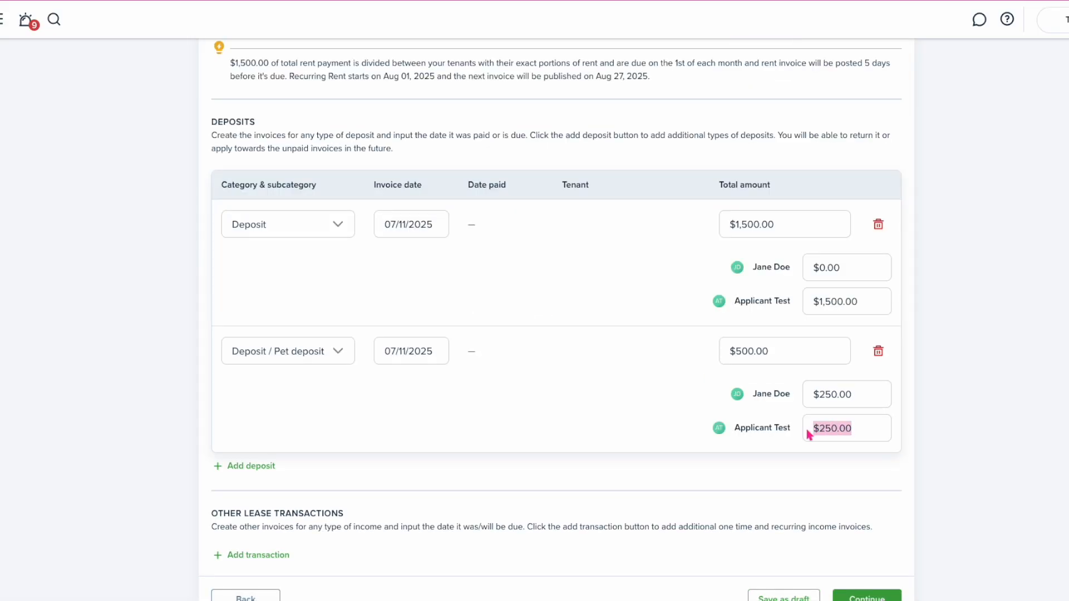
pyautogui.write('0')
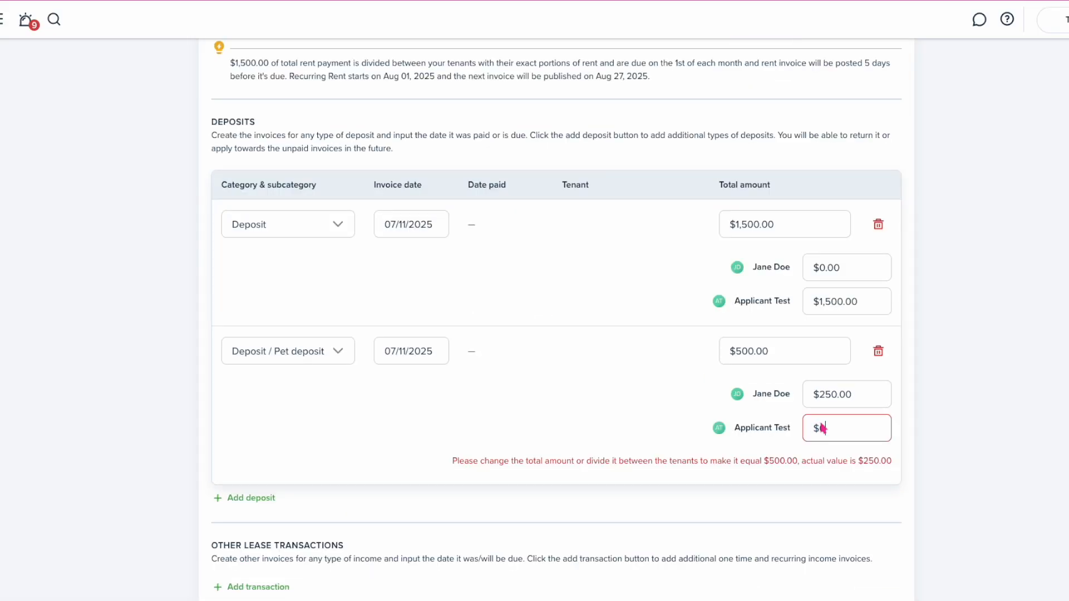
pyautogui.moveTo(853, 396); pyautogui.dragTo(821, 399)
pyautogui.write('500')
pyautogui.click(665, 441)
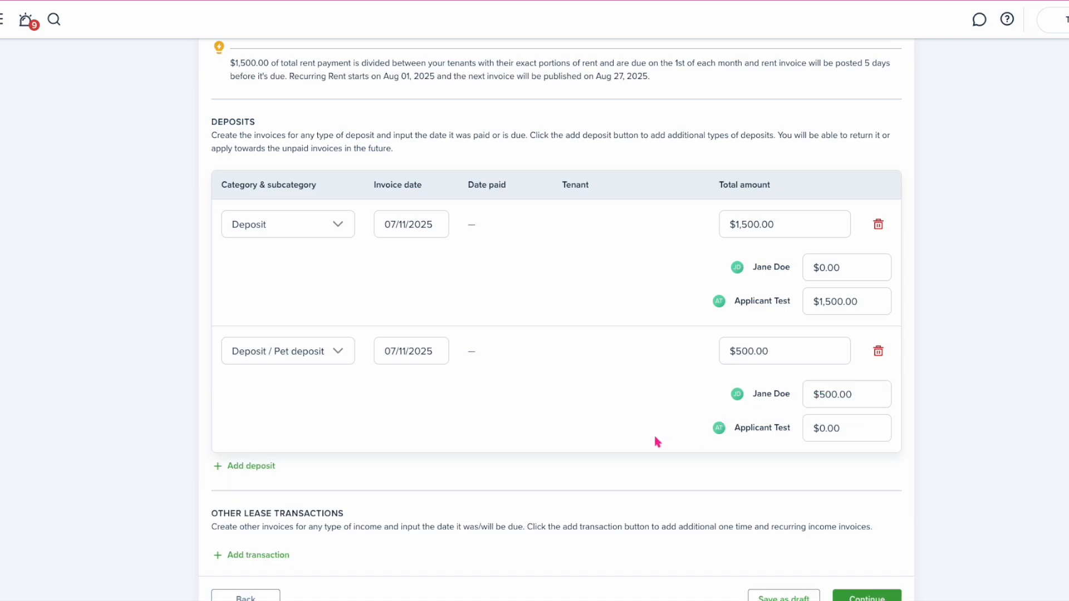
pyautogui.scroll(-1, 653, 433)
# Add a one-time $800.00 Prorated rent transaction split $200/$600 between the tenants
pyautogui.click(275, 501)
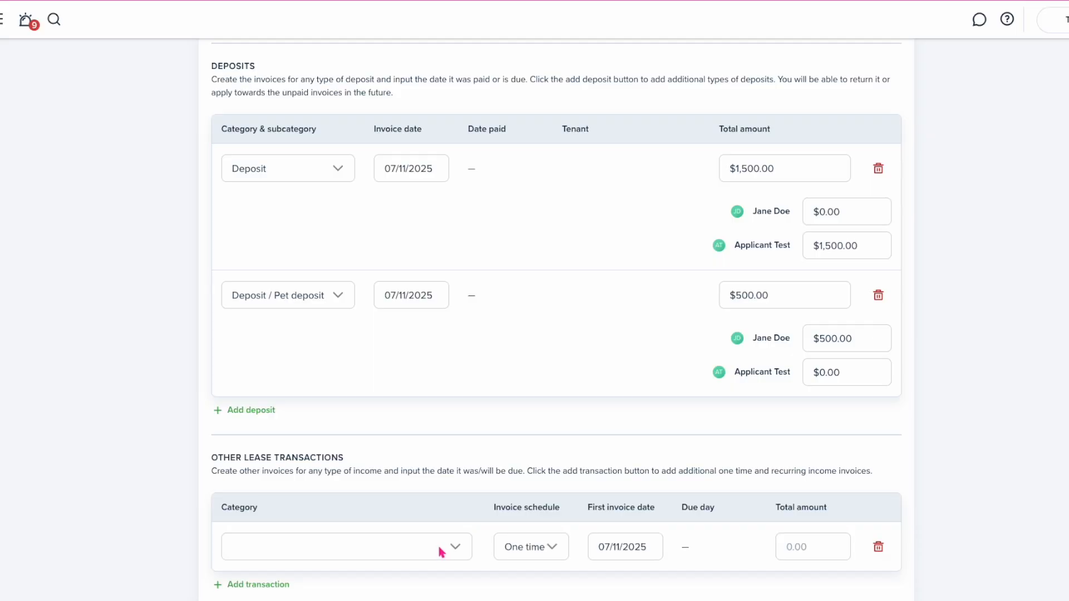
pyautogui.click(440, 547)
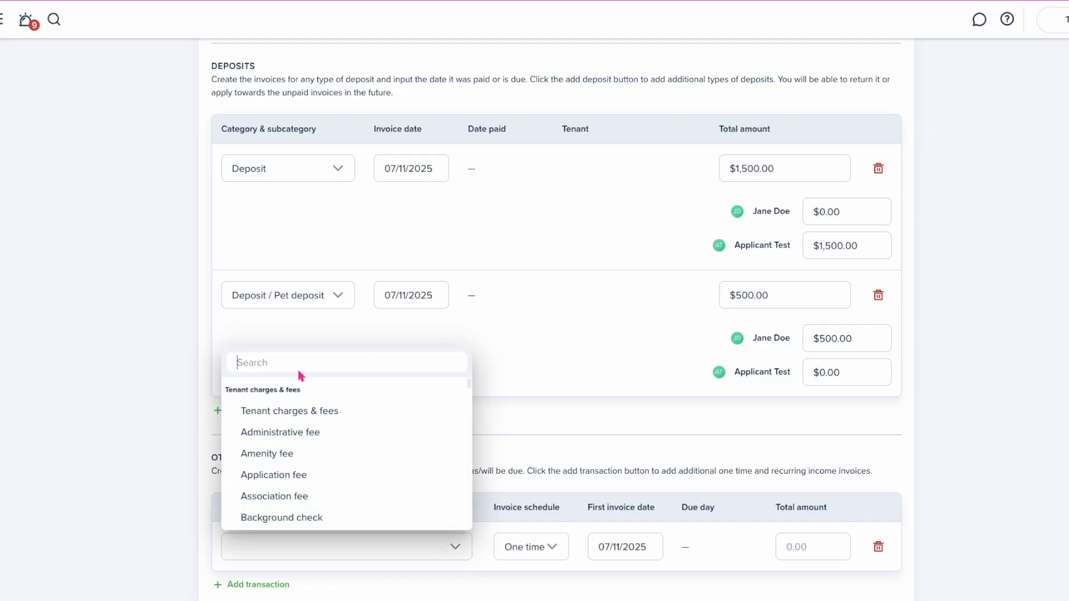
pyautogui.write('pror')
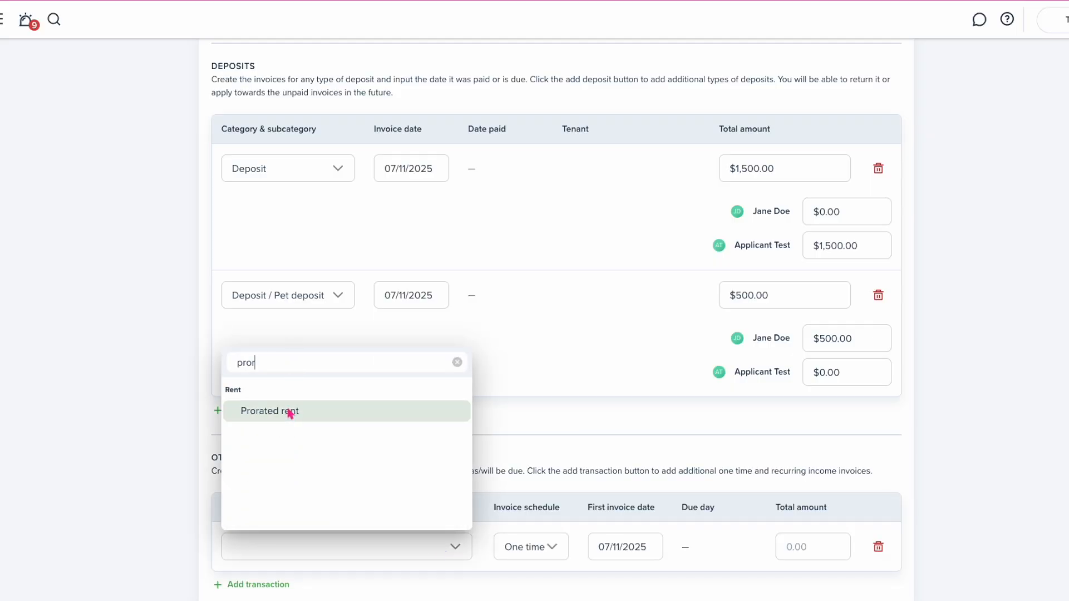
pyautogui.click(286, 414)
pyautogui.scroll(5, 399, 466)
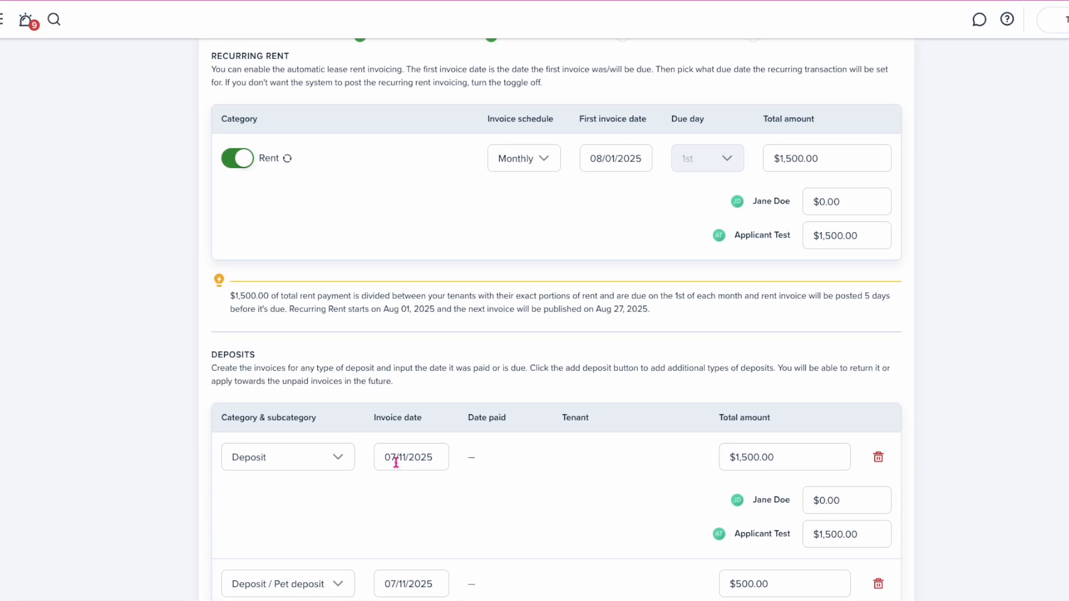
pyautogui.scroll(-5, 400, 437)
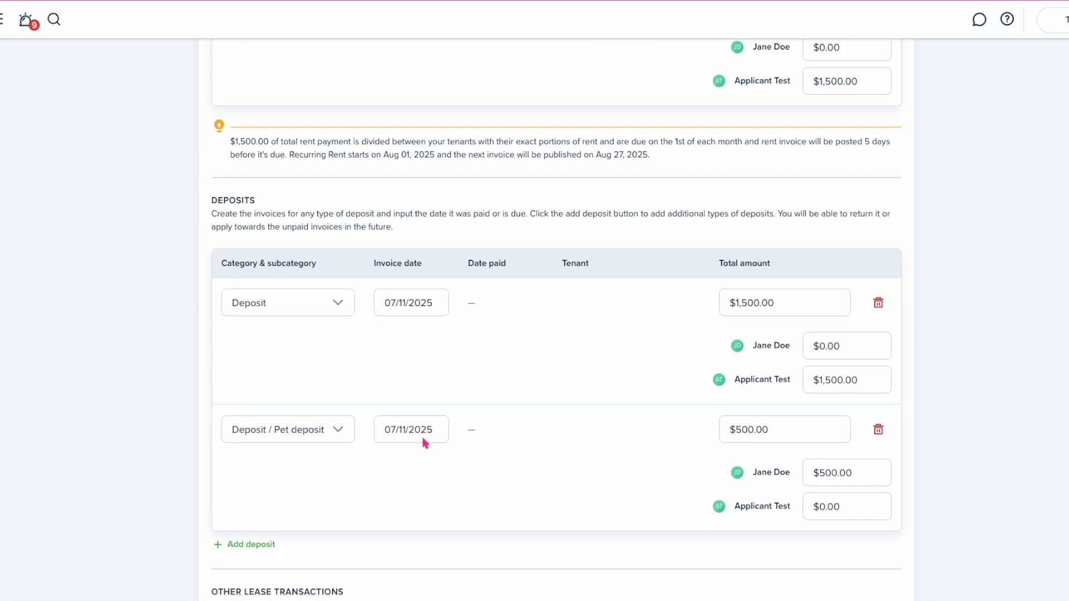
pyautogui.scroll(-1, 409, 535)
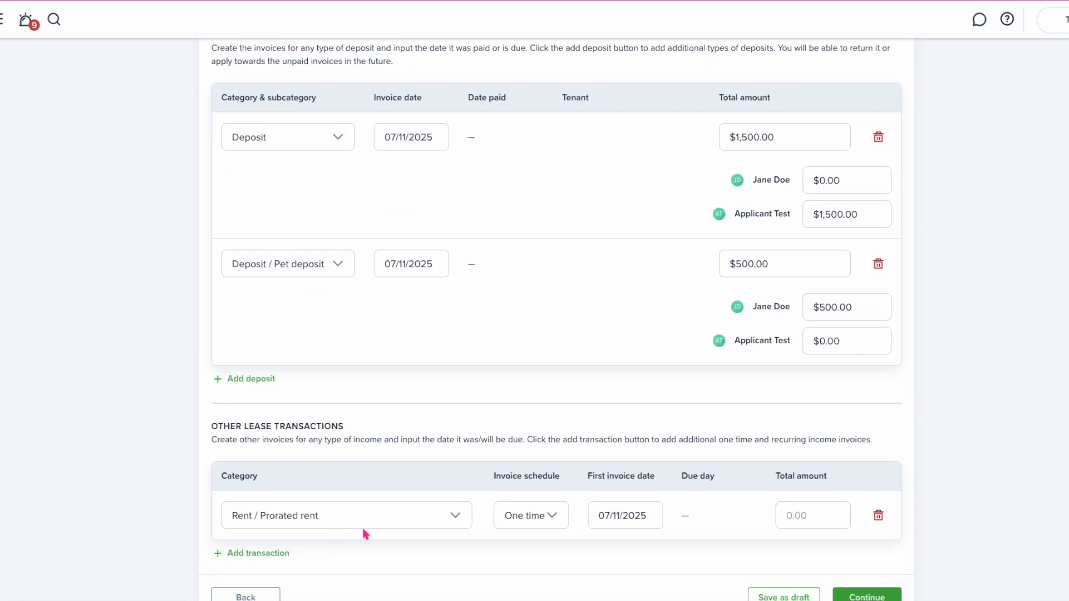
pyautogui.click(800, 518)
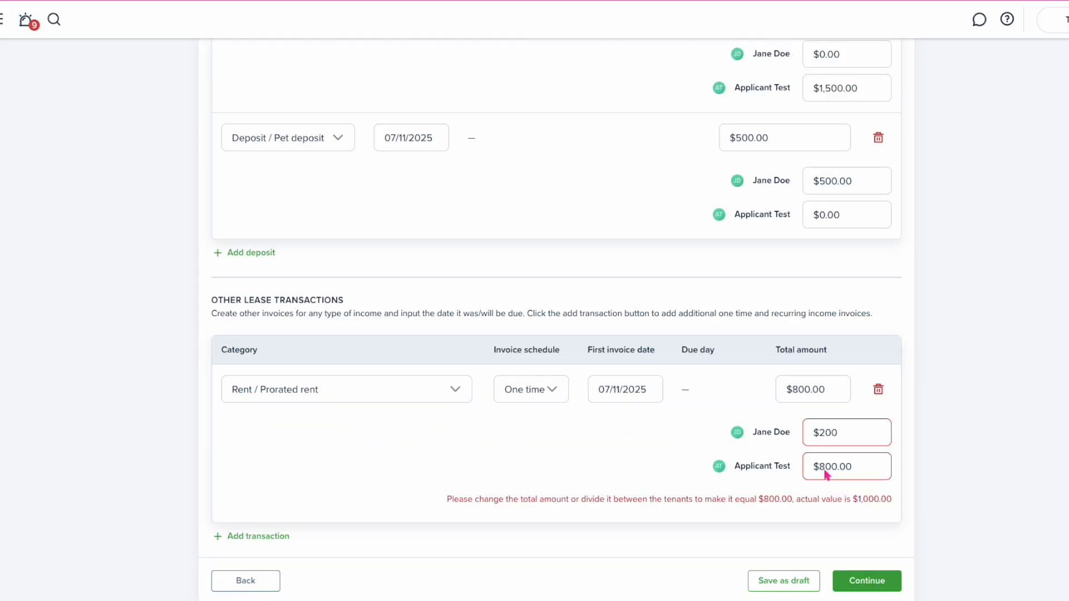
pyautogui.click(825, 468)
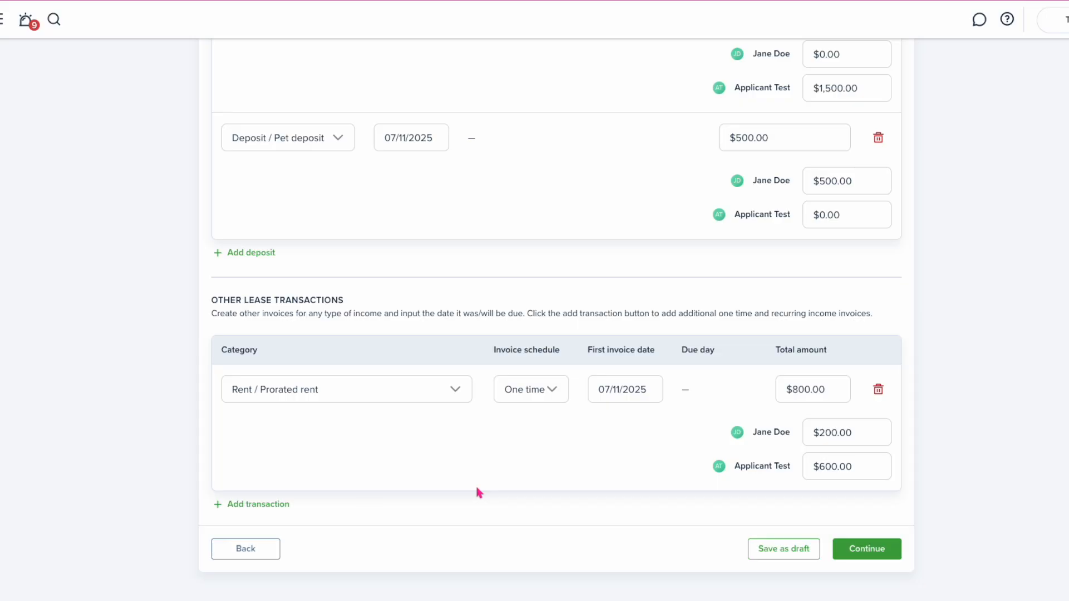
# Add a Pet rent transaction billed Monthly starting August 1, 2025
pyautogui.click(262, 505)
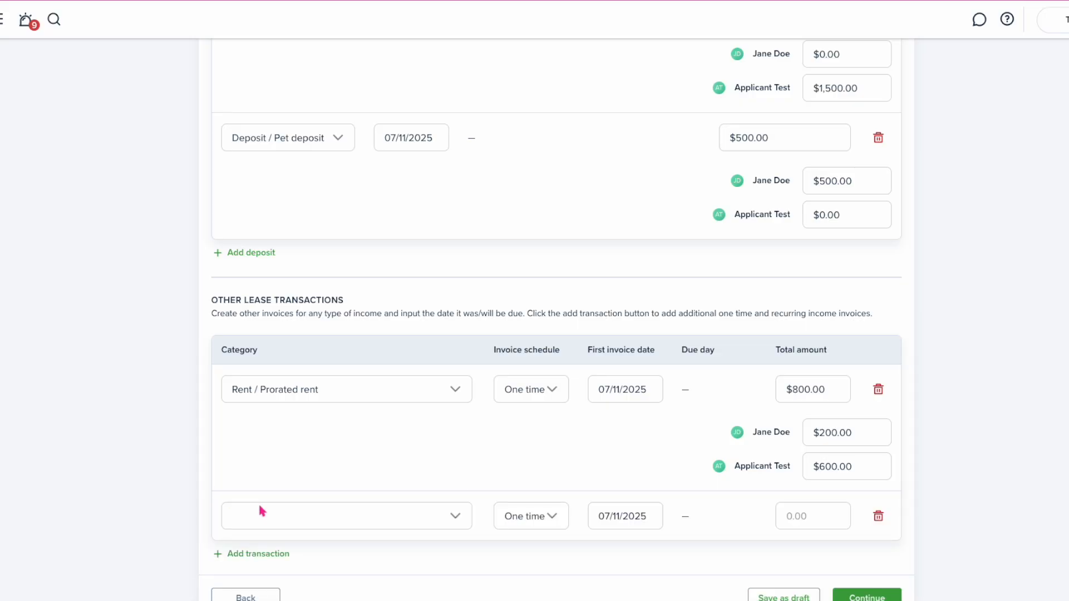
pyautogui.click(315, 515)
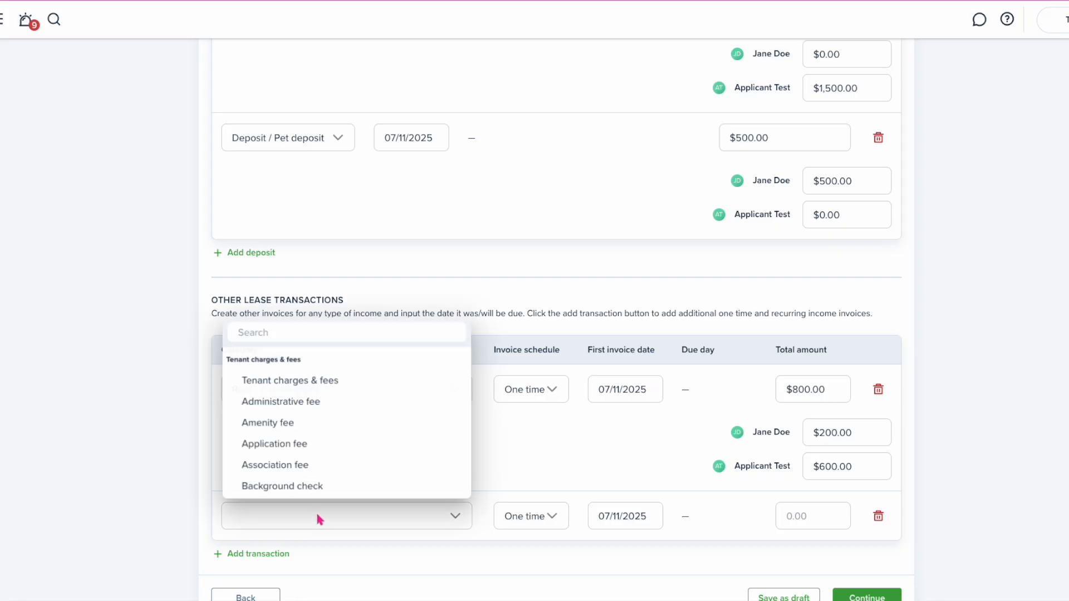
pyautogui.write('pet')
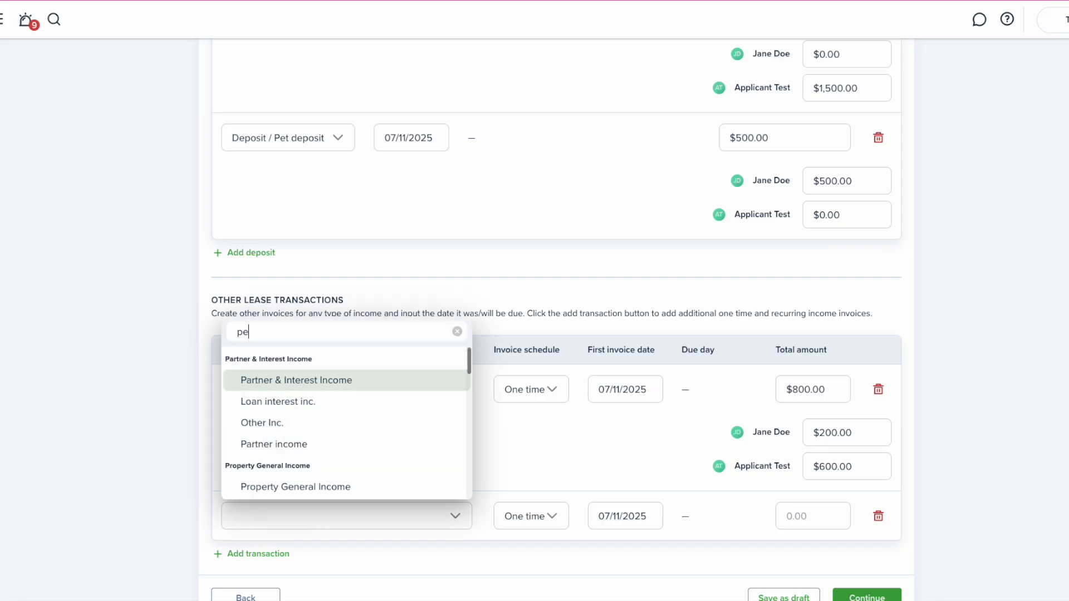
pyautogui.click(293, 383)
pyautogui.click(532, 516)
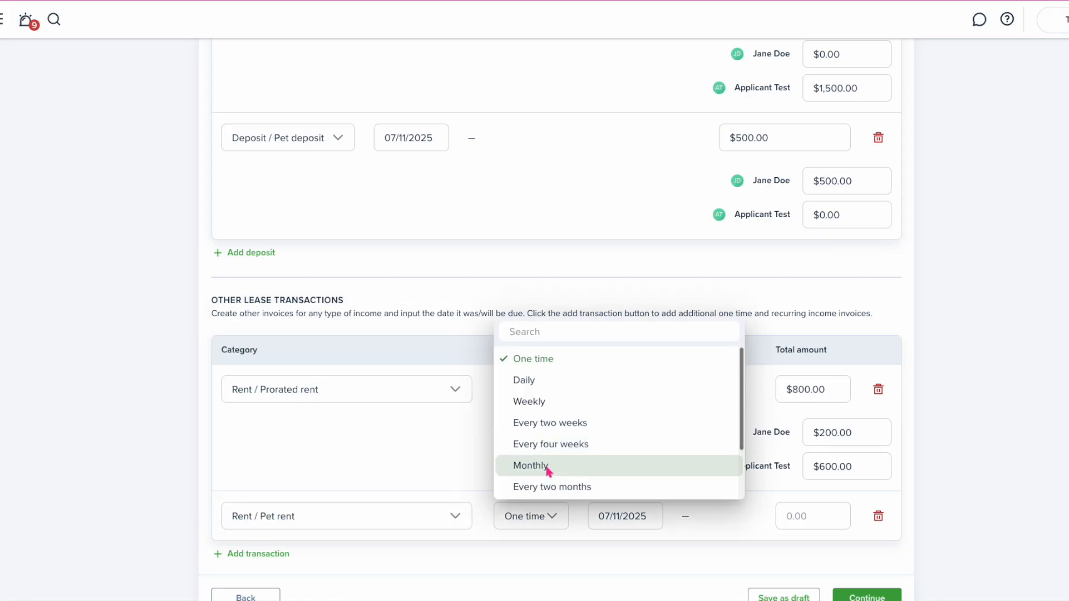
pyautogui.click(543, 464)
pyautogui.click(627, 522)
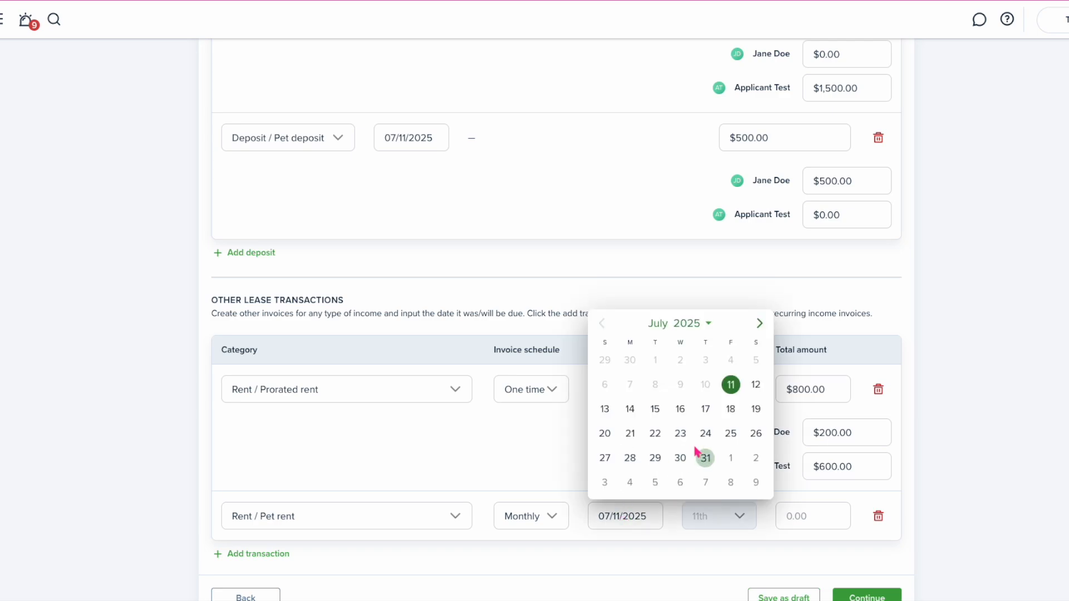
pyautogui.click(731, 457)
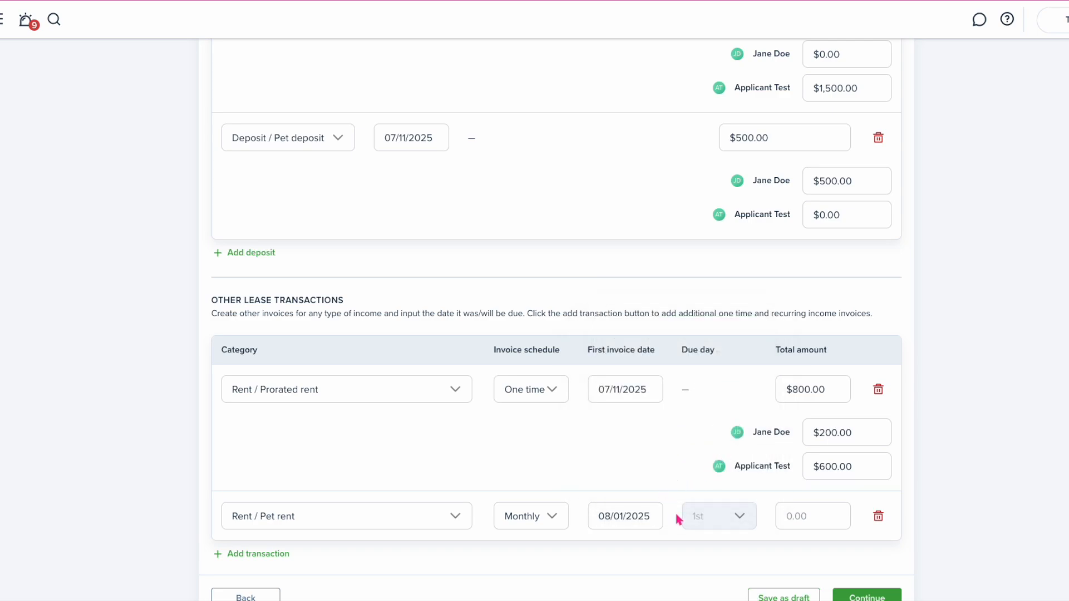
# Set the pet rent to $25.00, all for the first tenant and $0 for the second
pyautogui.moveTo(707, 523)
pyautogui.click(793, 516)
pyautogui.write('25')
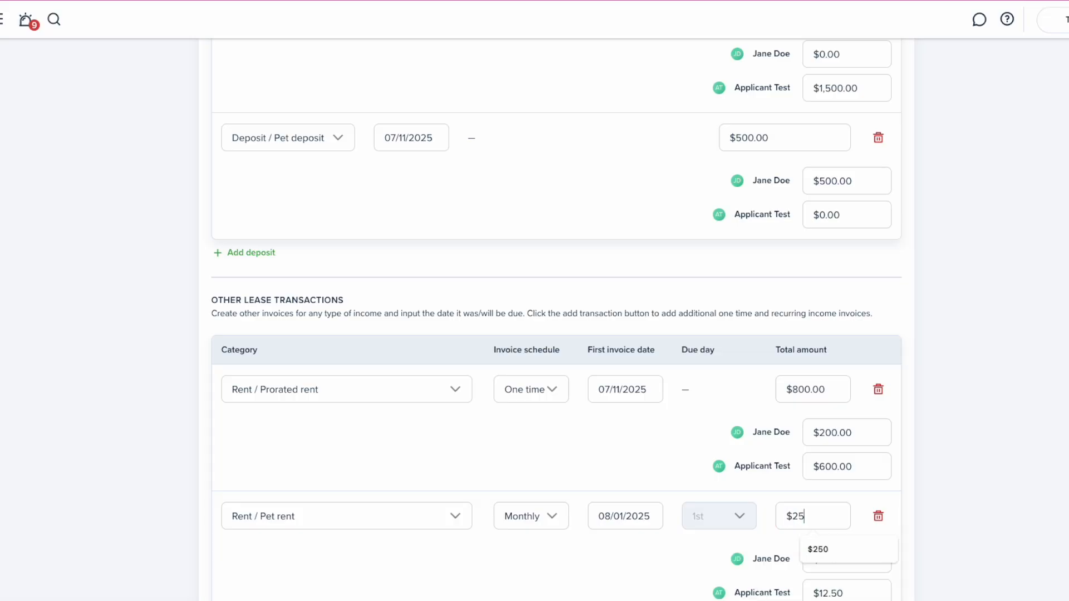
pyautogui.click(683, 472)
pyautogui.scroll(-2, 676, 460)
pyautogui.click(845, 474)
pyautogui.write('0')
pyautogui.moveTo(842, 452); pyautogui.dragTo(820, 450)
pyautogui.write('25')
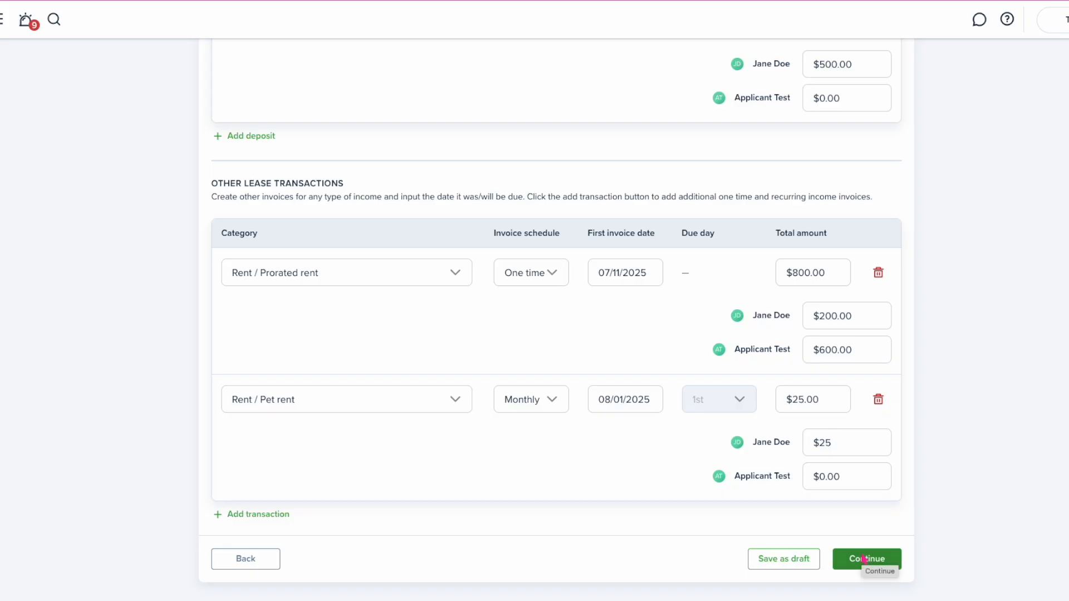
# Add another Pet rent line totalling $12.00
pyautogui.click(262, 514)
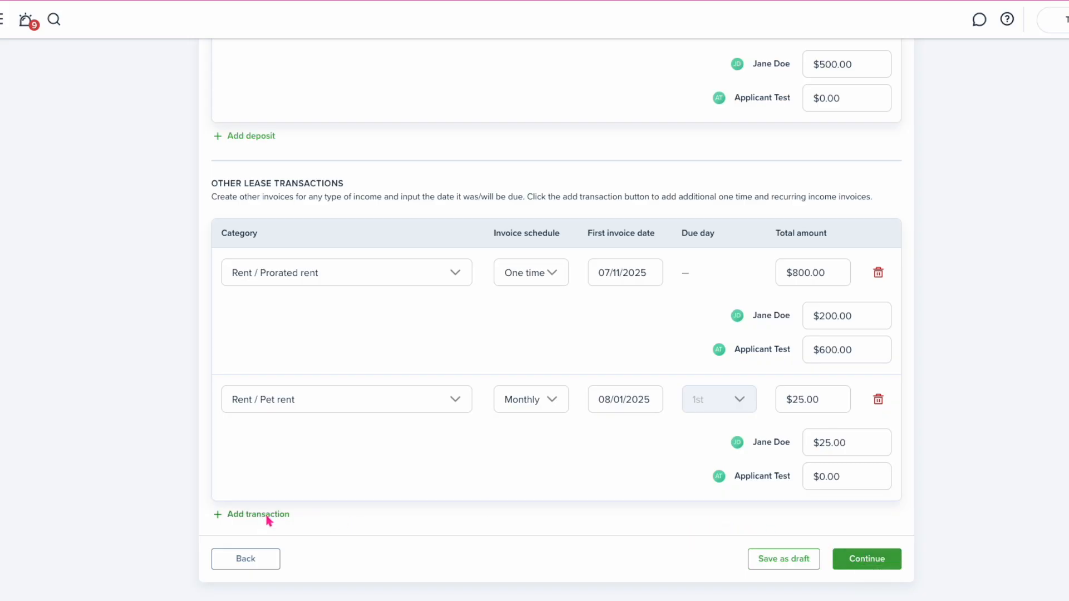
pyautogui.click(253, 538)
pyautogui.write('pet')
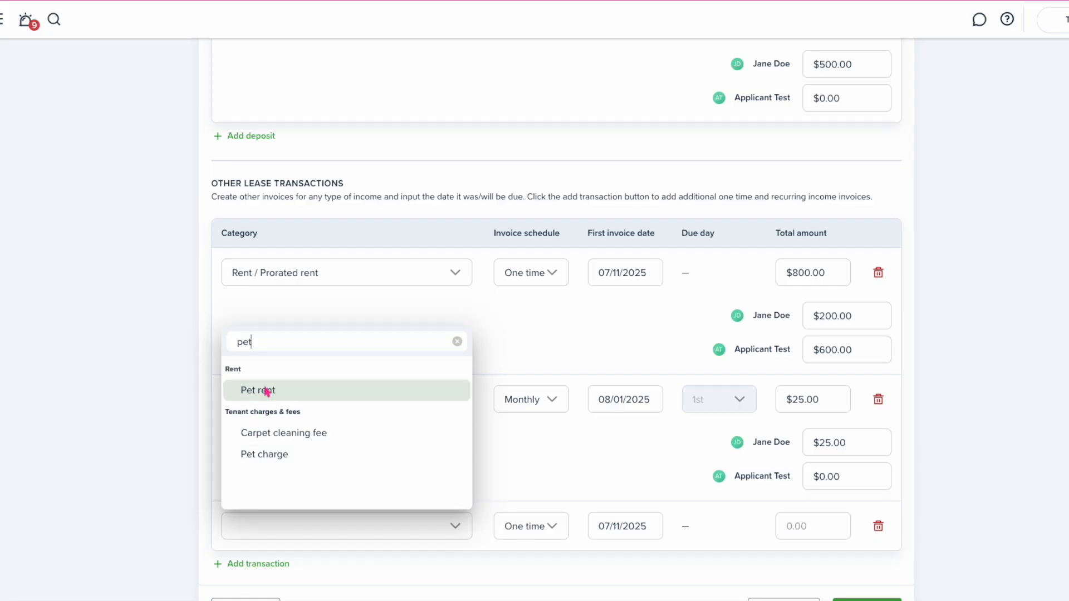
pyautogui.click(262, 391)
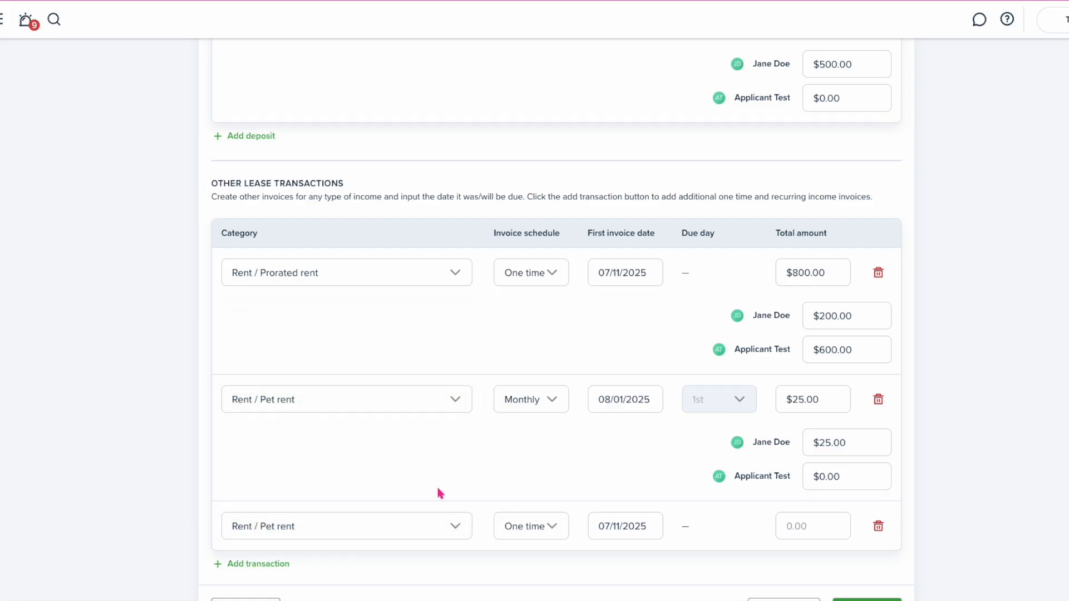
pyautogui.click(799, 529)
pyautogui.write('12')
# Assign the full $12.00 to the first tenant, $0 to the second, and continue to Extra Fees & Utilities
pyautogui.scroll(-3, 874, 451)
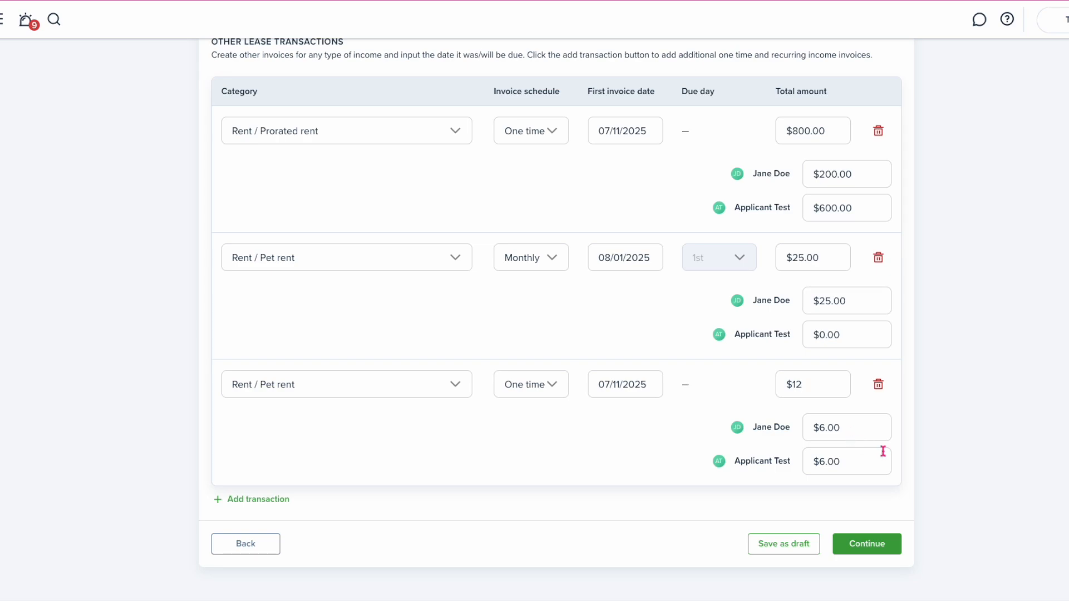
pyautogui.moveTo(842, 455); pyautogui.dragTo(810, 462)
pyautogui.write('0')
pyautogui.doubleClick(820, 429)
pyautogui.write('12')
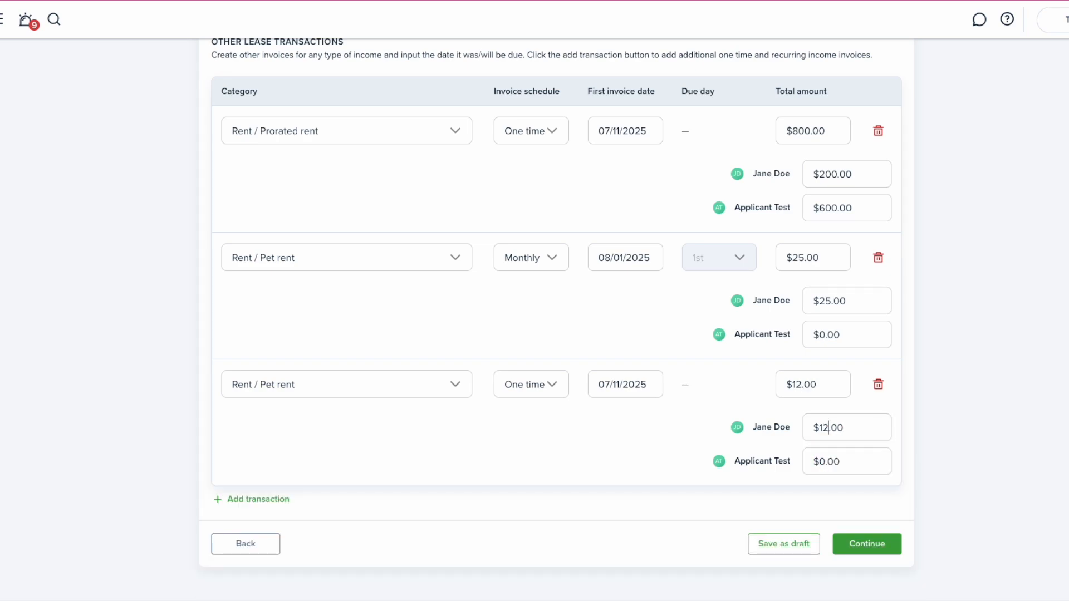
pyautogui.click(858, 549)
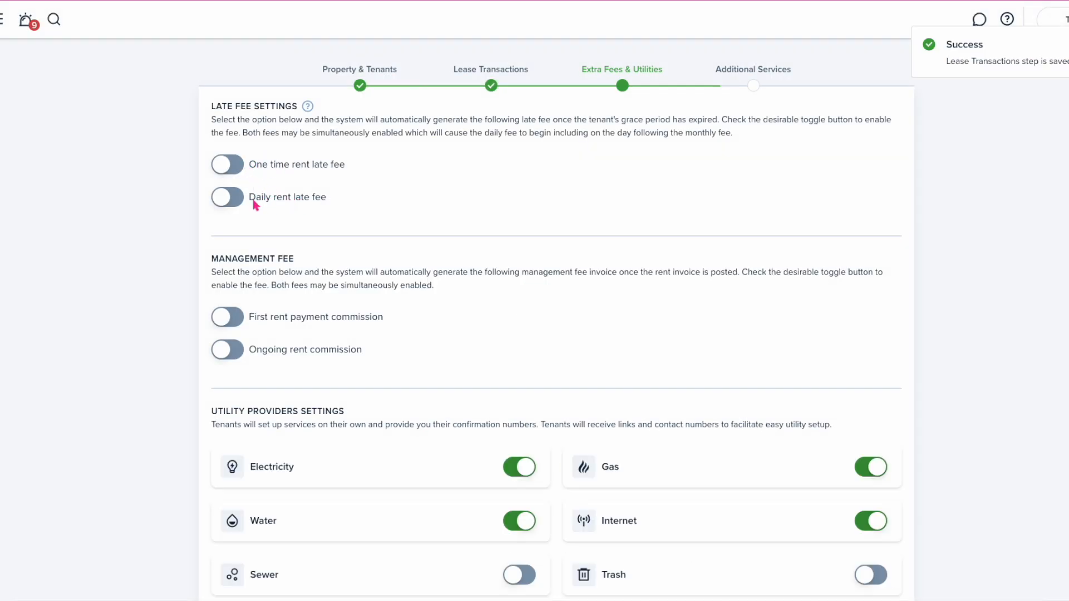
# Turn on a one-time rent late fee of 10% of recurring charges
pyautogui.click(232, 167)
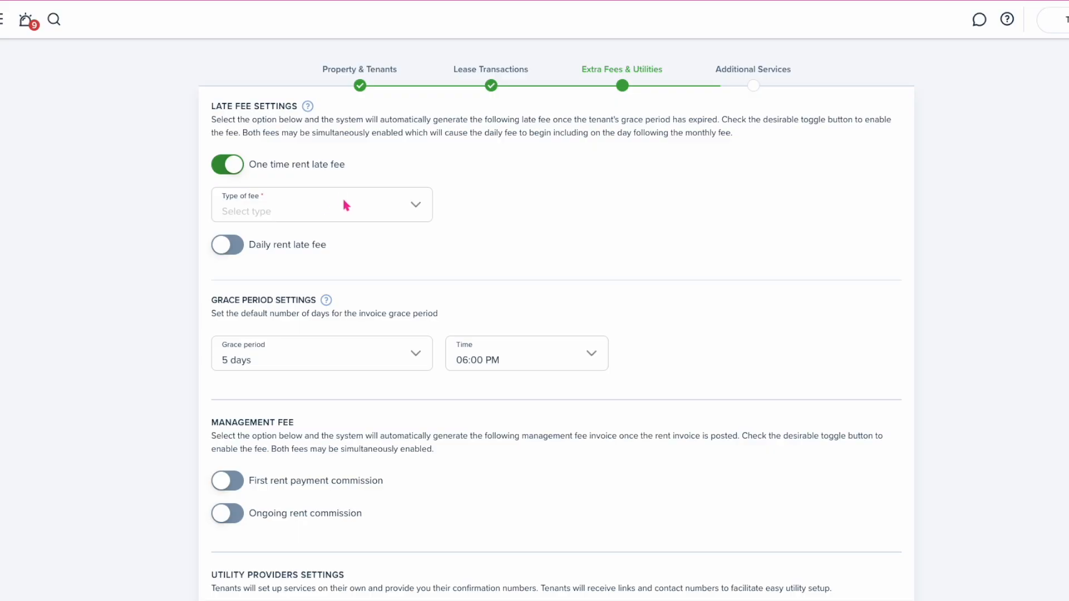
pyautogui.click(413, 207)
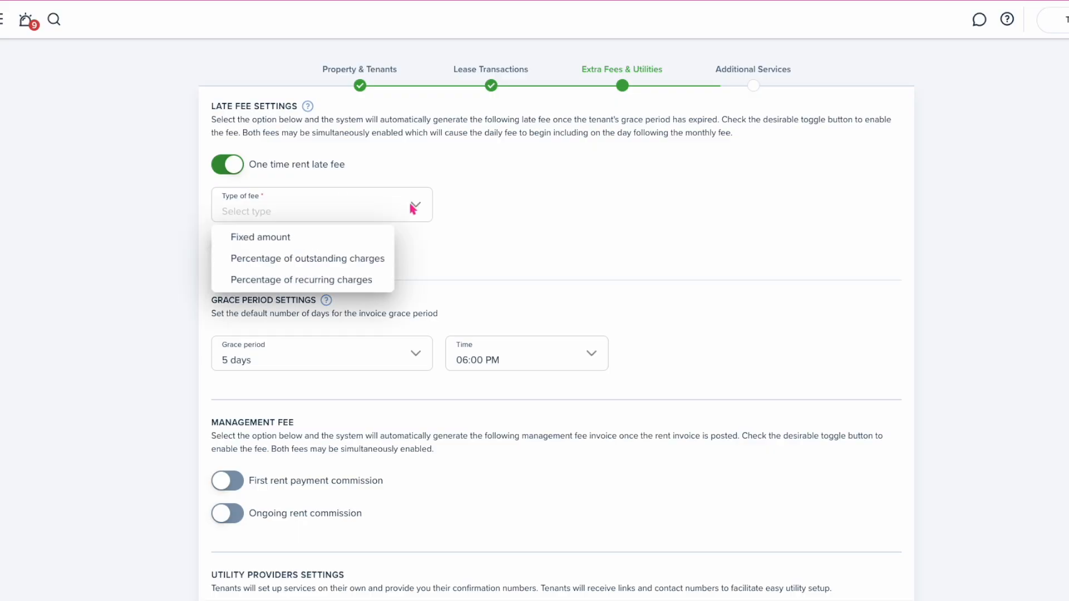
pyautogui.click(354, 281)
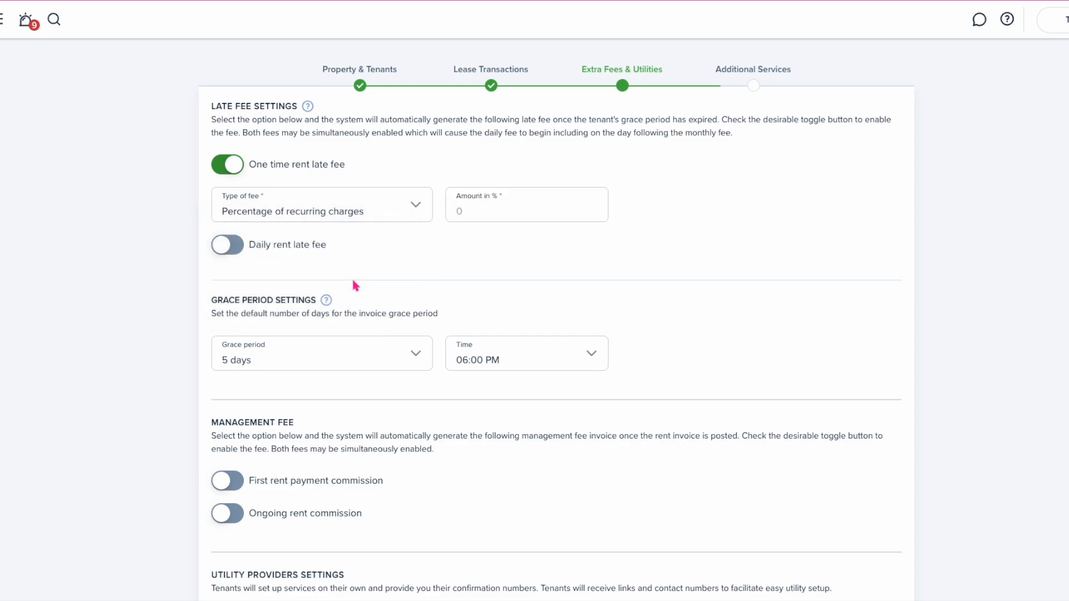
pyautogui.click(477, 214)
pyautogui.write('10')
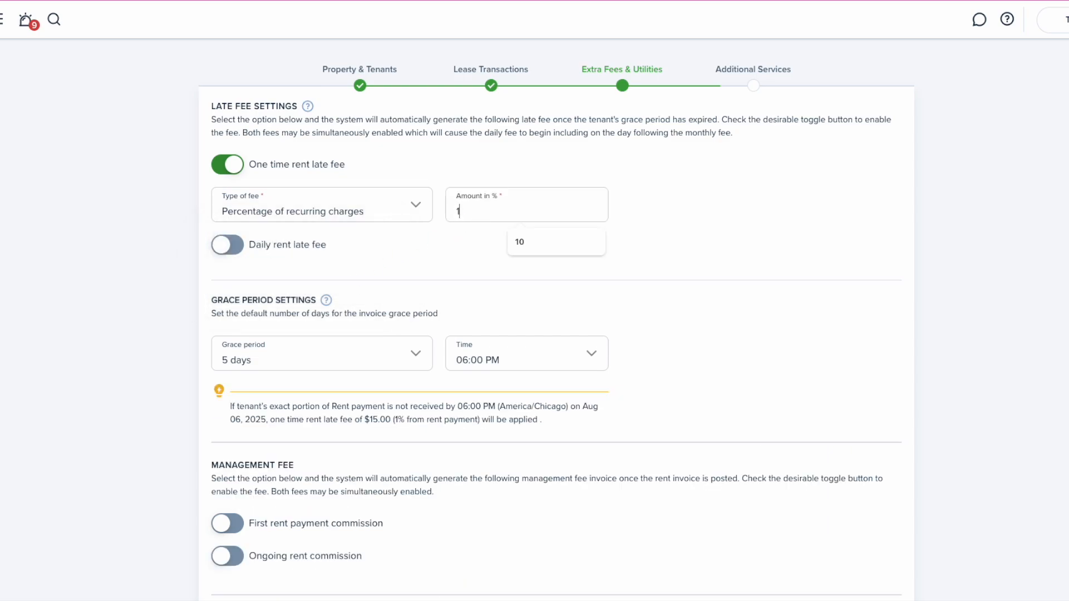
# Add a fixed $5.00 daily late fee capped at a $2,000.00 monthly maximum
pyautogui.click(237, 253)
pyautogui.click(277, 289)
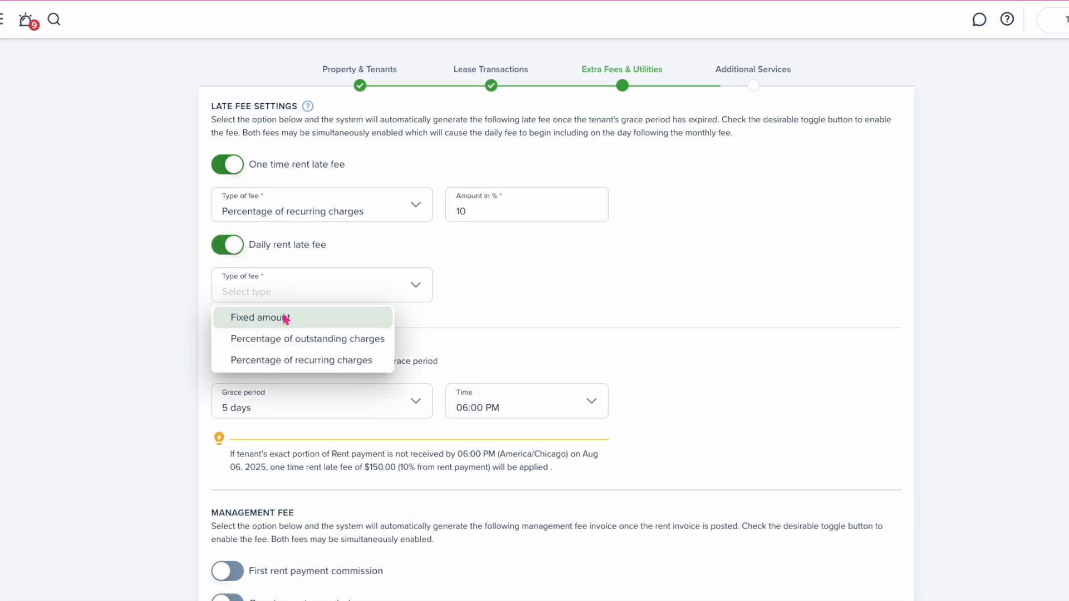
pyautogui.click(284, 315)
pyautogui.click(467, 292)
pyautogui.write('5')
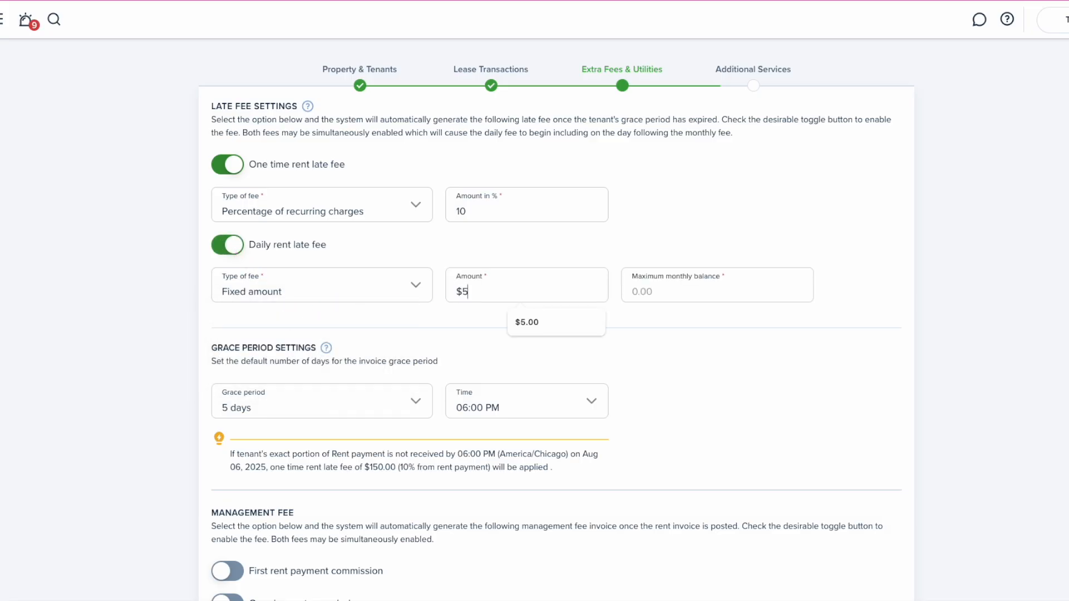
pyautogui.click(651, 297)
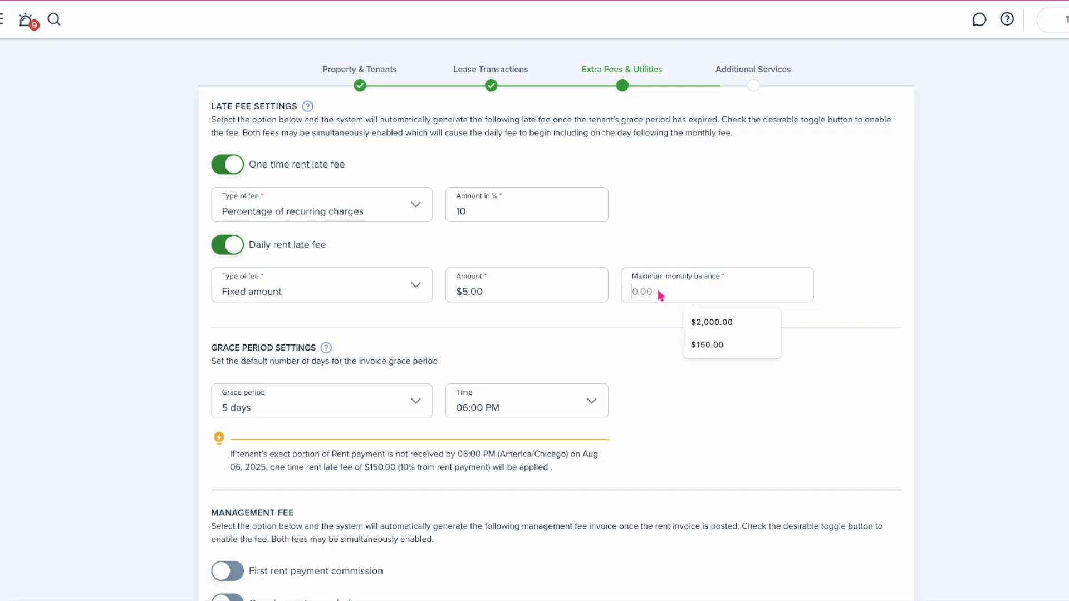
pyautogui.write('2')
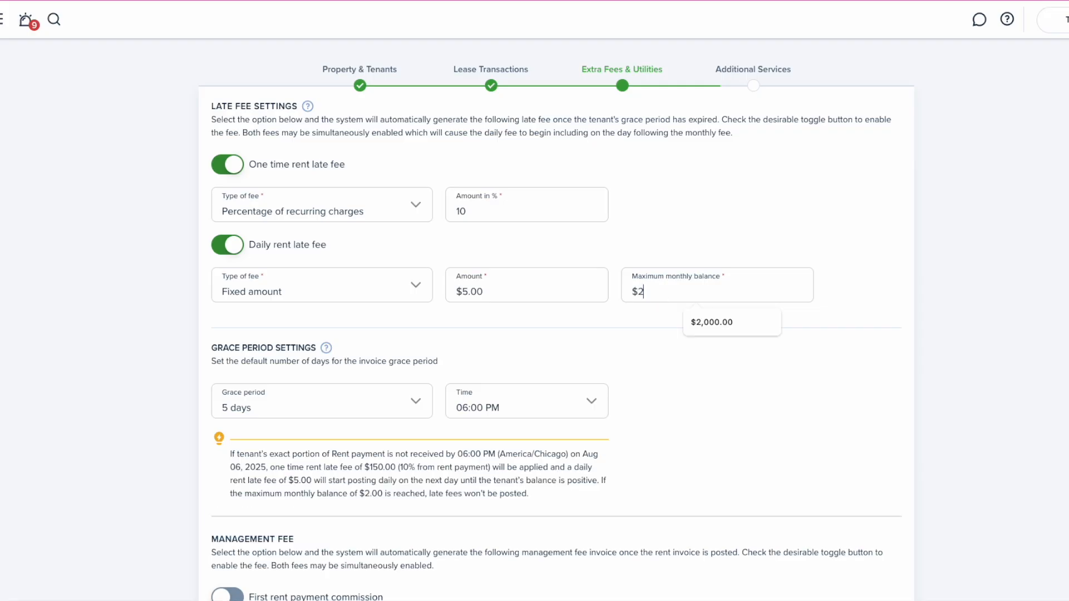
pyautogui.write(',000')
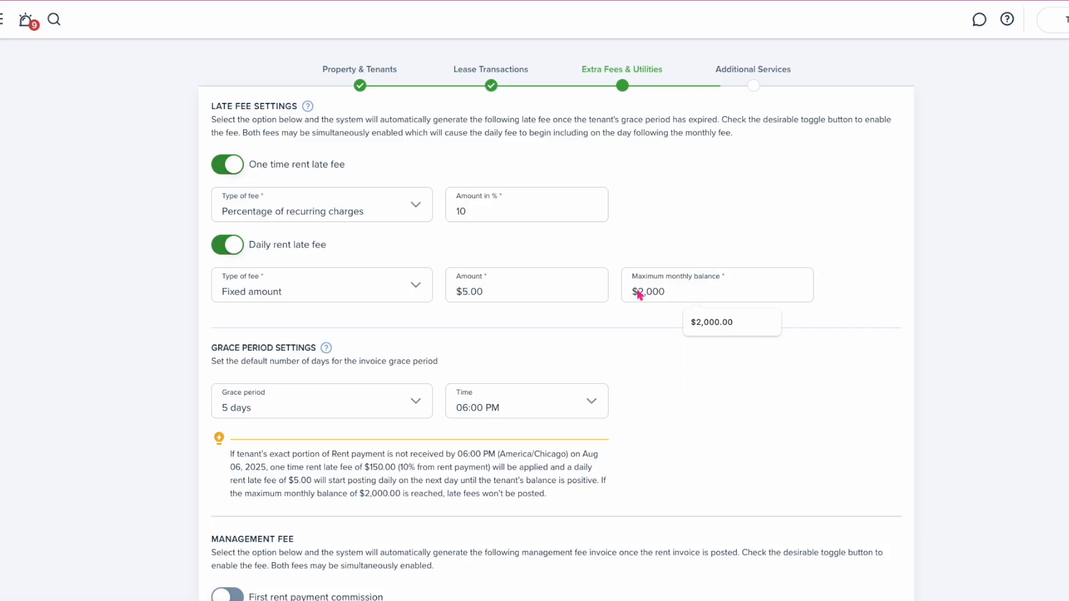
# Set the grace period to 7 days with a 12:00 AM cutoff time
pyautogui.click(416, 404)
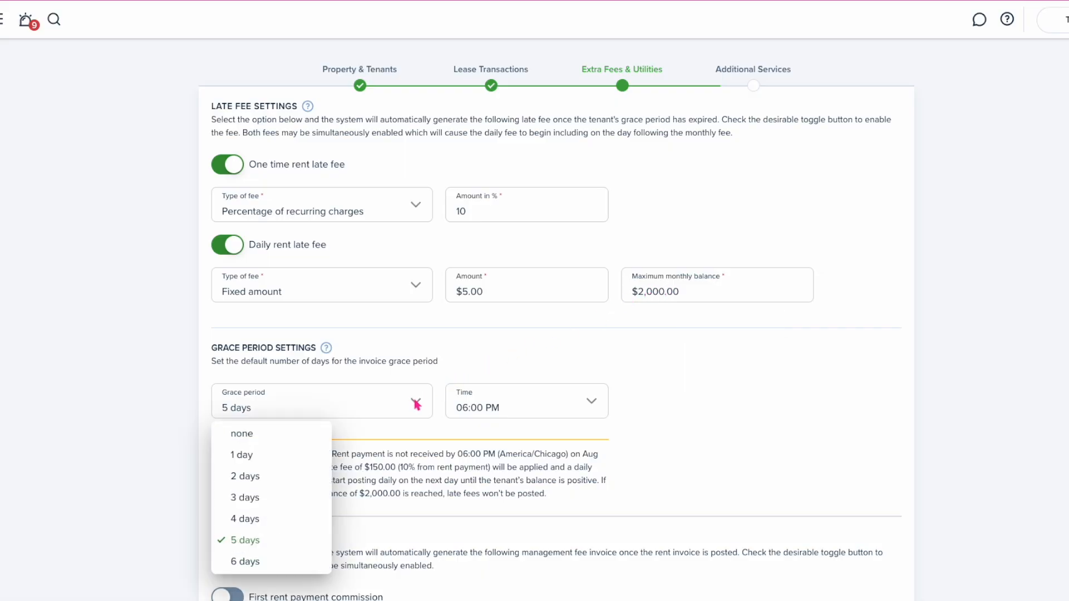
pyautogui.scroll(-1, 284, 497)
pyautogui.scroll(-2, 282, 503)
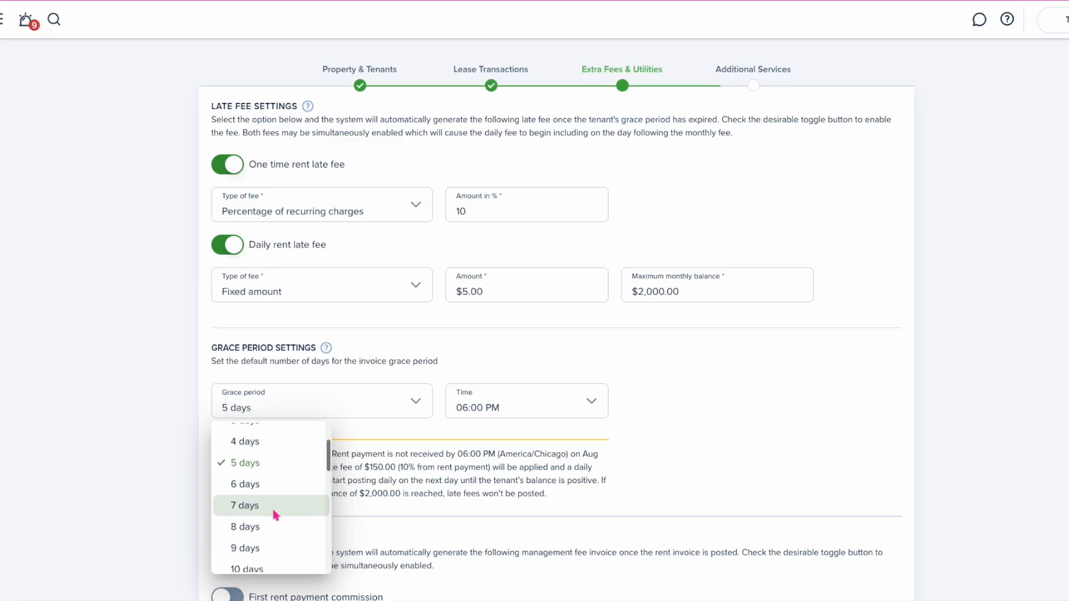
pyautogui.click(267, 500)
pyautogui.click(501, 410)
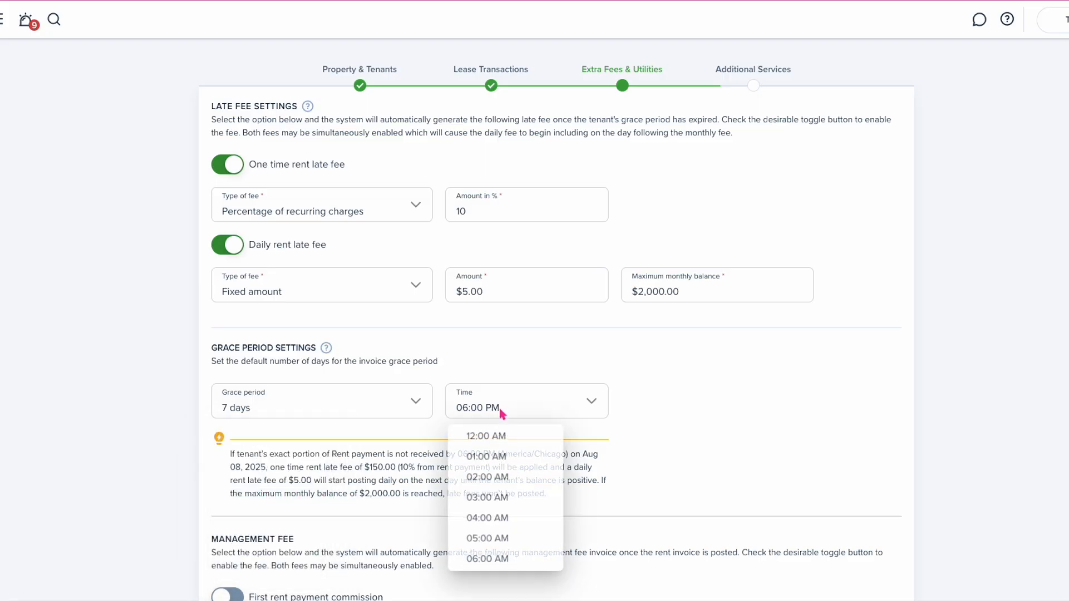
pyautogui.scroll(1, 490, 440)
pyautogui.click(477, 435)
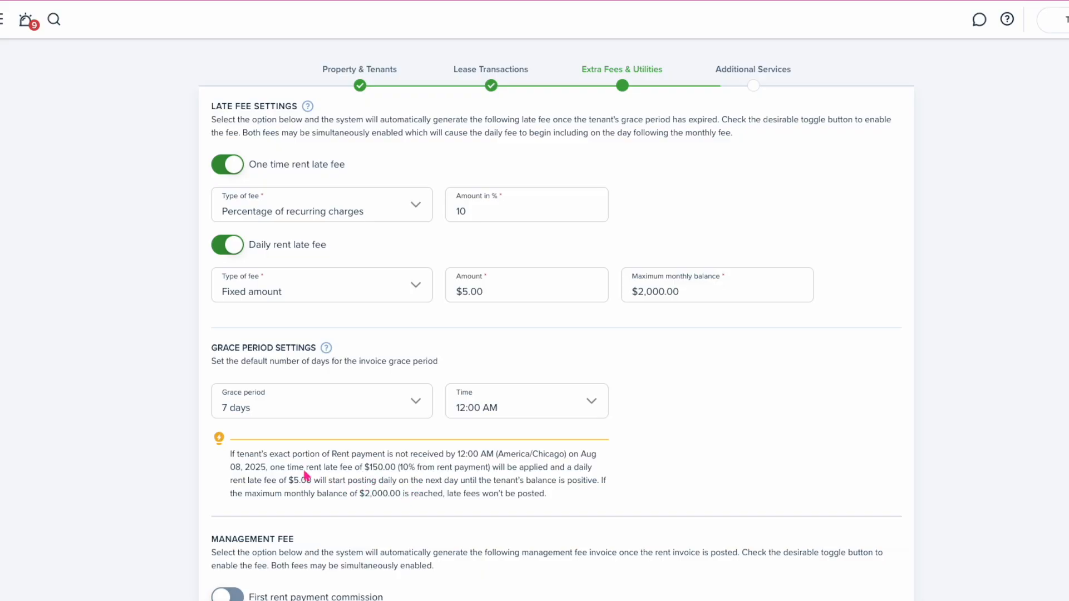
# Highlight the late fee summary, then the MANAGEMENT FEE heading below it
pyautogui.moveTo(468, 454); pyautogui.dragTo(571, 500)
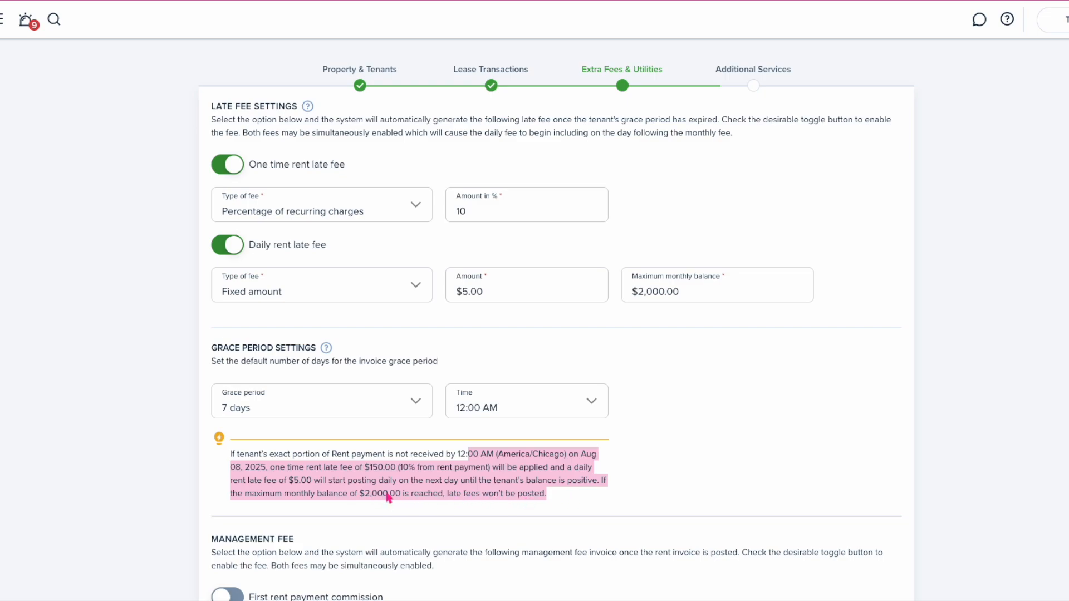
pyautogui.click(562, 499)
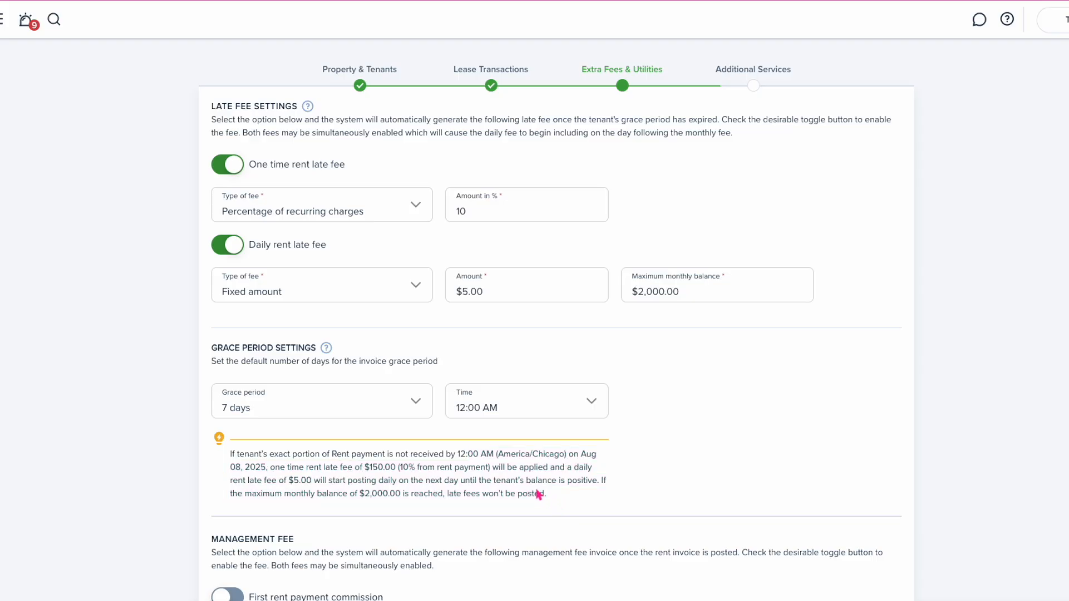
pyautogui.scroll(-3, 536, 493)
pyautogui.scroll(-2, 473, 462)
pyautogui.moveTo(294, 223); pyautogui.dragTo(216, 231)
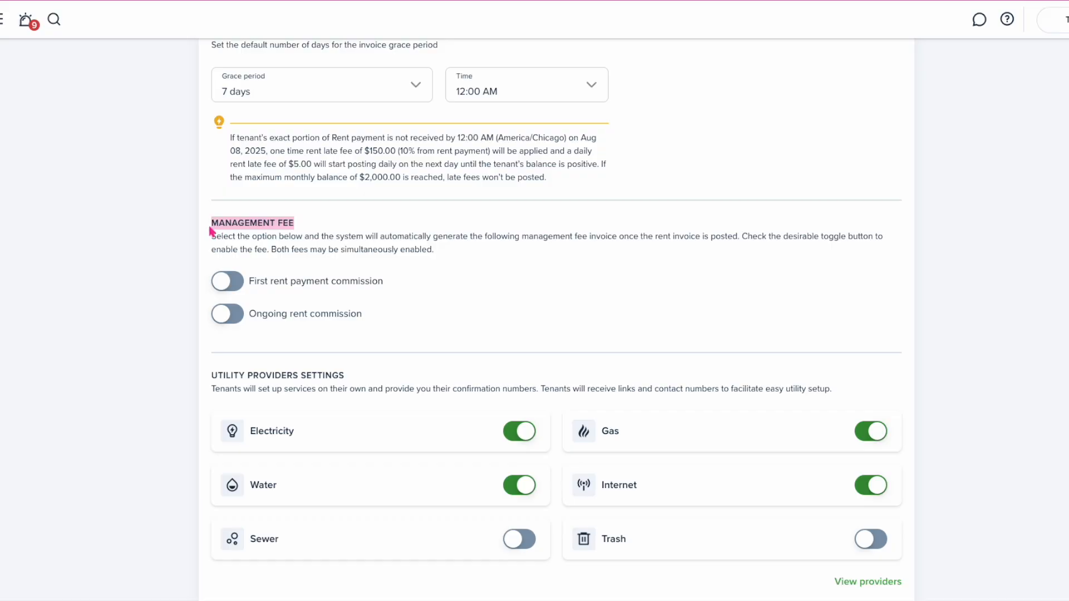
# Turn on a flat $800.00 commission on the first rent payment
pyautogui.click(183, 275)
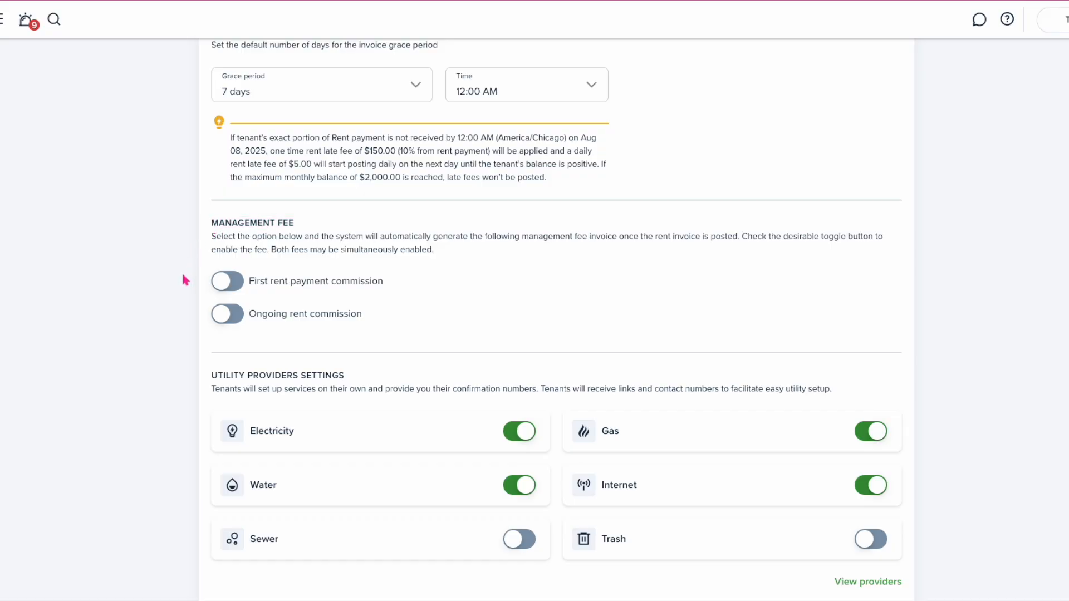
pyautogui.click(226, 286)
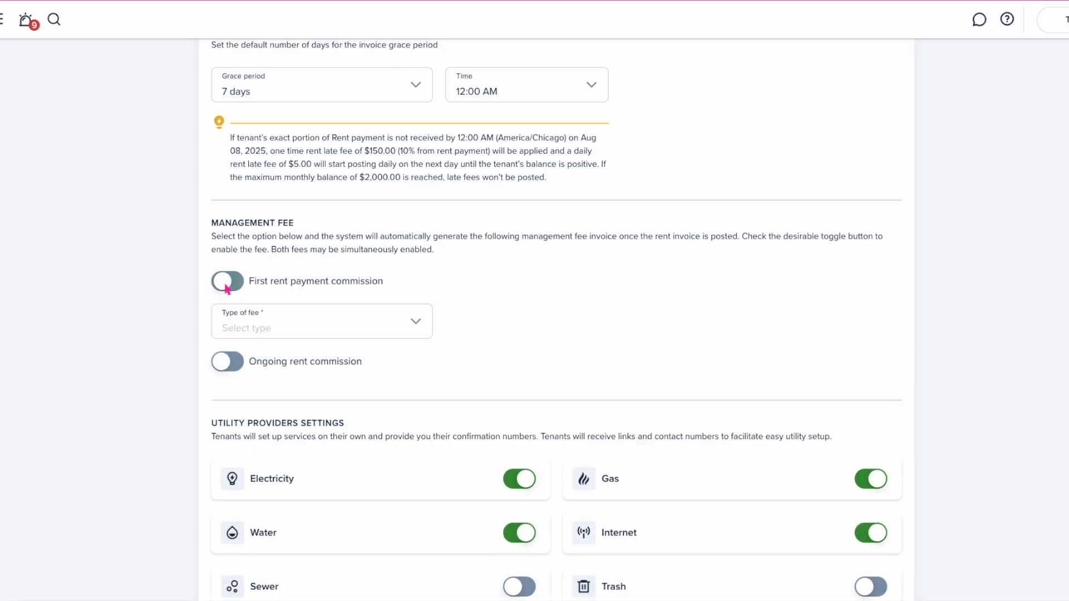
pyautogui.click(367, 329)
pyautogui.click(299, 375)
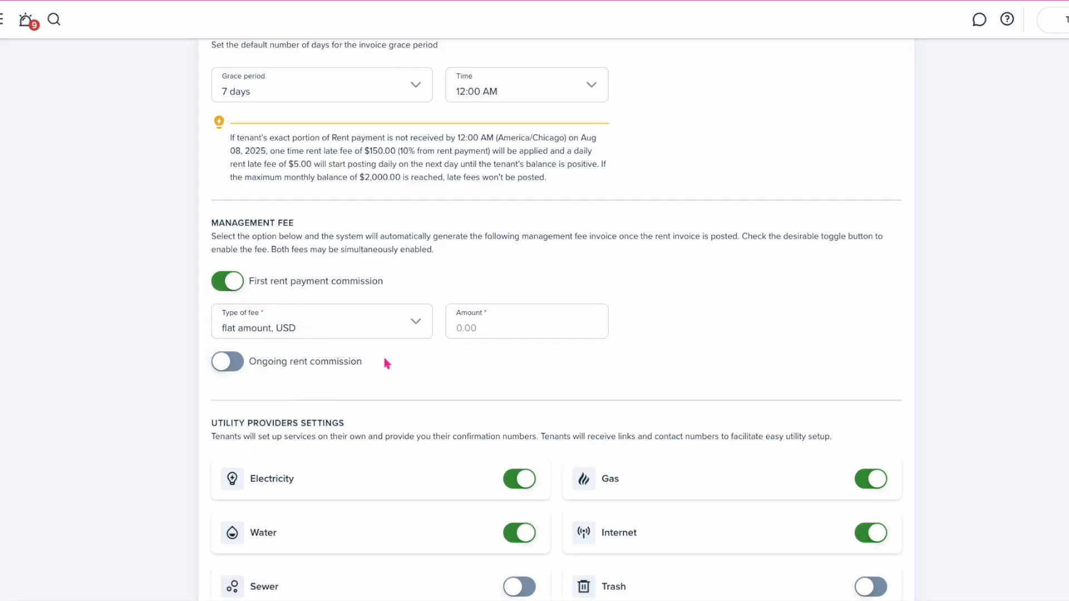
pyautogui.click(466, 333)
pyautogui.write('800')
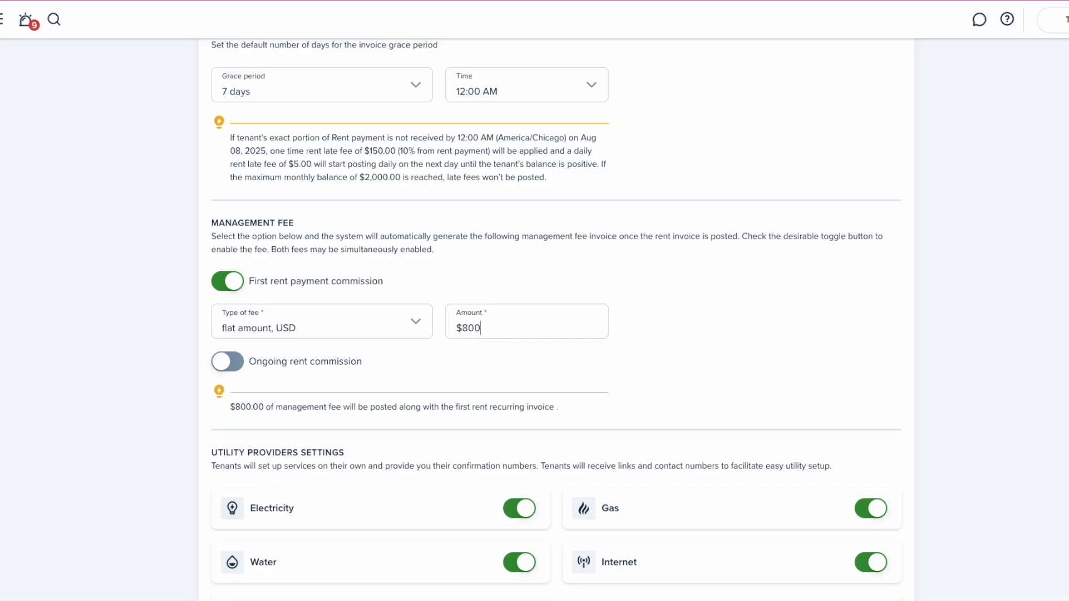
# Add an ongoing rent commission of 15% of rent
pyautogui.click(230, 367)
pyautogui.click(325, 403)
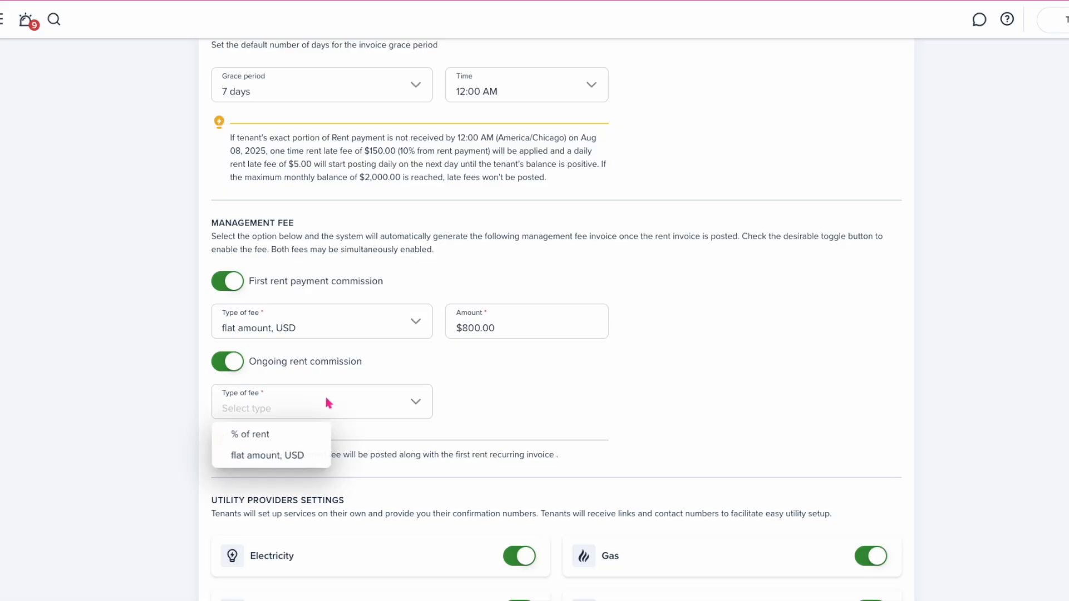
pyautogui.click(281, 435)
pyautogui.click(490, 405)
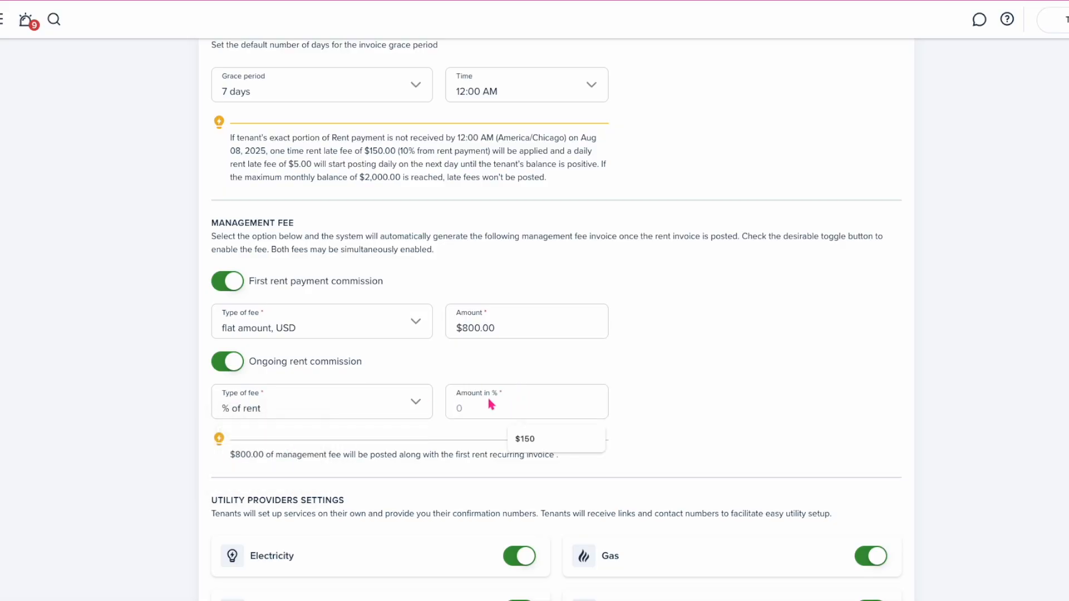
pyautogui.write('15')
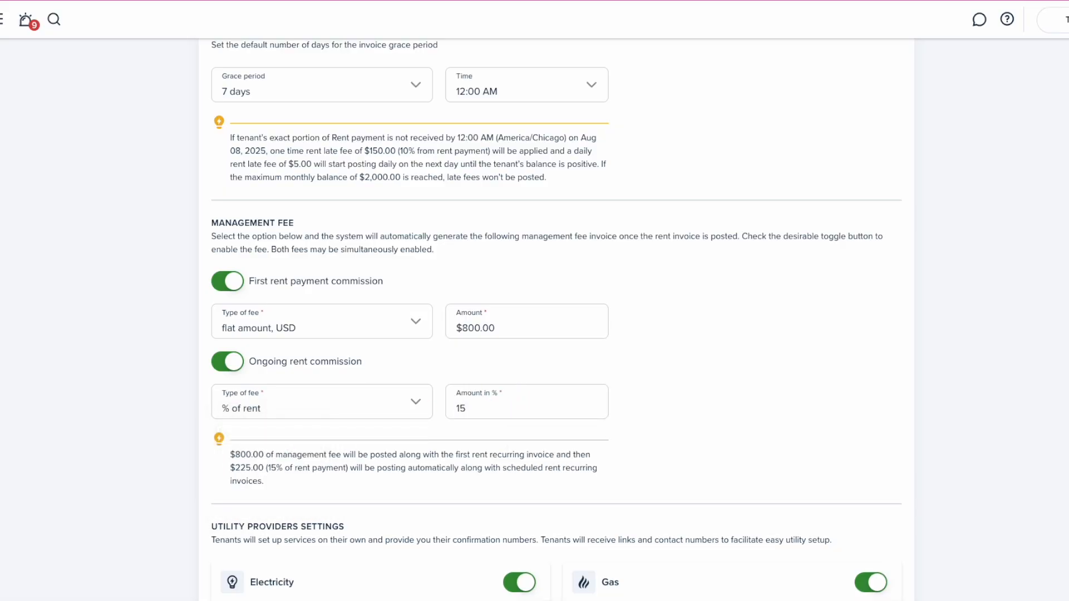
# Highlight the $225.00 ongoing fee explanation and continue down the page
pyautogui.scroll(-2, 539, 412)
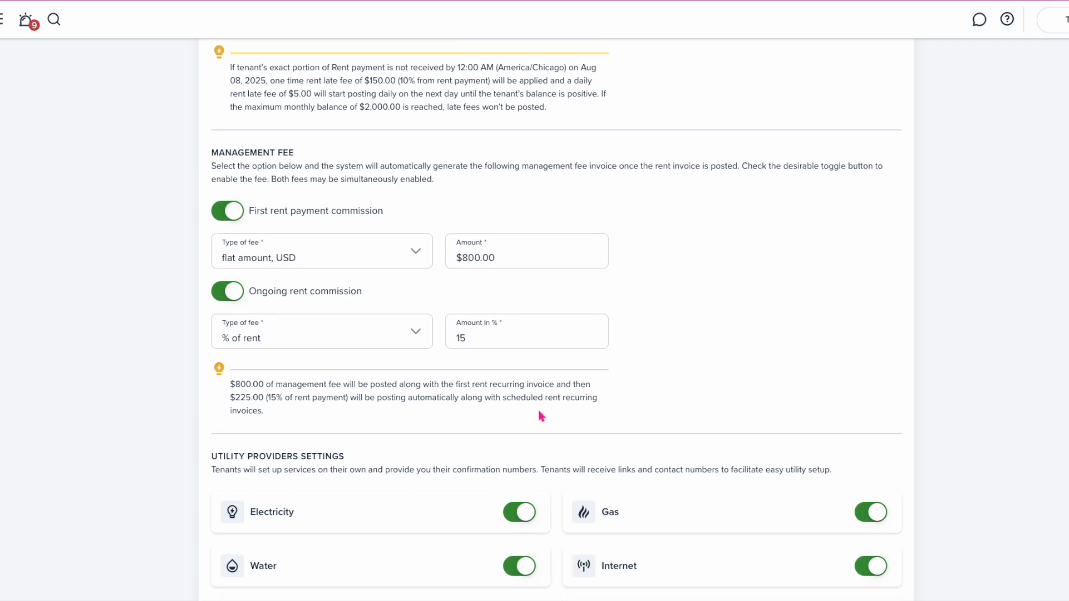
pyautogui.scroll(-1, 540, 415)
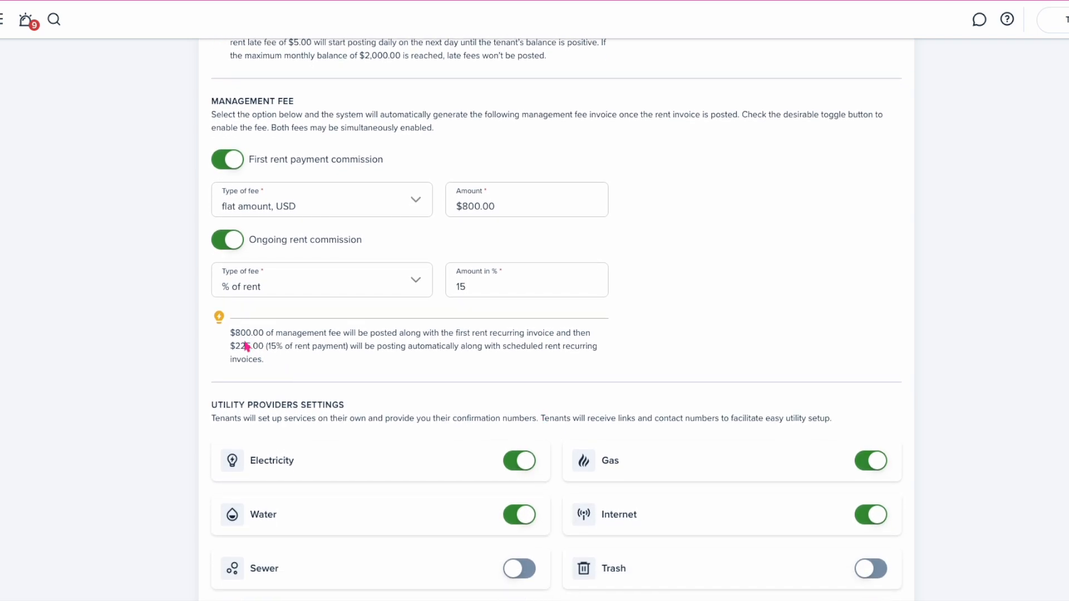
pyautogui.moveTo(231, 346); pyautogui.dragTo(337, 360)
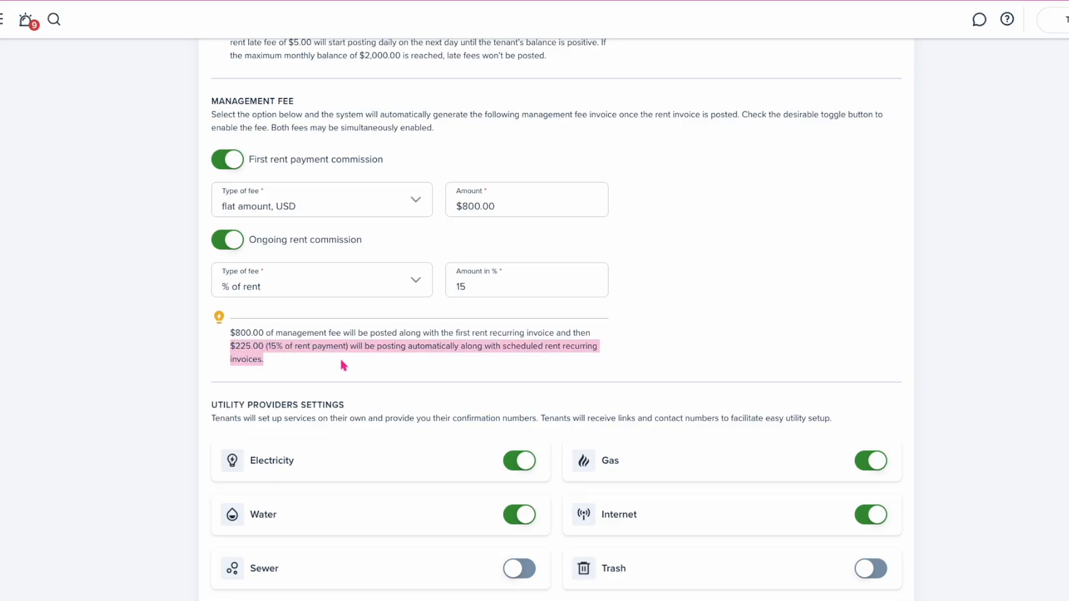
pyautogui.click(431, 364)
pyautogui.scroll(-2, 433, 367)
pyautogui.scroll(-2, 434, 371)
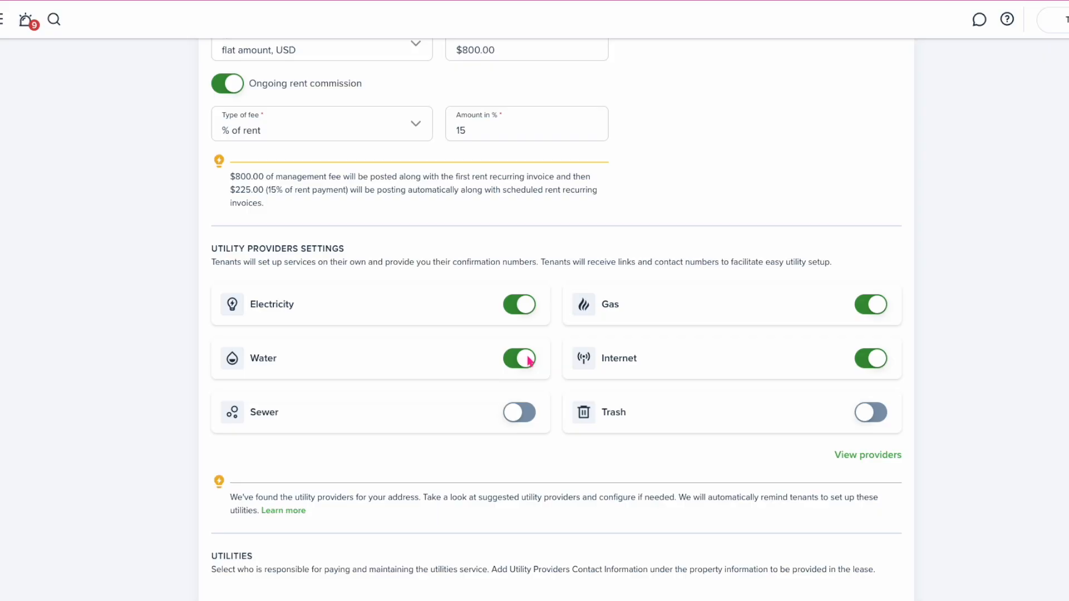
# Disable the Internet utility provider option and confirm it in the dialog
pyautogui.click(865, 366)
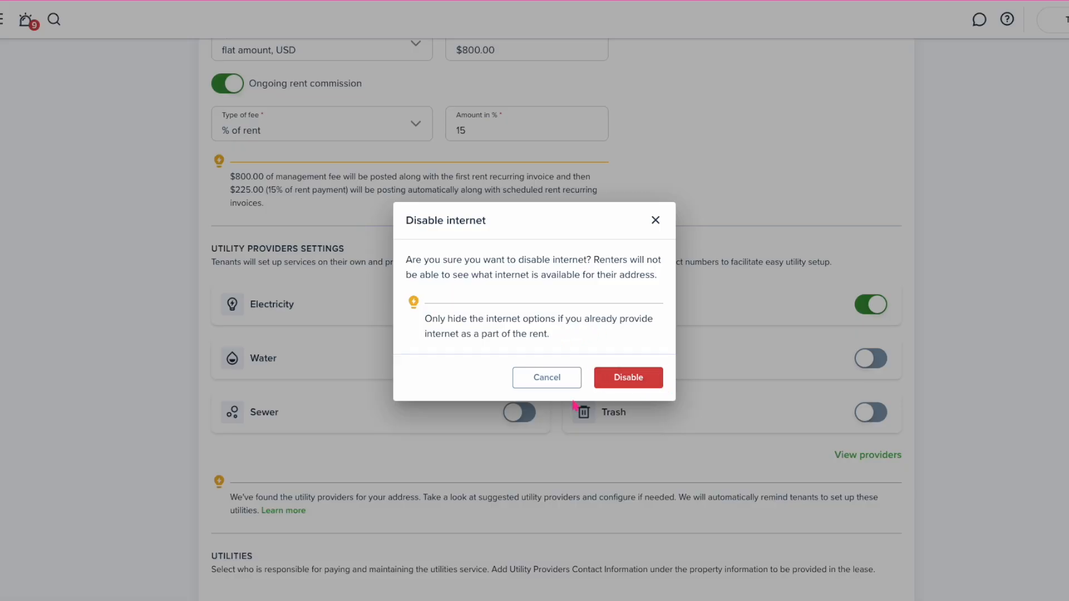
pyautogui.click(617, 384)
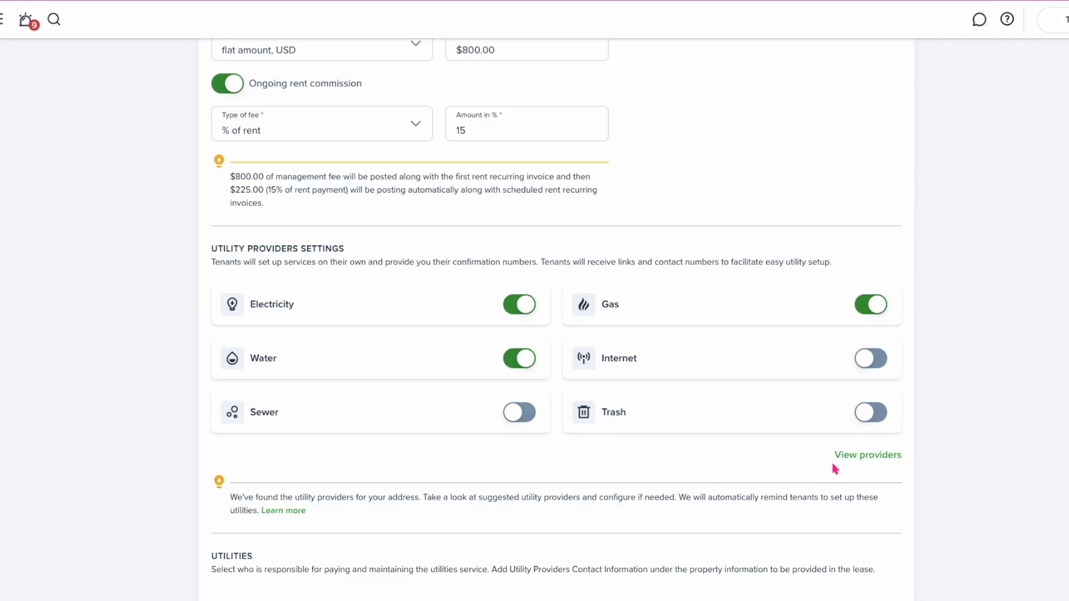
# In the utility provider settings, switch trash service on and leave sewer off
pyautogui.click(857, 457)
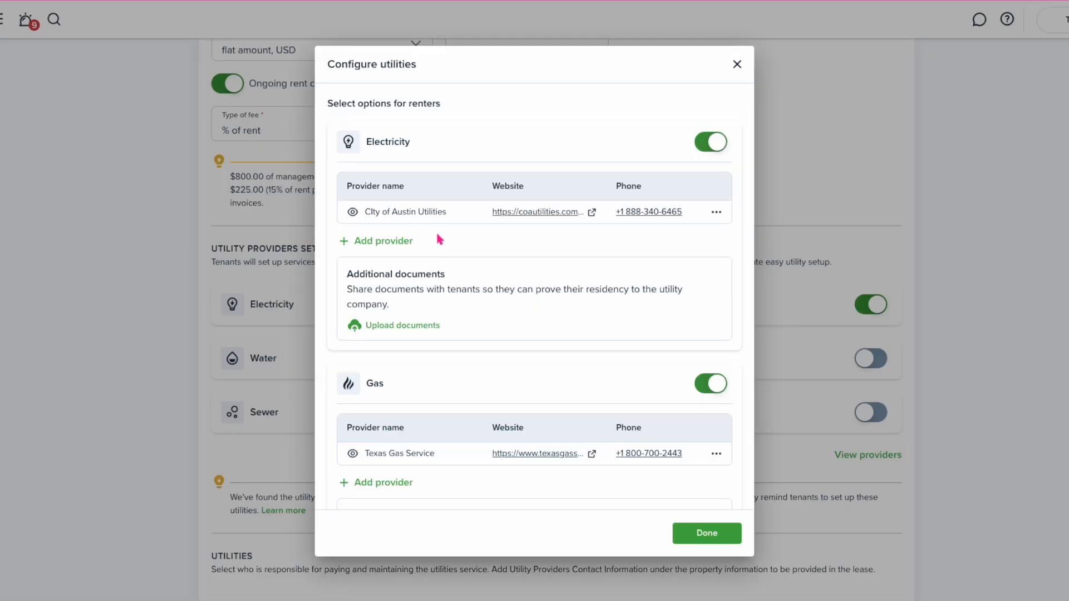
pyautogui.scroll(-3, 435, 229)
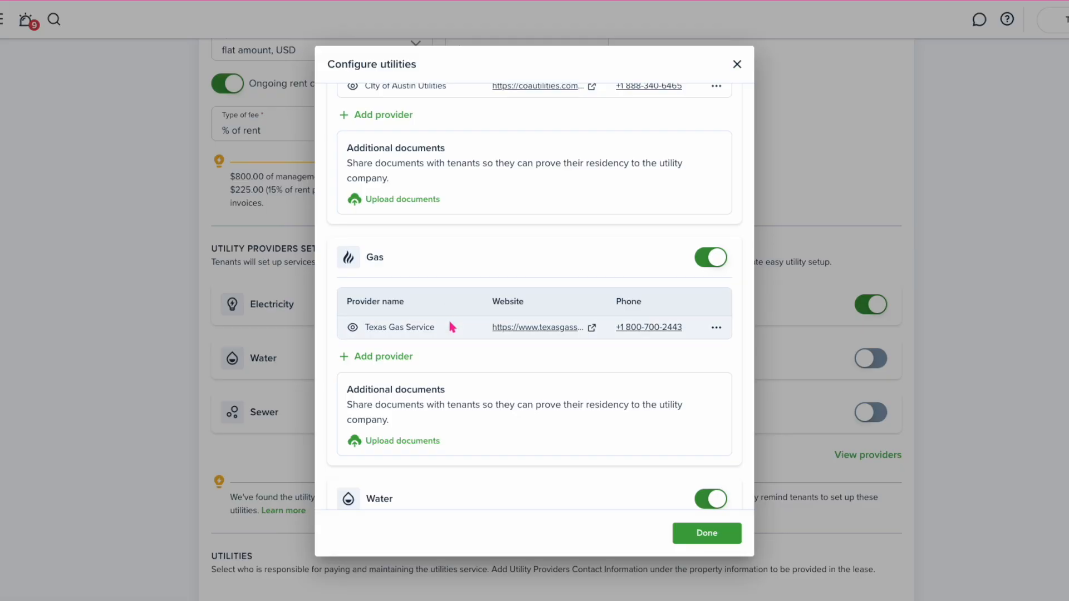
pyautogui.scroll(-5, 452, 327)
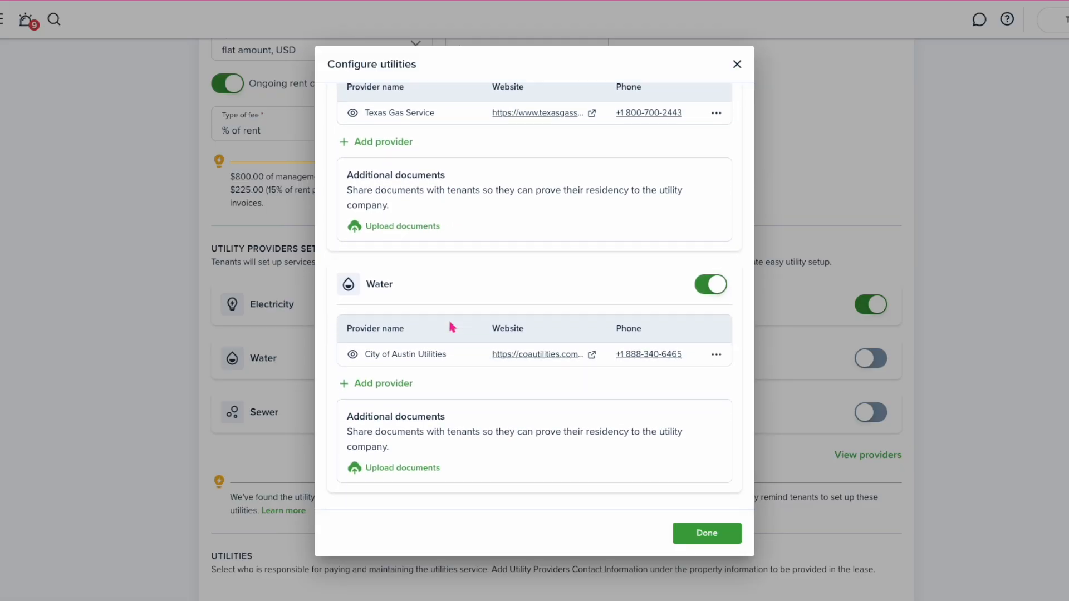
pyautogui.scroll(-4, 450, 340)
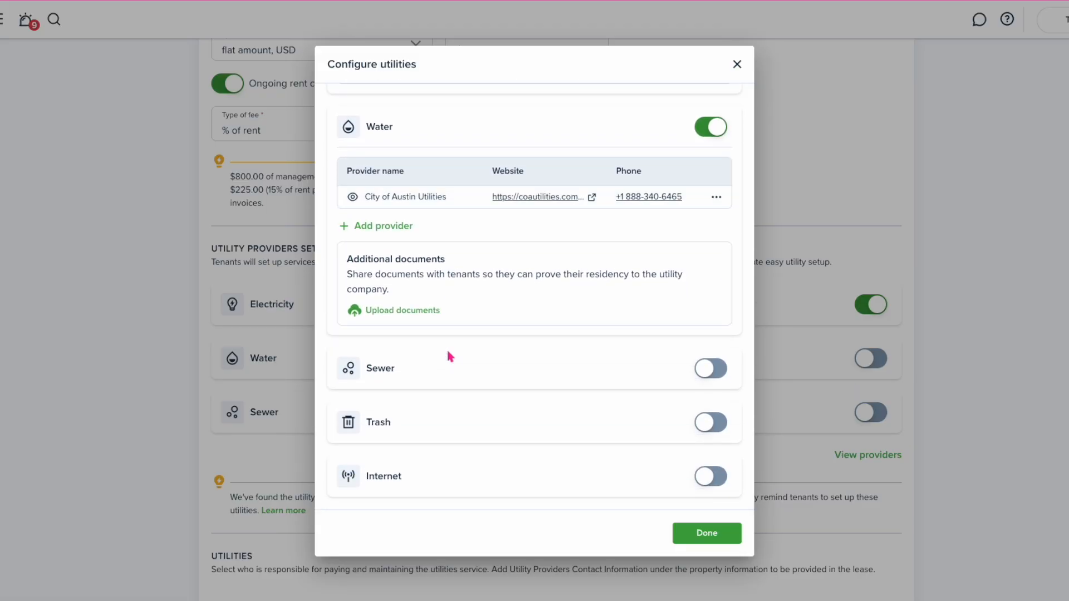
pyautogui.click(710, 368)
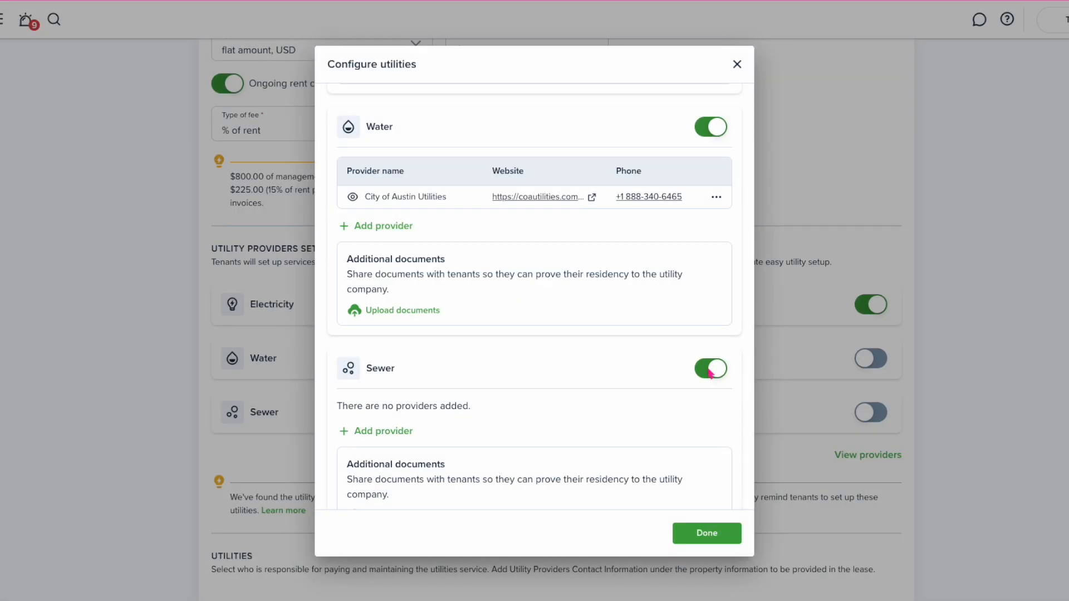
pyautogui.click(711, 370)
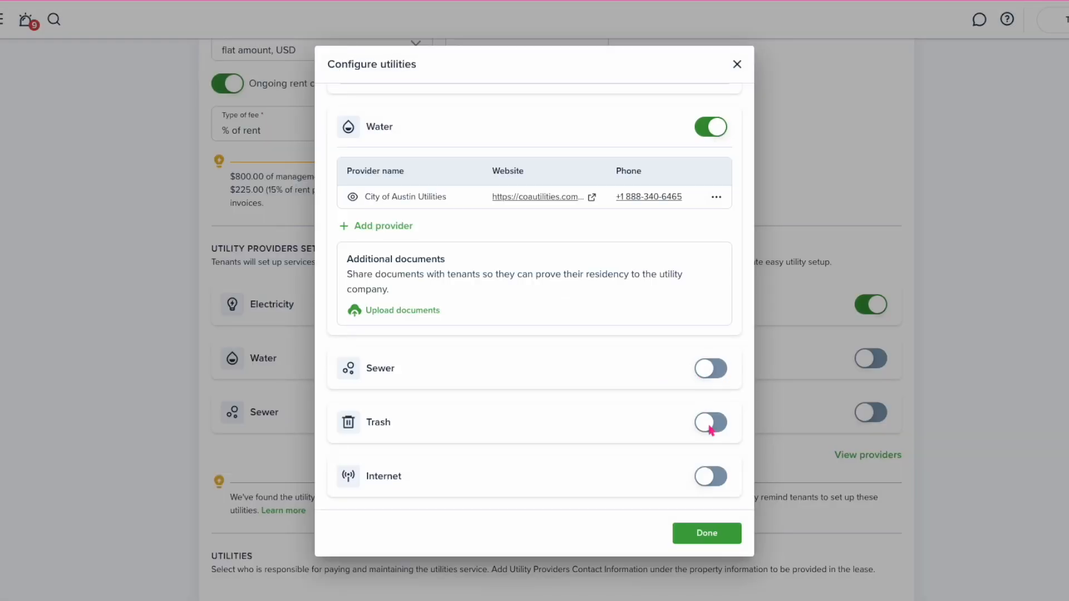
pyautogui.click(711, 423)
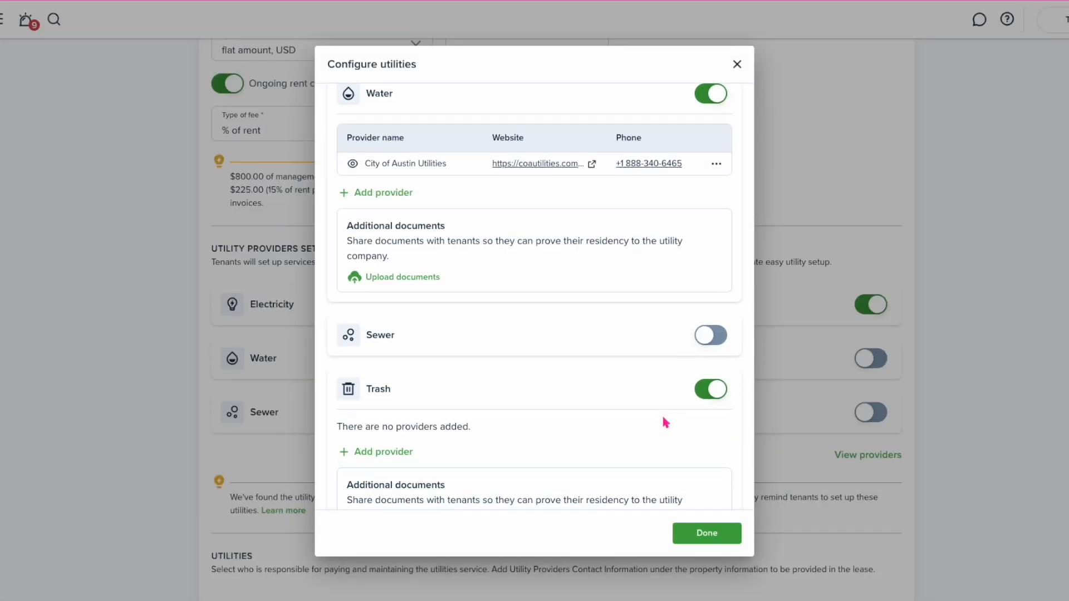
pyautogui.scroll(-2, 664, 422)
pyautogui.click(376, 380)
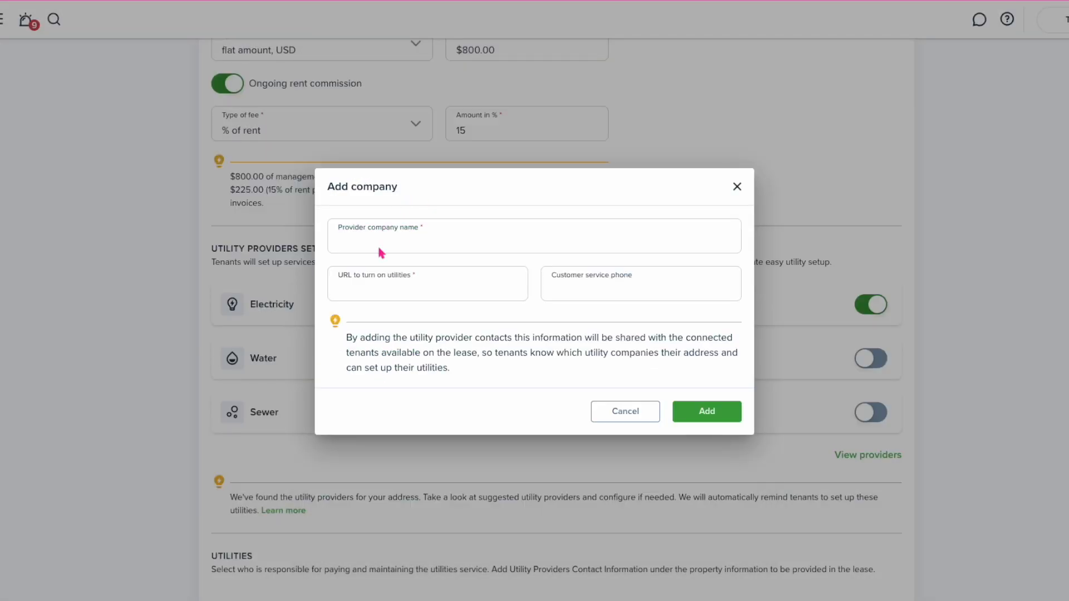
pyautogui.write('Trash USA')
pyautogui.press('Tab')
pyautogui.write('h')
pyautogui.press('BackSpace')
pyautogui.write('http:/')
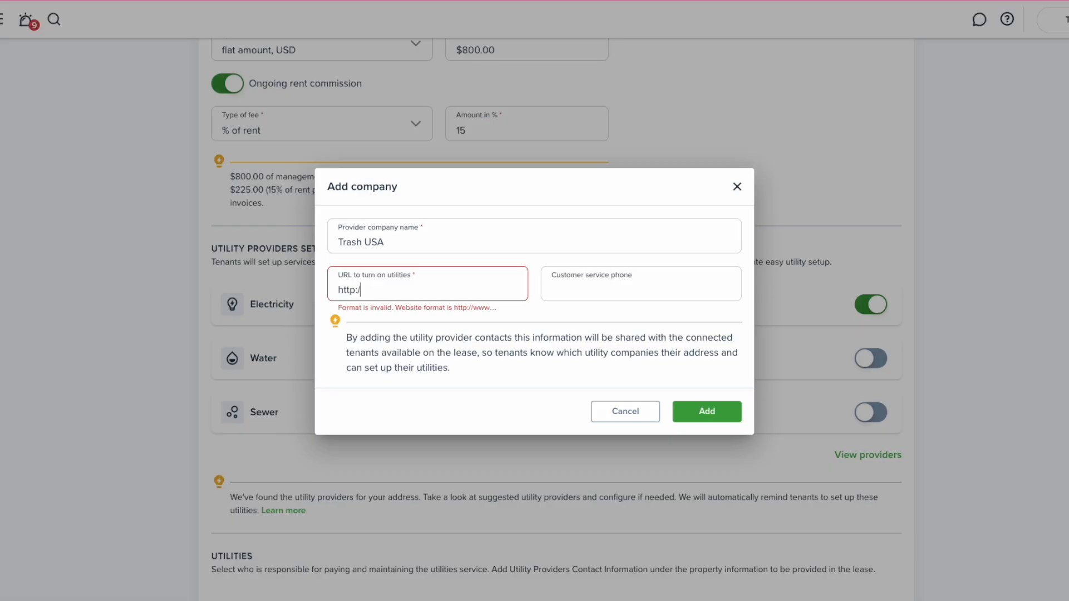
pyautogui.write('/www.trashusa.com')
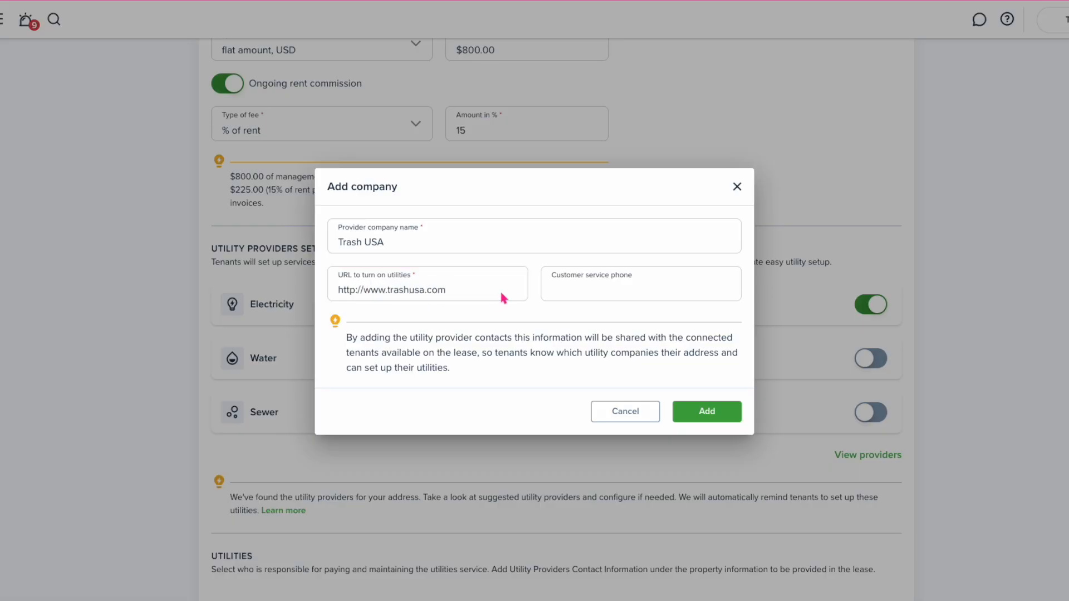
pyautogui.click(690, 406)
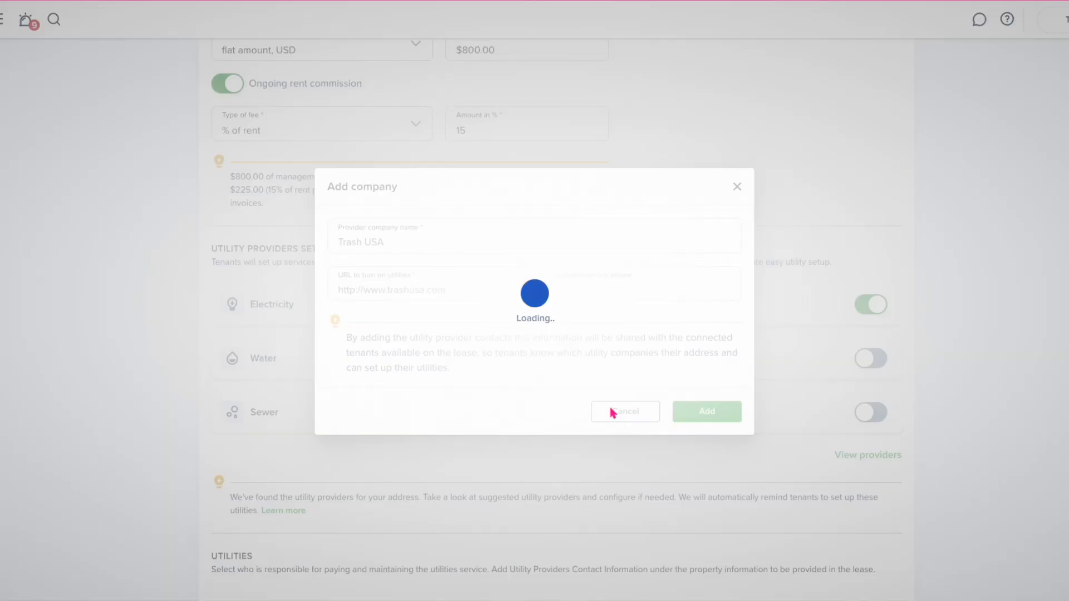
# Review the provider list and finish the utility provider setup
pyautogui.scroll(-4, 566, 406)
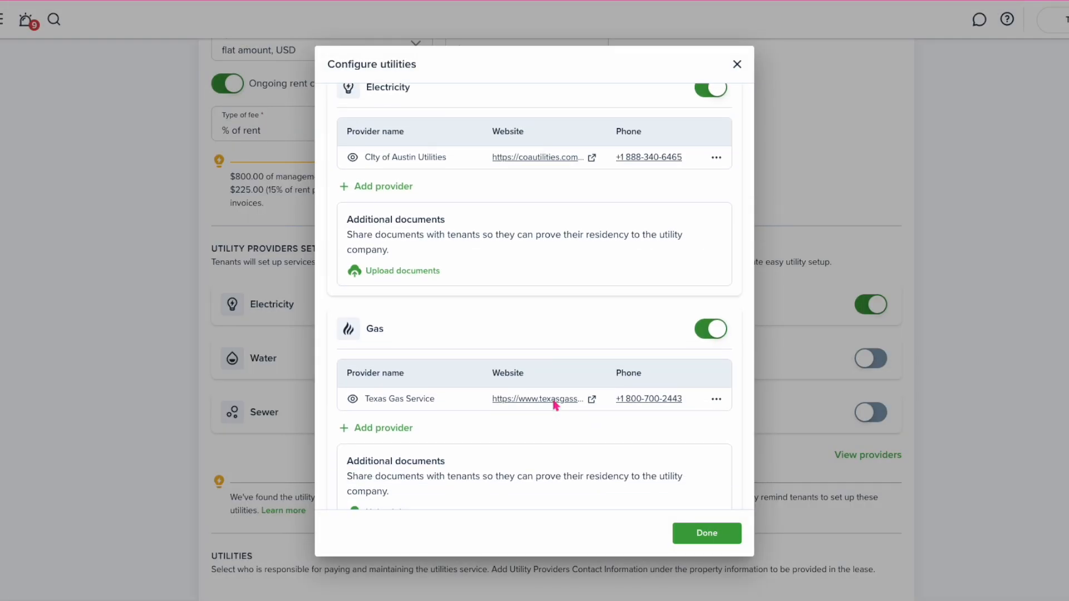
pyautogui.scroll(-8, 555, 405)
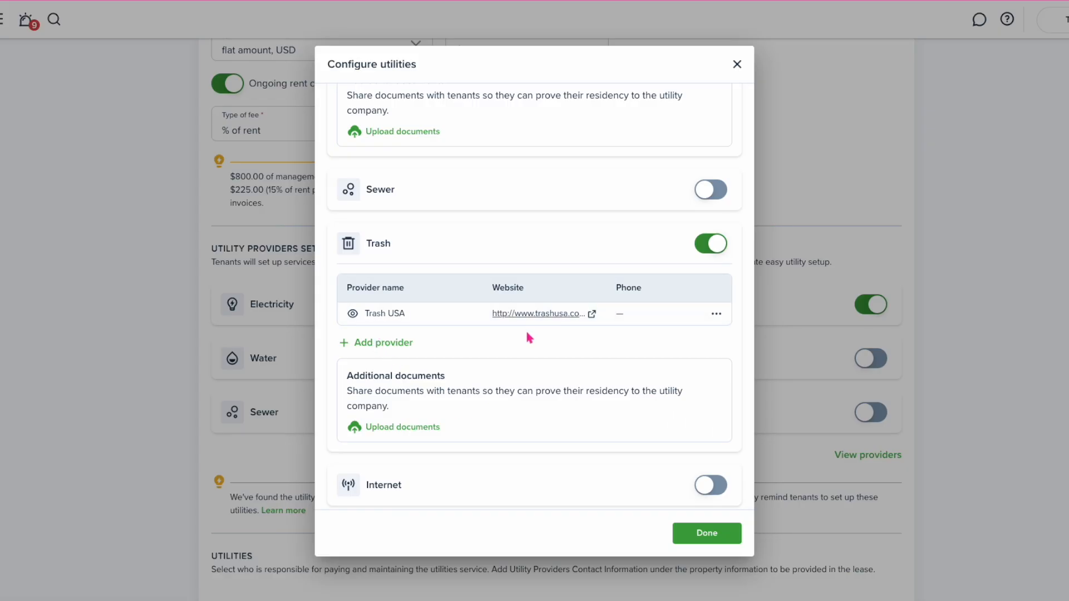
pyautogui.scroll(3, 528, 335)
pyautogui.click(706, 530)
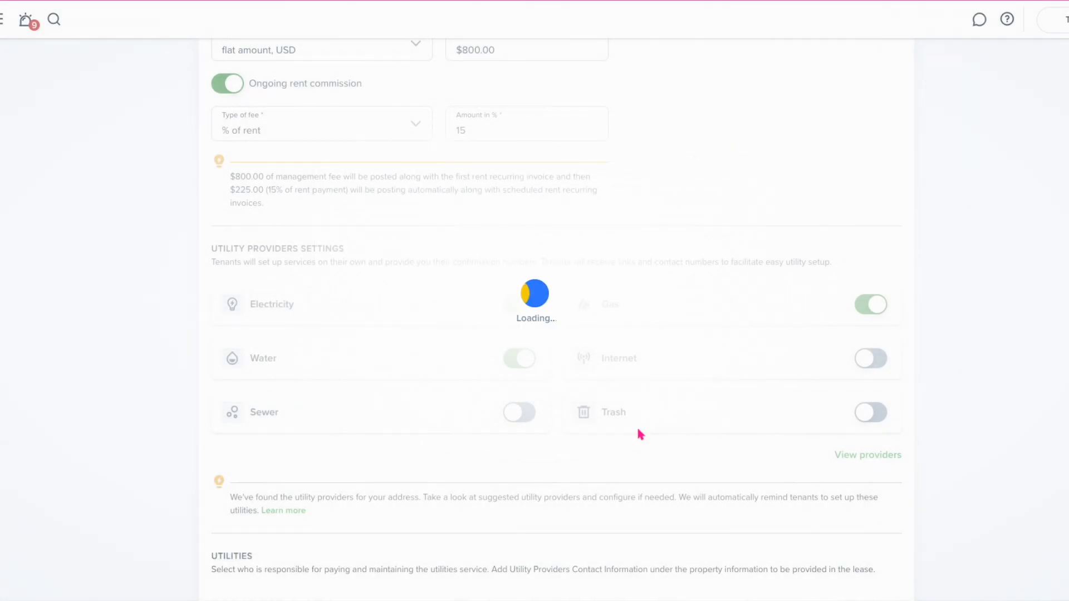
# Assign Cable/Satellite, Internet, Phone, Cable & Communication Services and Pest Control to the tenant
pyautogui.scroll(-6, 633, 401)
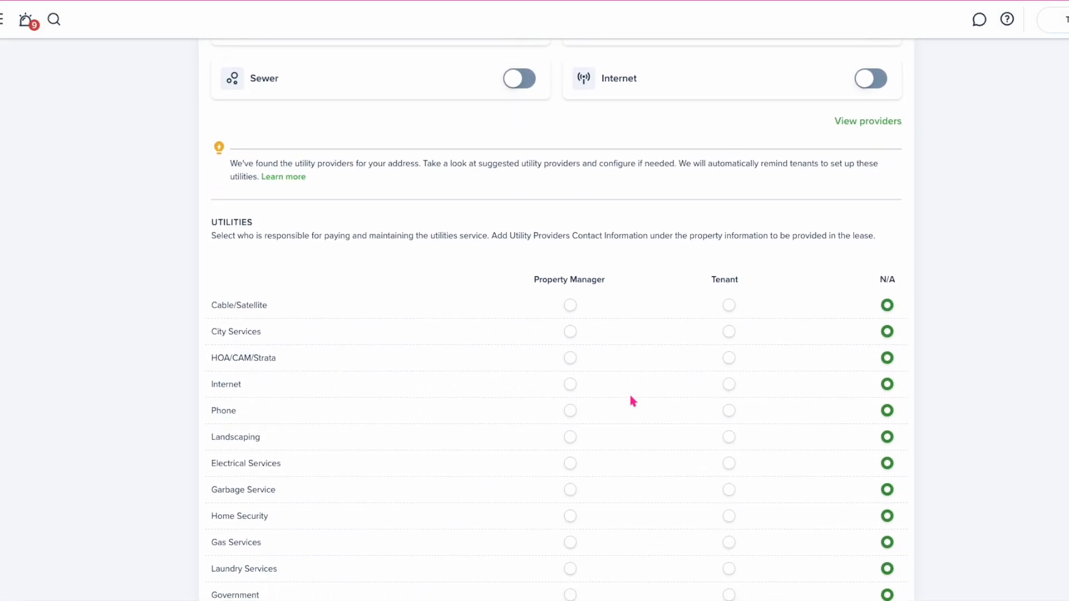
pyautogui.scroll(-1, 633, 401)
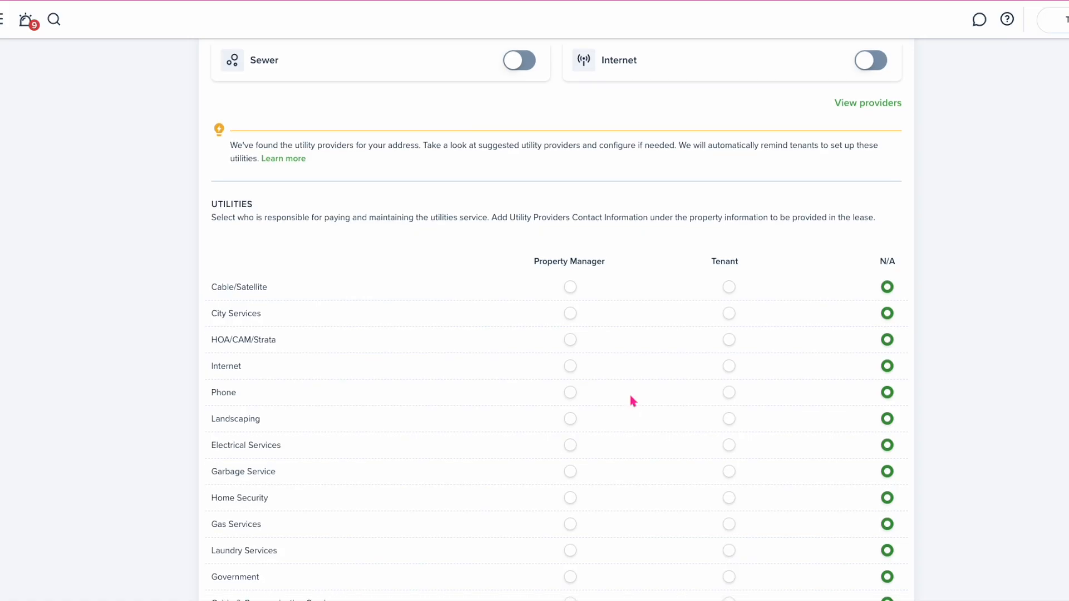
pyautogui.scroll(-2, 632, 398)
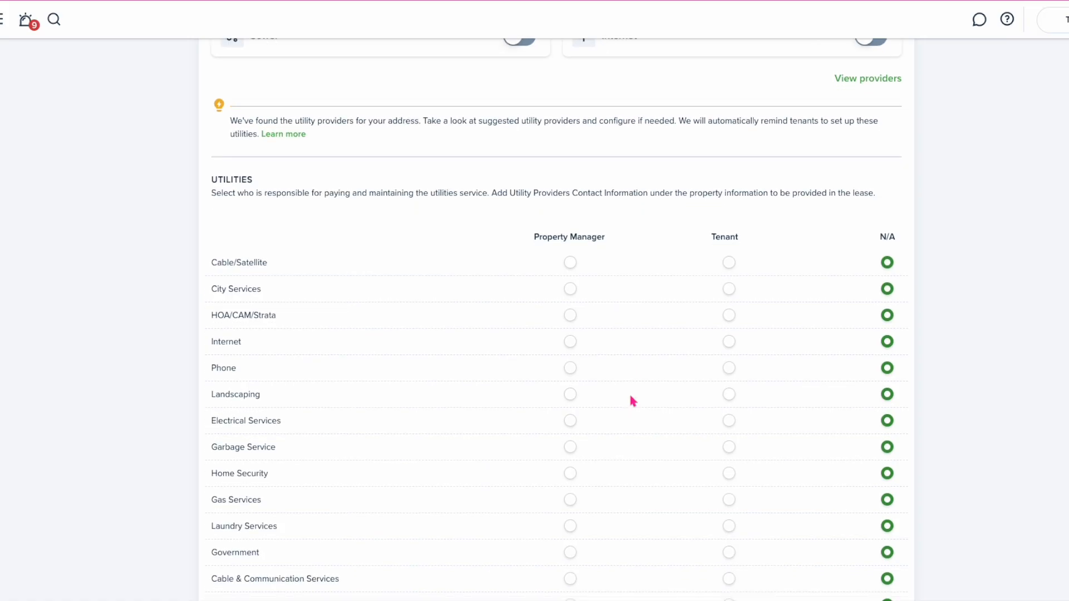
pyautogui.click(729, 181)
pyautogui.click(729, 260)
pyautogui.click(729, 286)
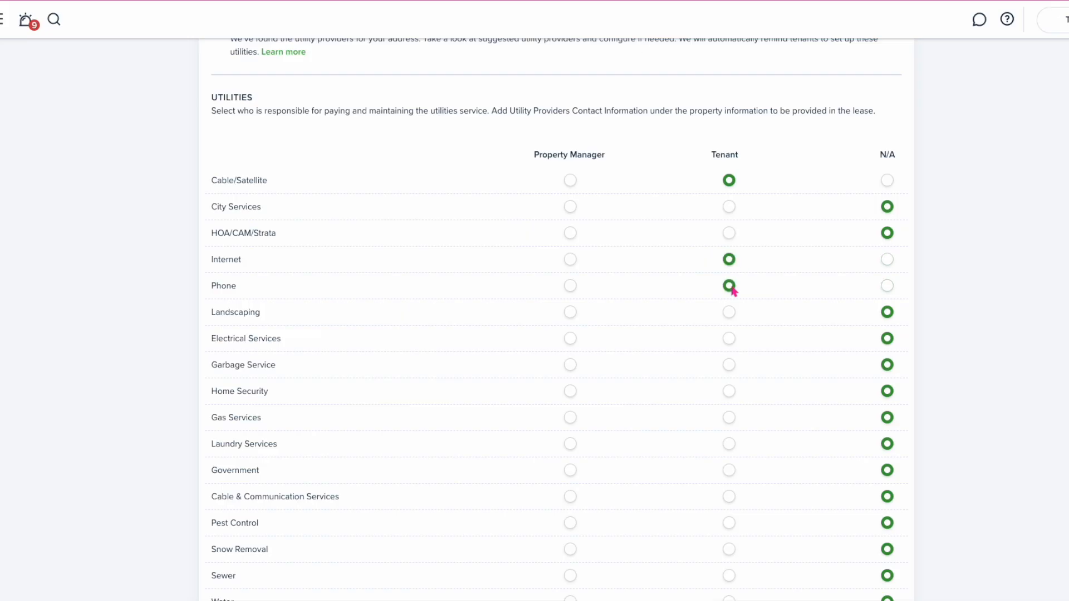
pyautogui.scroll(-3, 730, 282)
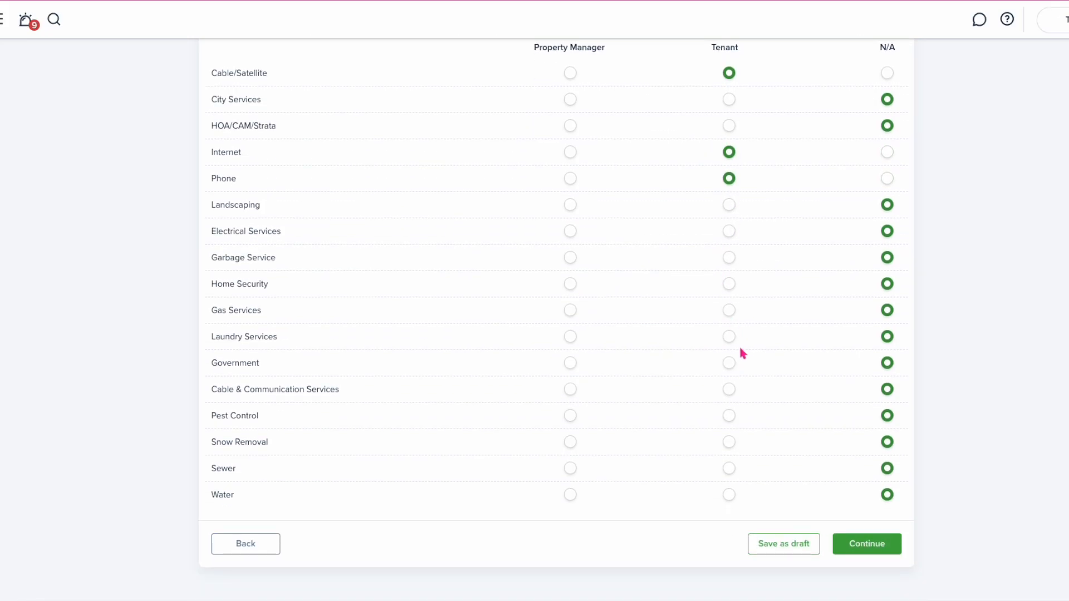
pyautogui.click(729, 391)
pyautogui.click(729, 417)
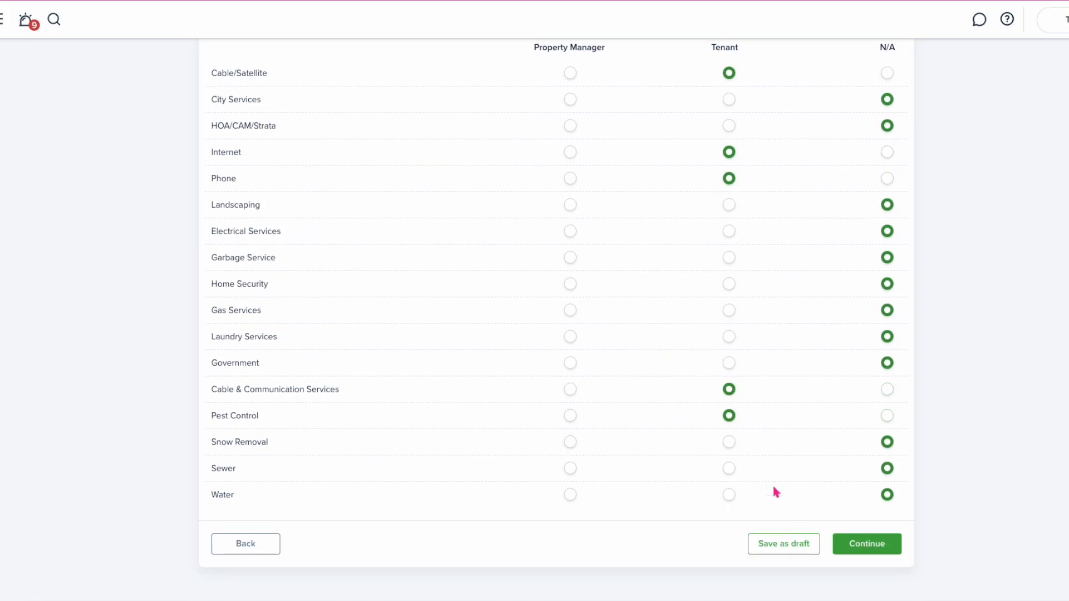
# Continue past fees and utilities, then make renters insurance optional, removing the second tenant
pyautogui.click(856, 549)
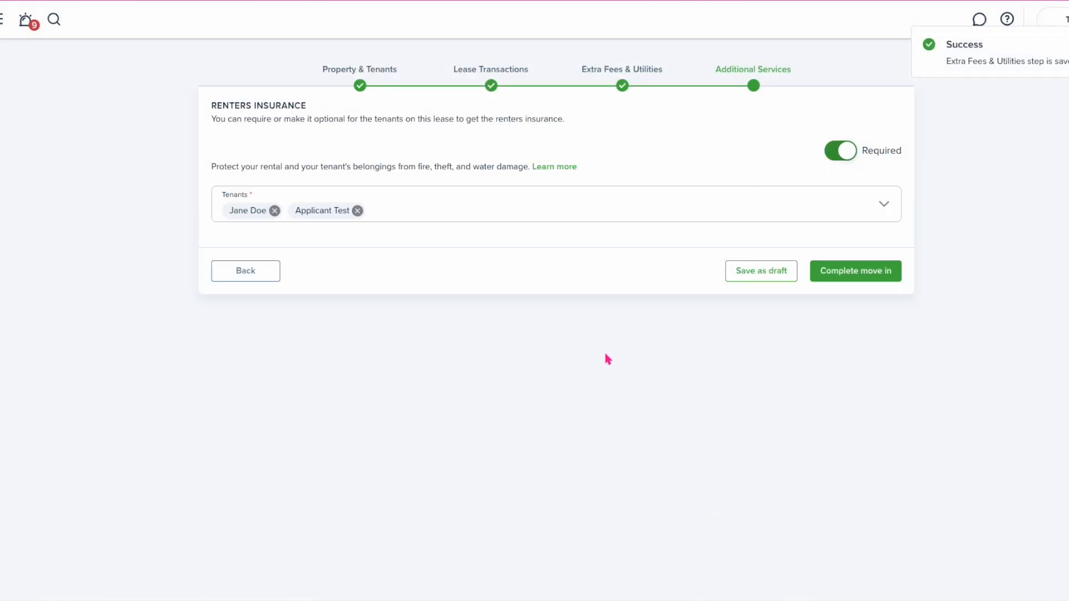
pyautogui.click(357, 211)
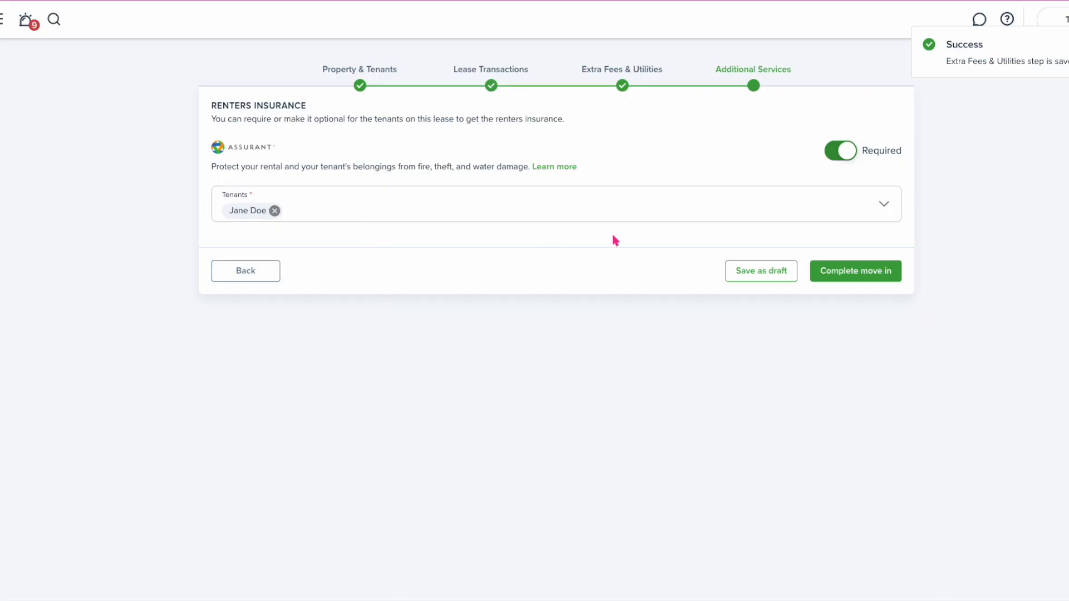
pyautogui.click(843, 157)
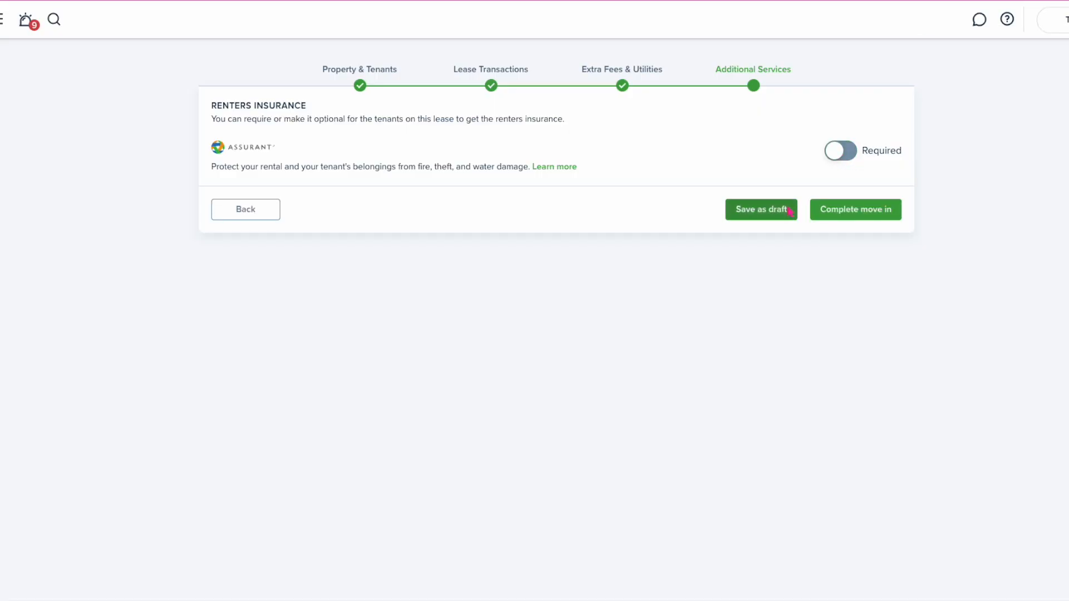
# Complete the move-in to create Lease #07.2025 and begin a move-in inspection request
pyautogui.click(854, 217)
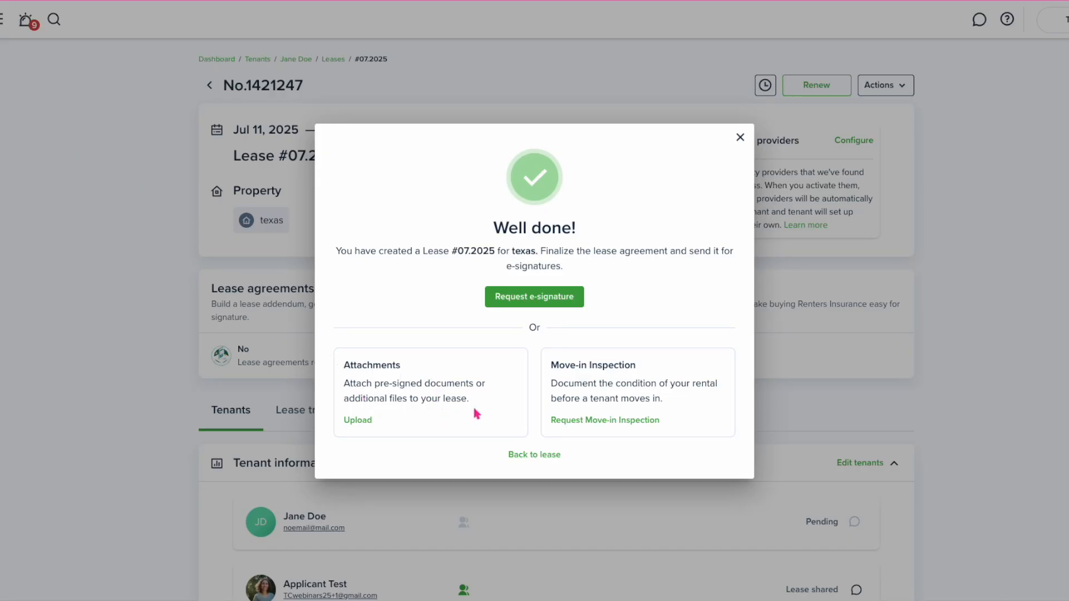
pyautogui.click(581, 421)
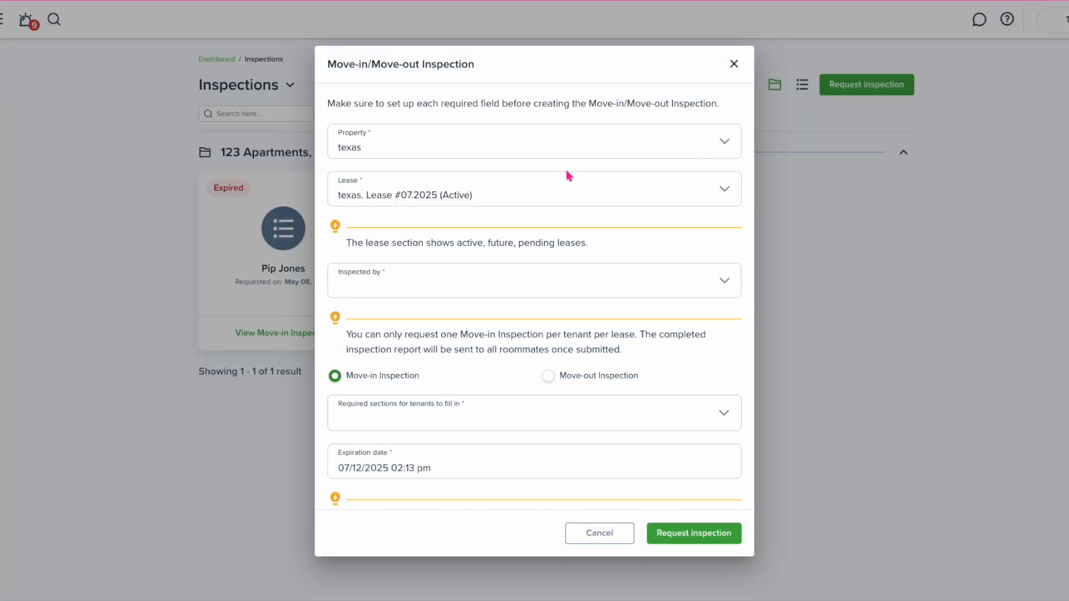
# Keep texas as the inspection property and make the first tenant the inspector
pyautogui.click(536, 150)
pyautogui.click(535, 148)
pyautogui.click(445, 294)
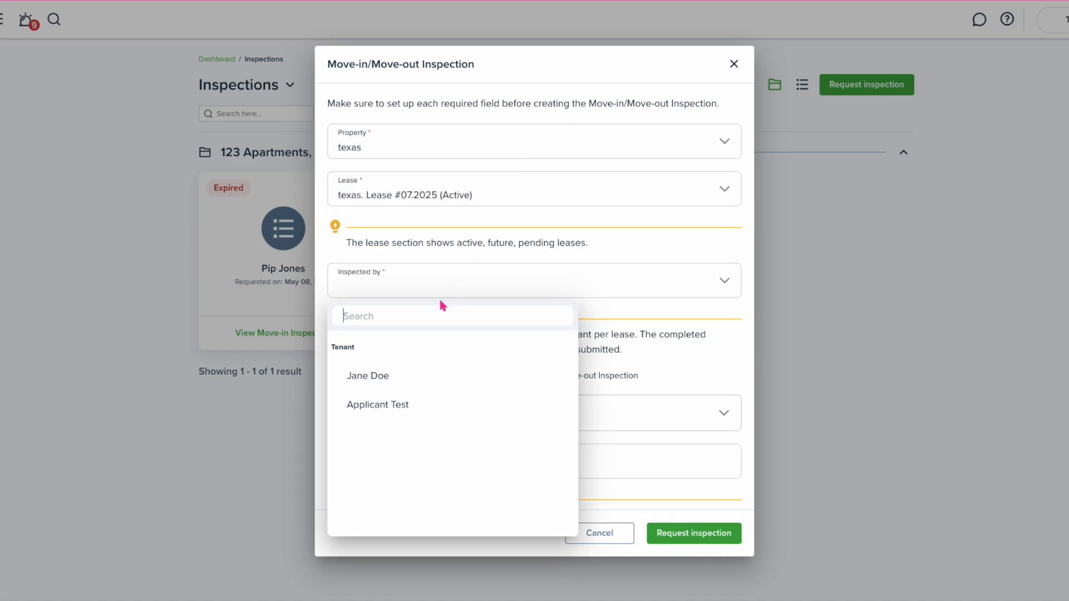
pyautogui.click(413, 372)
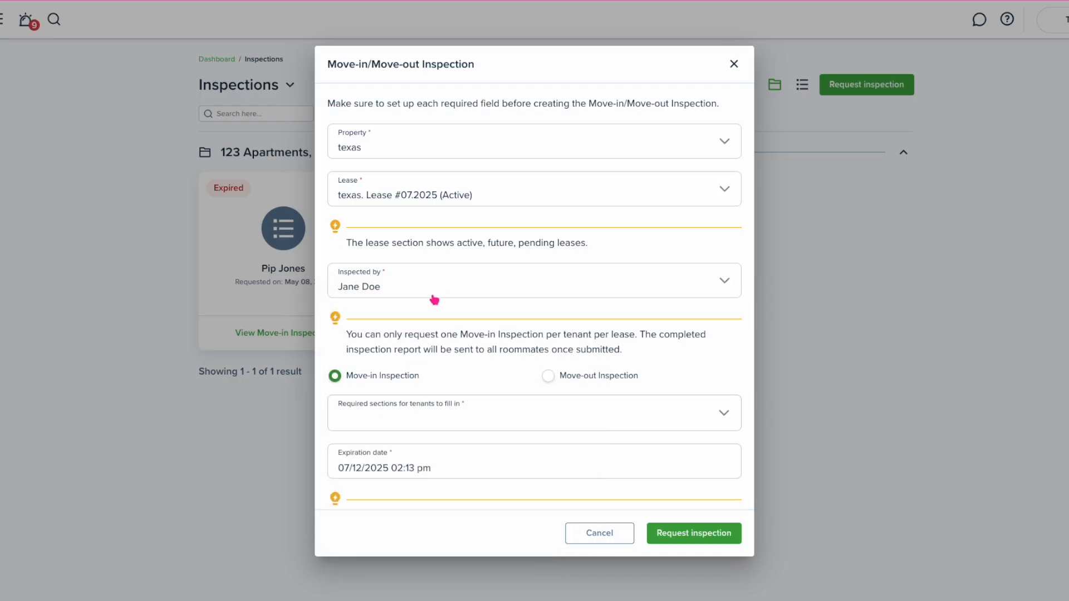
# Require the Living room, Kitchen, Bathroom and Bedroom sections
pyautogui.scroll(-1, 440, 338)
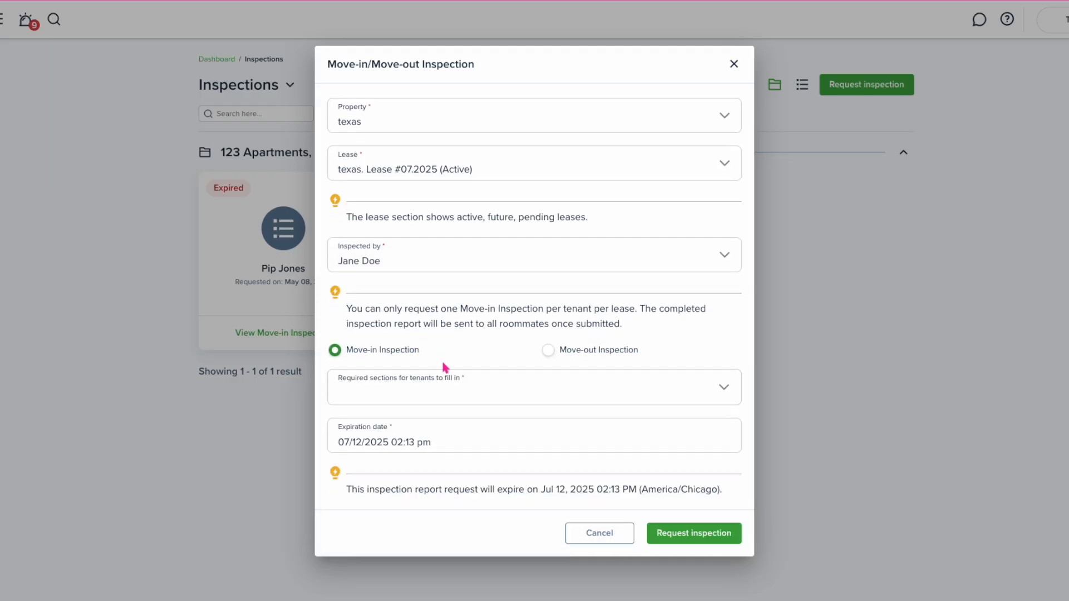
pyautogui.click(446, 390)
pyautogui.click(358, 460)
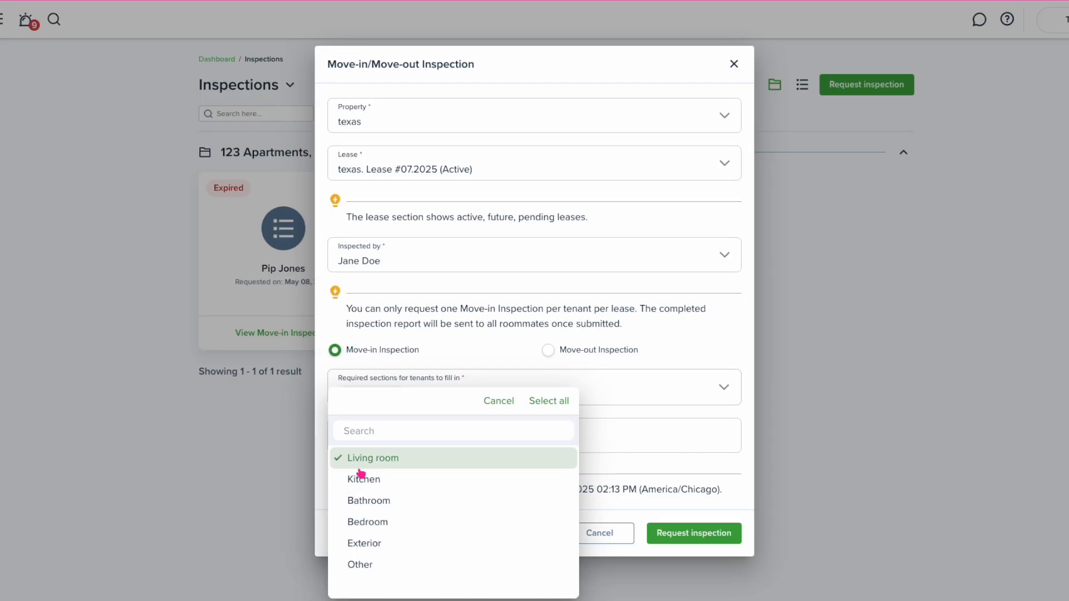
pyautogui.click(356, 481)
pyautogui.click(358, 501)
pyautogui.click(359, 524)
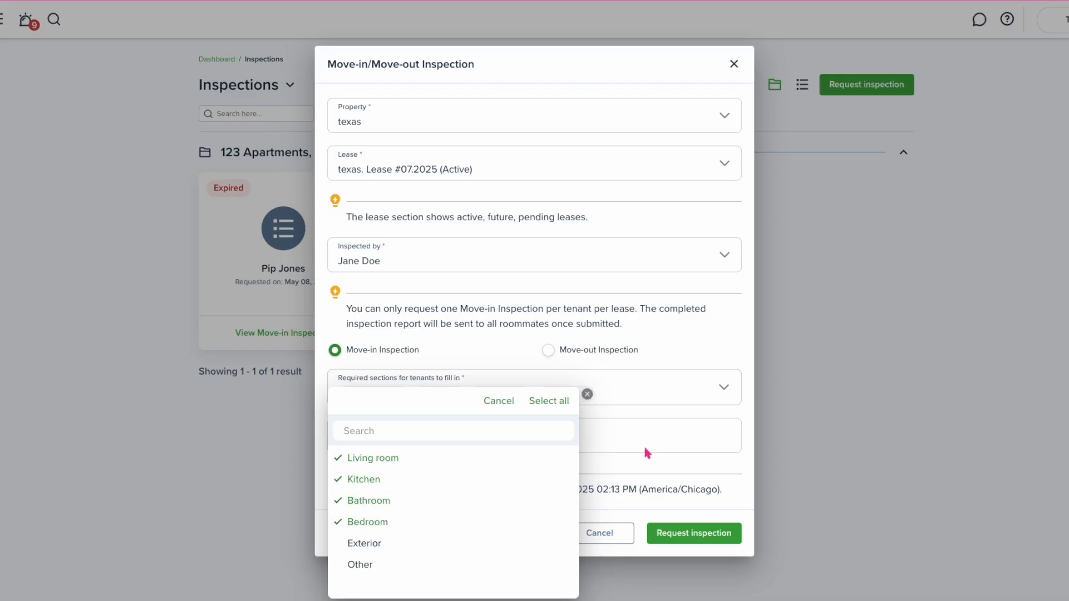
pyautogui.click(645, 450)
# Set expiration to 07/18/2025 12:00 pm and submit the inspection request
pyautogui.click(421, 443)
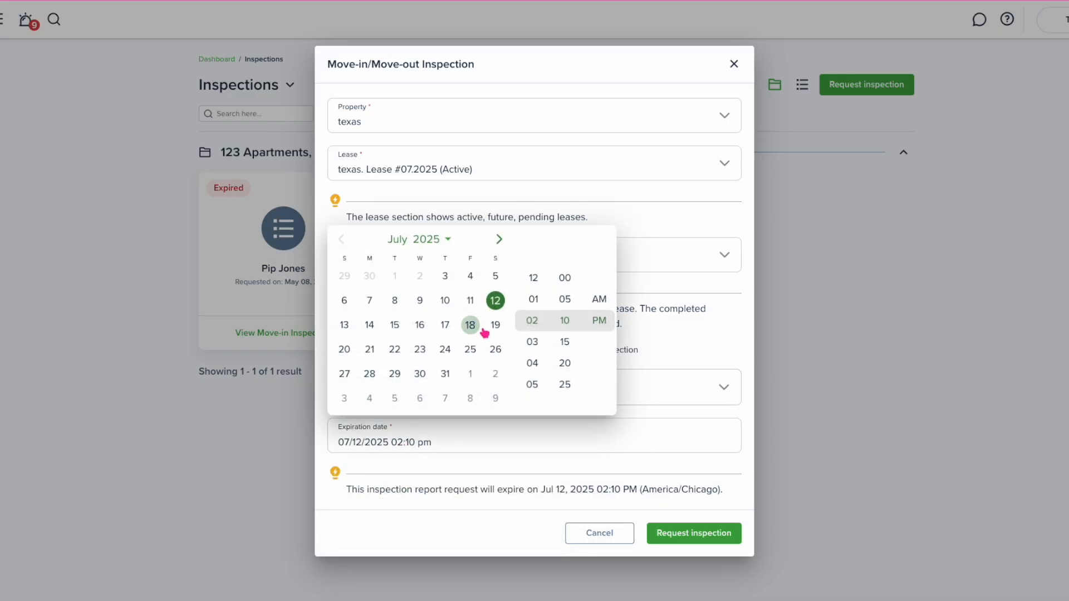
pyautogui.click(533, 278)
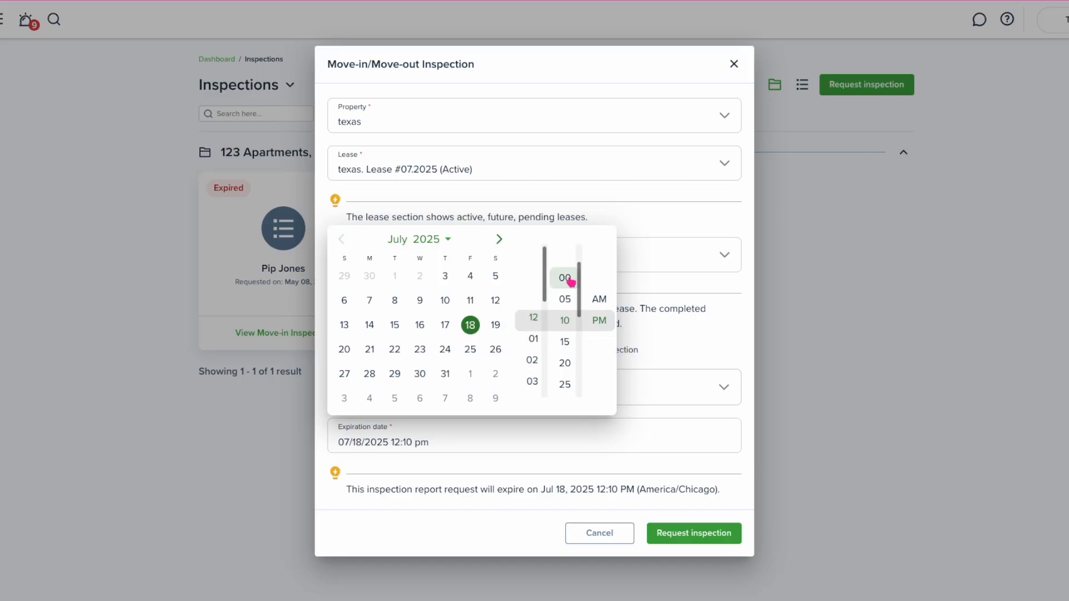
pyautogui.click(565, 278)
pyautogui.click(539, 509)
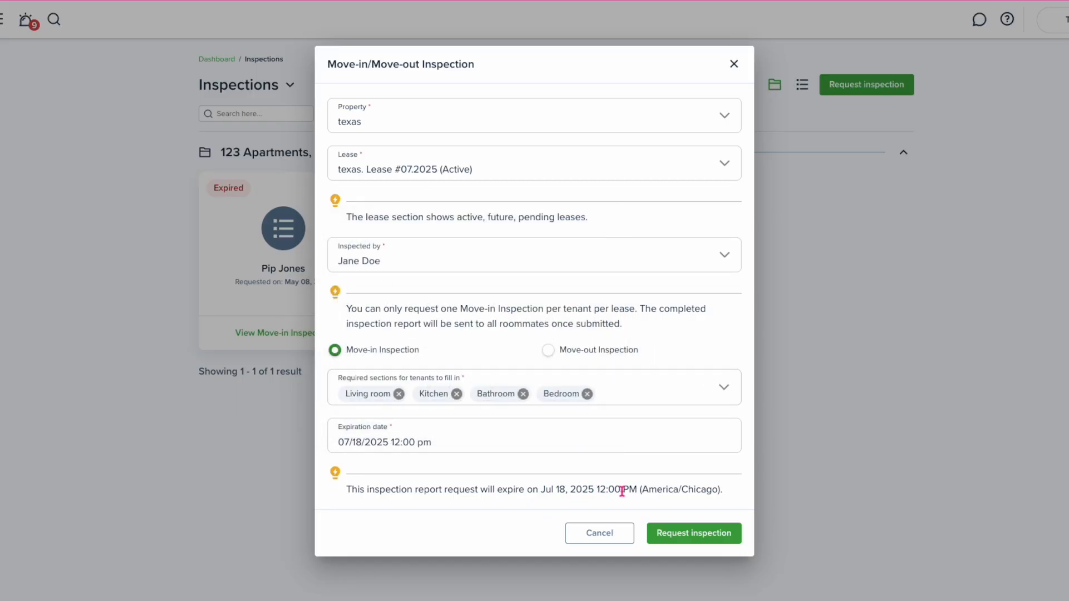
pyautogui.click(694, 533)
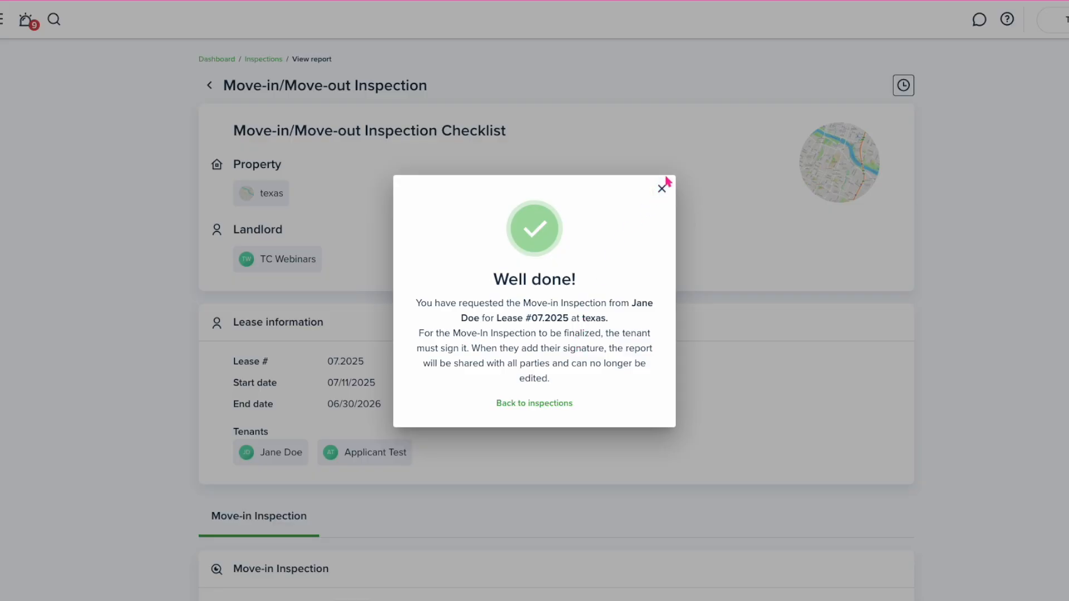
# Dismiss the success dialog and open Lease #07.2025 from the tenant's Leases list
pyautogui.click(664, 188)
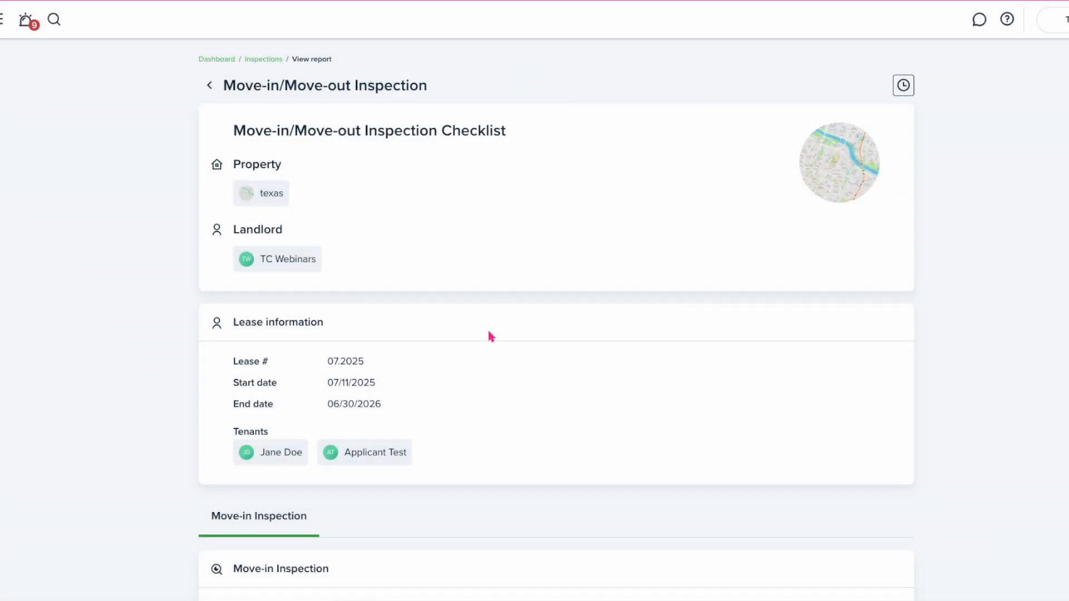
pyautogui.click(282, 454)
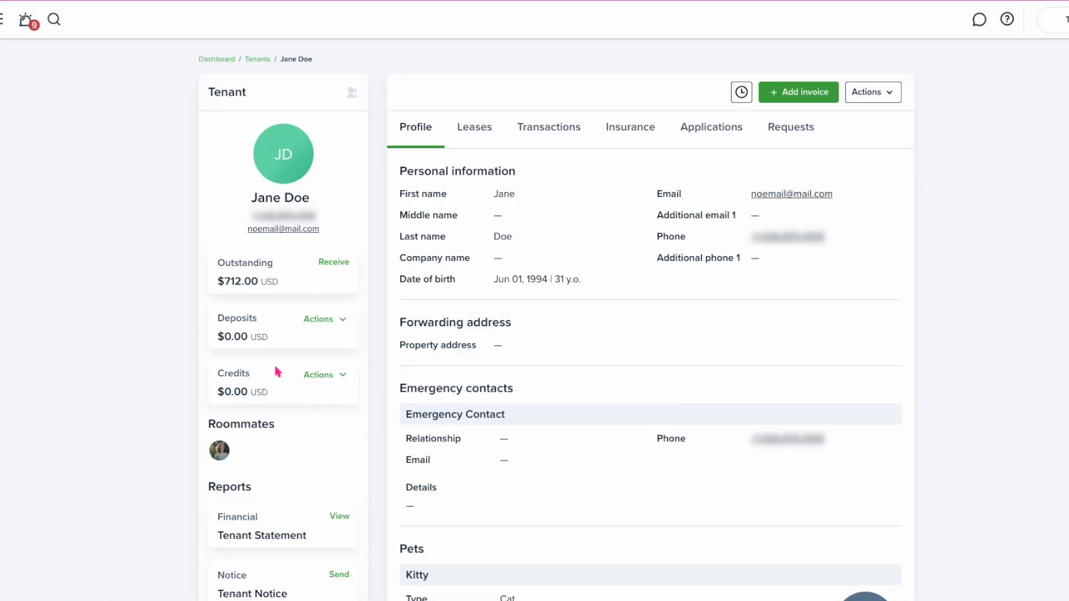
pyautogui.click(468, 128)
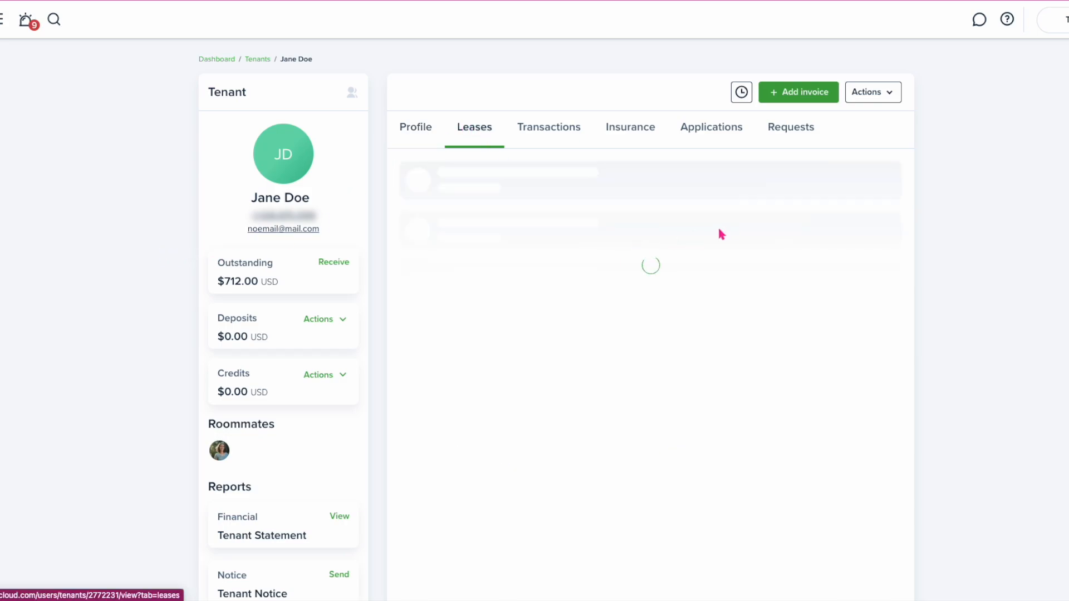
pyautogui.click(876, 187)
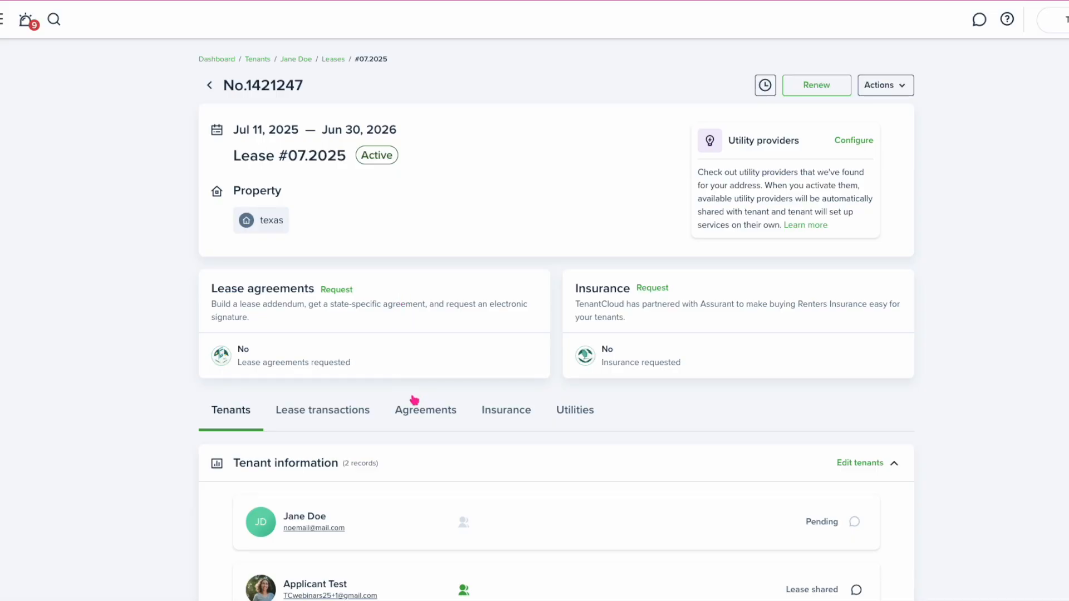
# In the lease's Agreements area, skip uploading attachments and request a new lease agreement
pyautogui.click(417, 421)
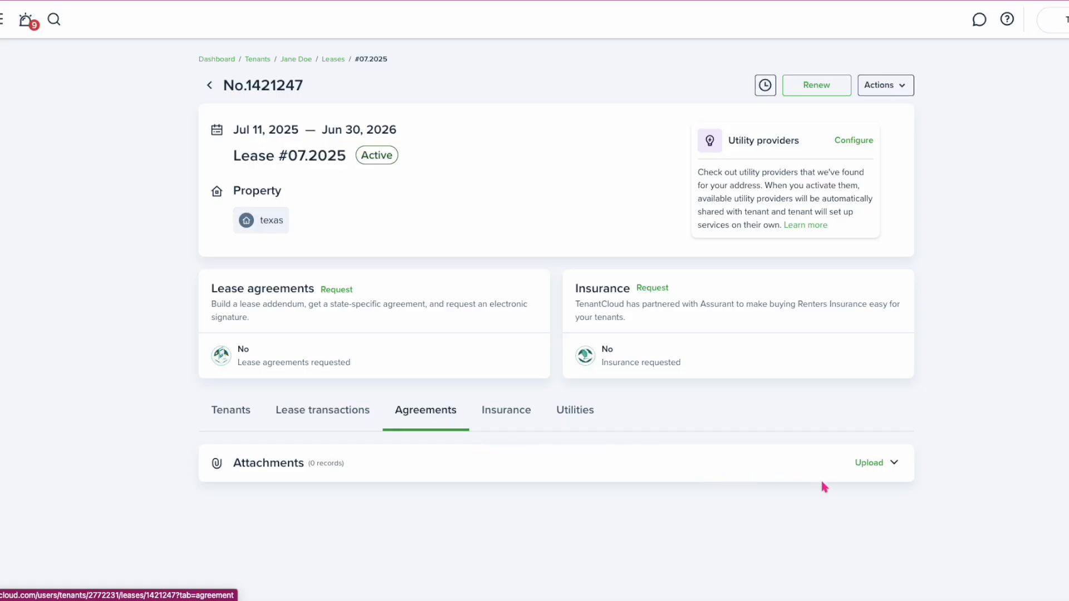
pyautogui.click(868, 465)
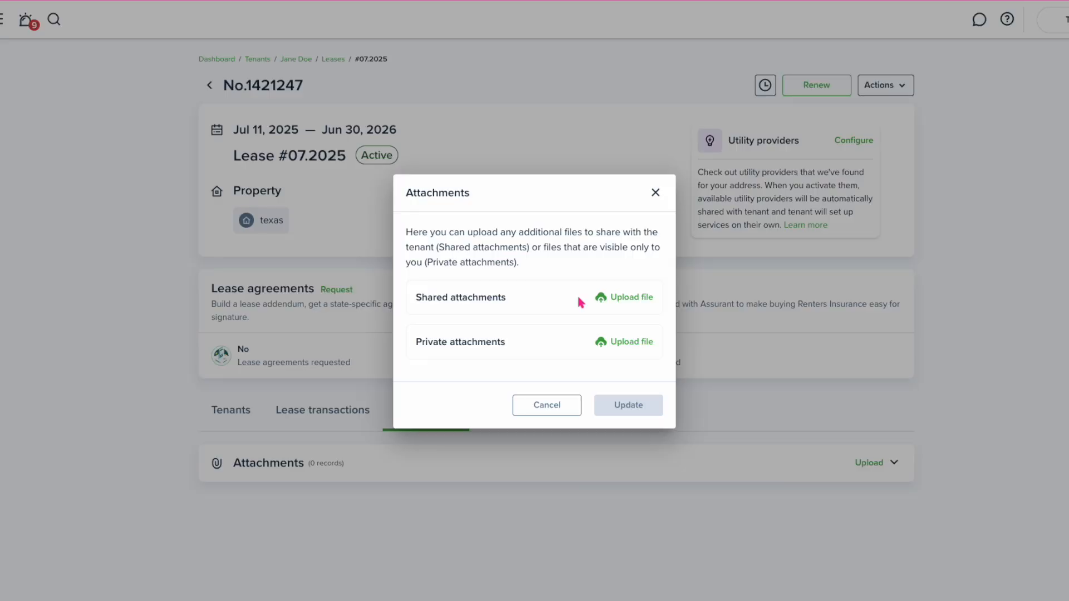
pyautogui.press('Escape')
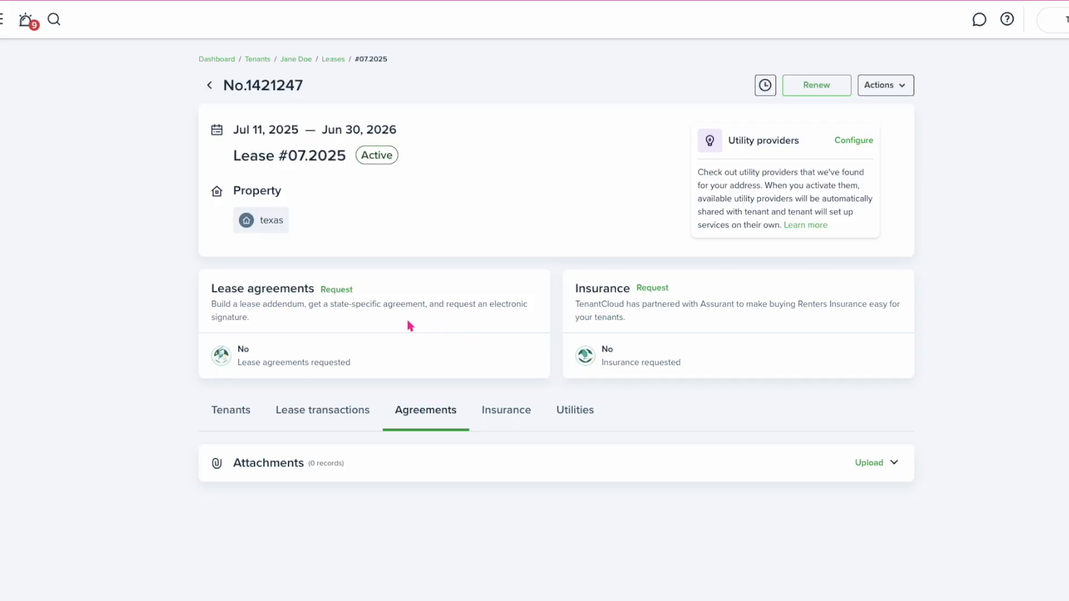
pyautogui.click(336, 290)
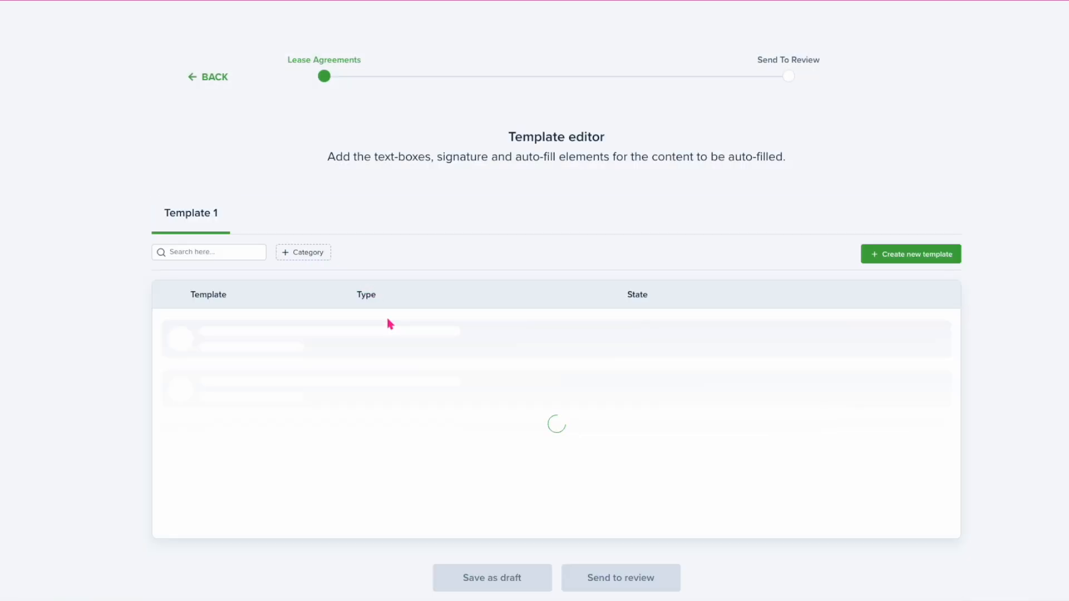
# Pick the Texas Residential Lease Agreement from the template list
pyautogui.scroll(-3, 478, 416)
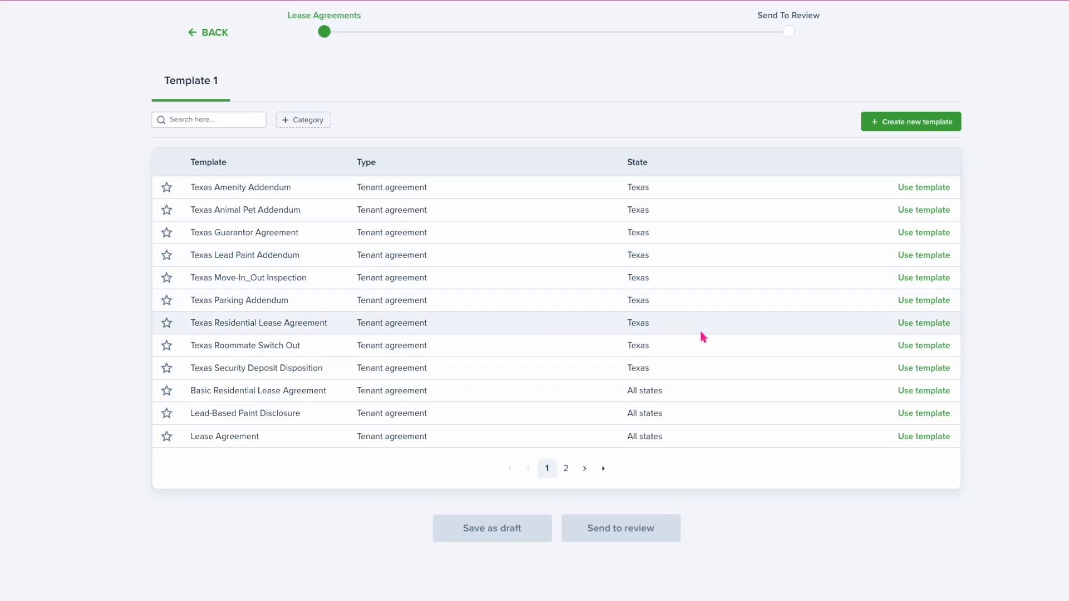
pyautogui.scroll(3, 341, 455)
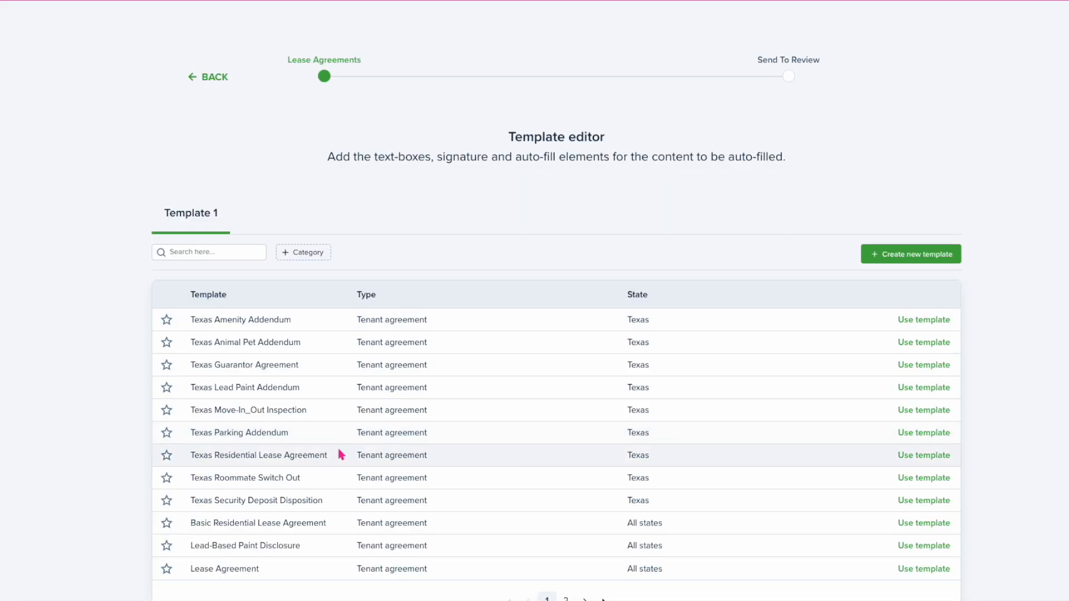
pyautogui.click(911, 457)
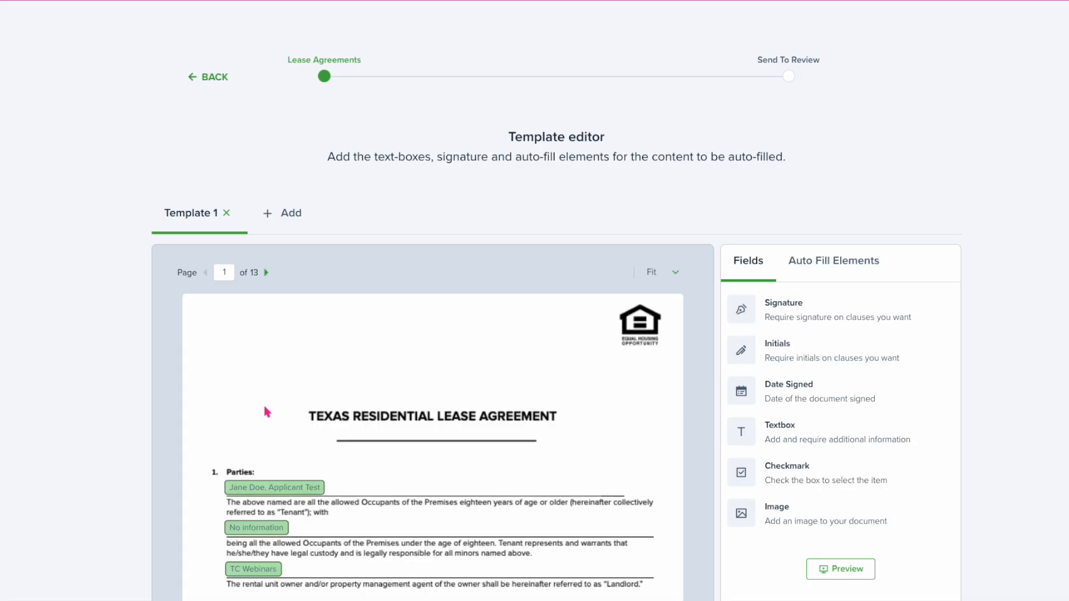
# Complete the lease location as Austin, TX
pyautogui.scroll(-1, 266, 385)
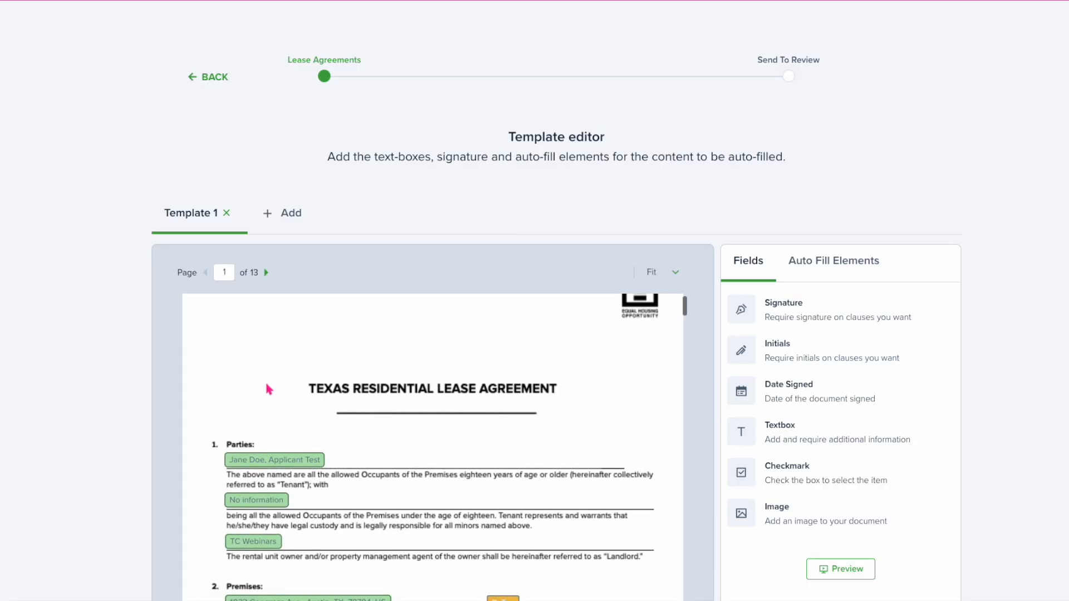
pyautogui.scroll(-1, 267, 385)
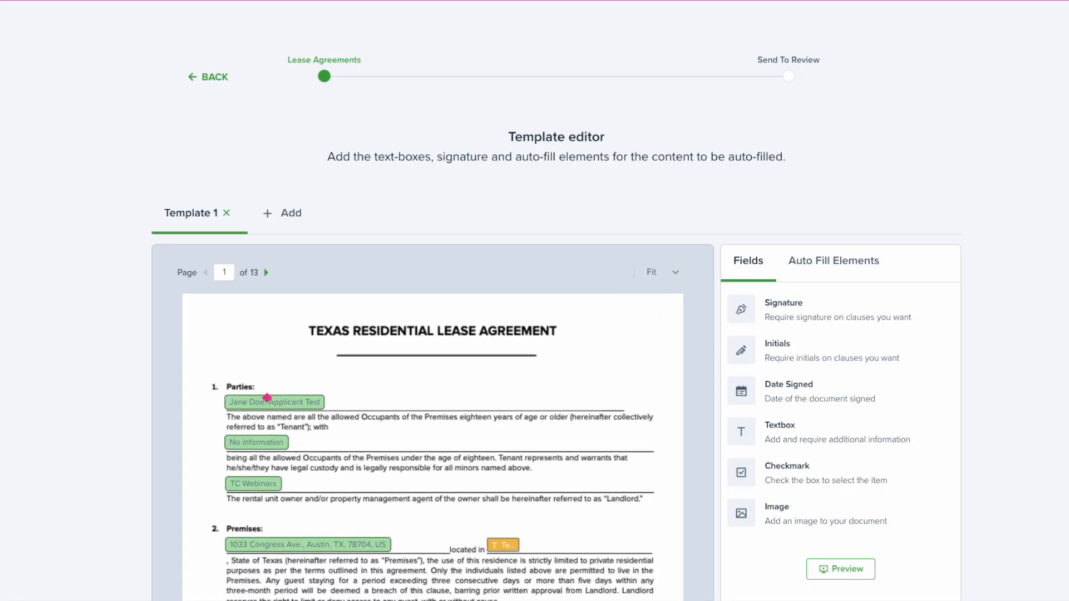
pyautogui.scroll(-1, 269, 445)
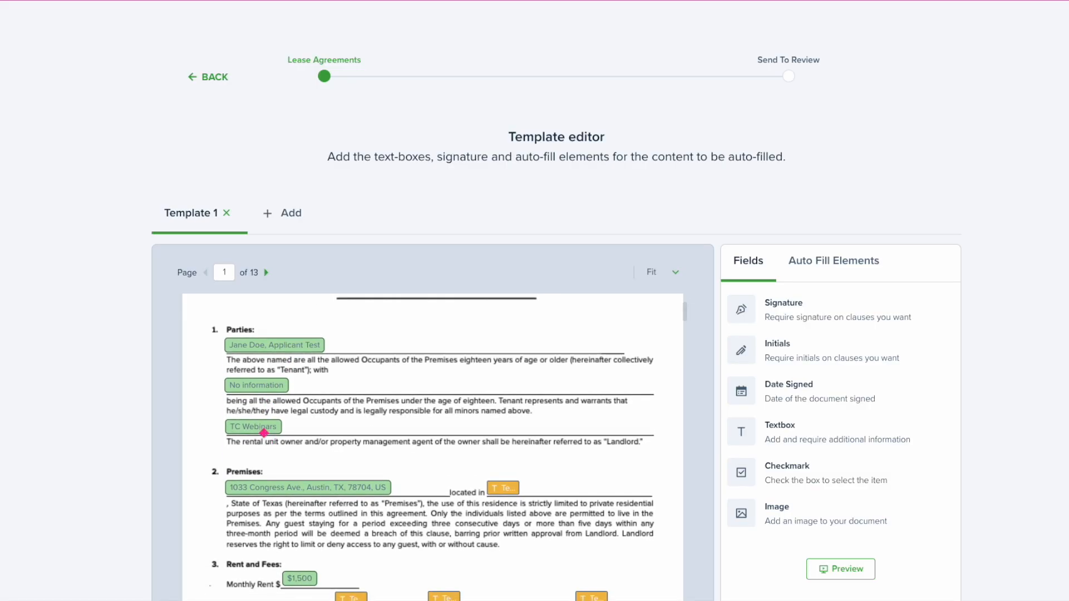
pyautogui.scroll(-1, 264, 433)
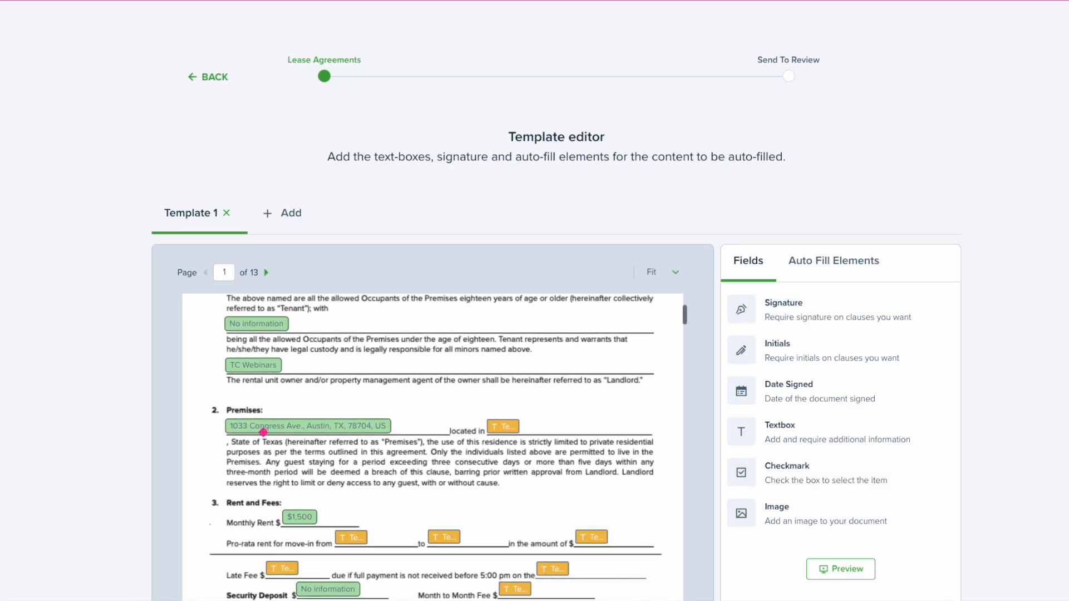
pyautogui.click(498, 415)
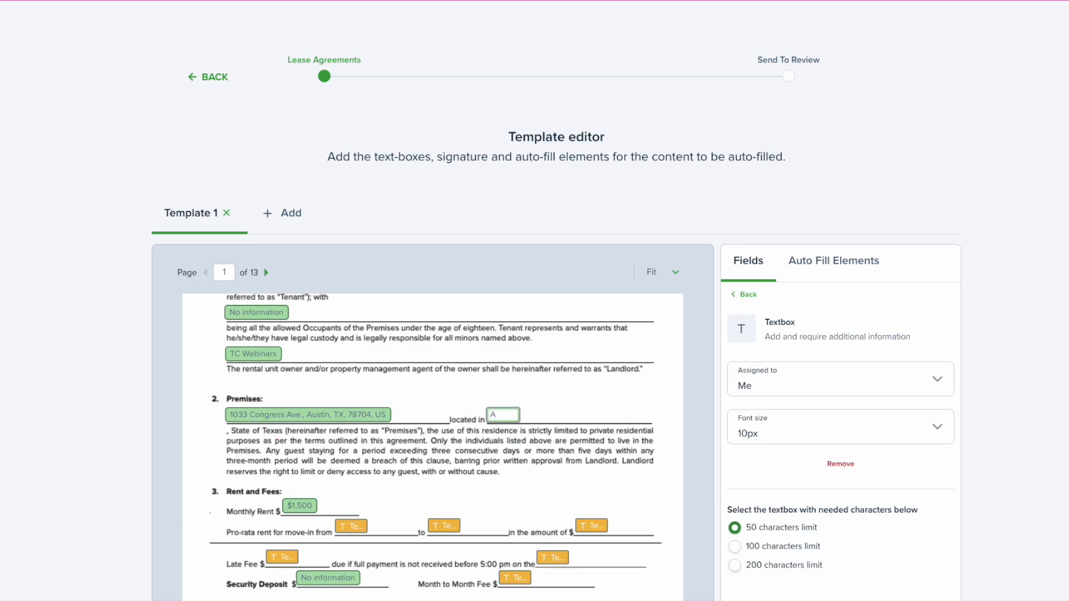
pyautogui.write(', TX')
# Set the late fee due date to the 8th of the month and delete the empty Security Deposit entry
pyautogui.scroll(-1, 542, 473)
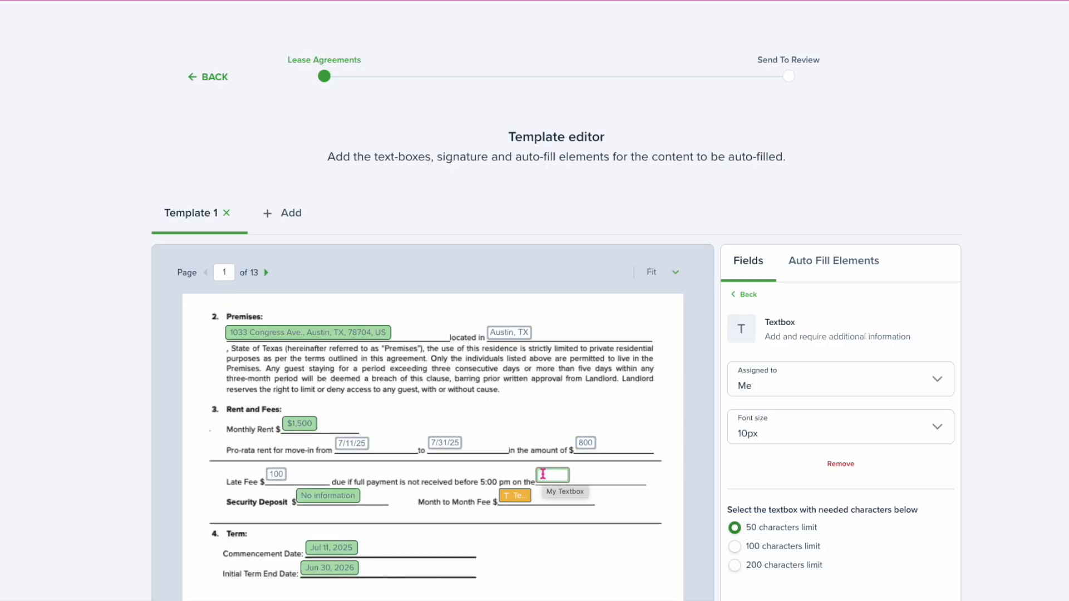
pyautogui.click(543, 474)
pyautogui.write('8th of the month')
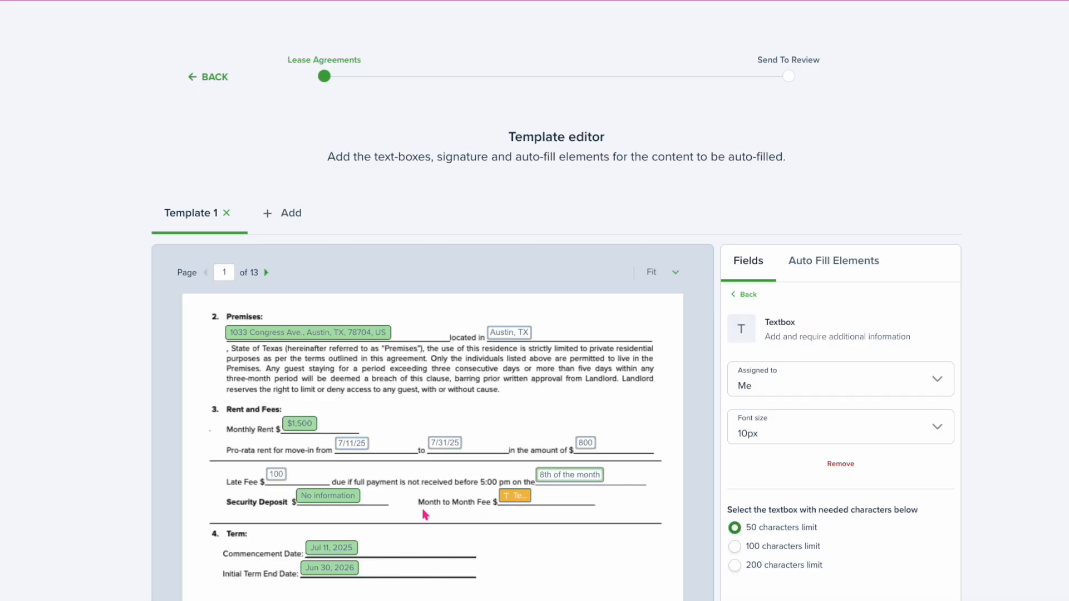
pyautogui.scroll(-1, 406, 510)
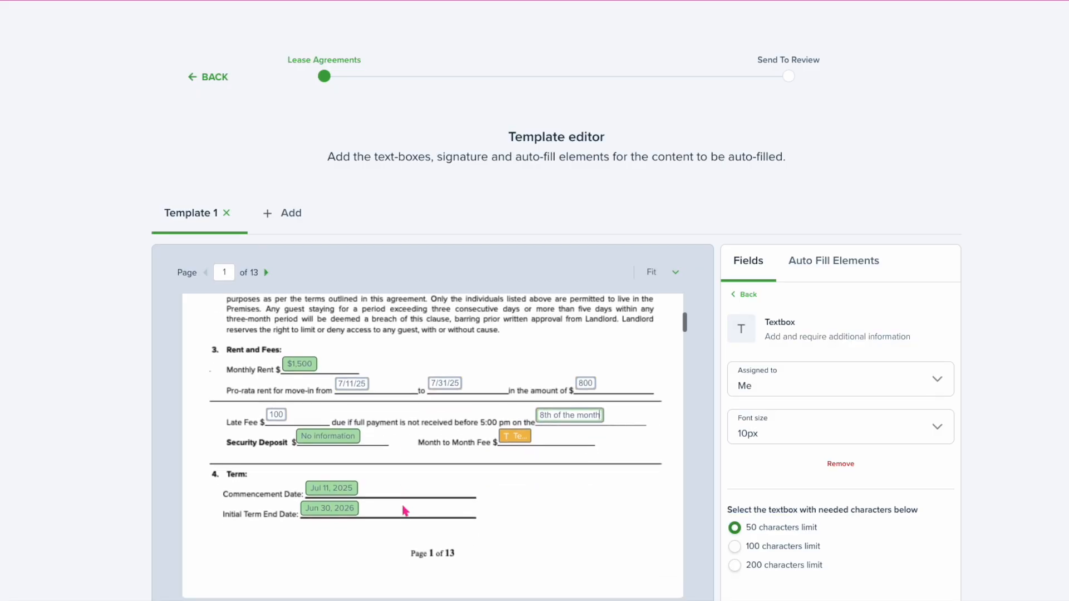
pyautogui.click(325, 401)
pyautogui.click(326, 406)
pyautogui.press('Delete')
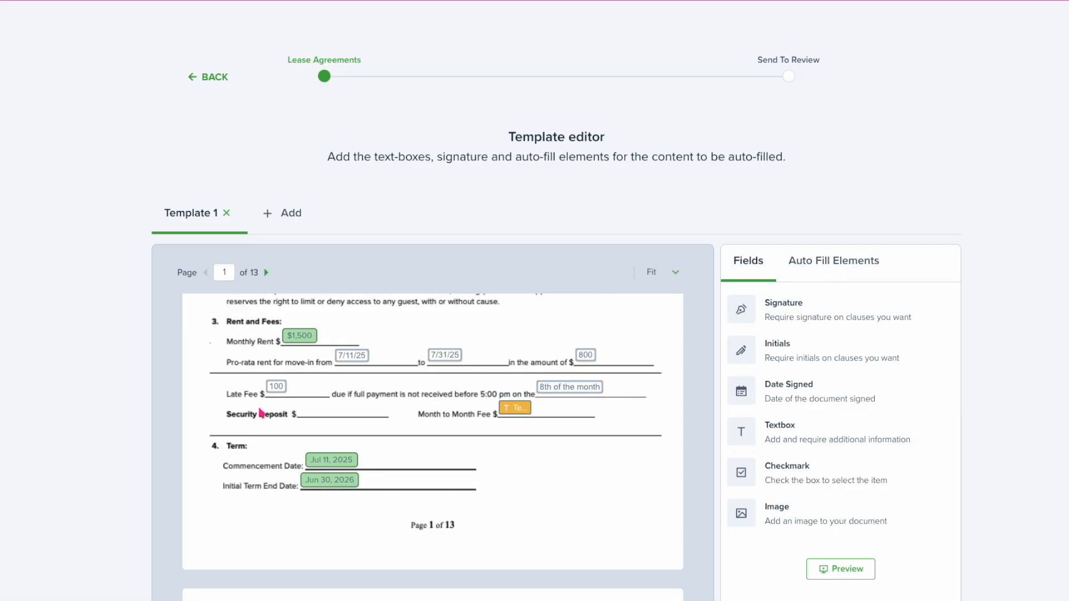
# Place the deposit amount auto-fill element on the Security Deposit line
pyautogui.click(835, 260)
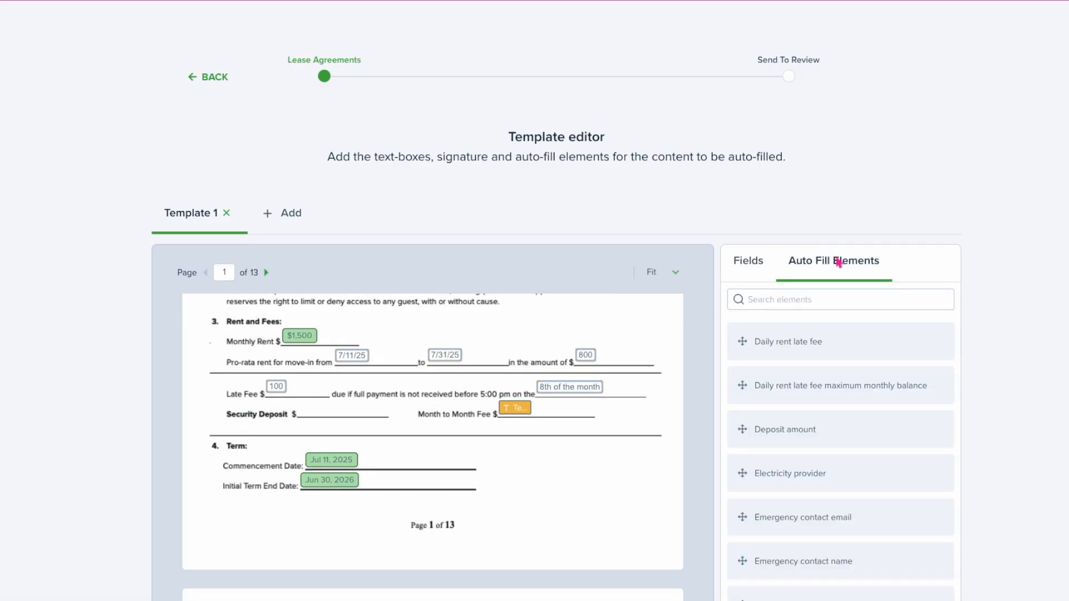
pyautogui.click(771, 300)
pyautogui.write('deposi')
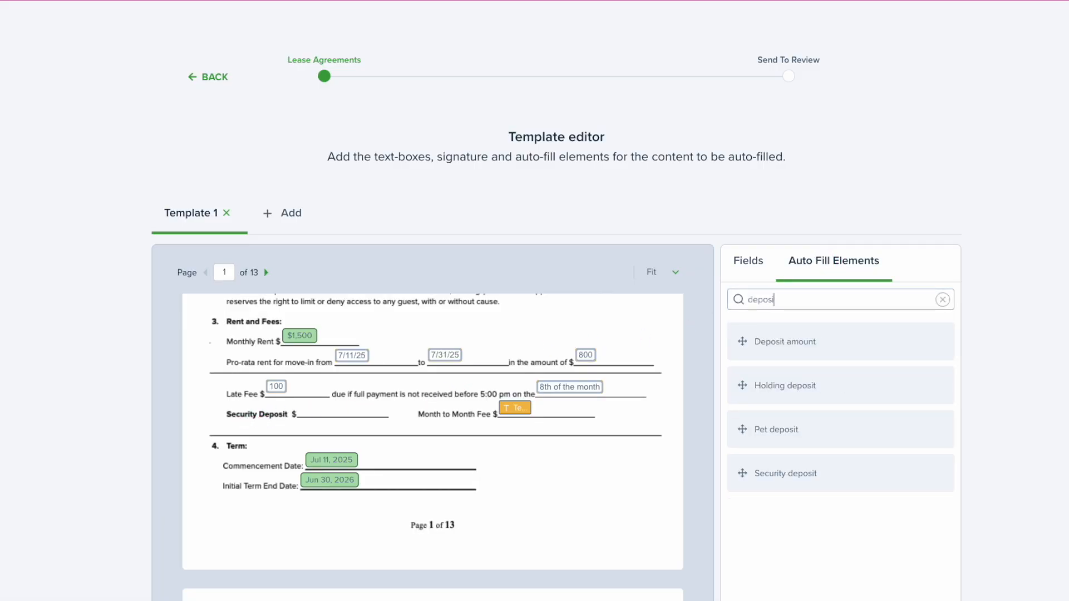
pyautogui.moveTo(790, 337); pyautogui.dragTo(379, 427)
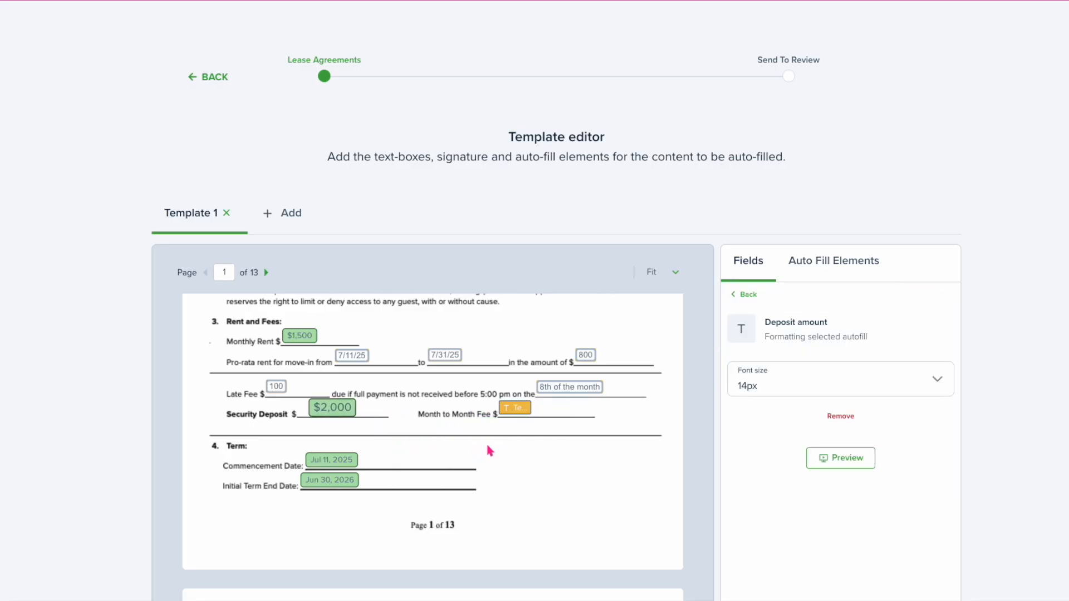
# Enter N/A as the Month to Month Fee and scroll down through the template
pyautogui.click(515, 408)
pyautogui.write('N/A')
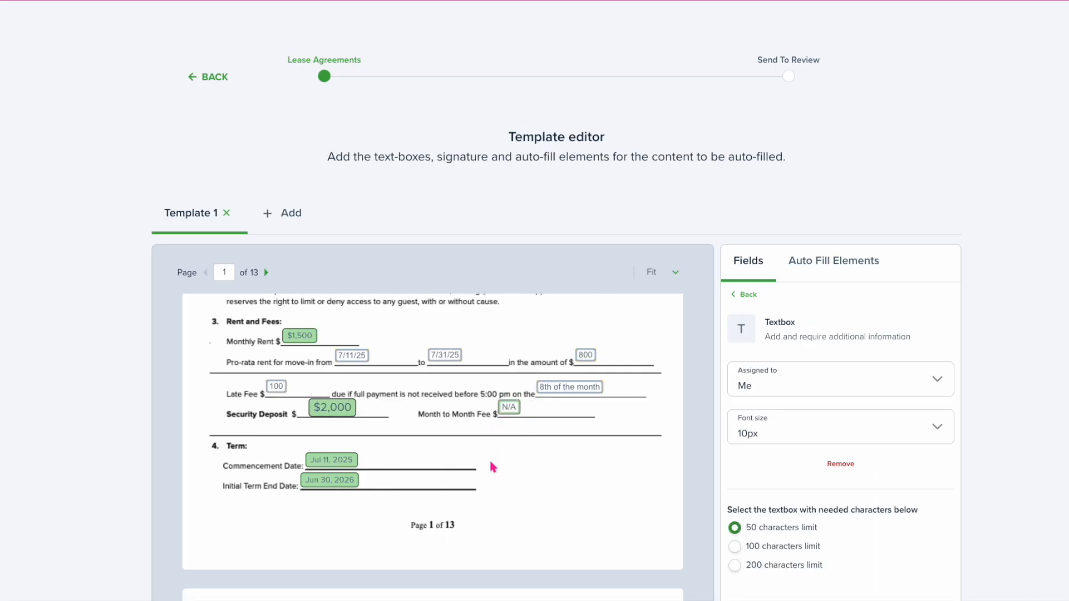
pyautogui.scroll(-5, 489, 457)
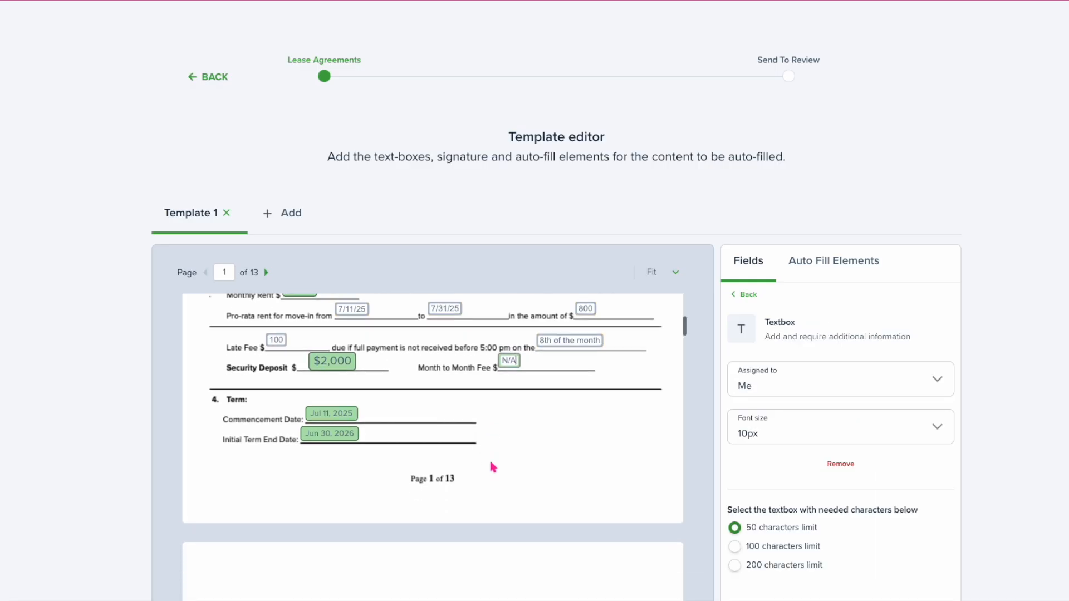
pyautogui.click(491, 463)
pyautogui.scroll(-10, 495, 467)
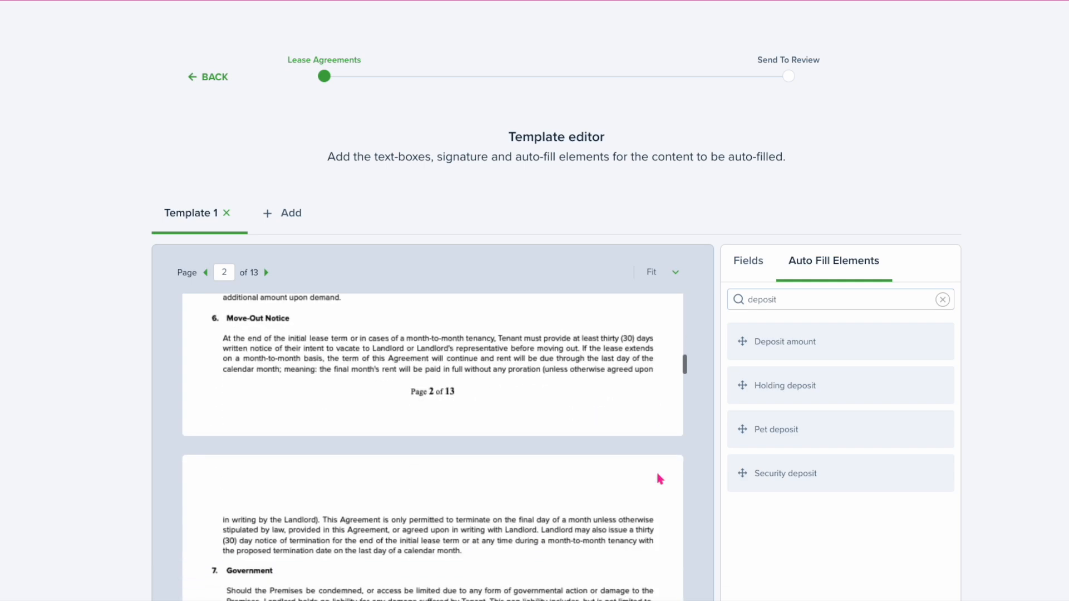
pyautogui.scroll(-2, 760, 470)
pyautogui.scroll(-2, 761, 472)
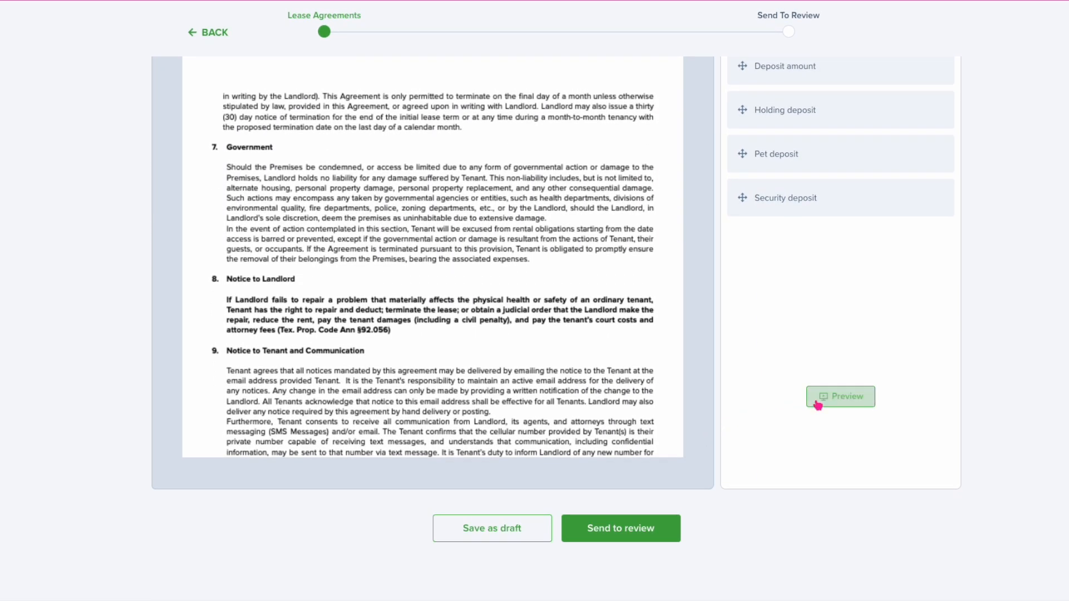
pyautogui.scroll(-5, 760, 395)
pyautogui.scroll(4, 768, 211)
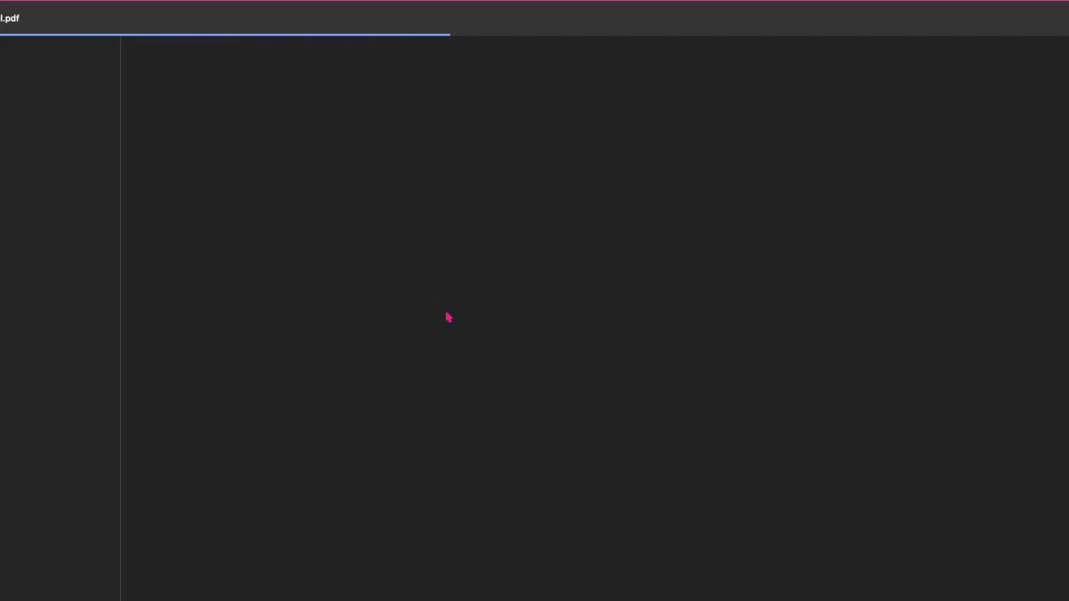
# Scroll through all 13 pages of the lease preview PDF, then back to page 1's rent and term details
pyautogui.scroll(-3, 454, 325)
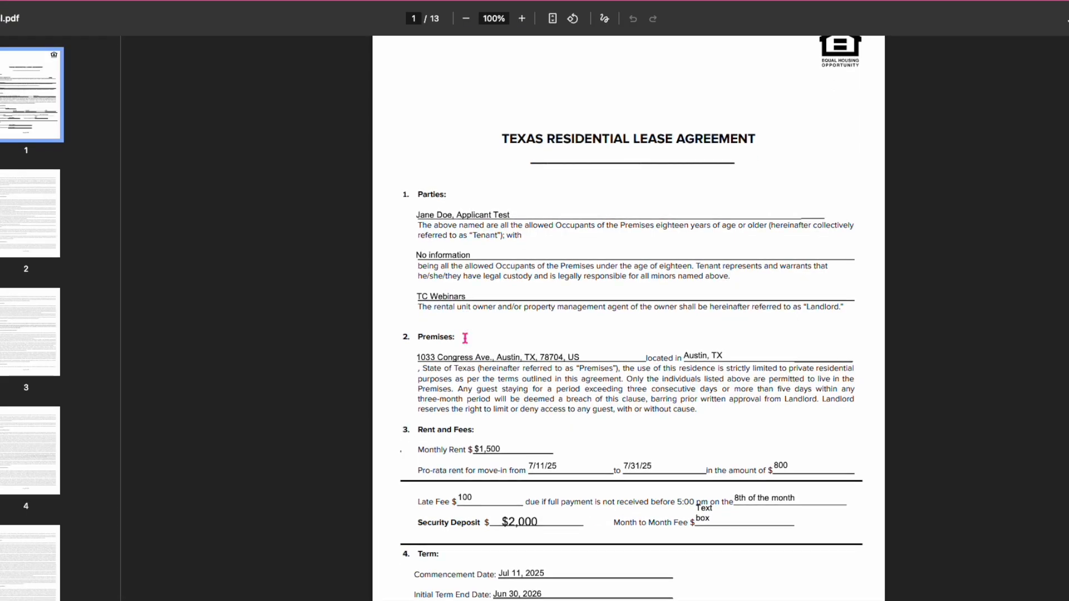
pyautogui.scroll(-20, 465, 338)
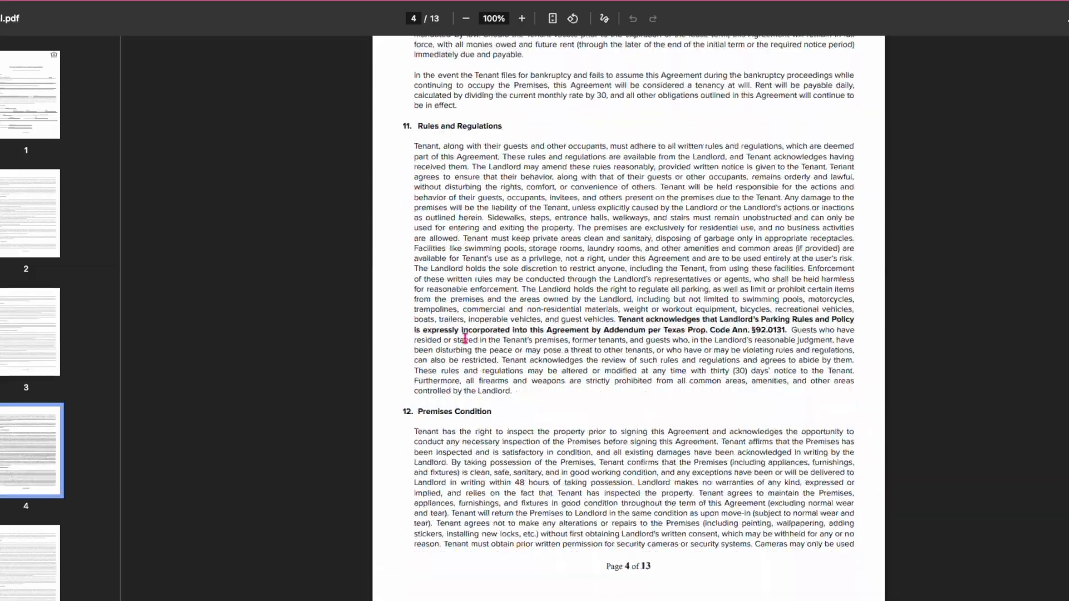
pyautogui.scroll(-20, 465, 338)
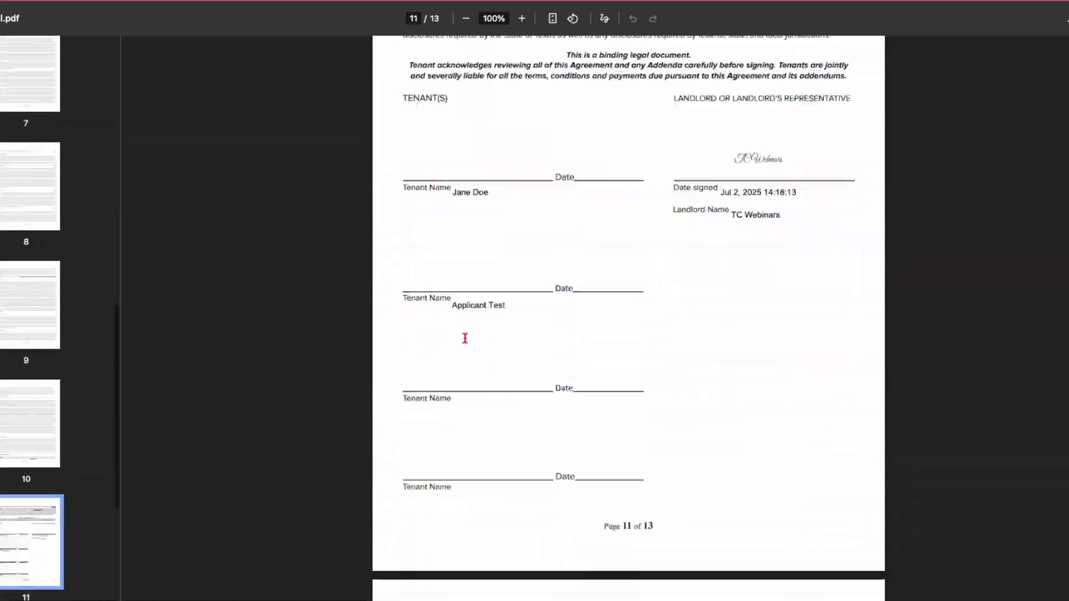
pyautogui.scroll(-8, 465, 338)
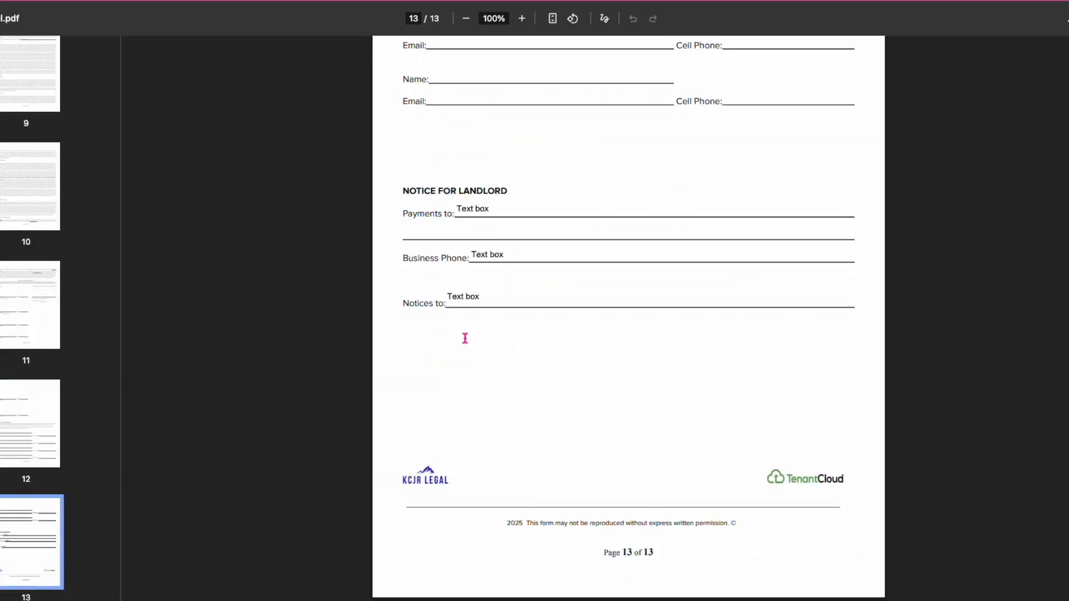
pyautogui.scroll(20, 465, 338)
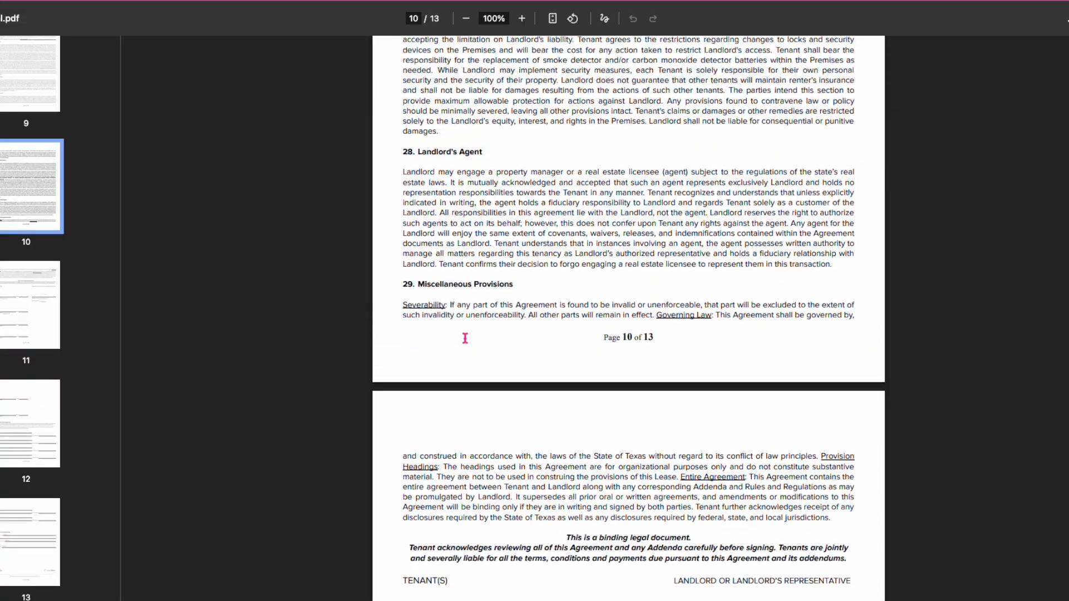
pyautogui.scroll(20, 465, 338)
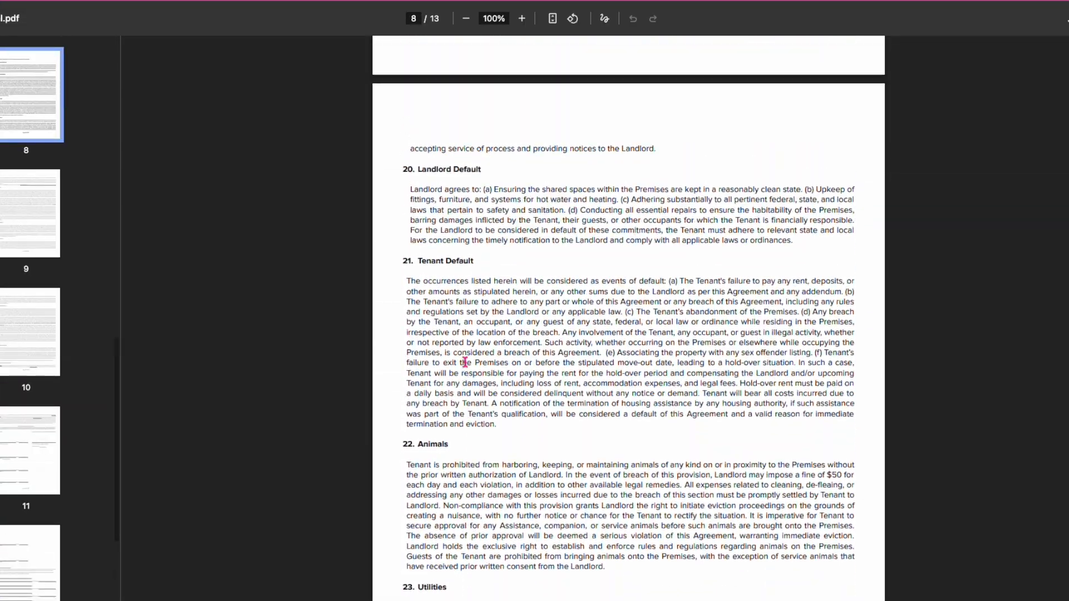
pyautogui.scroll(20, 465, 362)
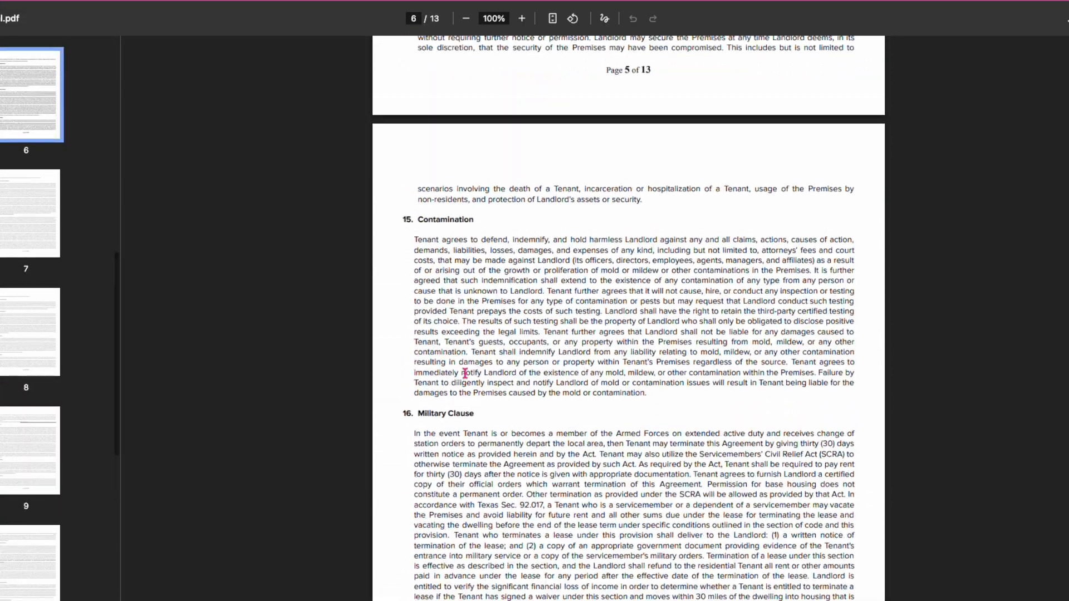
pyautogui.scroll(20, 467, 381)
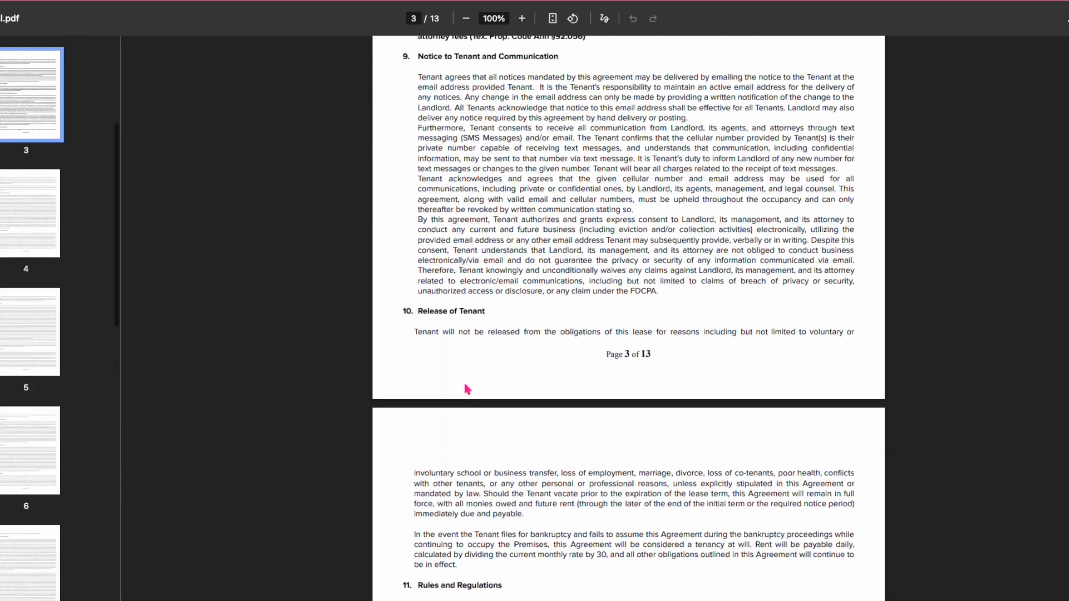
pyautogui.scroll(20, 466, 388)
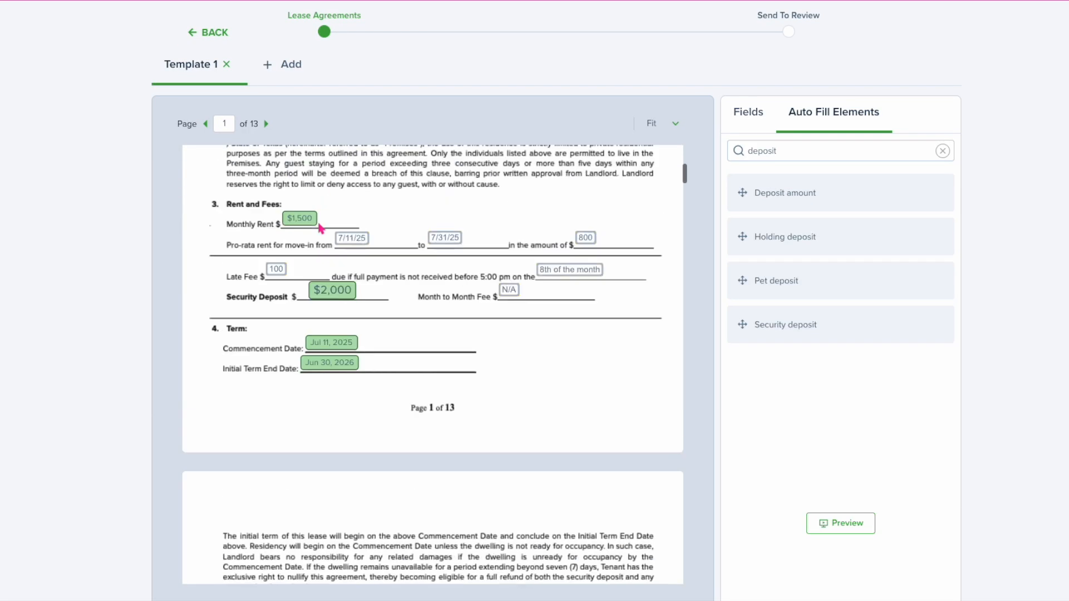
# Change the $2,000 security deposit amount's font size to 10px, then move down to page 13
pyautogui.scroll(6, 321, 228)
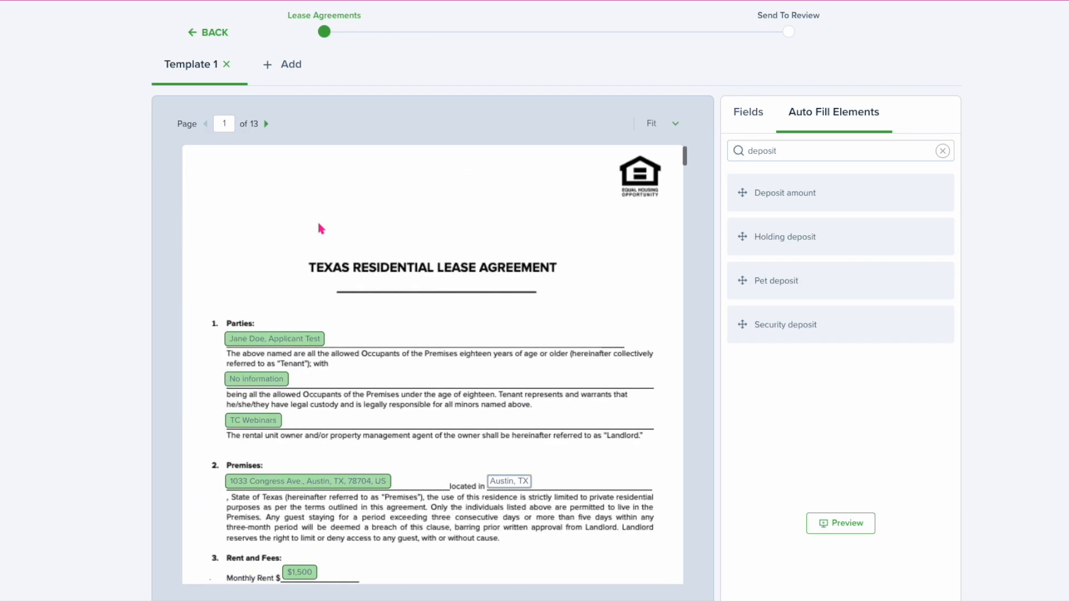
pyautogui.scroll(-2, 292, 521)
pyautogui.click(322, 514)
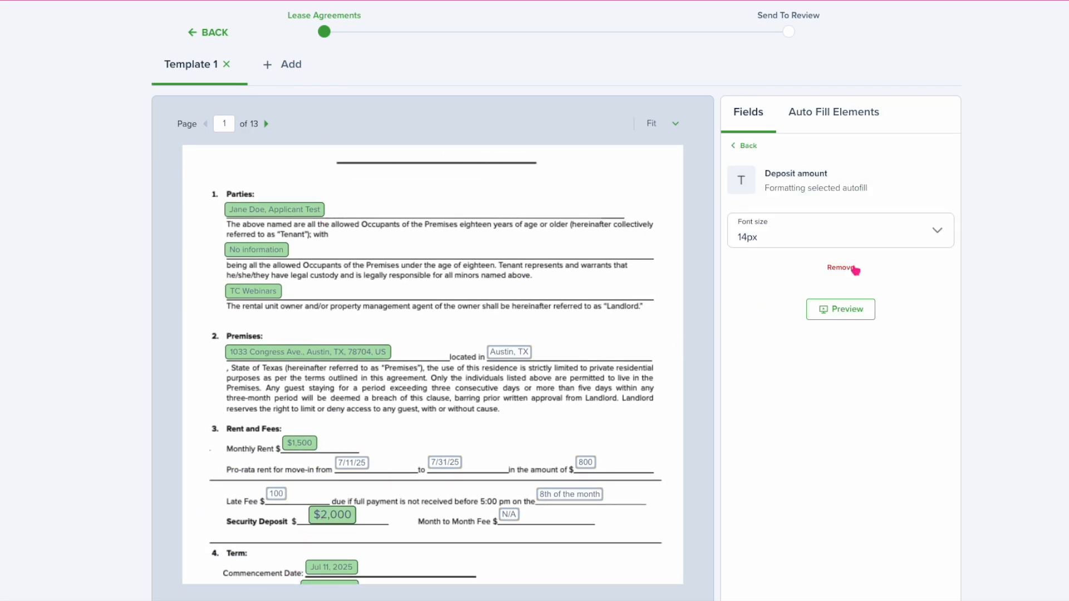
pyautogui.click(874, 232)
pyautogui.click(782, 341)
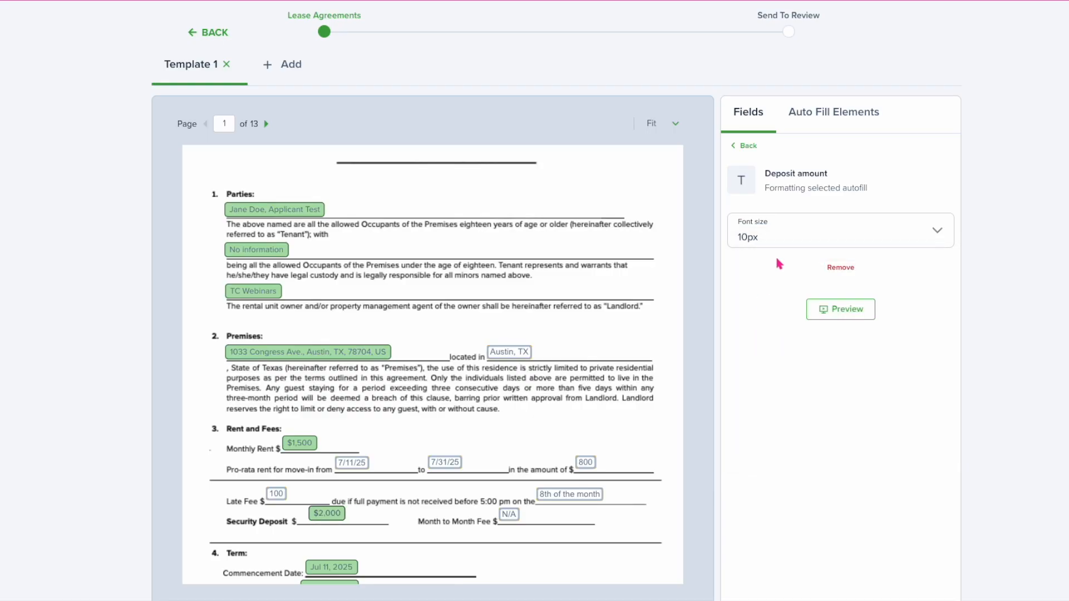
pyautogui.click(582, 396)
pyautogui.scroll(-20, 582, 396)
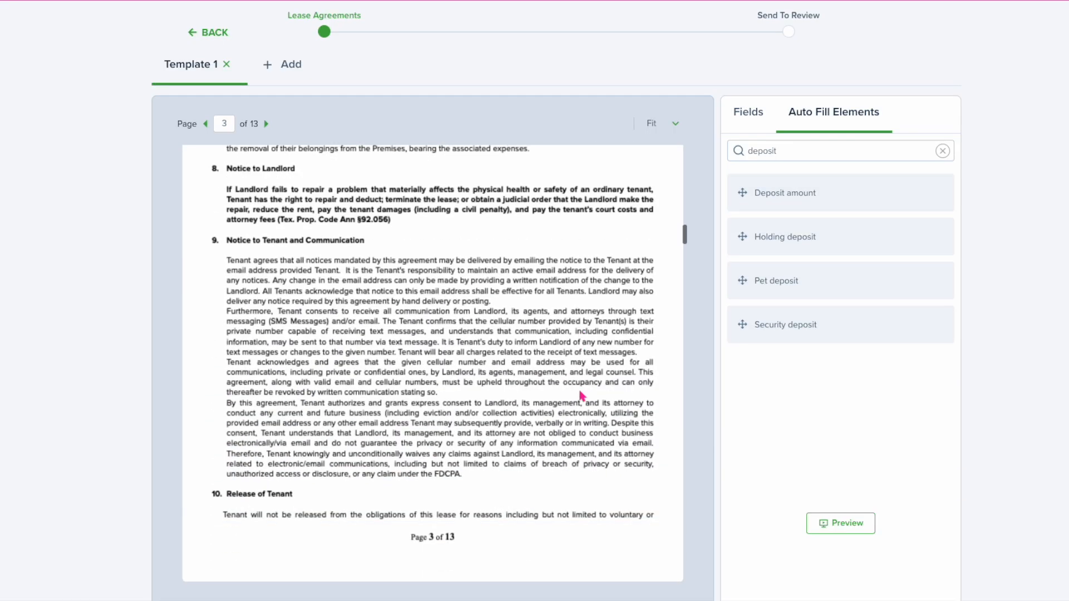
pyautogui.scroll(-20, 582, 396)
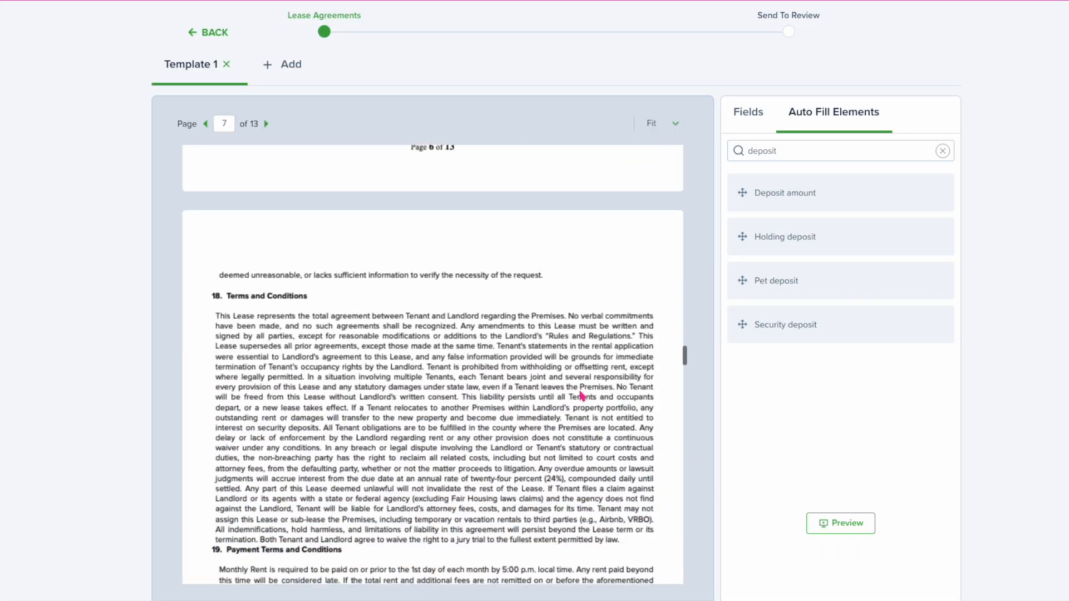
pyautogui.scroll(-20, 582, 397)
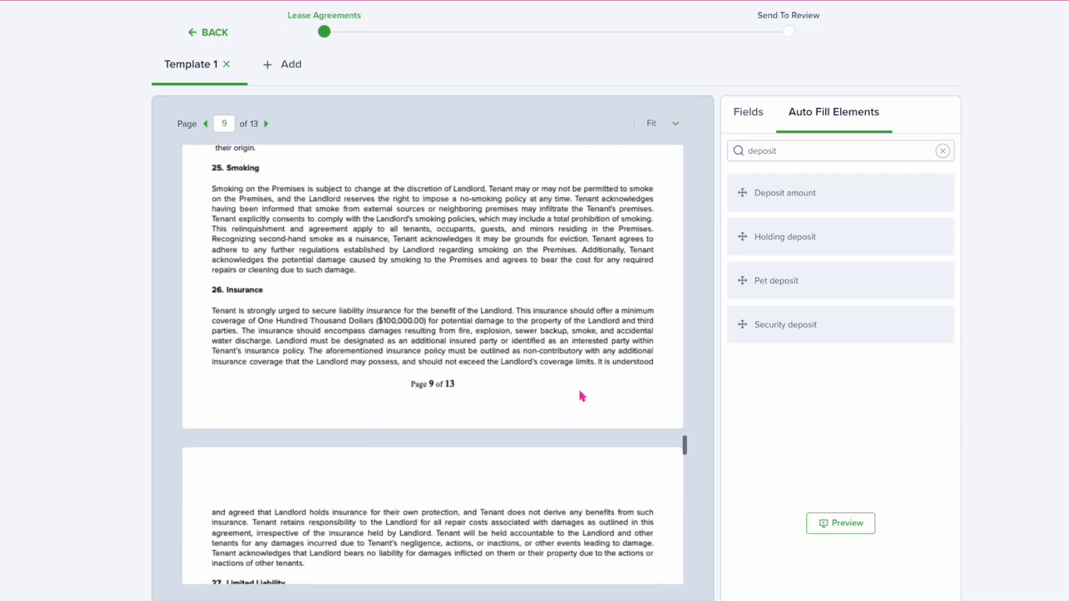
pyautogui.scroll(-10, 582, 396)
pyautogui.scroll(5, 580, 396)
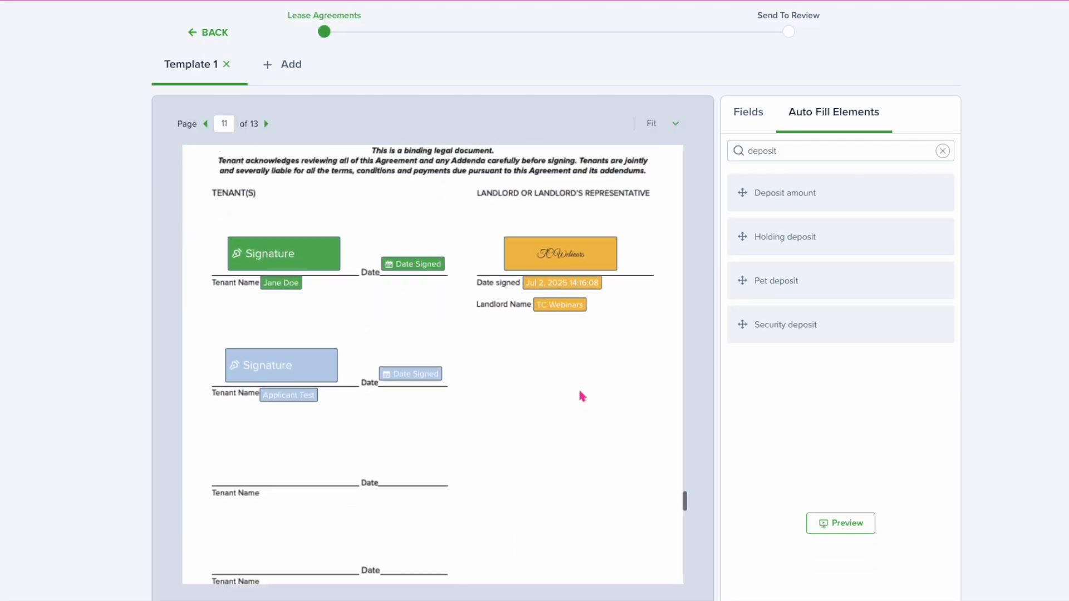
pyautogui.scroll(-10, 546, 382)
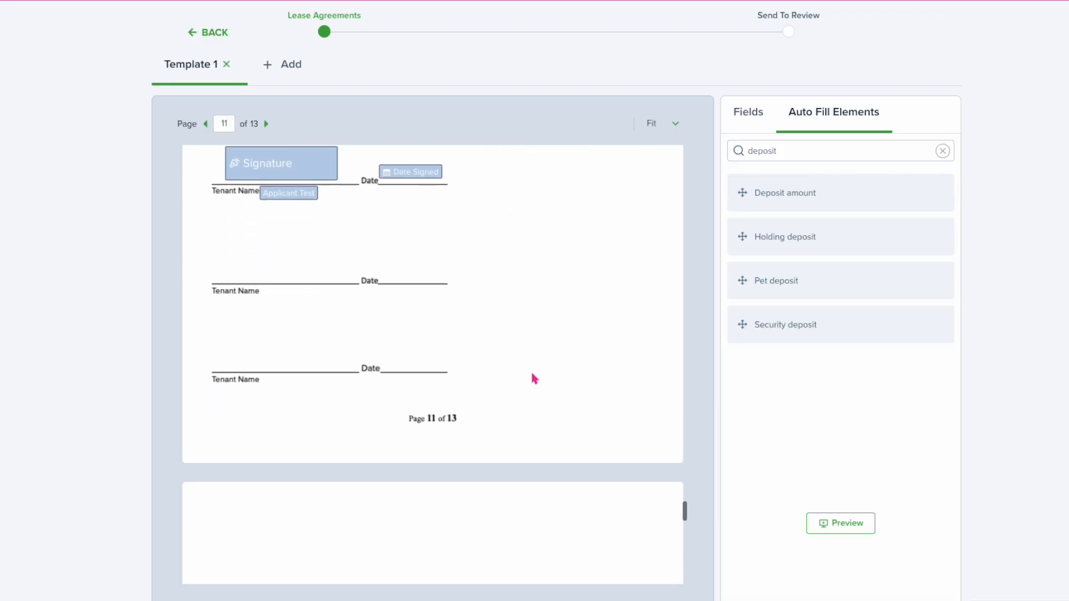
pyautogui.scroll(-10, 534, 378)
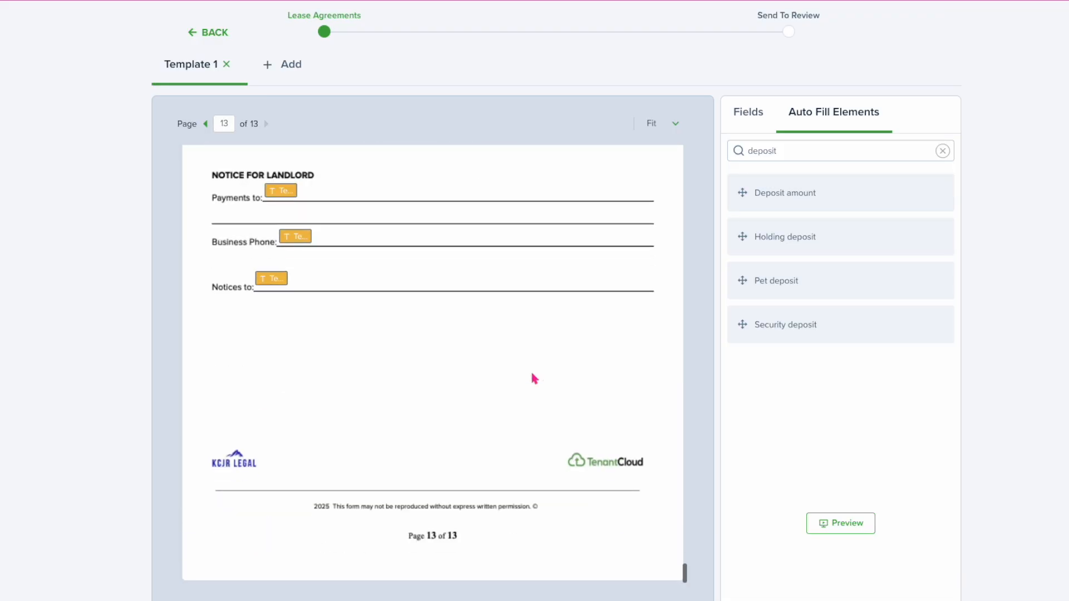
# Enter 123 in the Payments to box and 123 Congress Ave in the Notices to box
pyautogui.click(280, 192)
pyautogui.click(279, 191)
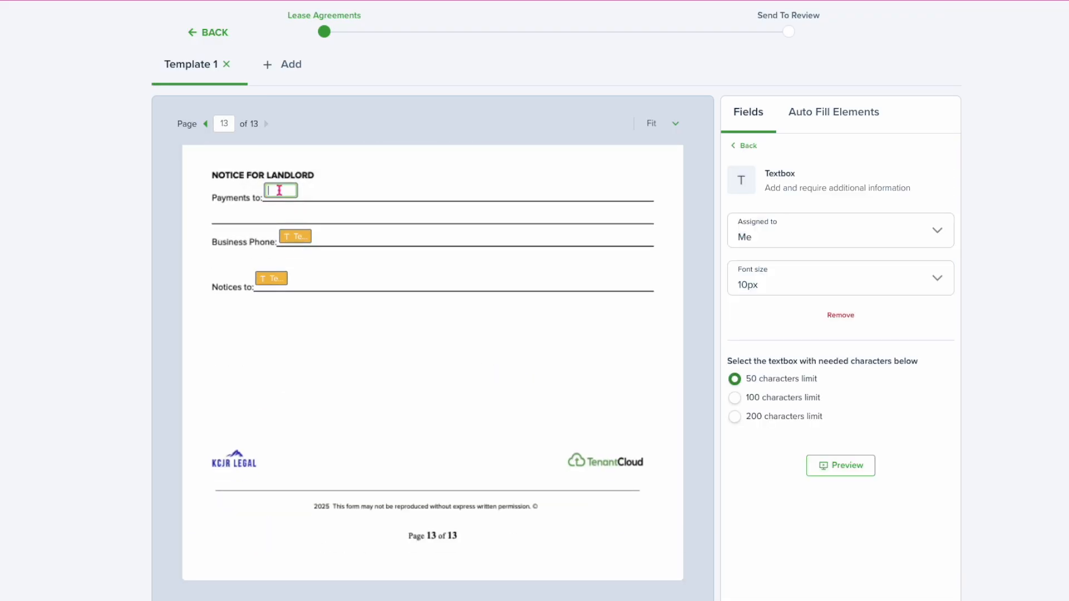
pyautogui.write('123')
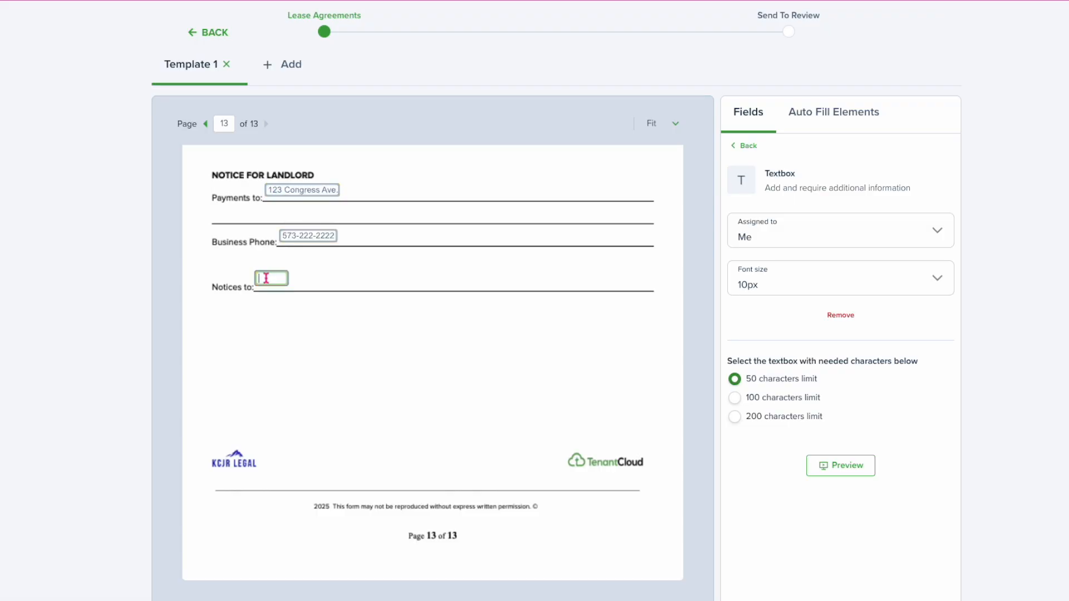
pyautogui.click(271, 279)
# Send the finished lease template to review
pyautogui.scroll(-2, 394, 336)
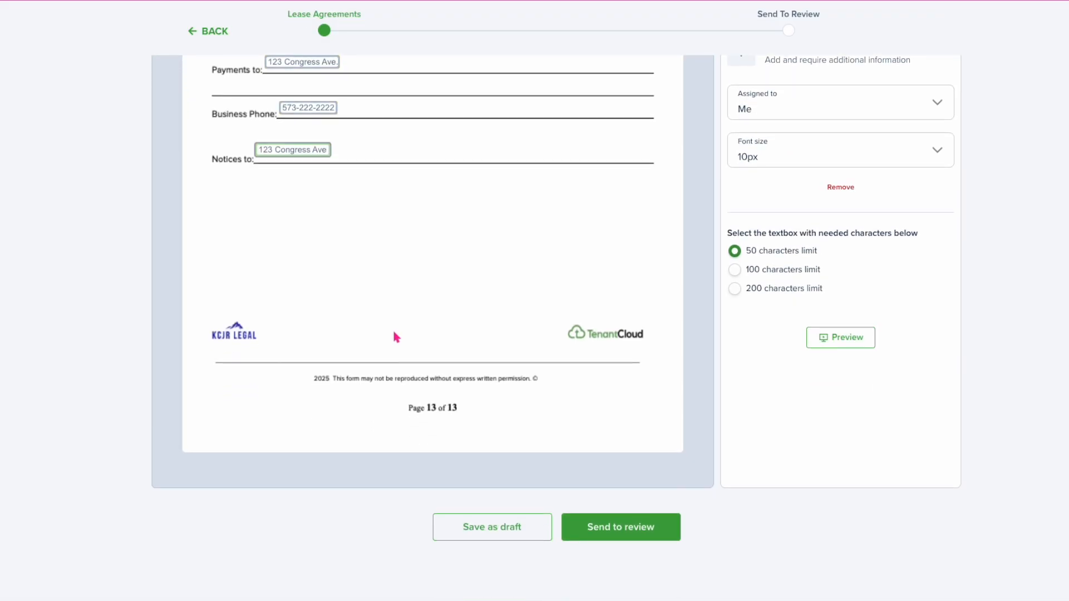
pyautogui.click(607, 532)
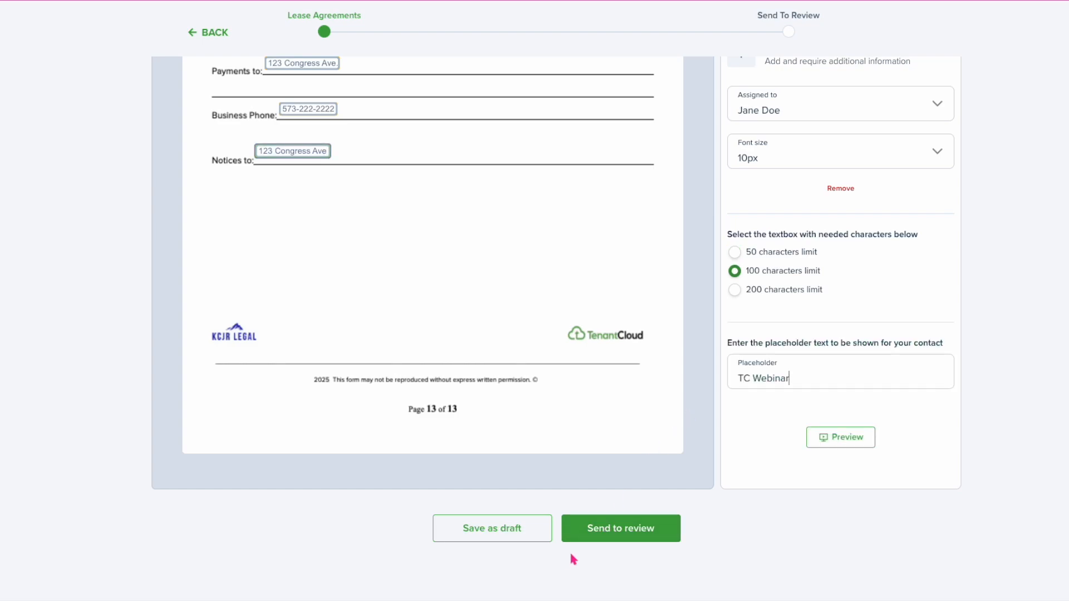
pyautogui.click(611, 535)
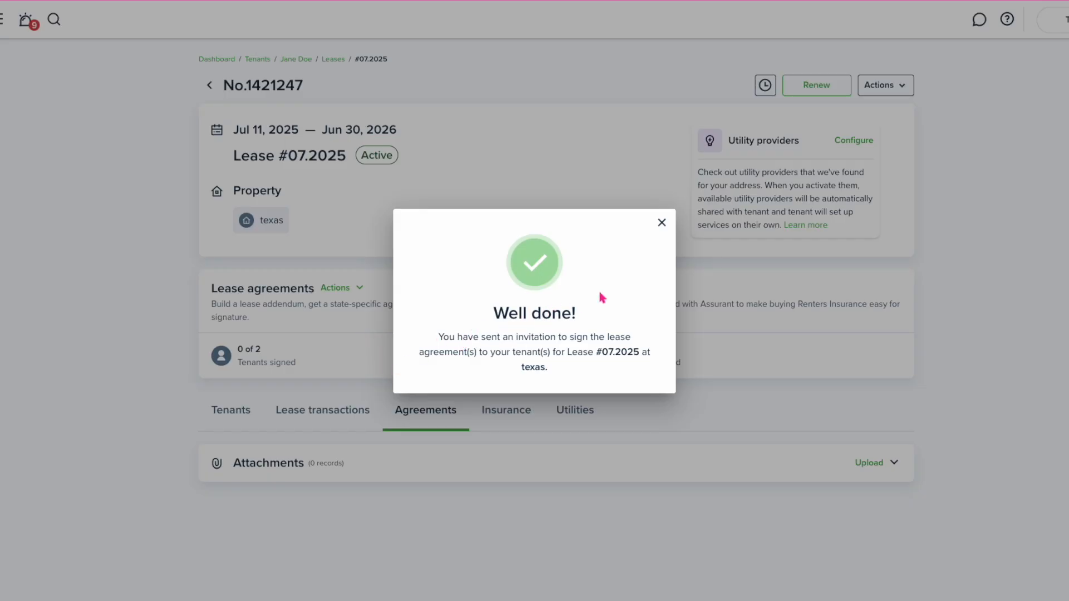
# Dismiss the signing-invitation confirmation and open the first tenant's profile from the lease's tenant list
pyautogui.click(663, 224)
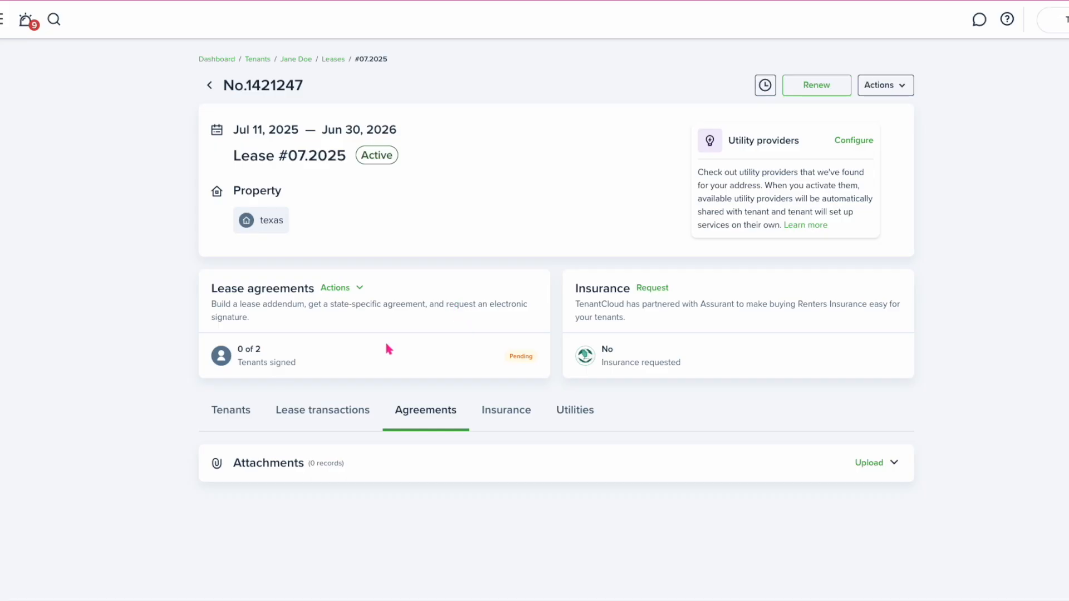
pyautogui.moveTo(297, 363); pyautogui.dragTo(259, 355)
pyautogui.click(234, 412)
pyautogui.scroll(-2, 273, 451)
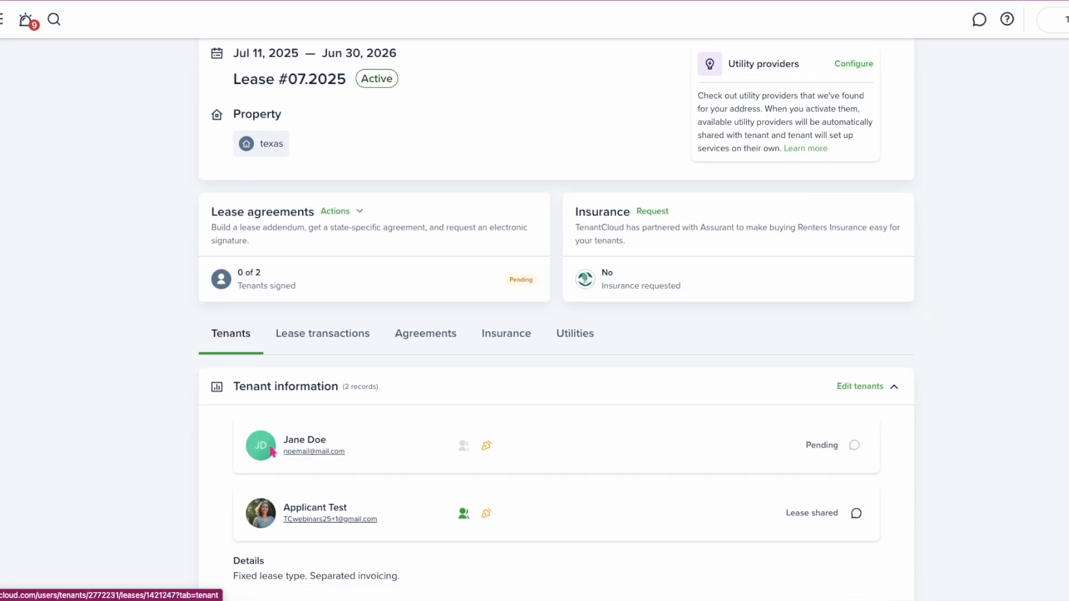
pyautogui.click(301, 431)
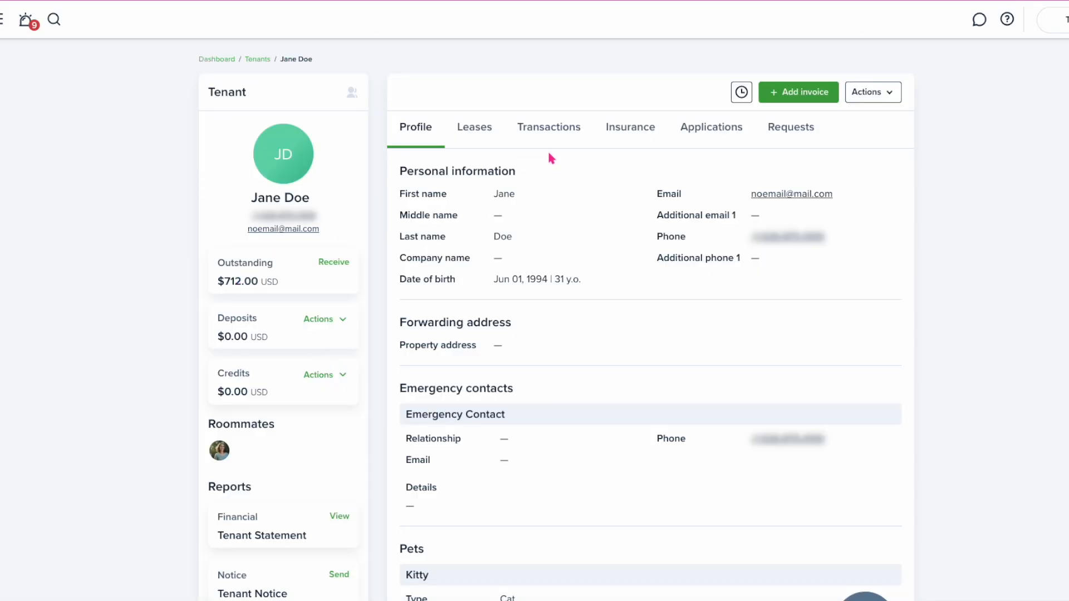
# Open lease #07.2025's details from the tenant's Leases tab
pyautogui.click(549, 126)
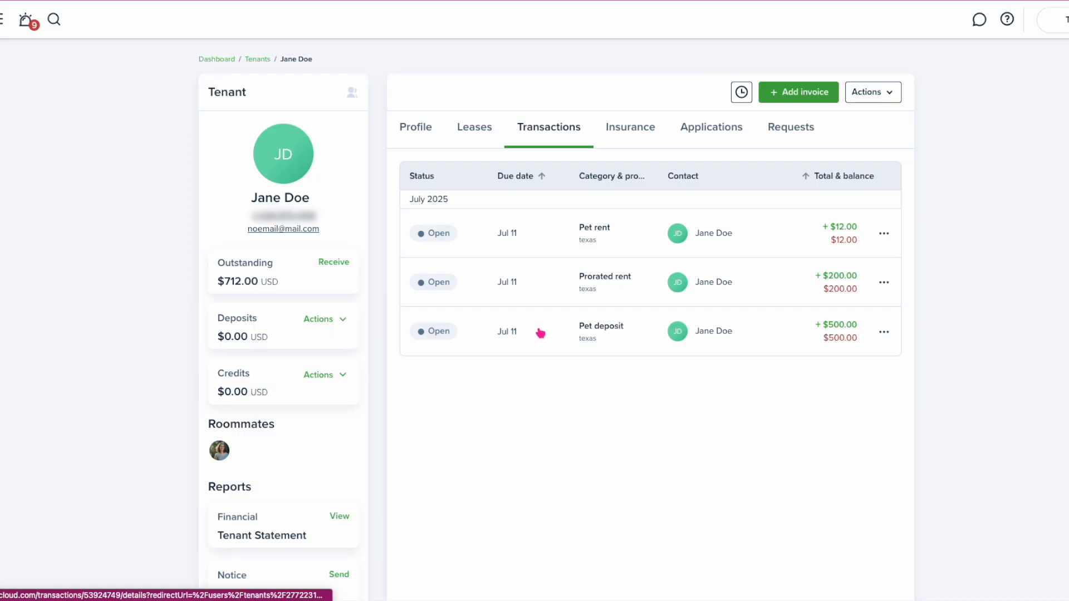
pyautogui.click(466, 141)
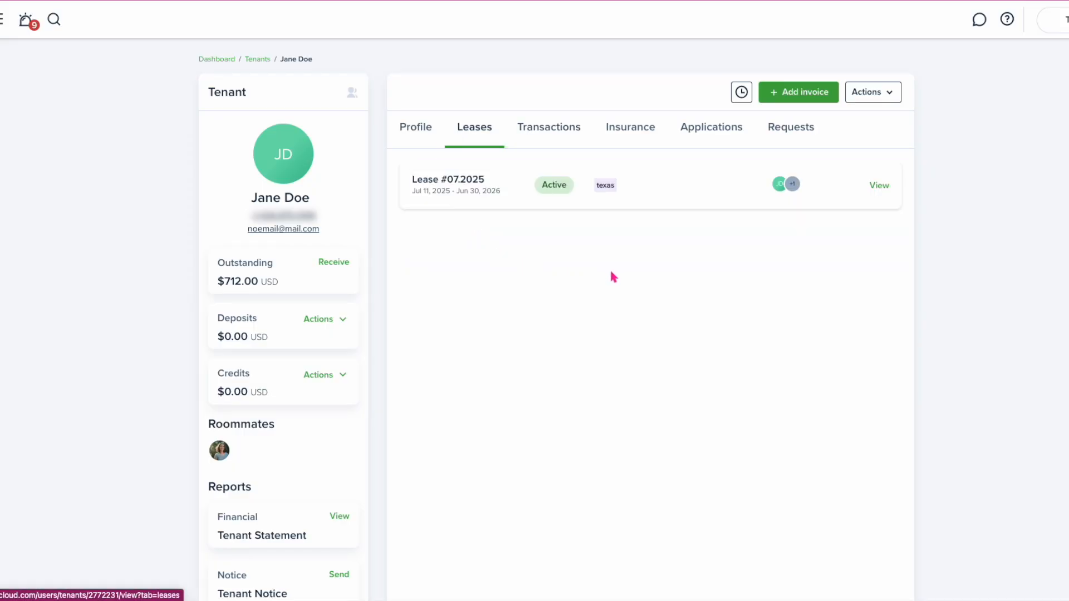
pyautogui.click(879, 185)
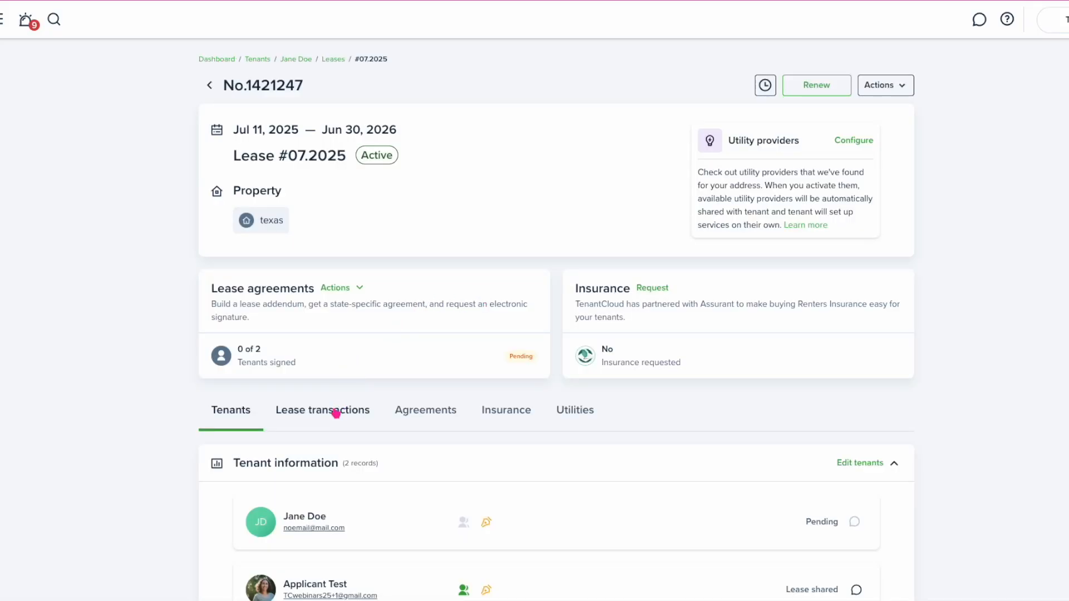
# Show the lease's transactions list
pyautogui.click(335, 413)
pyautogui.scroll(-3, 335, 415)
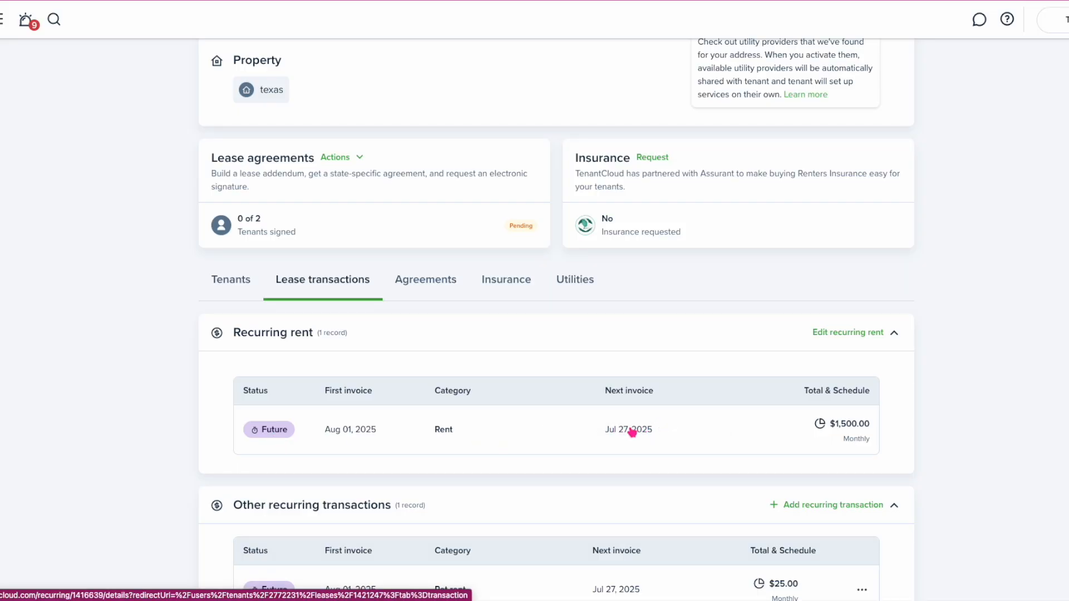
pyautogui.scroll(3, 654, 401)
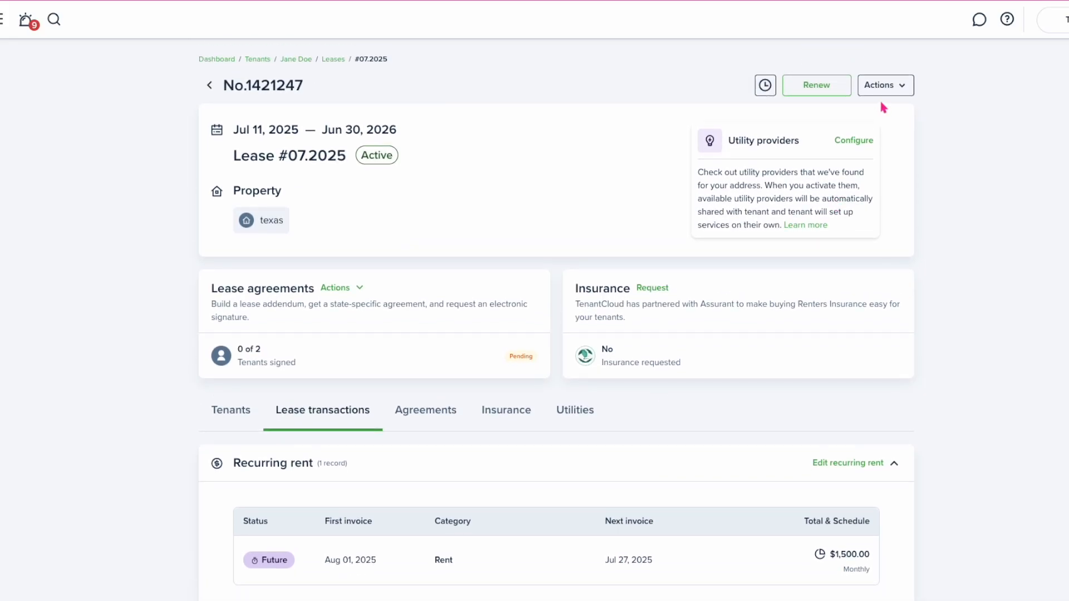
# Review the lease terms editor's end date and Fixed lease type, then cancel without changes
pyautogui.click(890, 86)
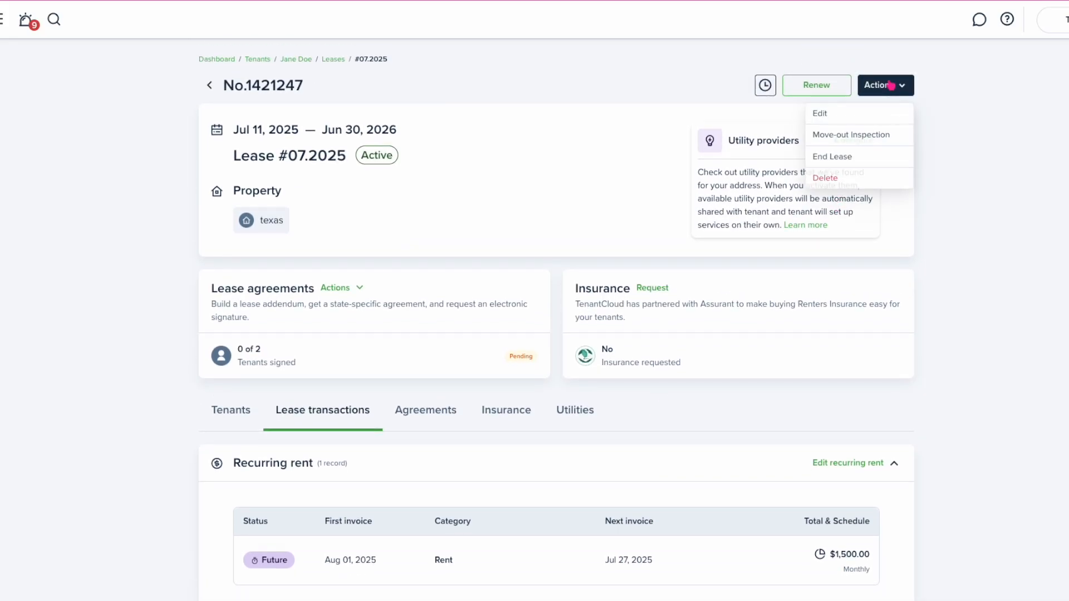
pyautogui.click(857, 114)
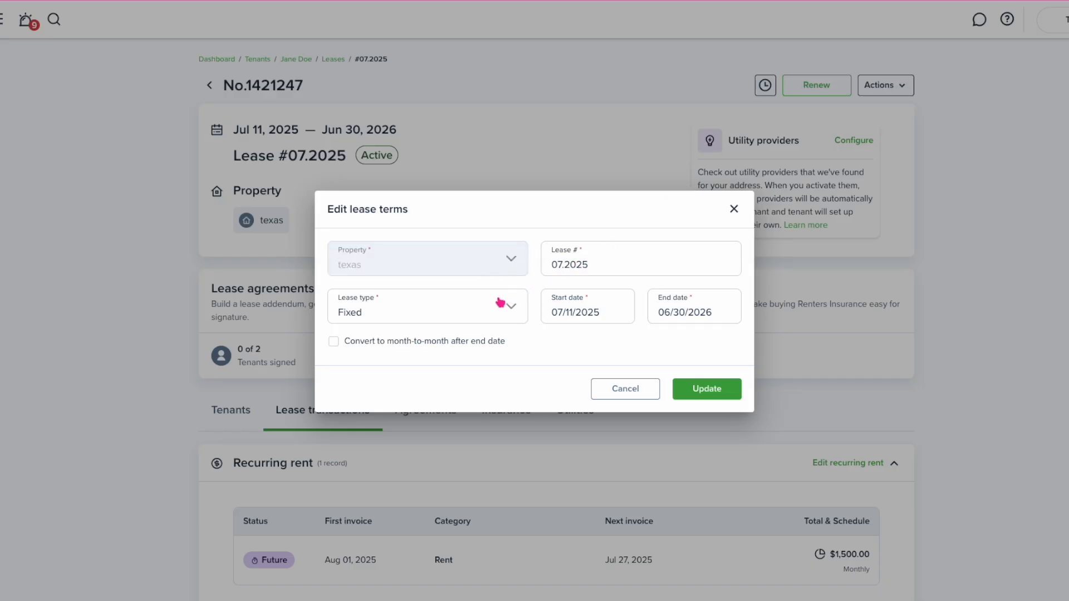
pyautogui.click(692, 315)
pyautogui.click(686, 317)
pyautogui.click(482, 309)
pyautogui.click(503, 318)
pyautogui.click(625, 389)
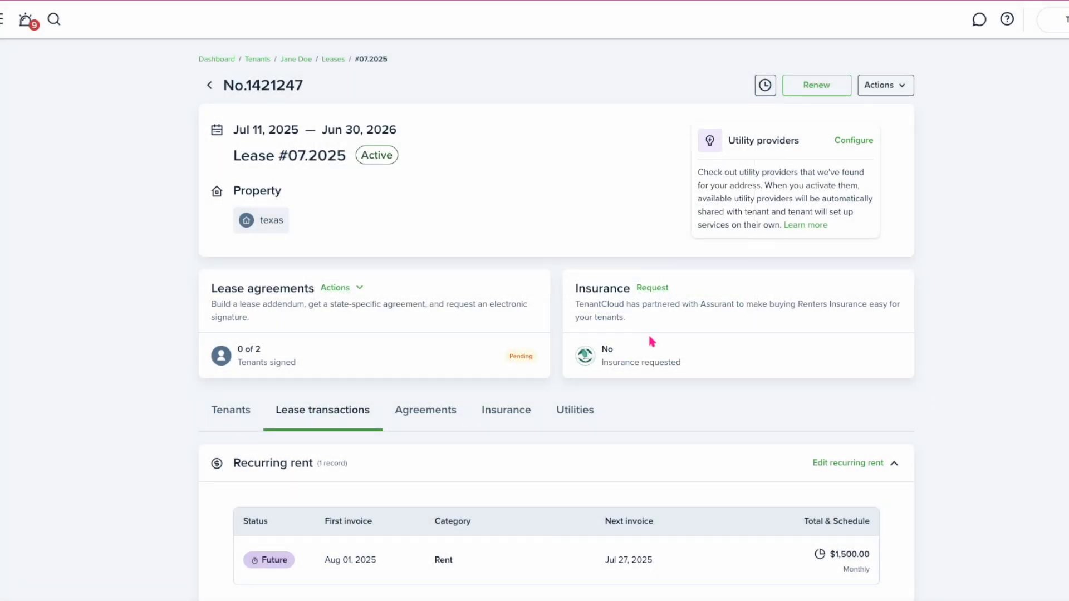
# Open the lease's recurring rent settings
pyautogui.scroll(-4, 649, 337)
pyautogui.scroll(-1, 651, 340)
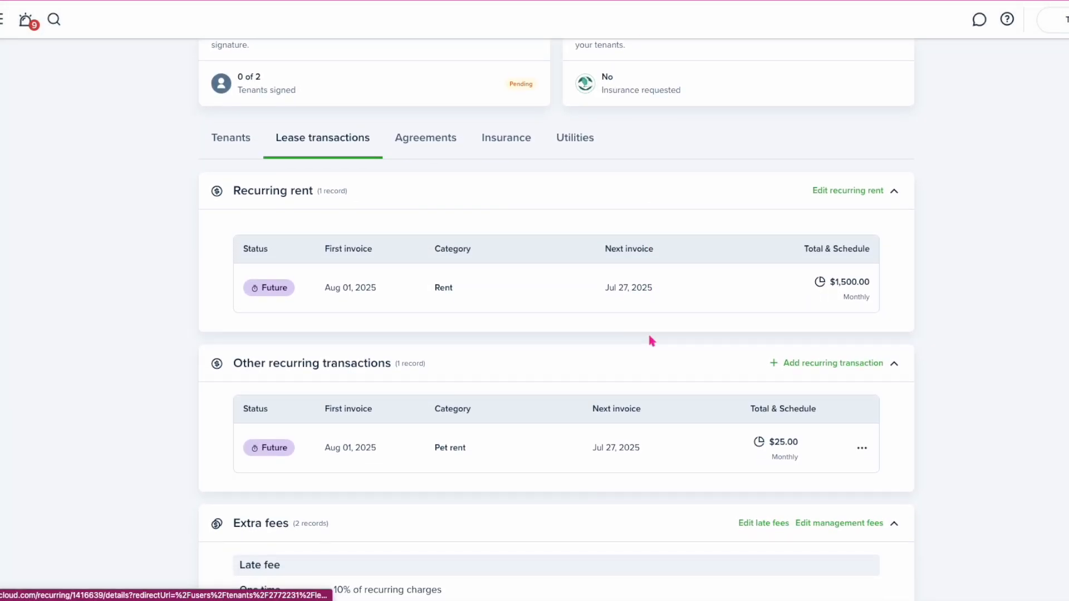
pyautogui.click(830, 195)
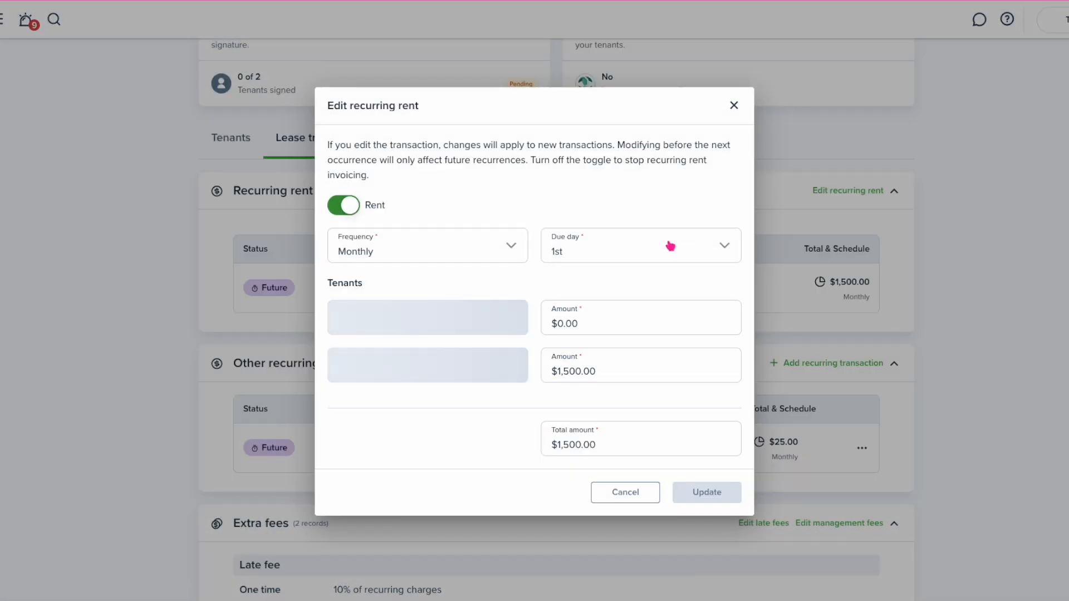
# Keep rent Monthly due on the 1st, change the total to $1,700.00, and save
pyautogui.click(490, 256)
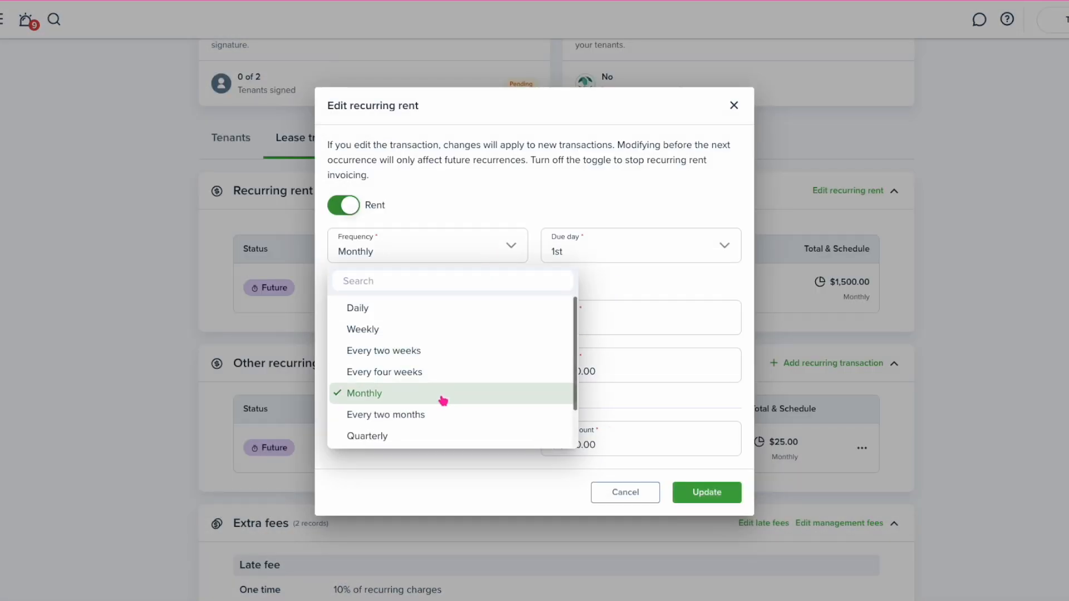
pyautogui.click(445, 374)
pyautogui.click(516, 248)
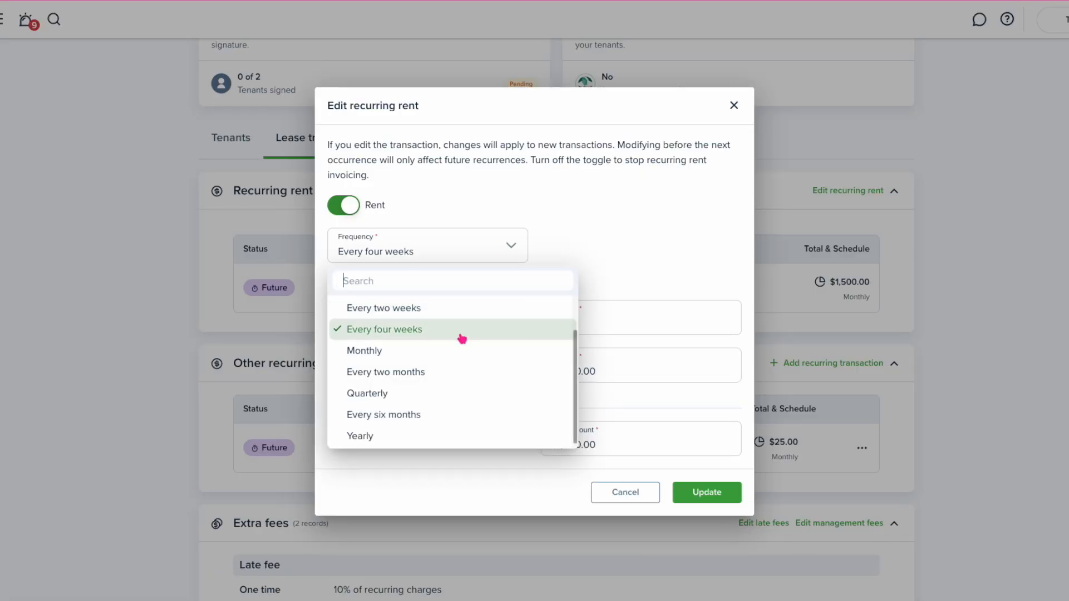
pyautogui.click(459, 355)
pyautogui.click(628, 250)
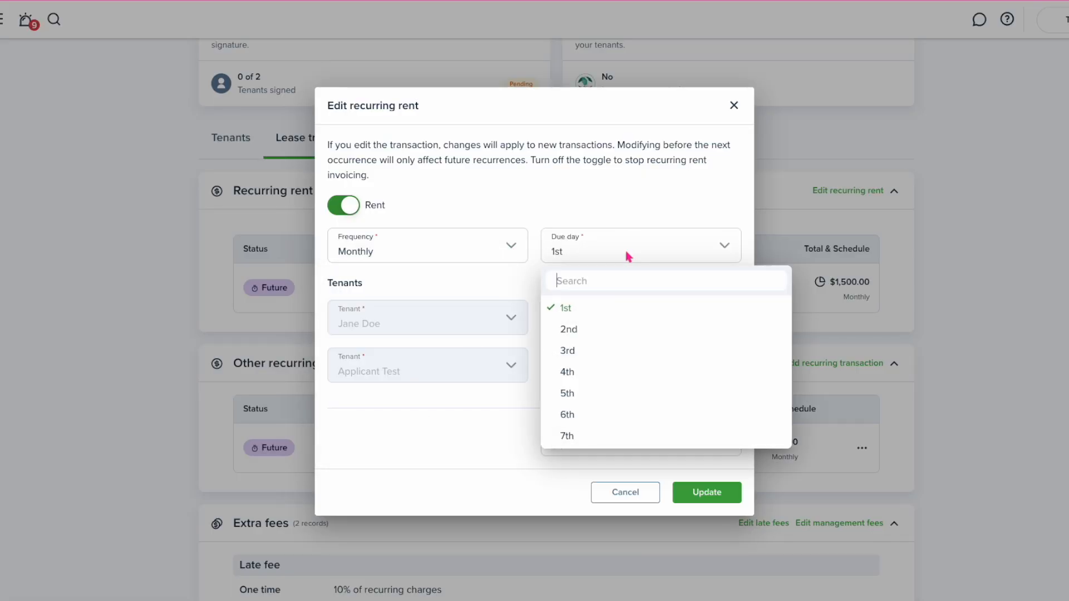
pyautogui.click(475, 441)
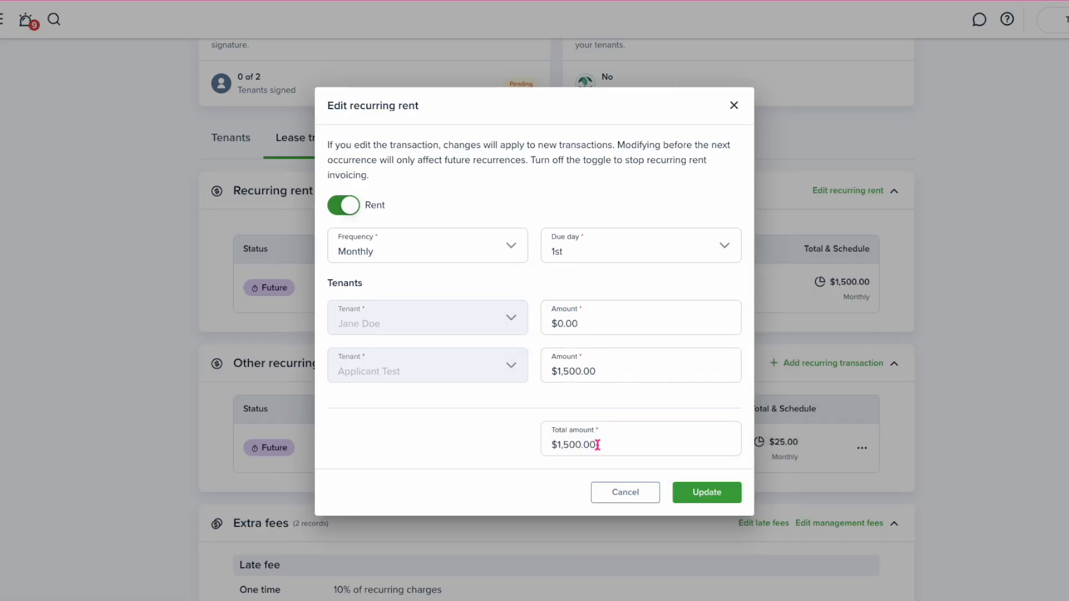
pyautogui.moveTo(597, 445); pyautogui.dragTo(539, 443)
pyautogui.write('1,700')
pyautogui.click(559, 383)
pyautogui.click(705, 500)
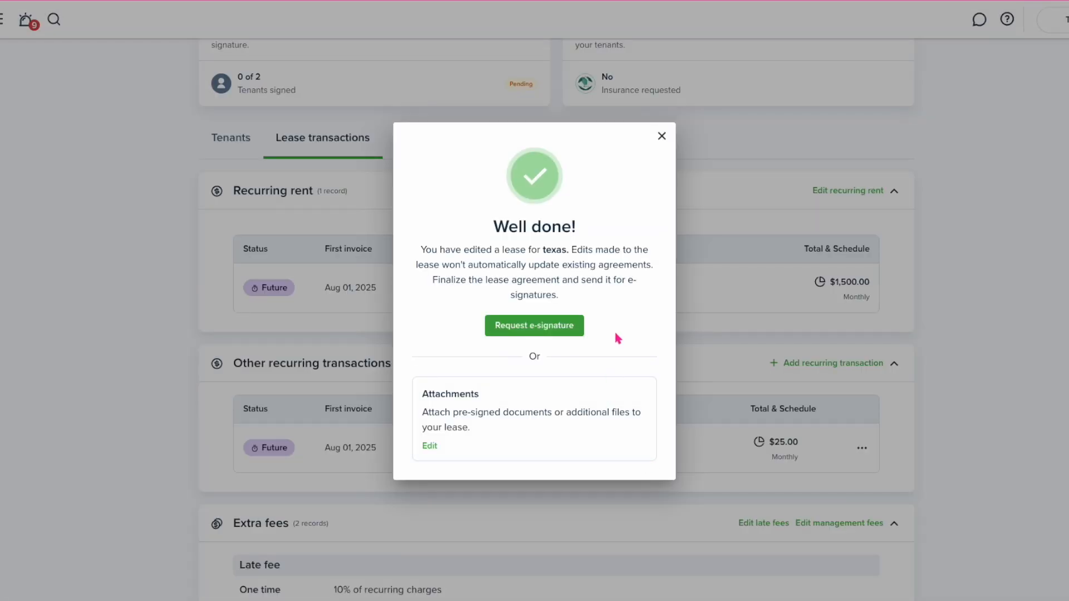
pyautogui.click(662, 137)
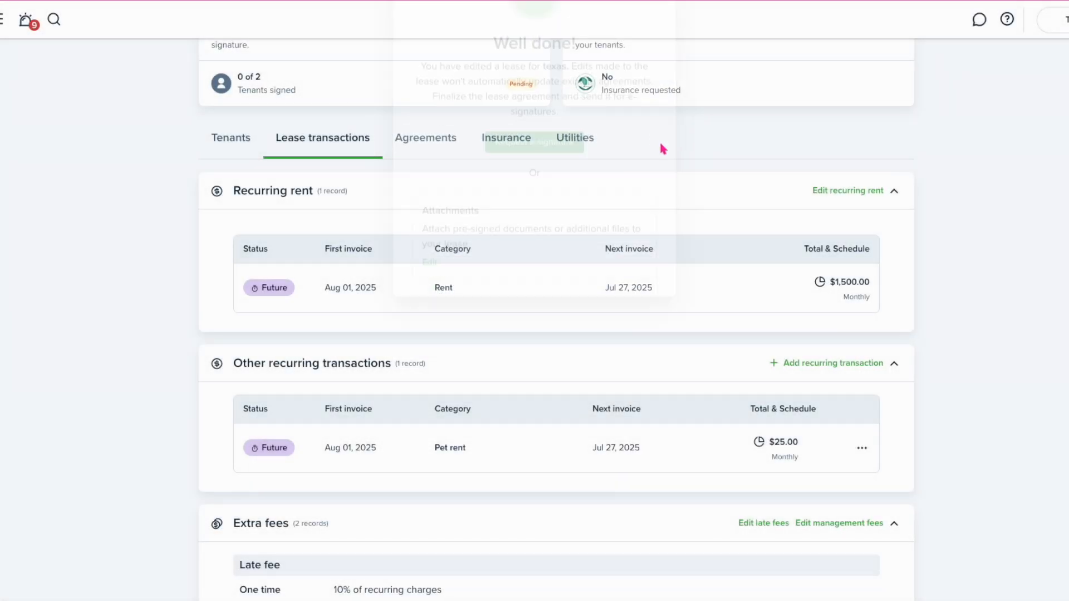
pyautogui.scroll(-1, 735, 401)
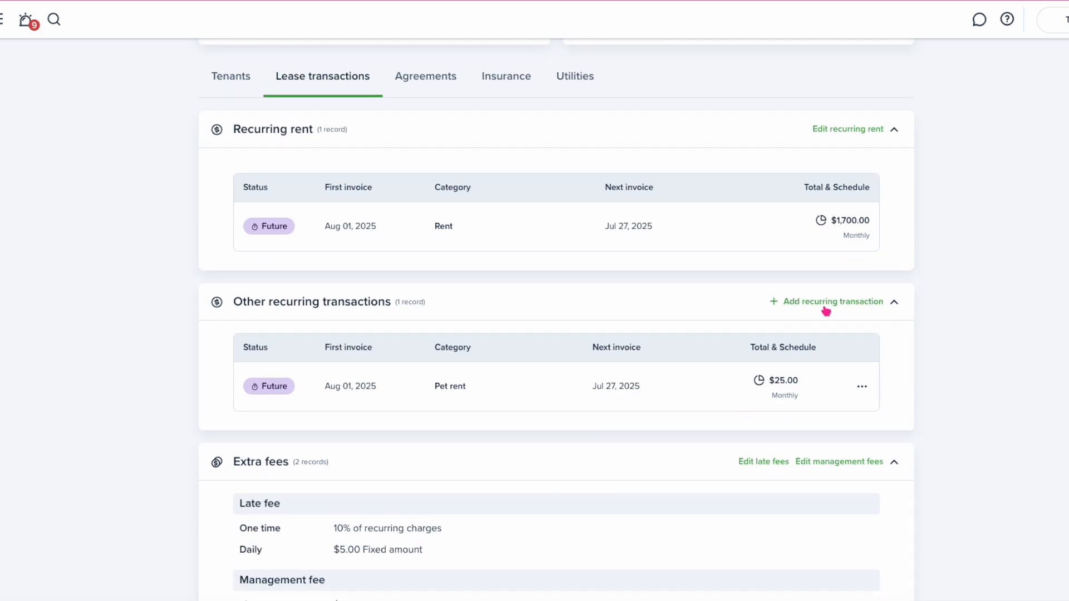
# Open the Pet rent recurring transaction editor and close it without changes
pyautogui.click(862, 387)
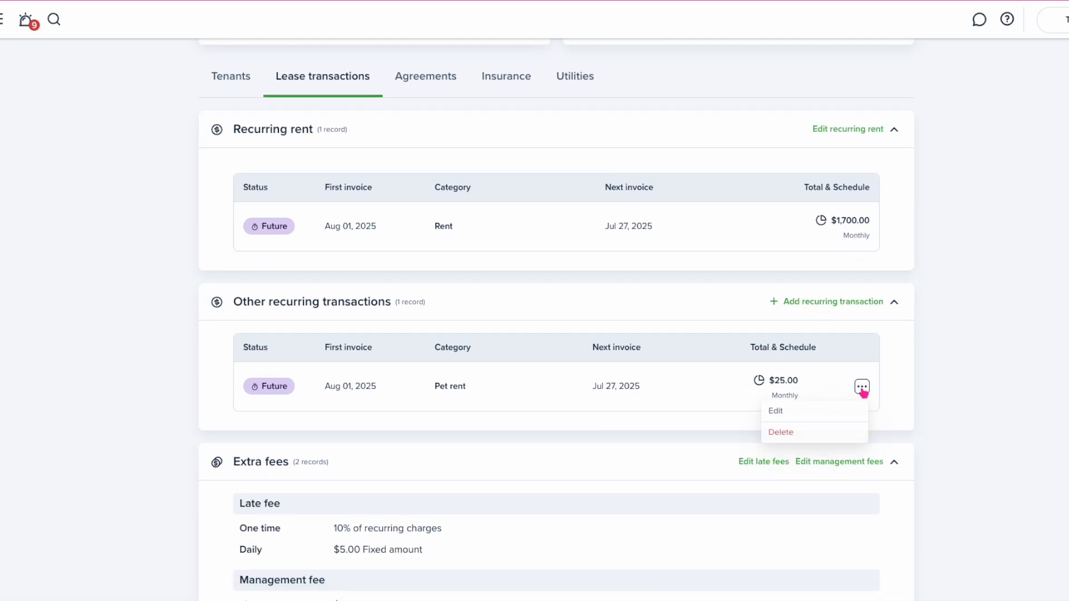
pyautogui.click(811, 415)
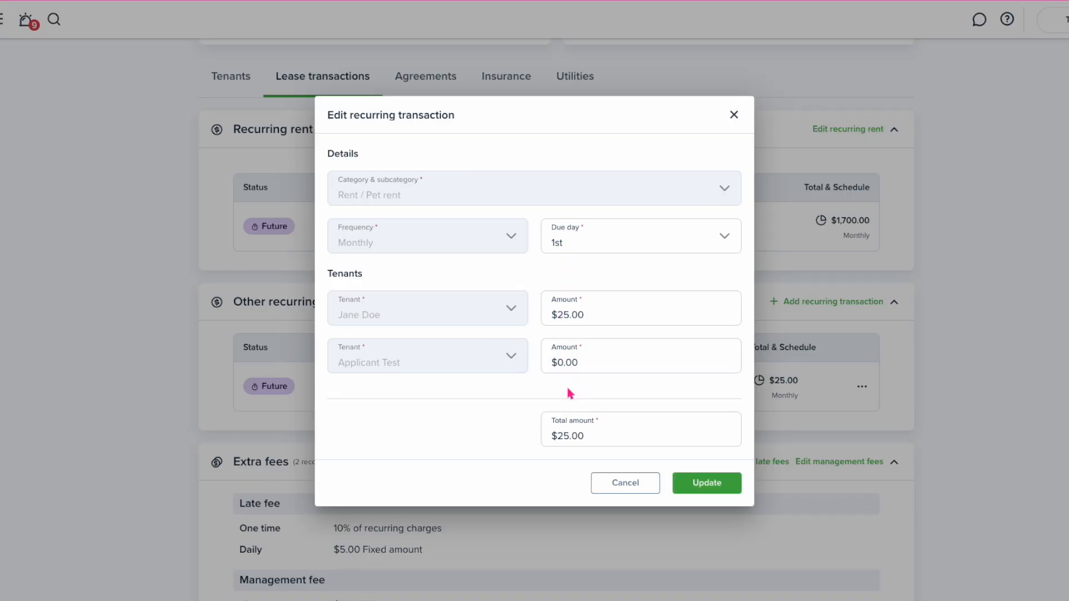
pyautogui.click(626, 484)
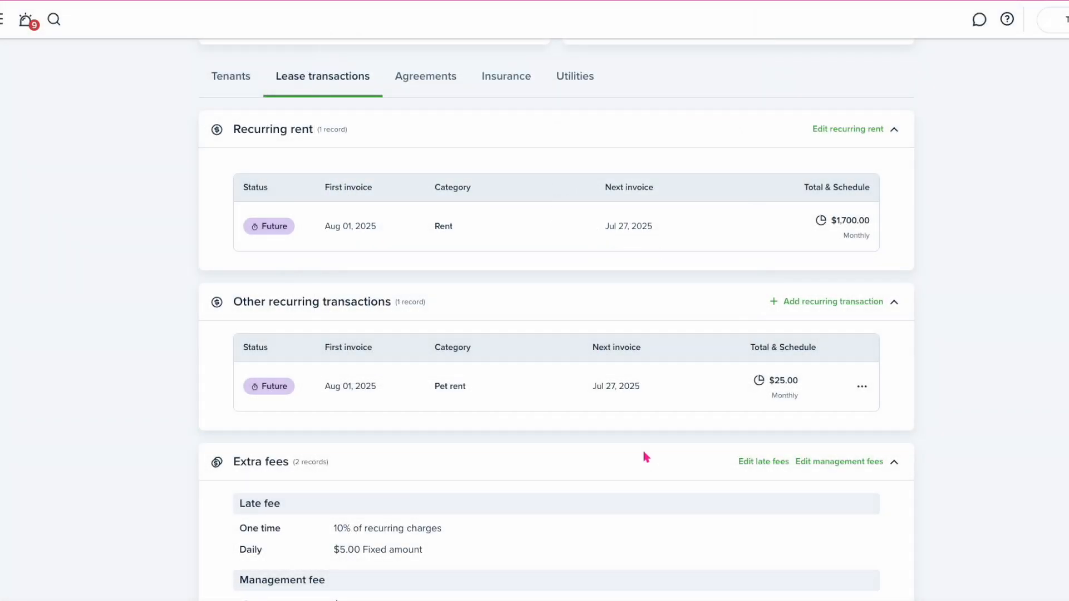
pyautogui.scroll(-3, 644, 458)
# Set the late-fee grace period cutoff time to 05:00 PM and save it
pyautogui.click(762, 362)
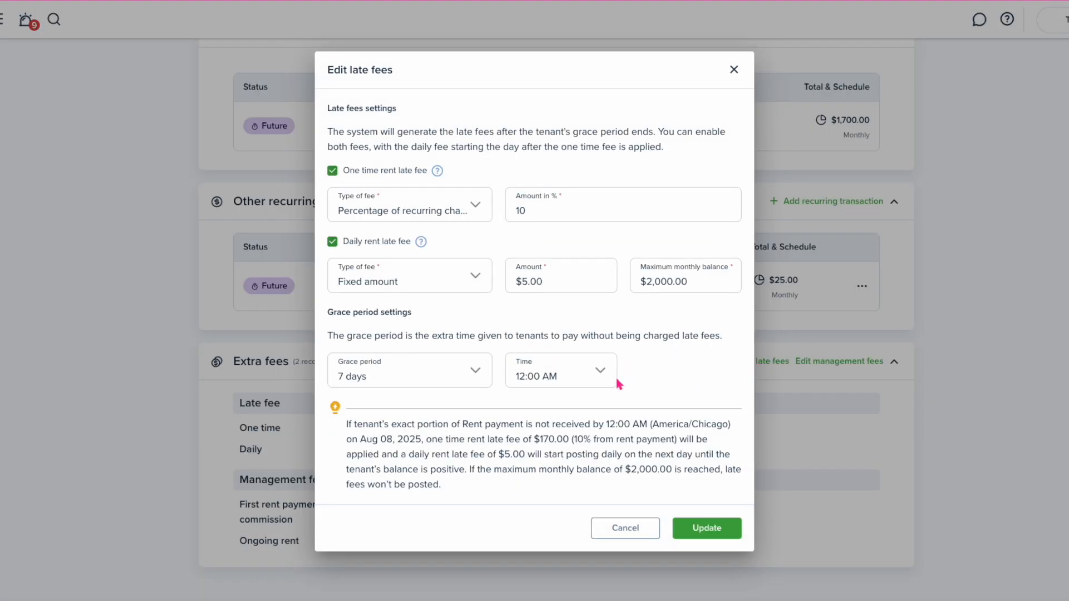
pyautogui.click(599, 380)
pyautogui.scroll(-5, 565, 499)
pyautogui.click(554, 453)
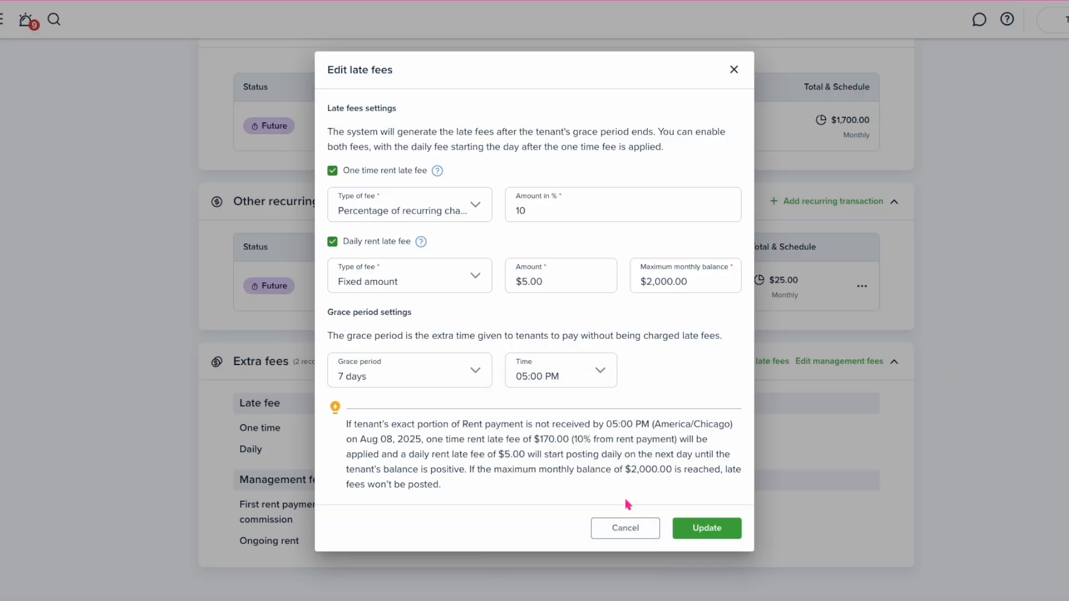
pyautogui.click(690, 533)
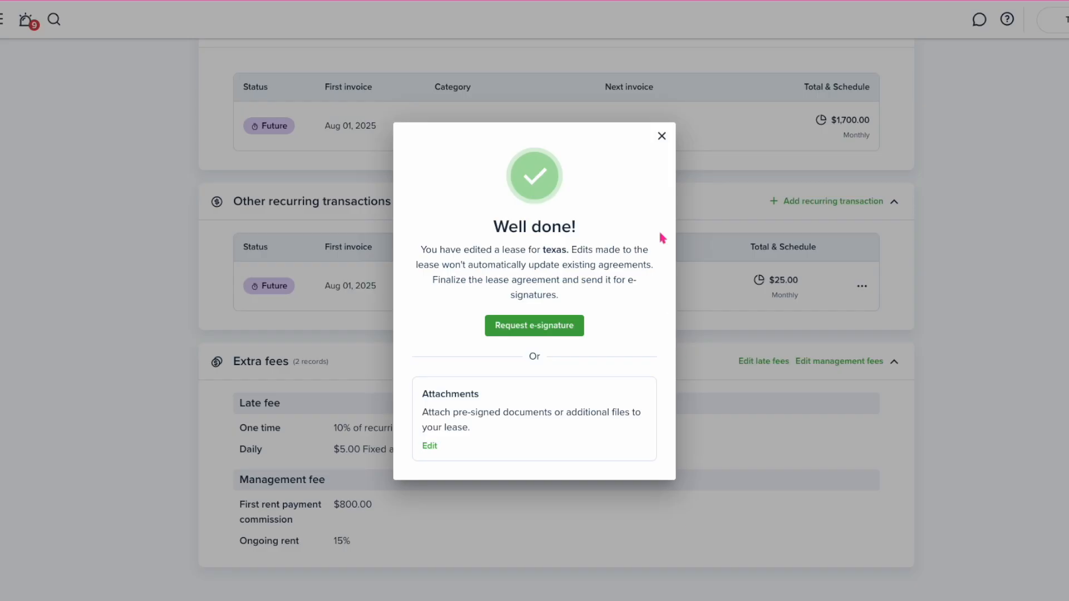
pyautogui.click(661, 136)
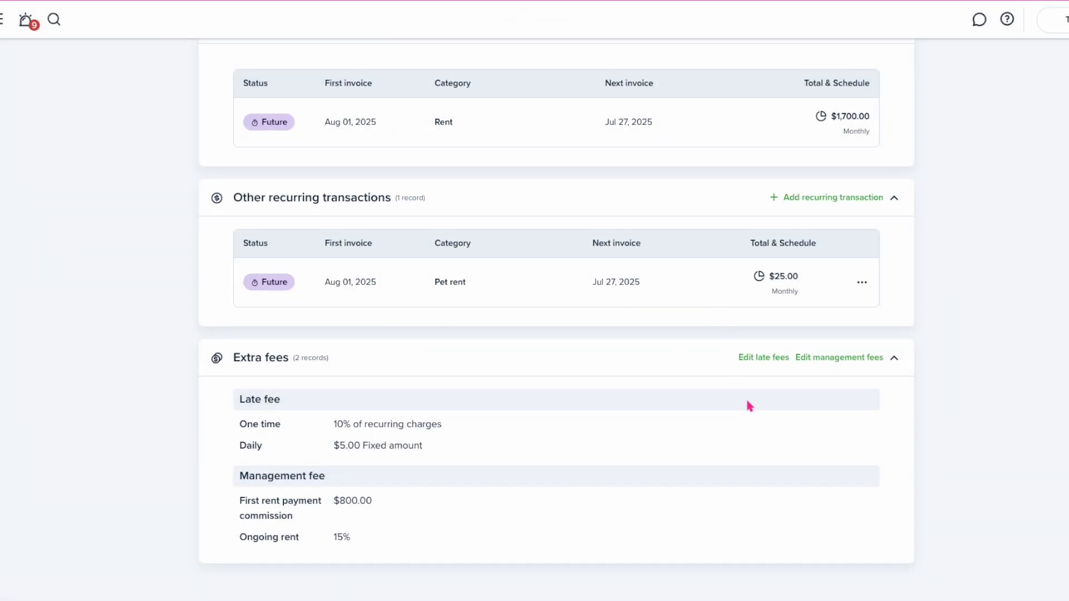
# Look at the management fee settings unchanged, then return to the tenant's profile page
pyautogui.click(838, 362)
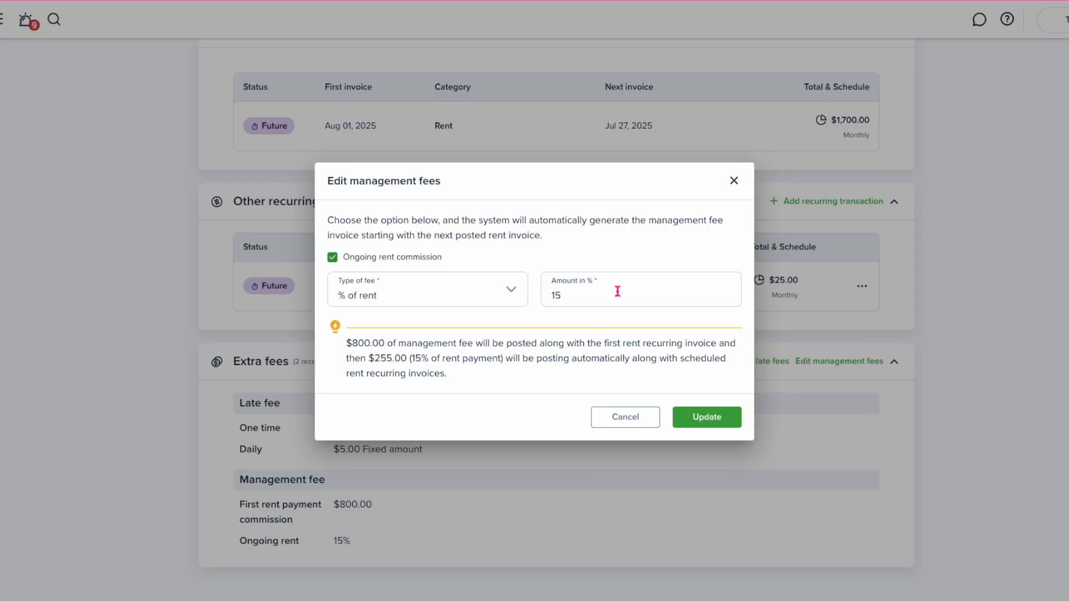
pyautogui.click(735, 181)
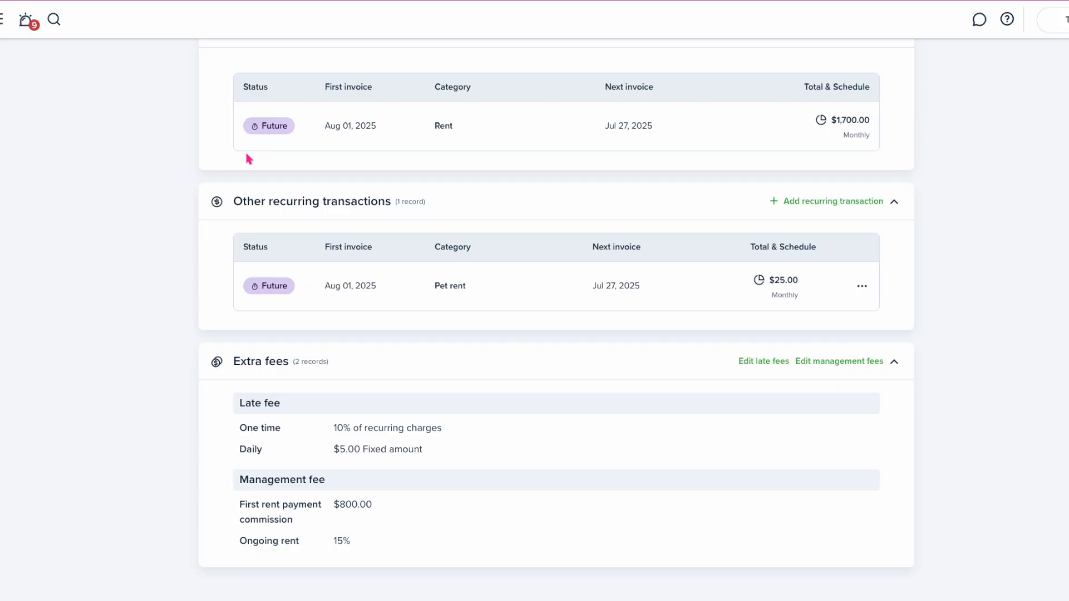
pyautogui.scroll(10, 248, 160)
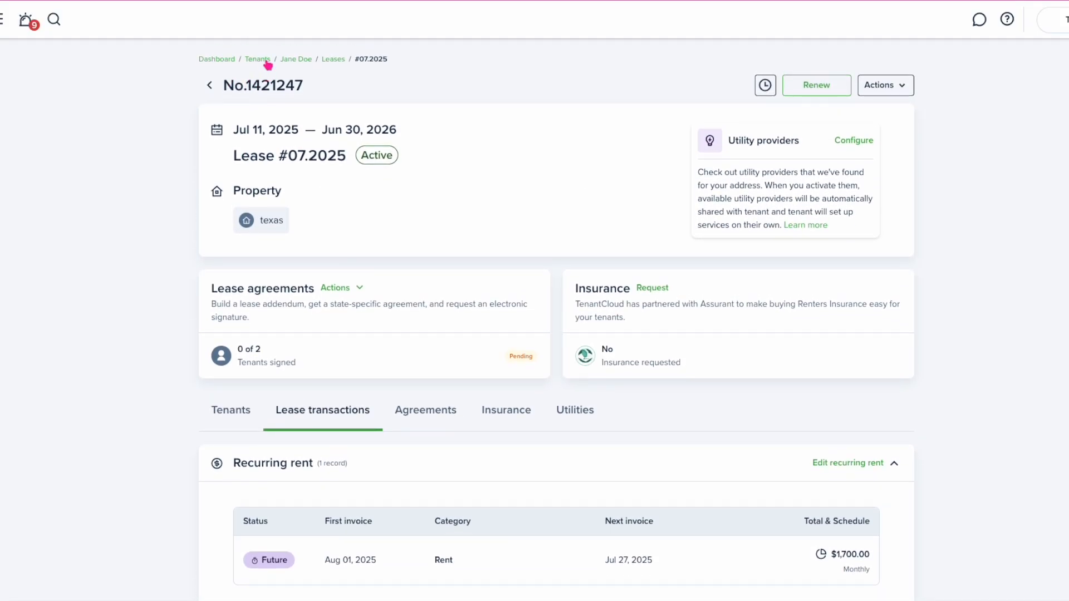
pyautogui.click(296, 61)
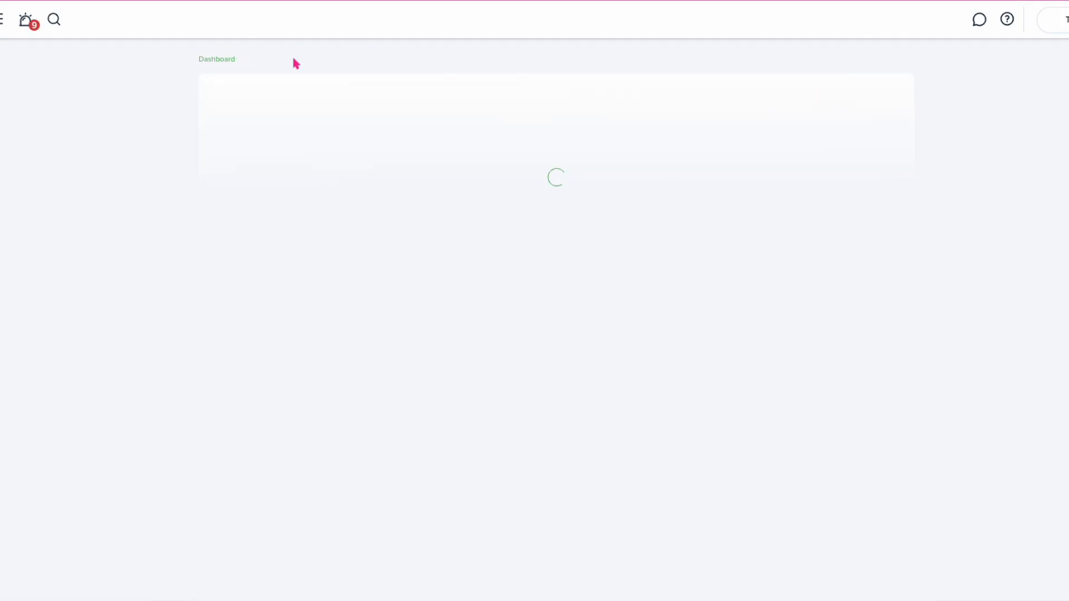
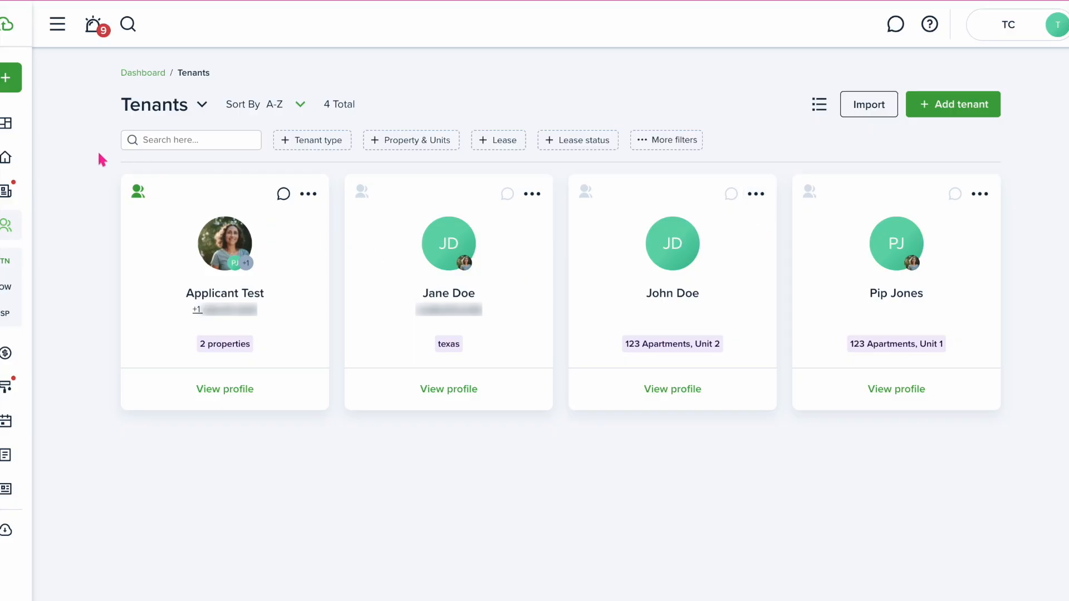
# From Contacts > Tenants, start an Advanced move in for the Unit 2 tenant
pyautogui.click(18, 121)
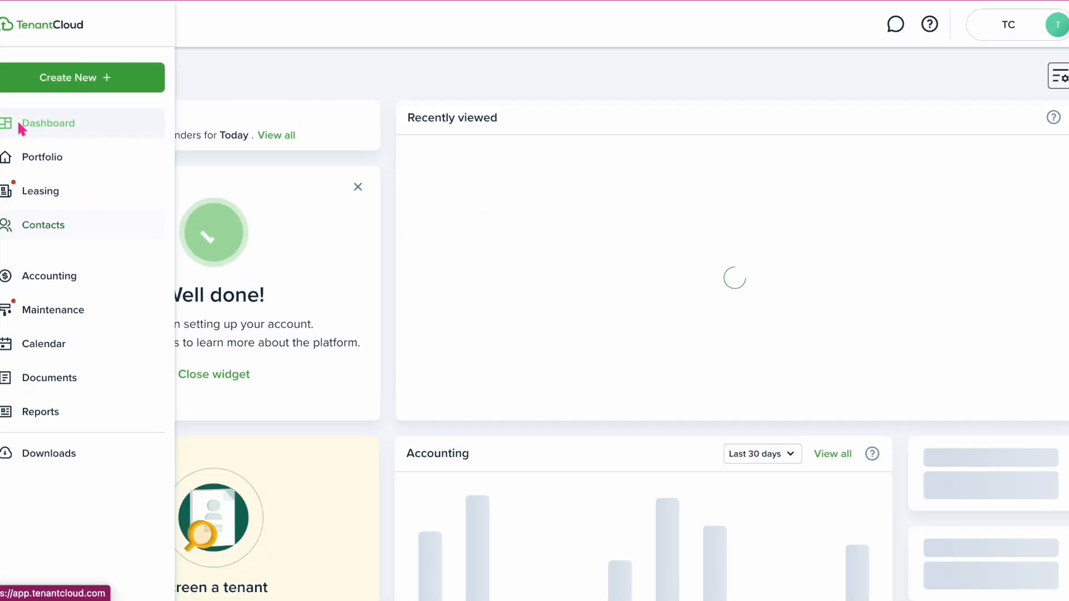
pyautogui.click(61, 229)
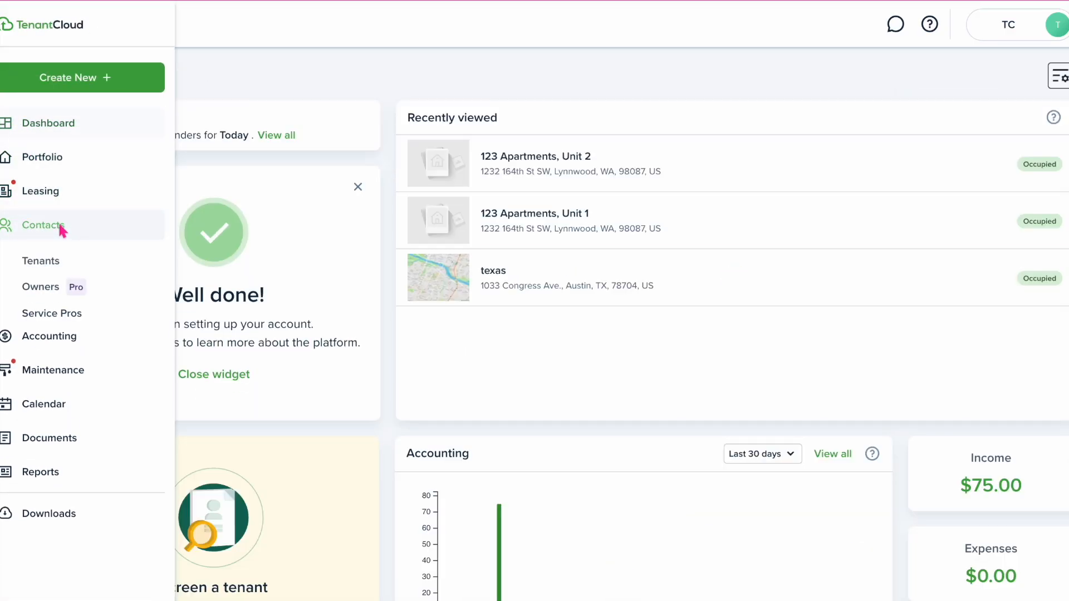
pyautogui.click(58, 264)
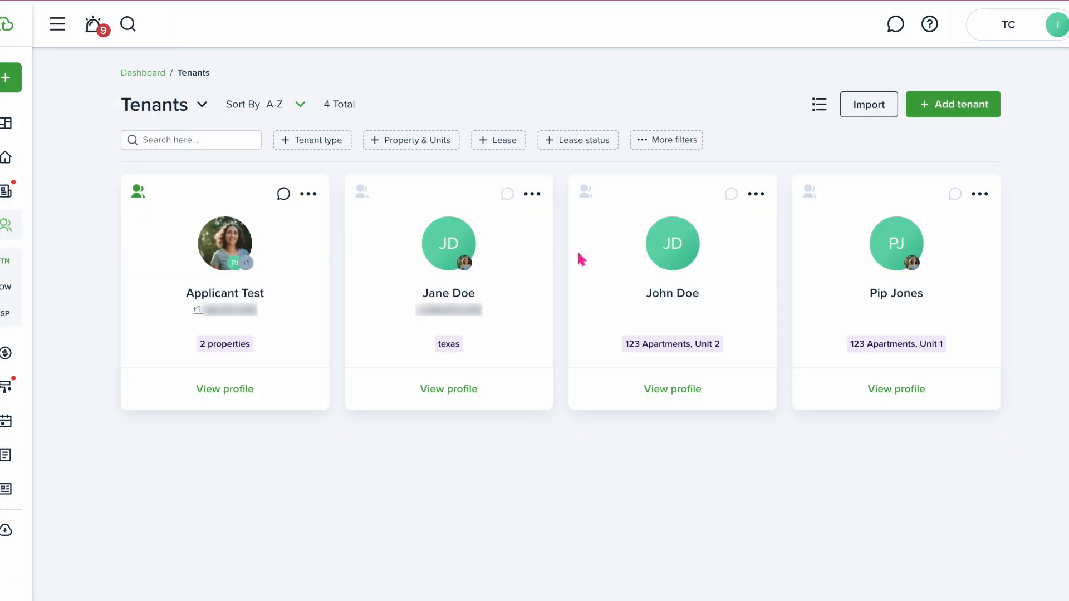
pyautogui.click(756, 196)
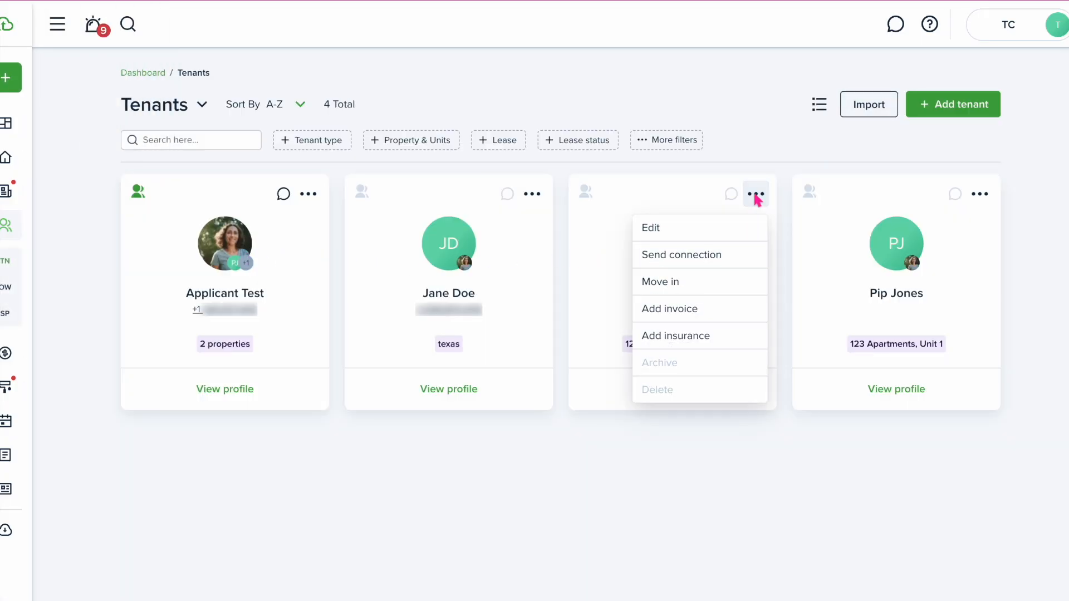
pyautogui.click(695, 280)
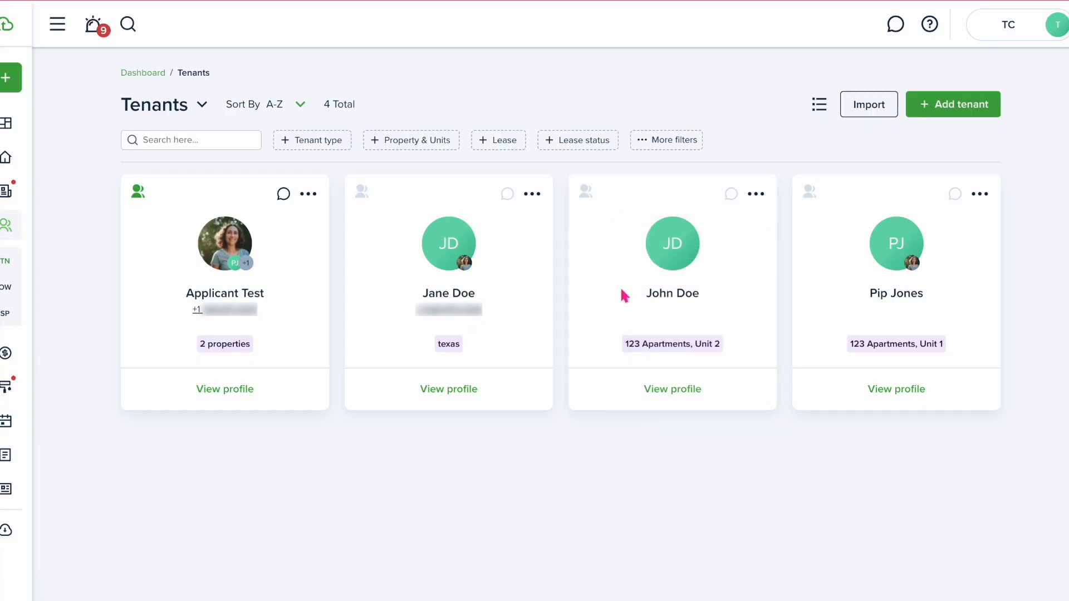
pyautogui.click(697, 293)
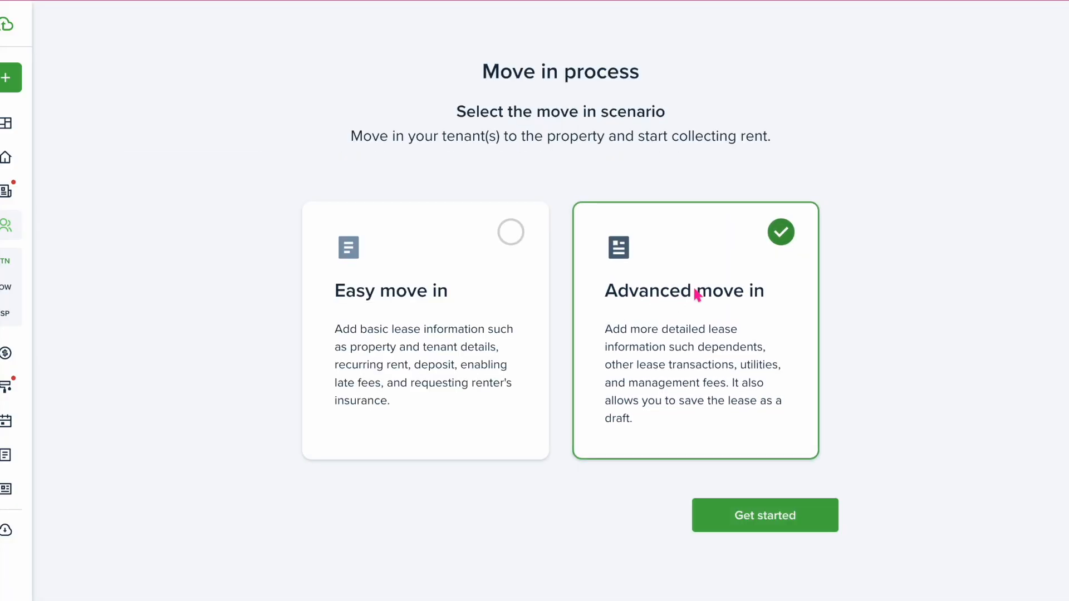
pyautogui.click(758, 526)
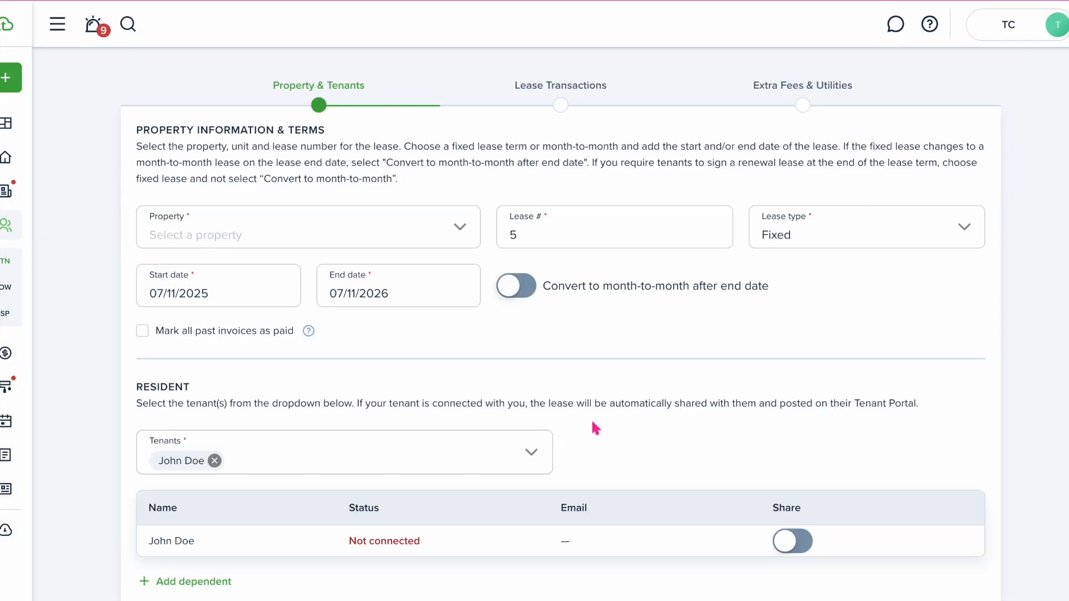
# Choose texas as the lease's property
pyautogui.click(434, 240)
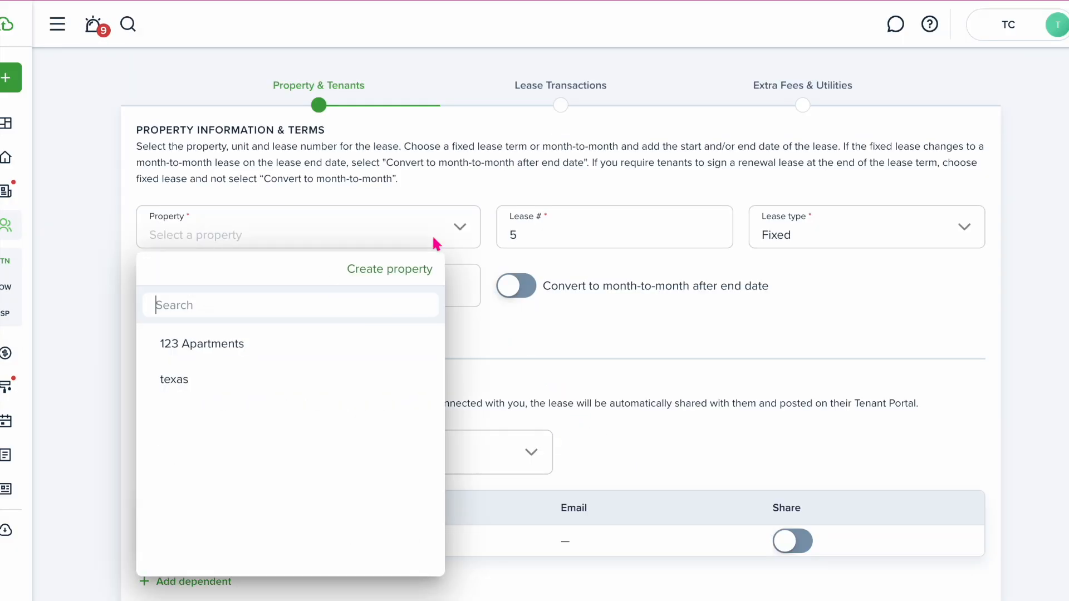
pyautogui.click(286, 390)
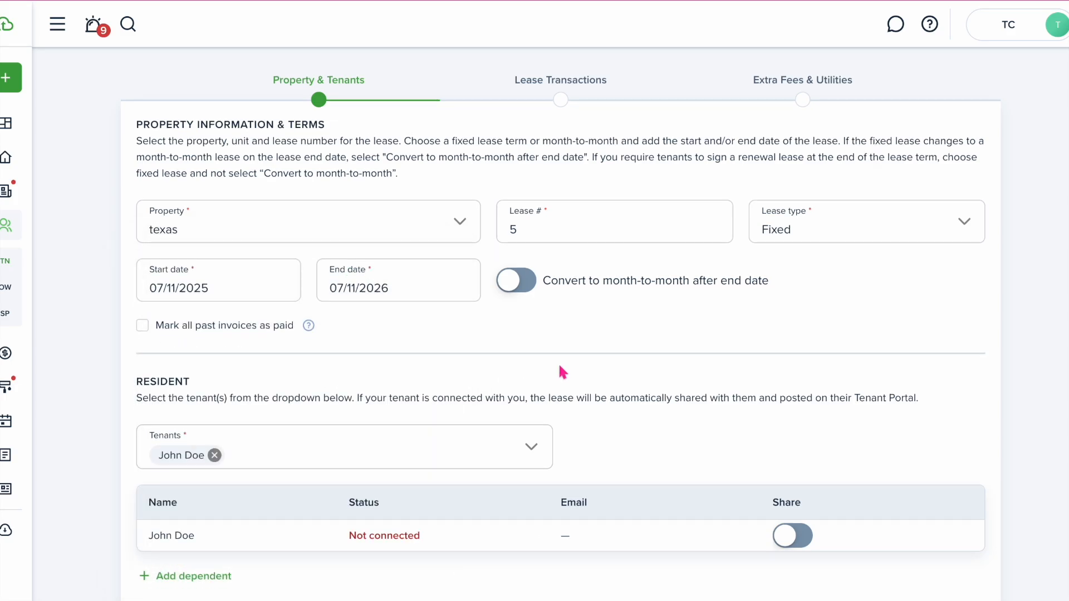
pyautogui.scroll(-2, 561, 370)
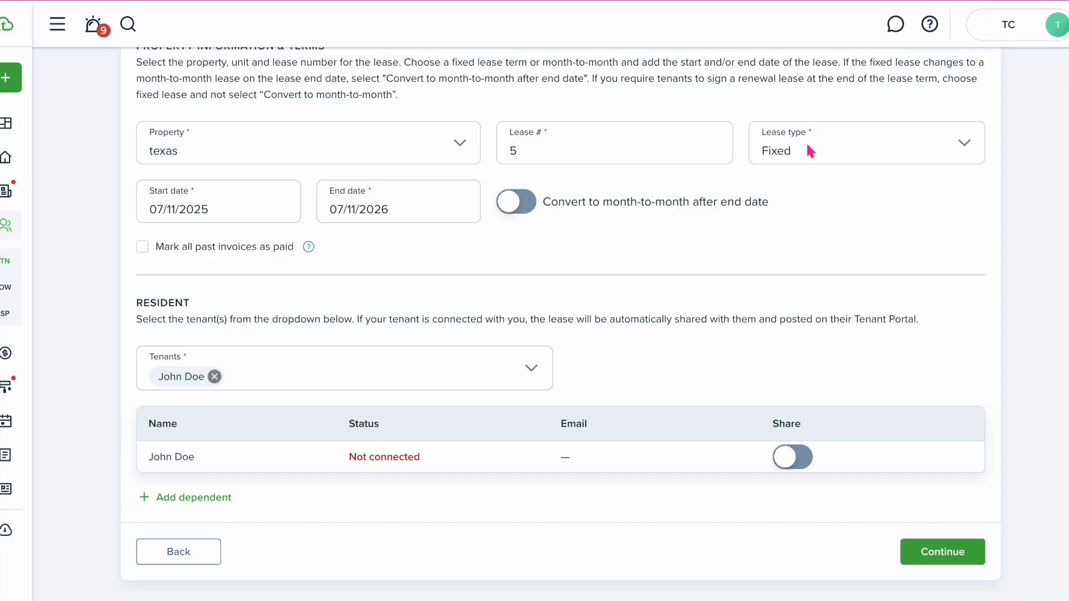
# Set the lease term from 09/01/2025 to 08/31/2026
pyautogui.click(224, 211)
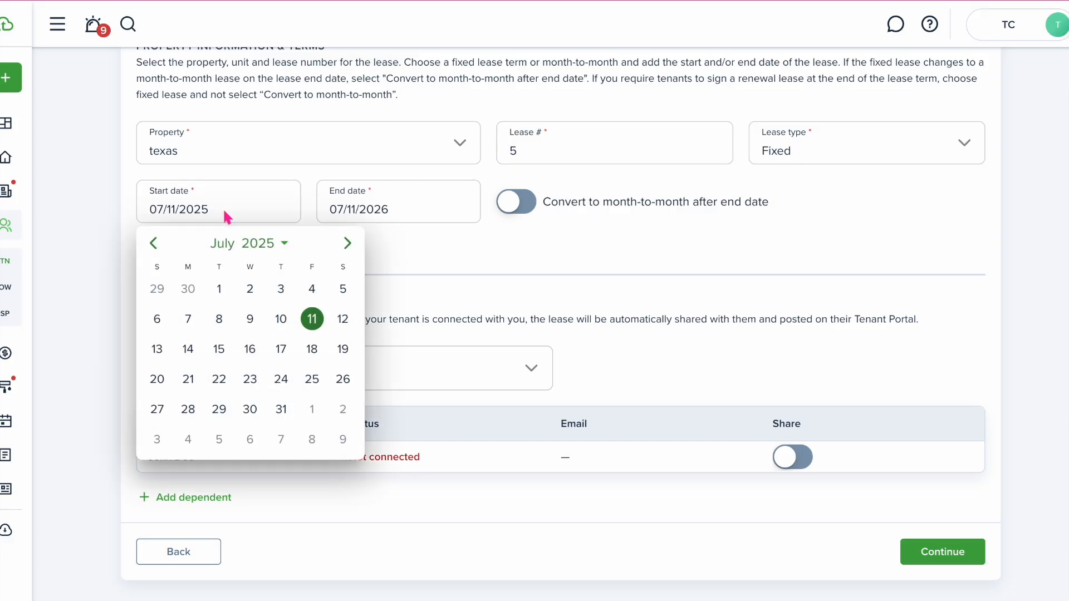
pyautogui.click(345, 245)
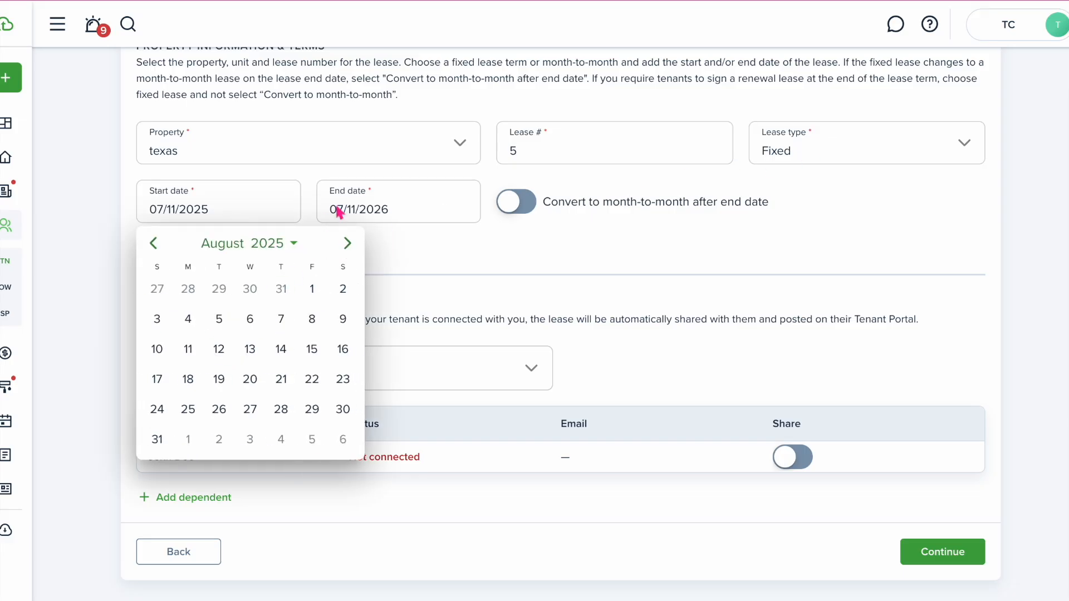
pyautogui.click(346, 245)
pyautogui.click(188, 289)
pyautogui.click(385, 205)
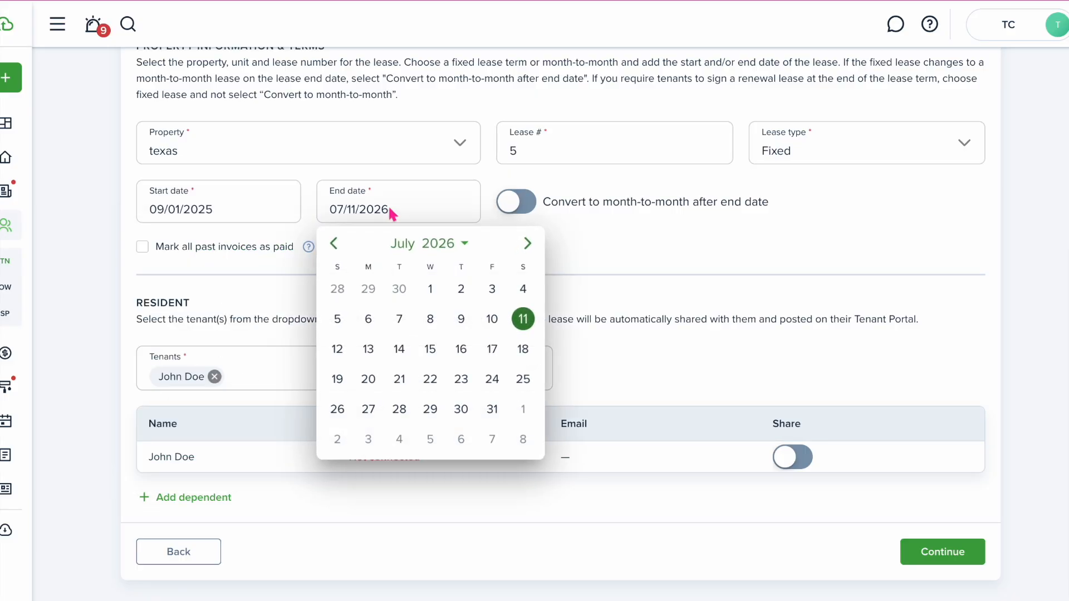
pyautogui.click(528, 243)
pyautogui.click(367, 439)
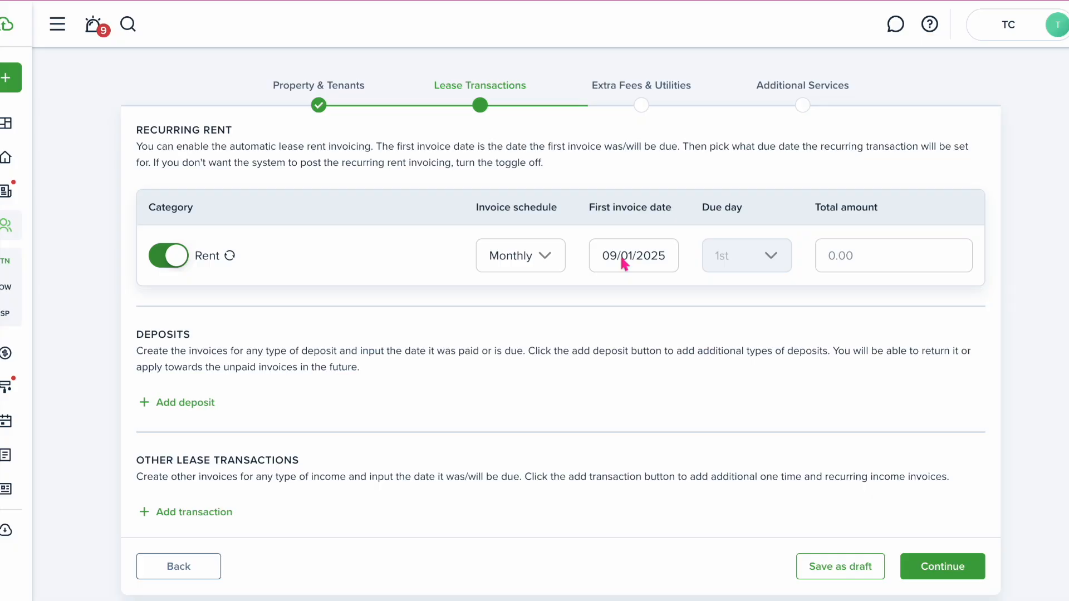
# Set monthly rent to 1500 with the first invoice on 10/01/2025
pyautogui.click(623, 262)
pyautogui.click(800, 294)
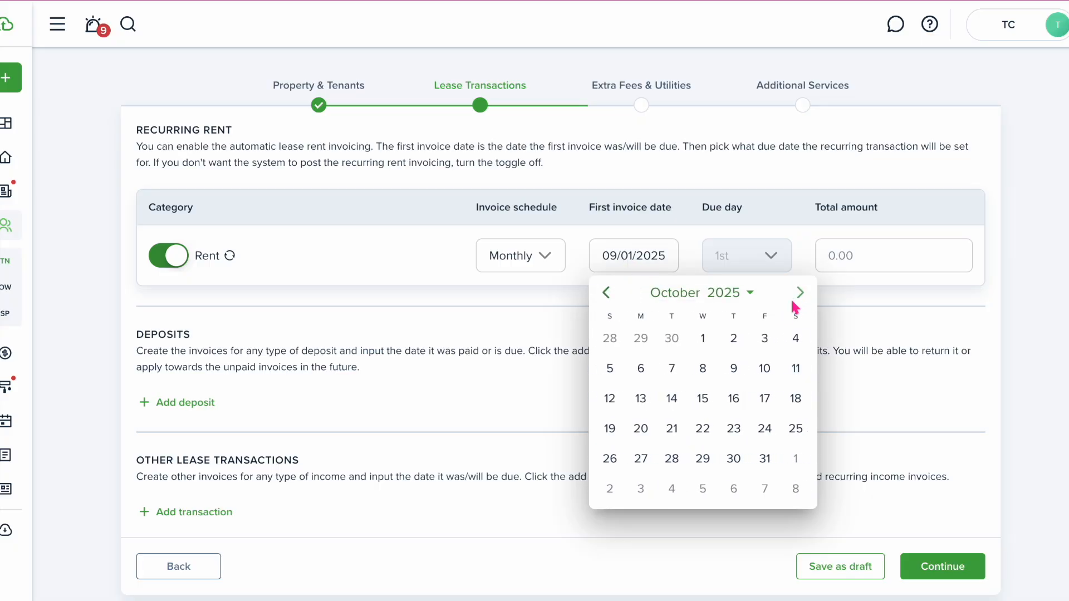
pyautogui.click(701, 340)
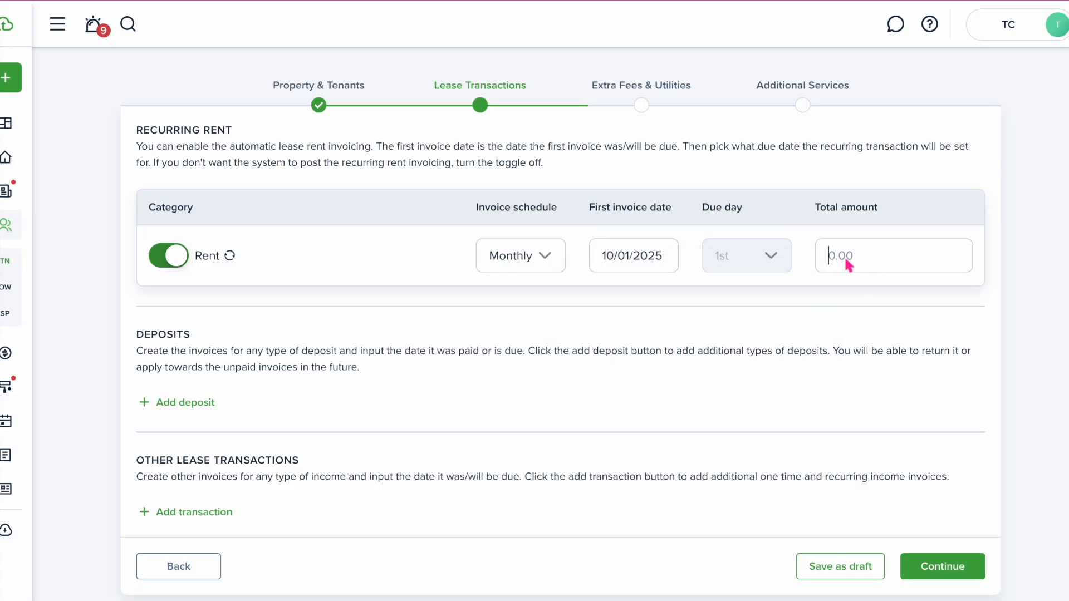
pyautogui.write('1500')
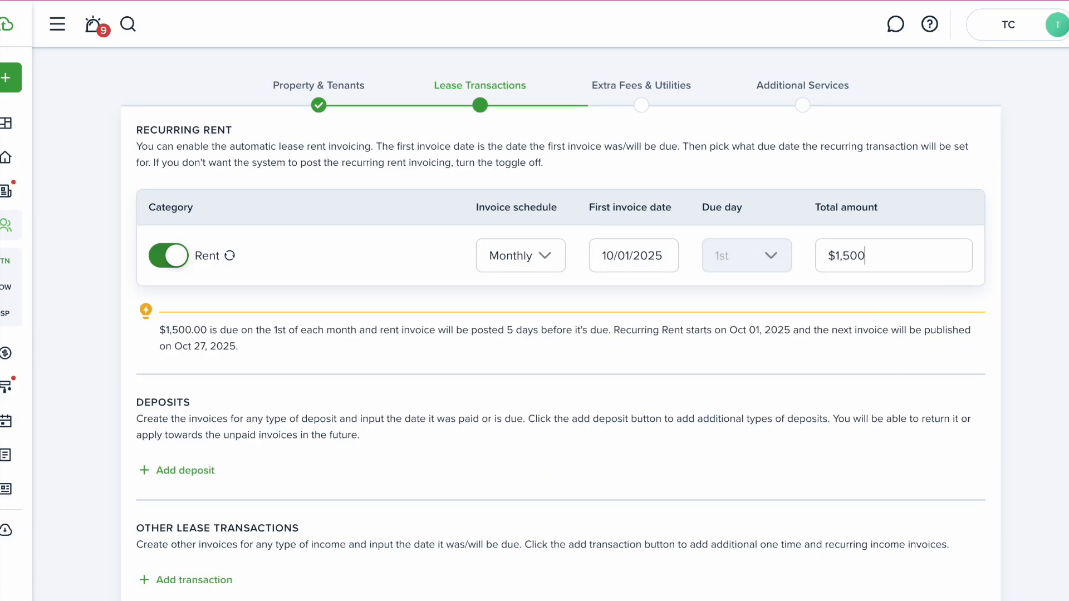
pyautogui.scroll(-1, 322, 392)
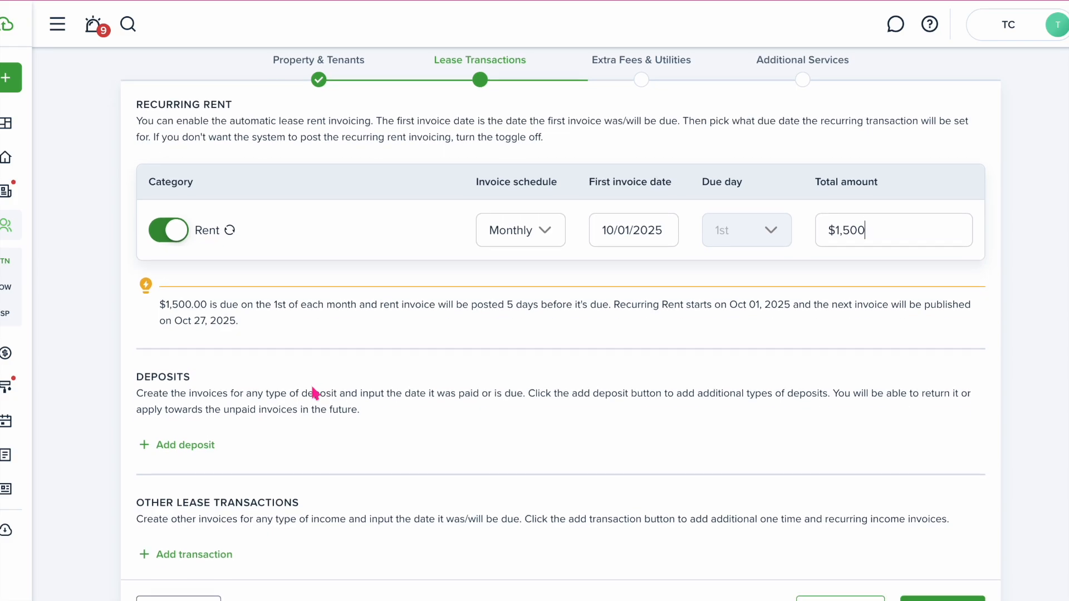
# Add a $1,500.00 deposit invoiced on 09/01/2025
pyautogui.click(210, 408)
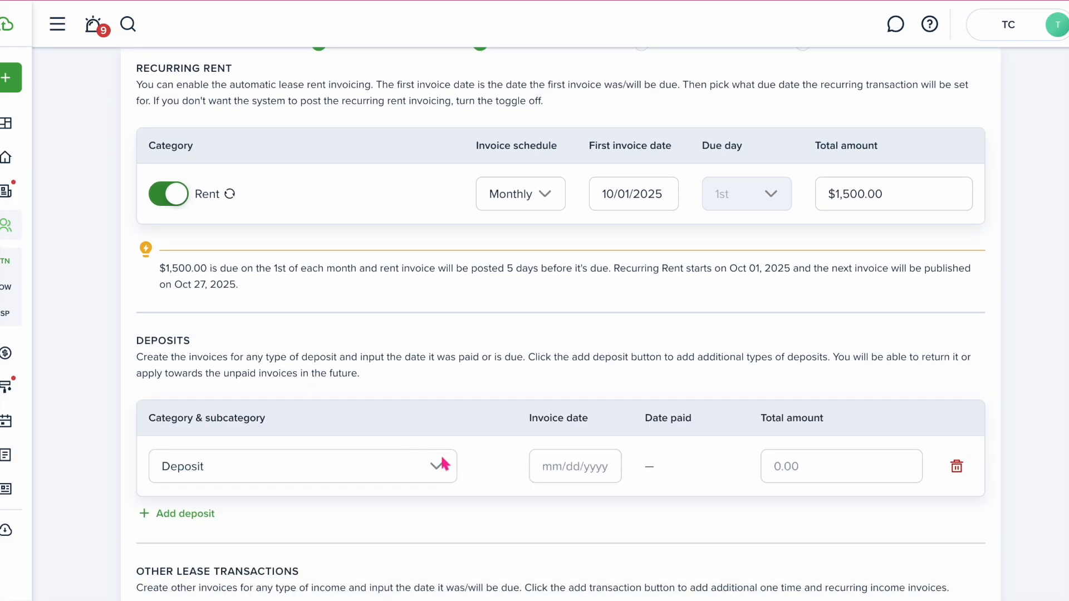
pyautogui.click(579, 466)
pyautogui.doubleClick(737, 229)
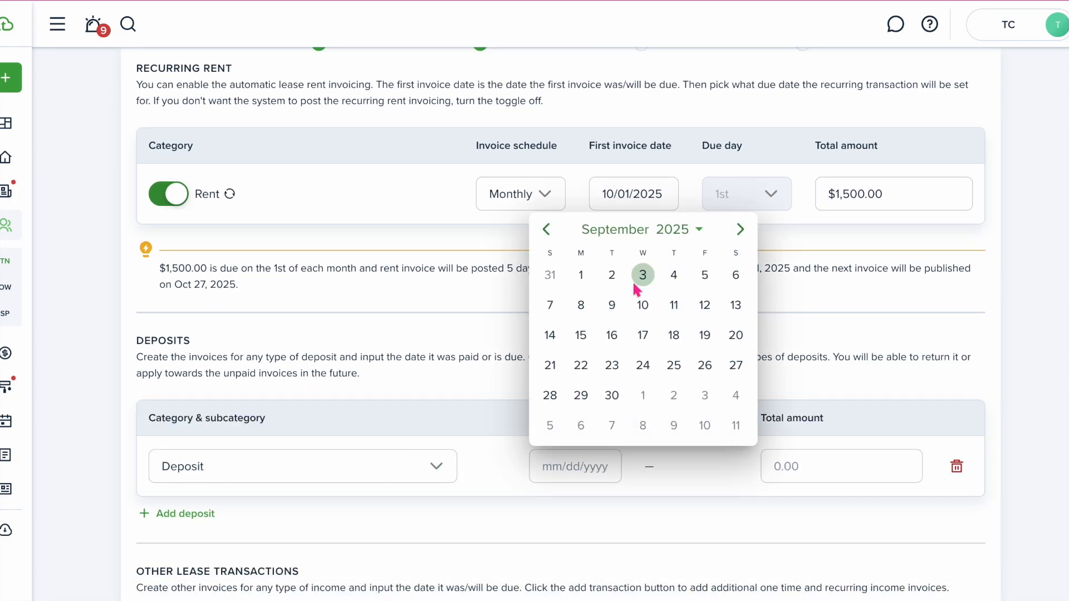
pyautogui.click(577, 275)
pyautogui.click(812, 468)
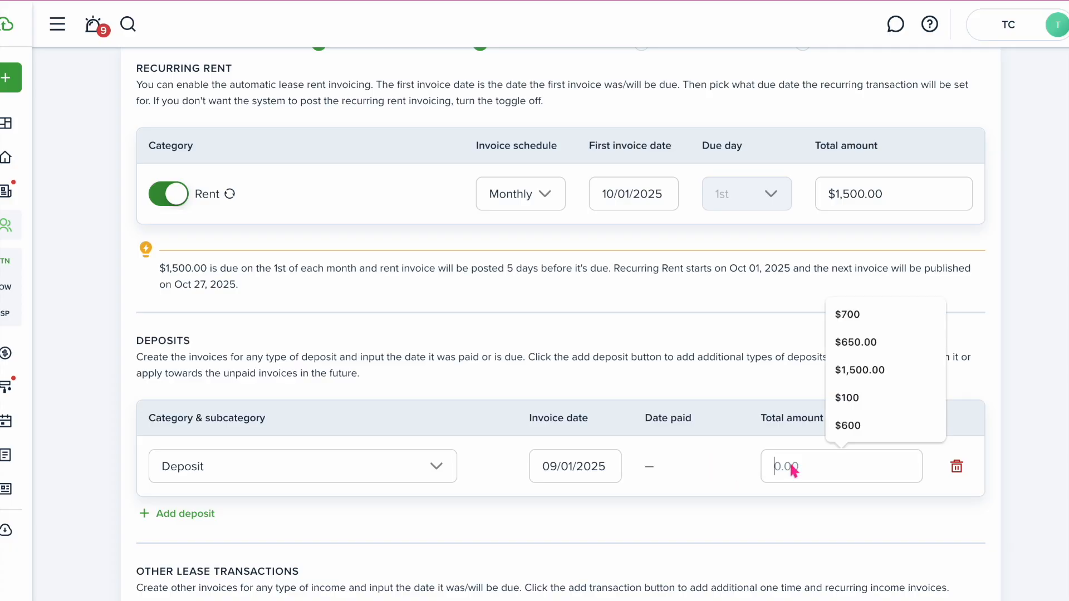
pyautogui.write('1,500')
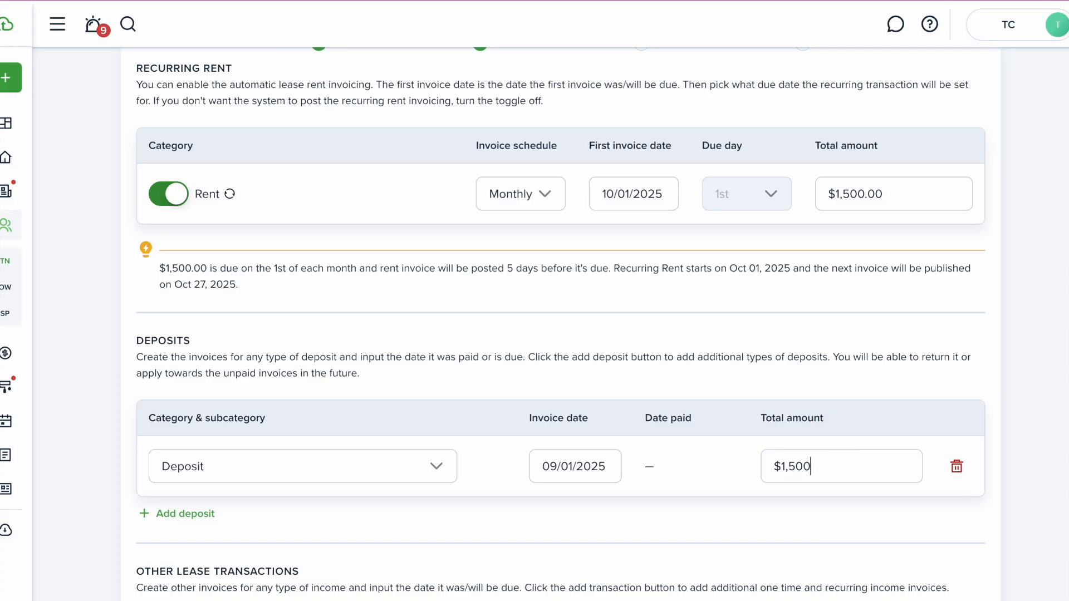
pyautogui.click(669, 501)
pyautogui.scroll(-3, 671, 501)
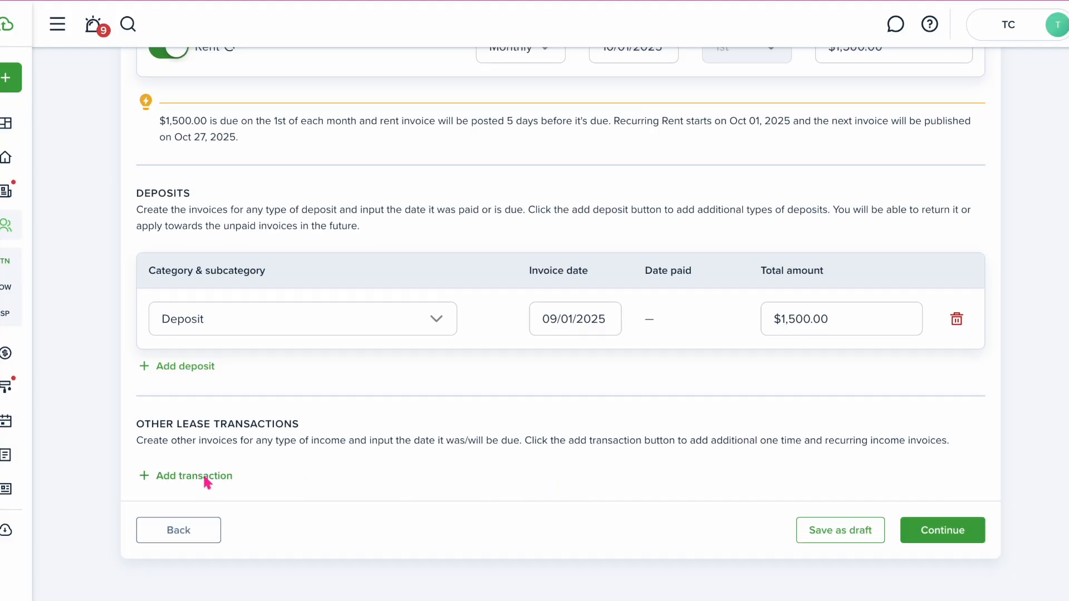
# Add a one-time Rent / Standard rent transaction of $1,500 dated 09/01/2025
pyautogui.click(204, 477)
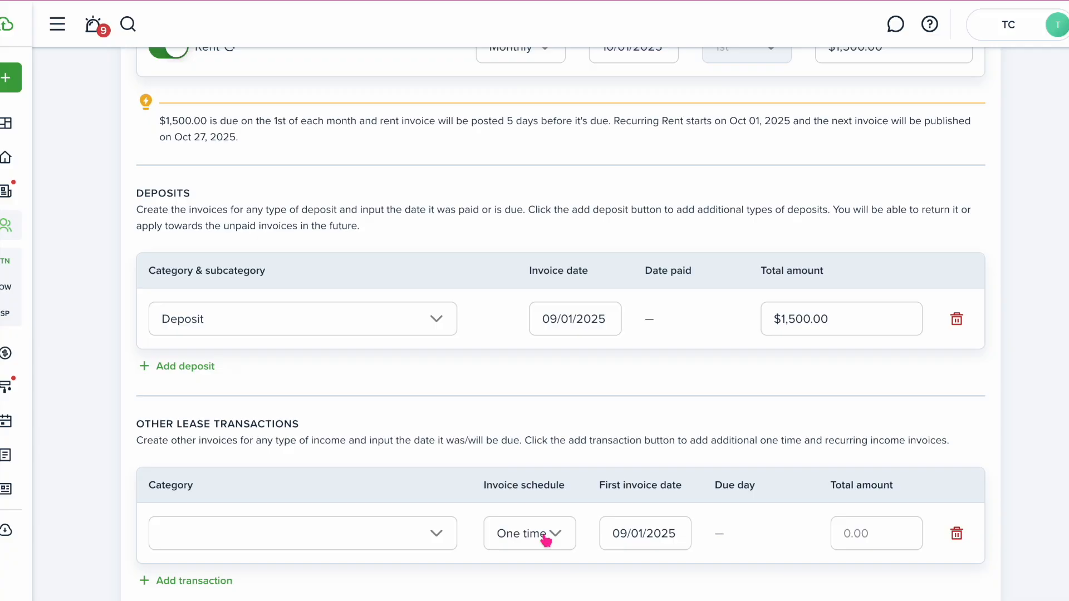
pyautogui.click(437, 536)
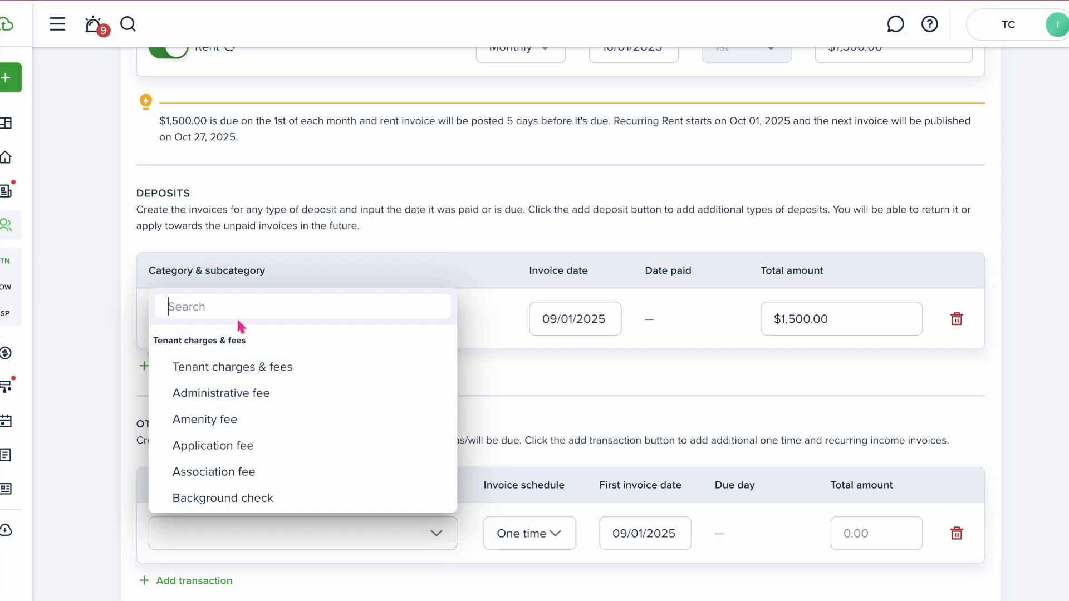
pyautogui.write('profirs')
pyautogui.press('BackSpace')
pyautogui.press('BackSpace')
pyautogui.press('BackSpace')
pyautogui.write('stan')
pyautogui.click(249, 368)
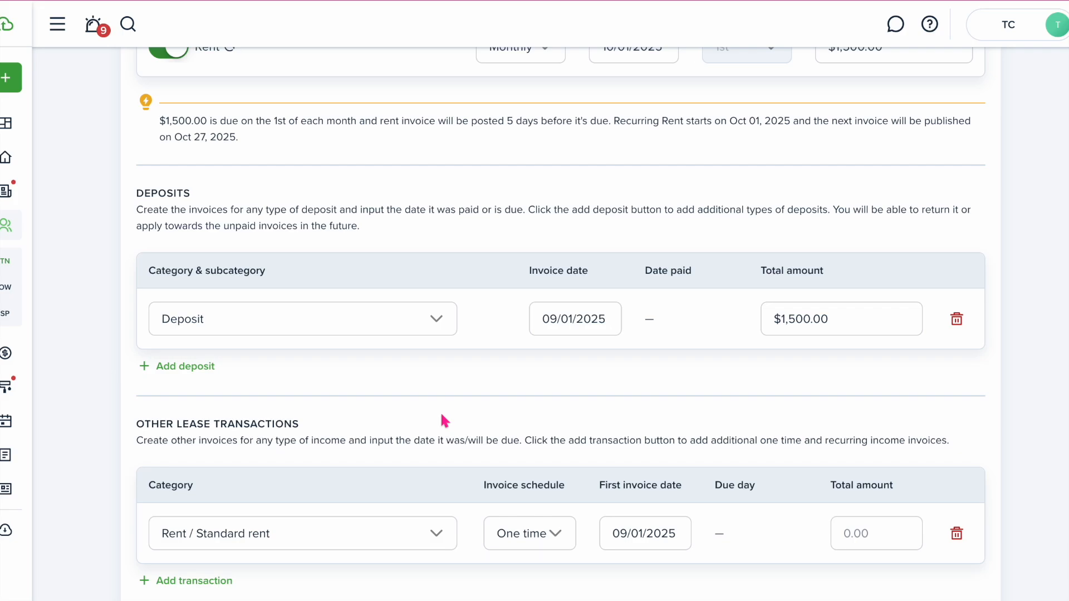
pyautogui.scroll(-3, 444, 421)
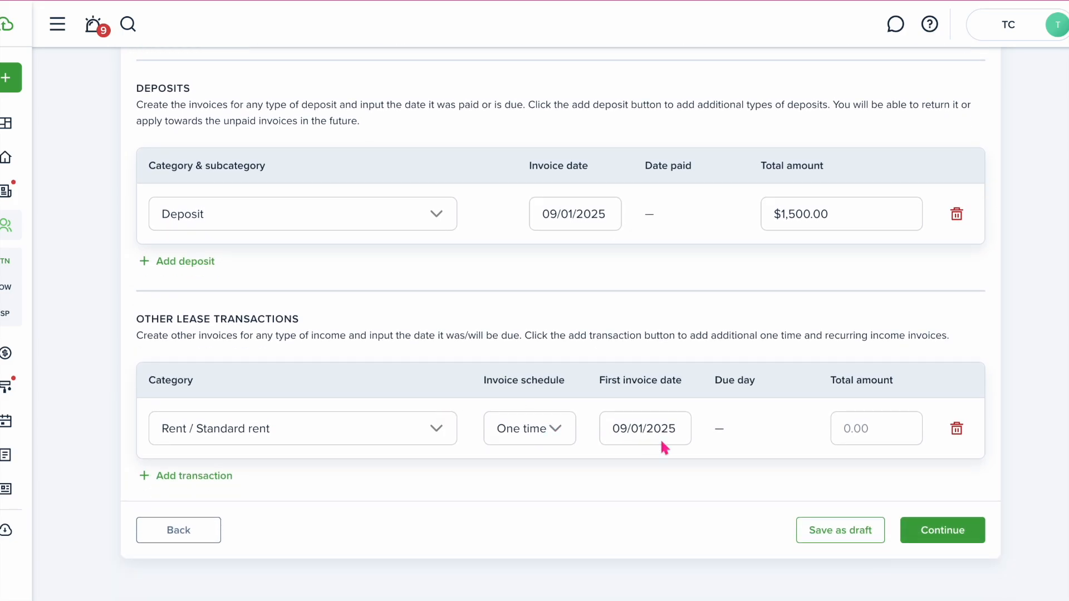
pyautogui.click(860, 437)
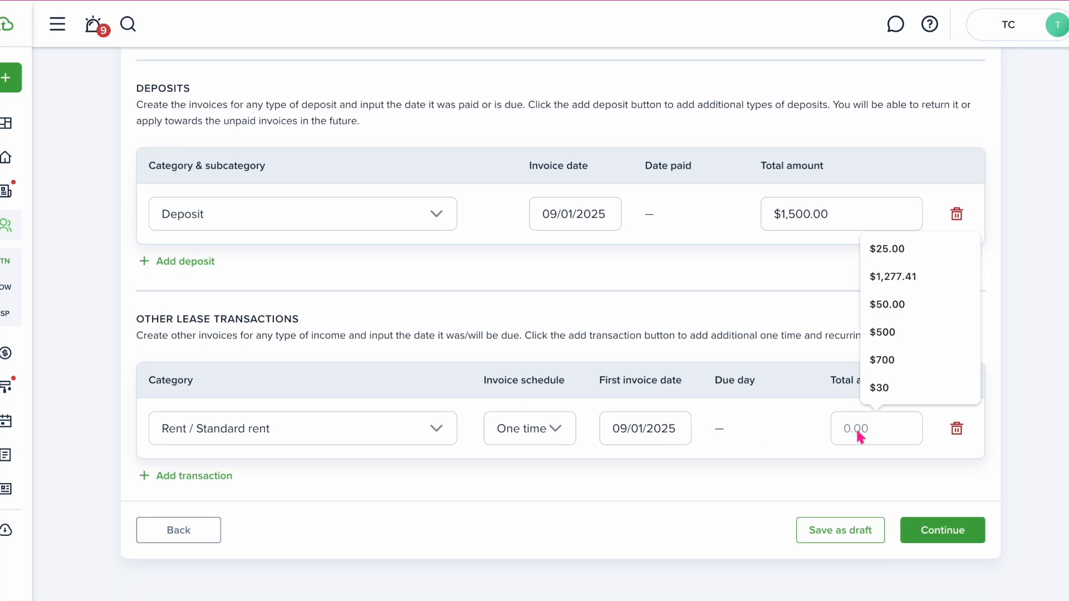
pyautogui.write('1,500')
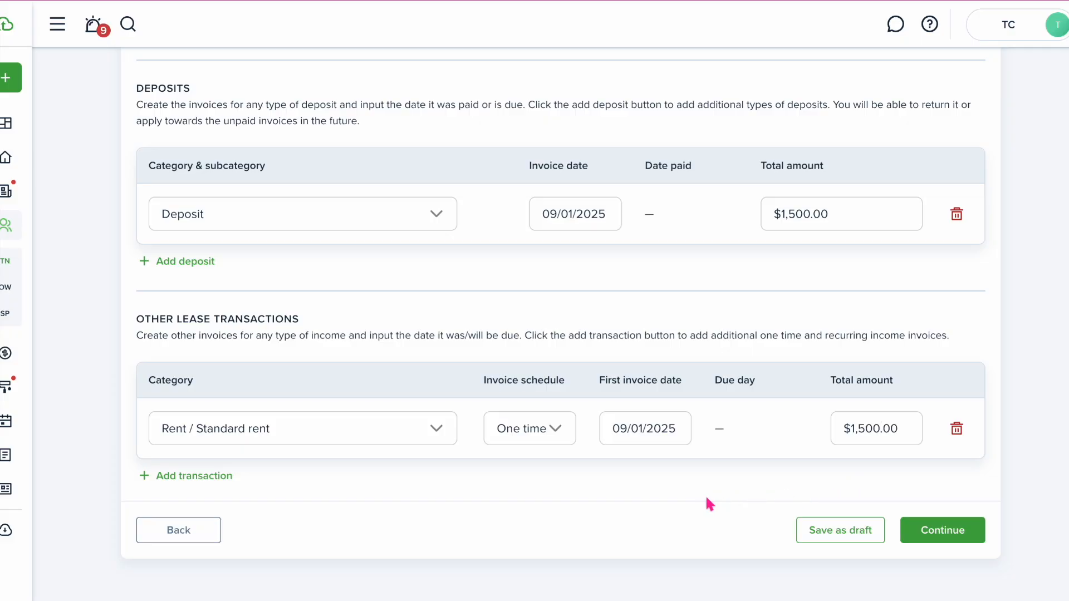
# Add a $500 Pet deposit invoiced on 09/01/2025
pyautogui.click(187, 265)
pyautogui.click(350, 279)
pyautogui.write('pet')
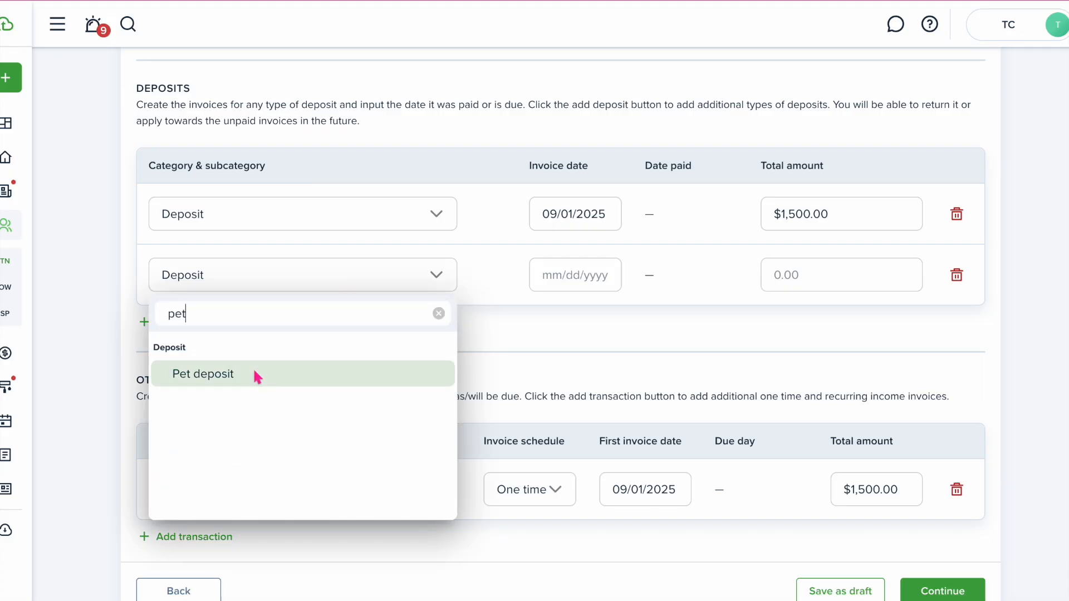
pyautogui.click(257, 374)
pyautogui.click(593, 280)
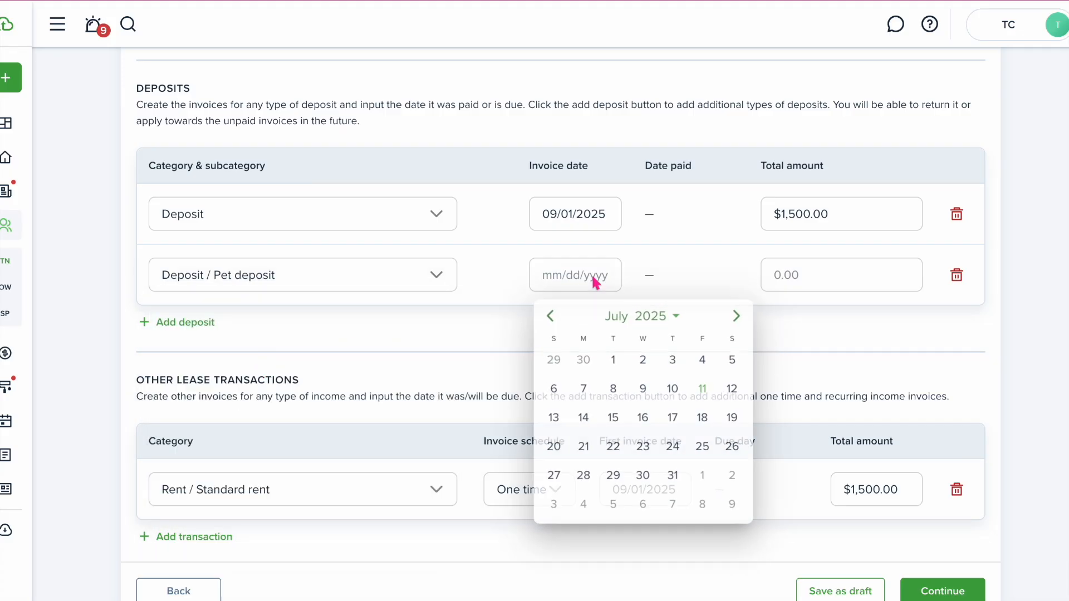
pyautogui.click(737, 316)
pyautogui.click(739, 315)
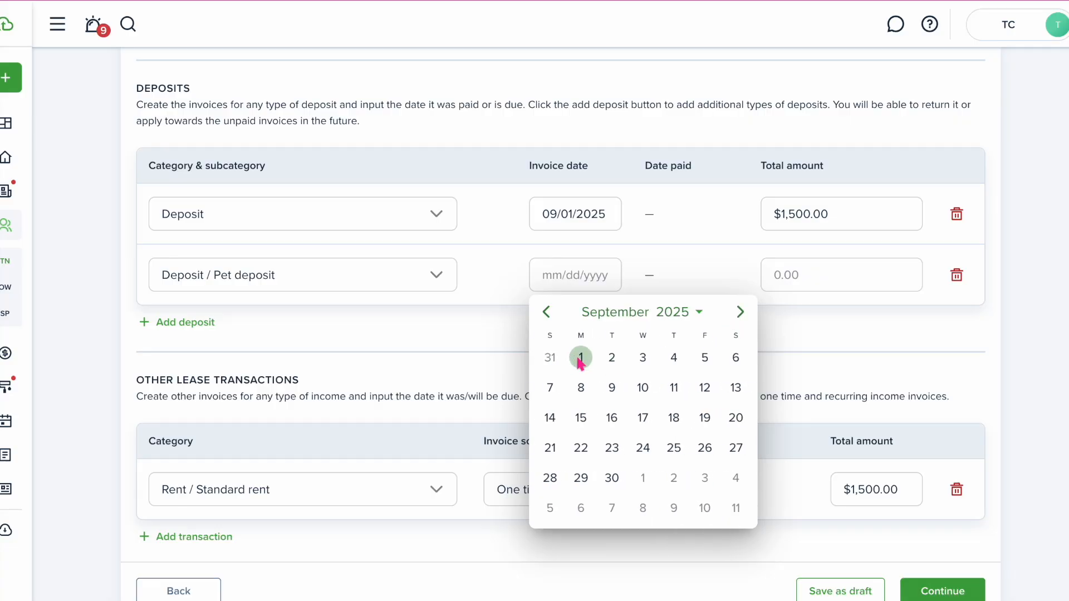
pyautogui.click(582, 359)
pyautogui.click(776, 288)
pyautogui.write('500')
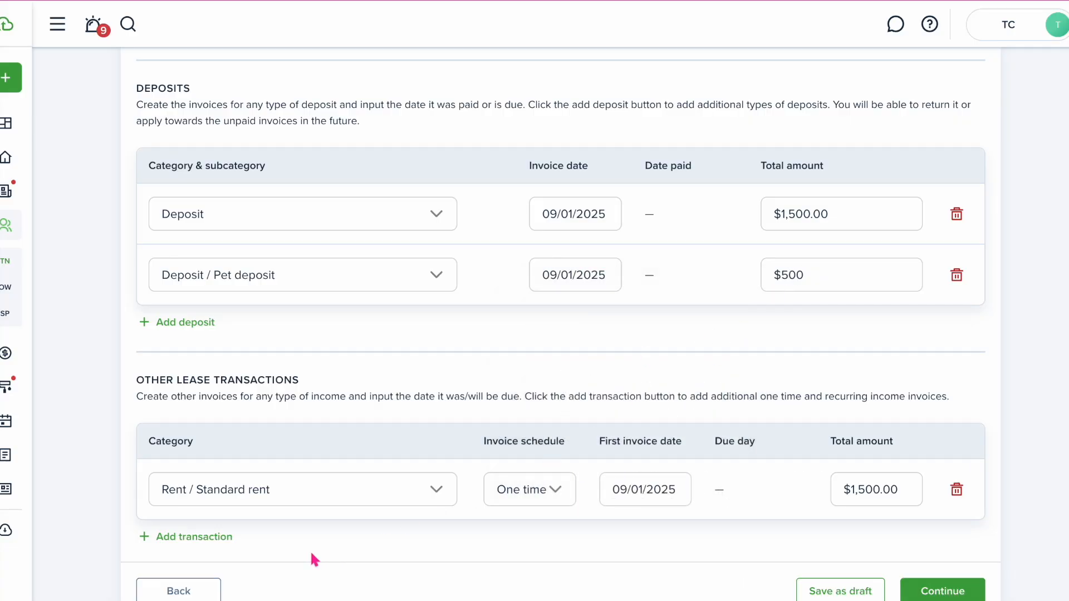
# Add a monthly $50 Pet rent charge starting 10/01/2025
pyautogui.click(218, 535)
pyautogui.click(289, 550)
pyautogui.write('pet re')
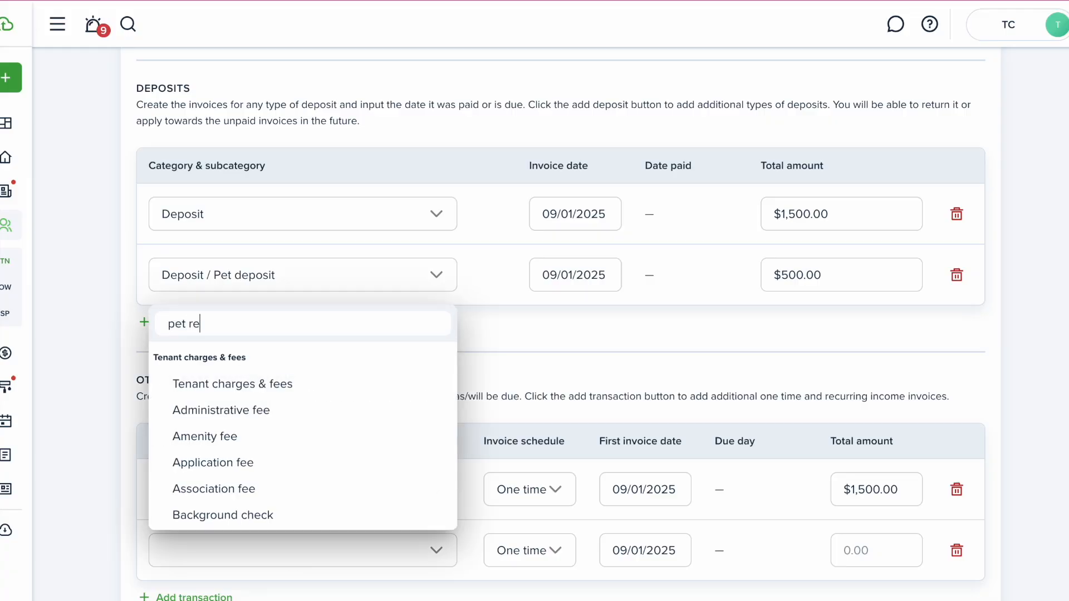
pyautogui.click(232, 389)
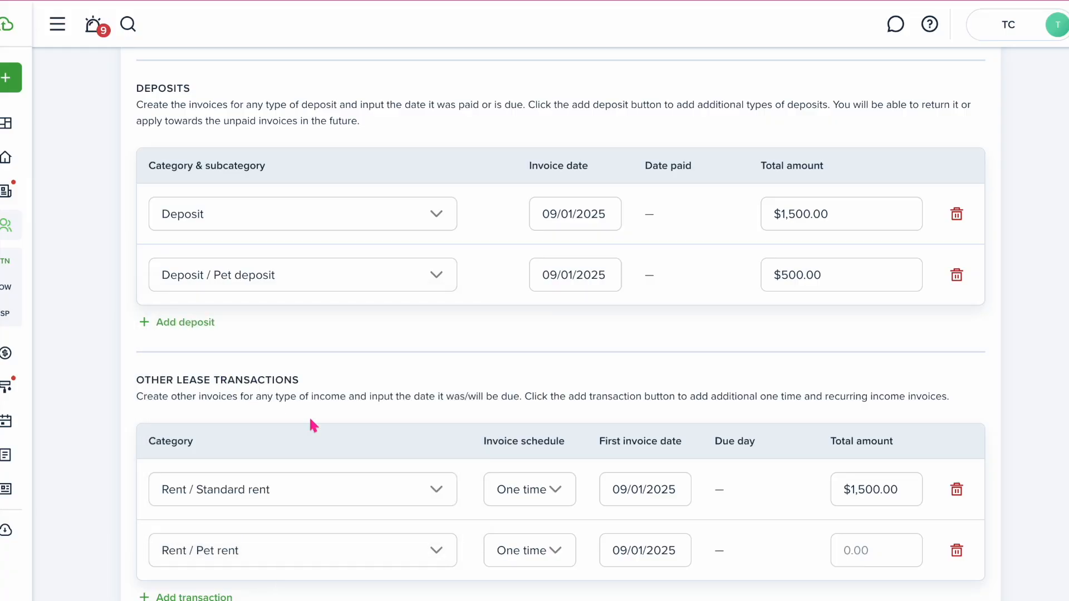
pyautogui.click(561, 550)
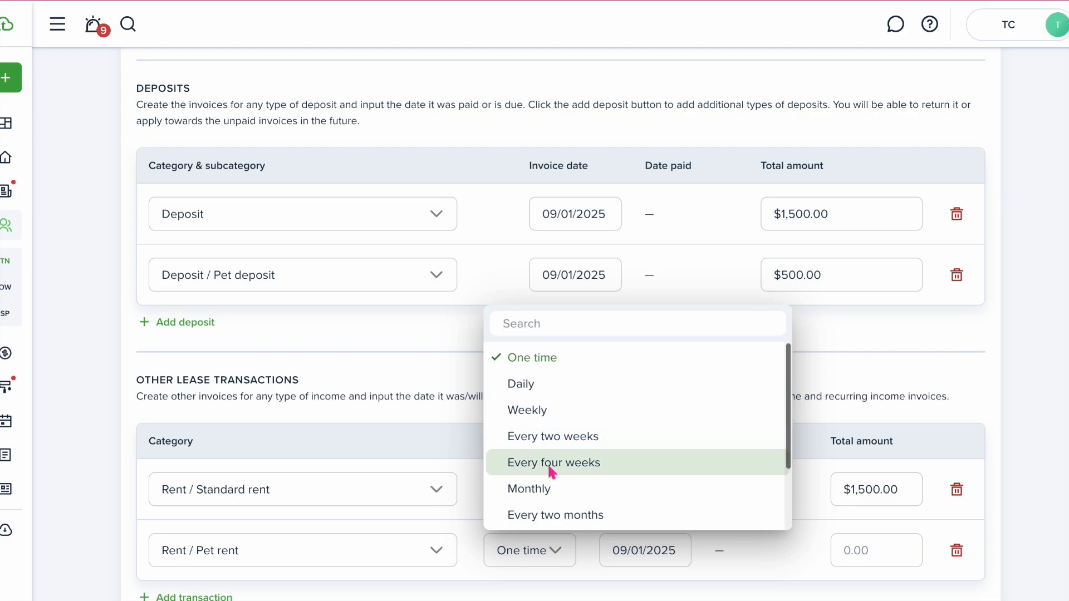
pyautogui.click(553, 490)
pyautogui.scroll(-2, 779, 535)
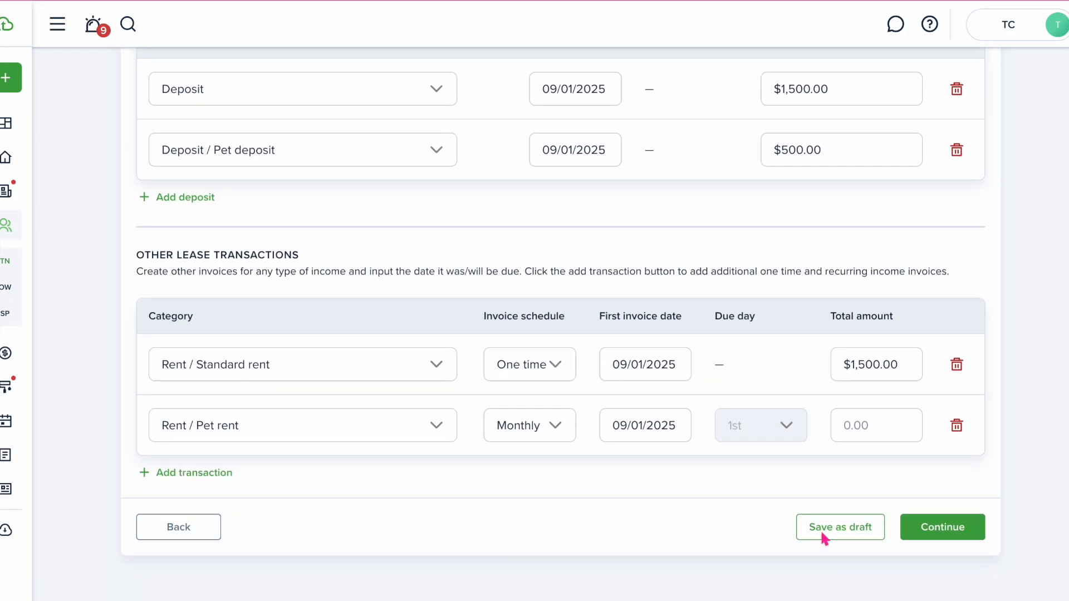
pyautogui.click(864, 434)
pyautogui.write('500')
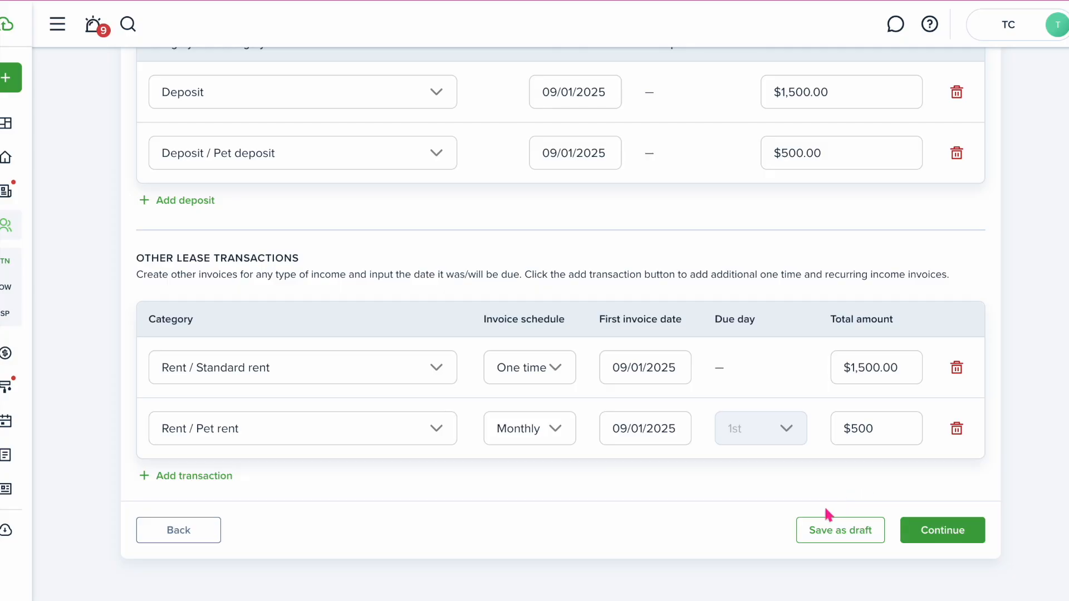
pyautogui.click(657, 436)
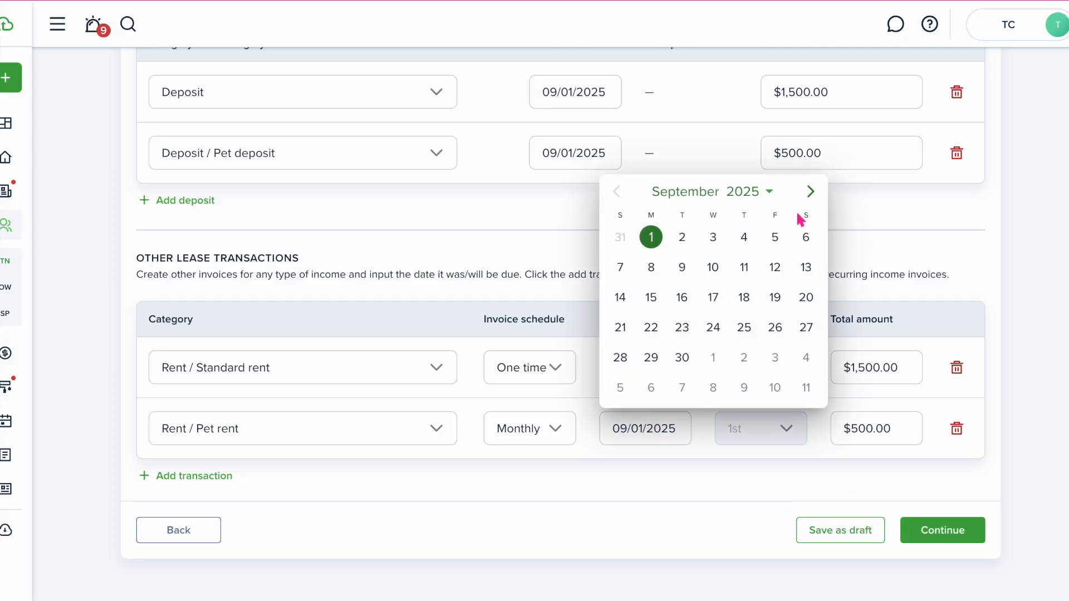
pyautogui.click(807, 193)
pyautogui.click(713, 238)
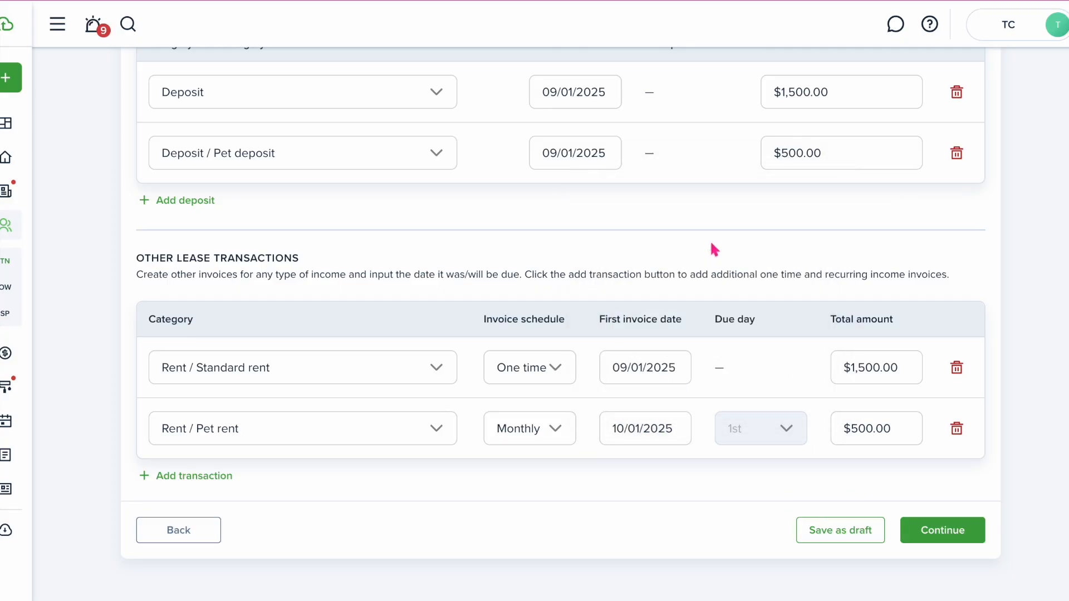
# Add a one-time Pet rent row, fix the monthly Pet rent at $50, and save the transactions
pyautogui.click(196, 477)
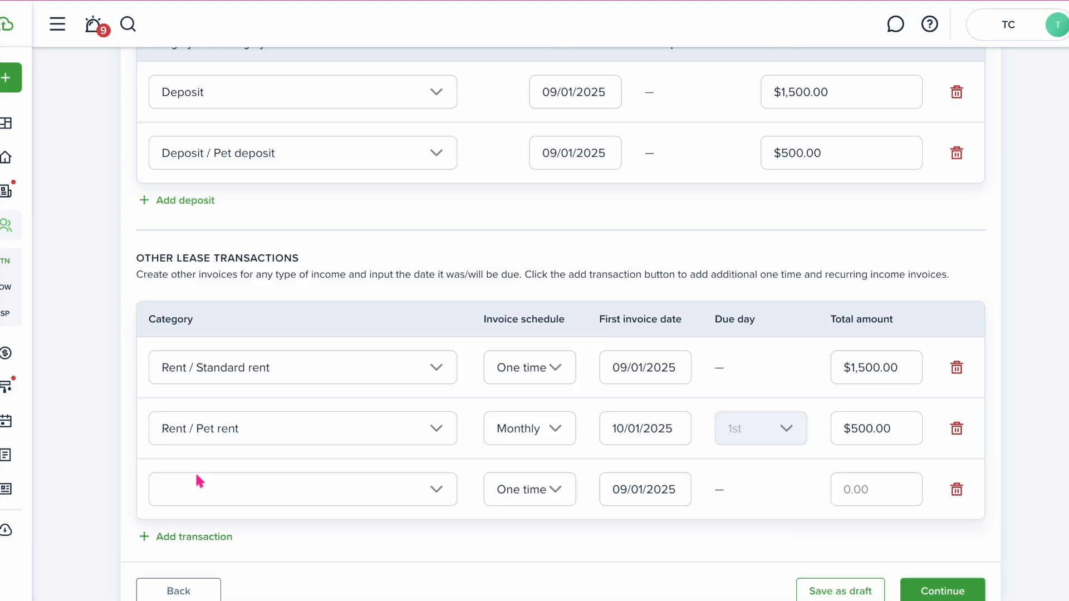
pyautogui.click(232, 495)
pyautogui.write('pet rent')
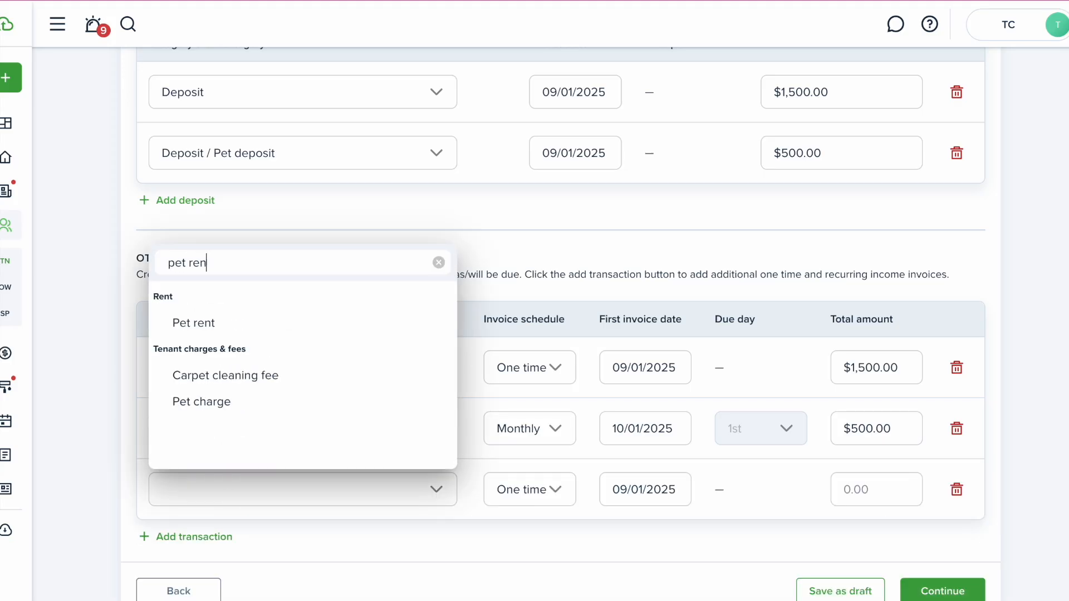
pyautogui.click(210, 327)
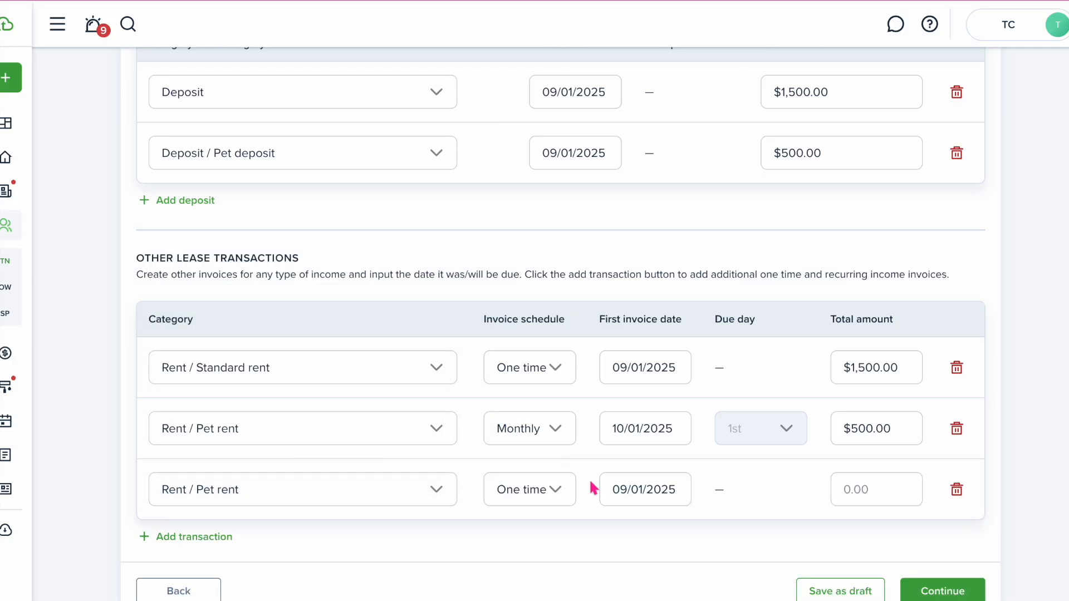
pyautogui.click(860, 496)
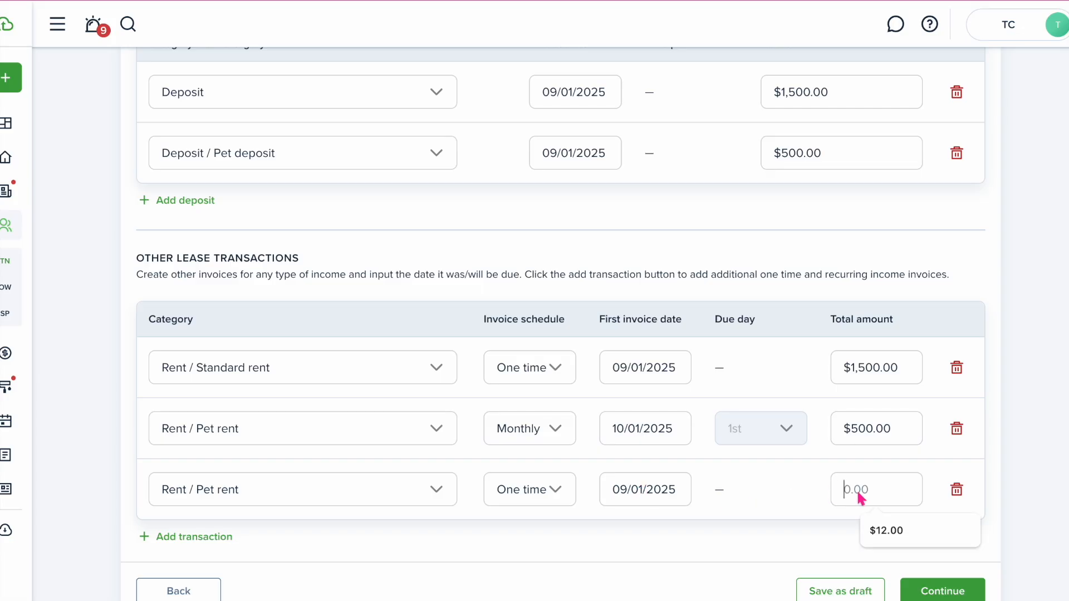
pyautogui.click(887, 440)
pyautogui.press('BackSpace')
pyautogui.press('BackSpace')
pyautogui.press('BackSpace')
pyautogui.press('BackSpace')
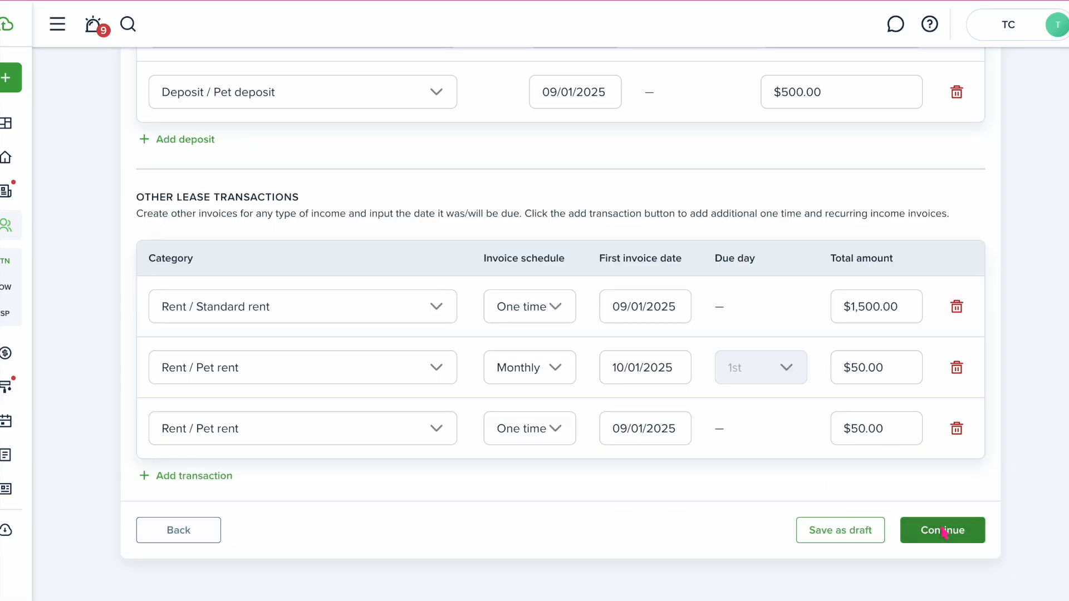
pyautogui.click(939, 531)
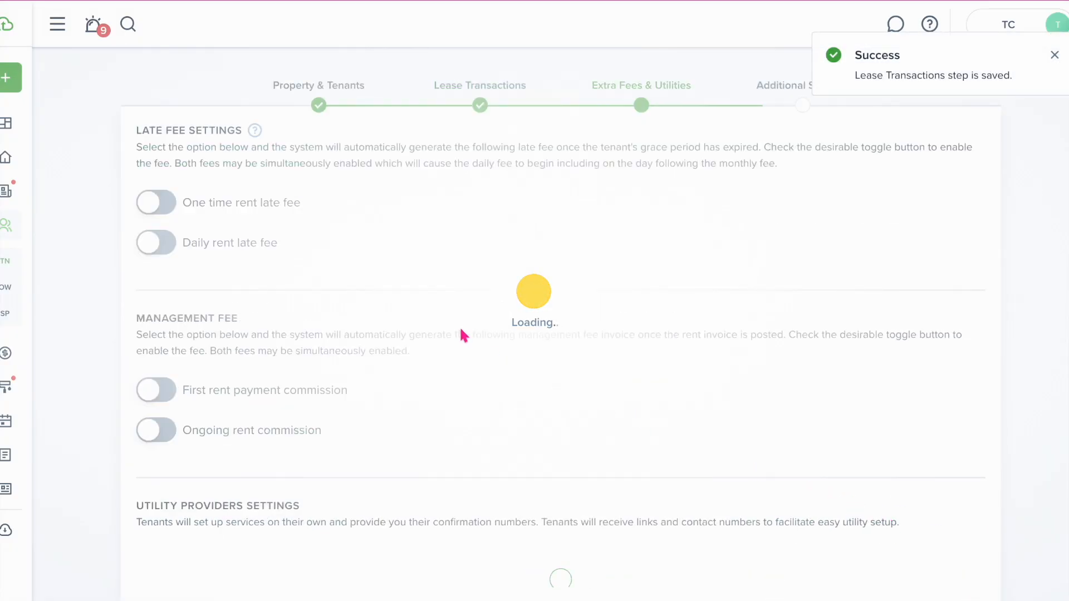
# Enable a fixed $75 one-time rent late fee with a 12:00 AM deadline
pyautogui.click(155, 206)
pyautogui.click(226, 249)
pyautogui.click(225, 300)
pyautogui.click(482, 255)
pyautogui.write('$75')
pyautogui.scroll(-3, 350, 307)
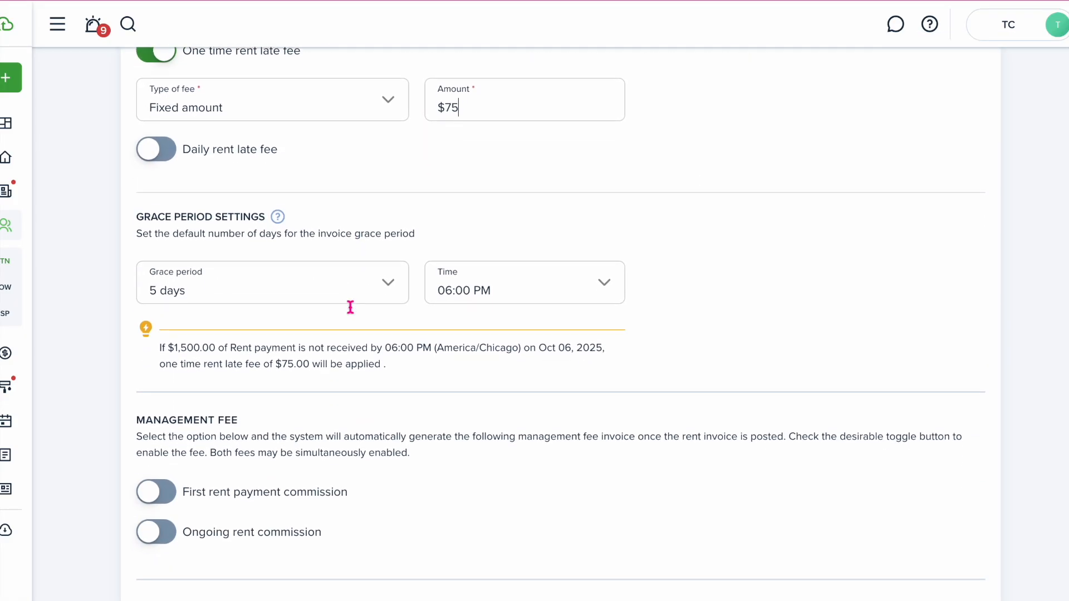
pyautogui.scroll(-1, 434, 267)
pyautogui.click(534, 248)
pyautogui.click(504, 281)
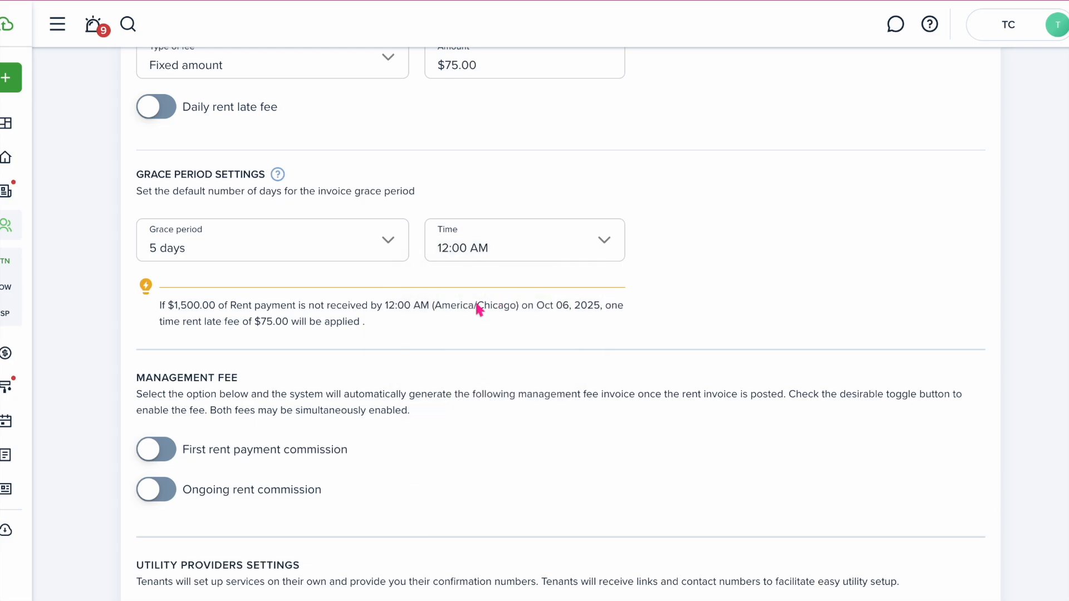
# Enable a flat $500 commission on the first rent payment
pyautogui.scroll(-3, 385, 341)
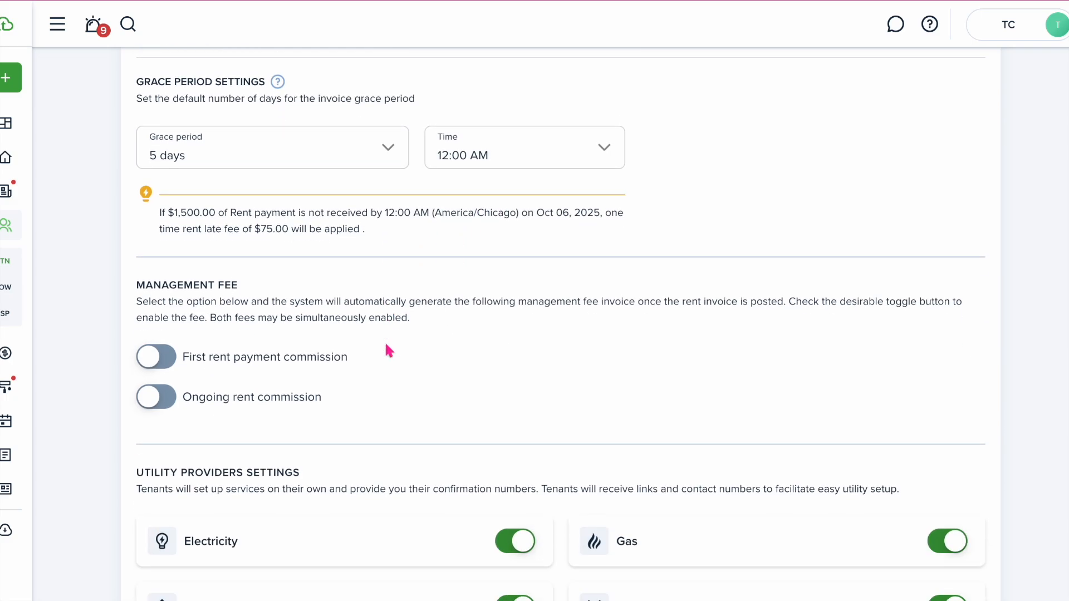
pyautogui.click(156, 277)
pyautogui.click(272, 329)
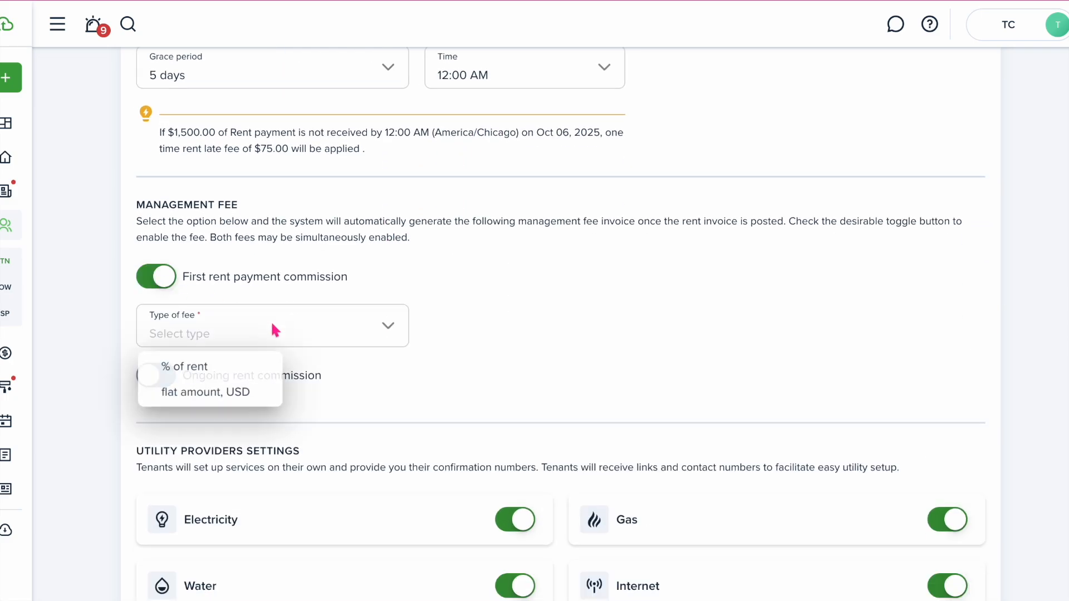
pyautogui.click(238, 392)
pyautogui.click(472, 327)
pyautogui.write('$500')
# Enable a 10% ongoing rent commission, which calculates to $150.00
pyautogui.click(156, 376)
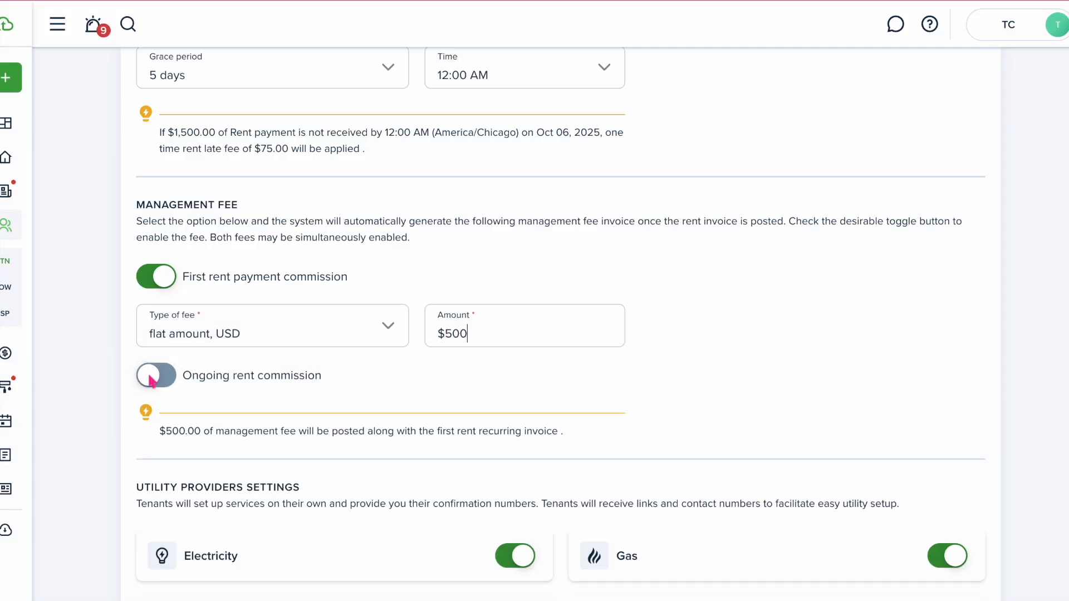
pyautogui.click(331, 423)
pyautogui.click(184, 462)
pyautogui.click(448, 434)
pyautogui.write('10')
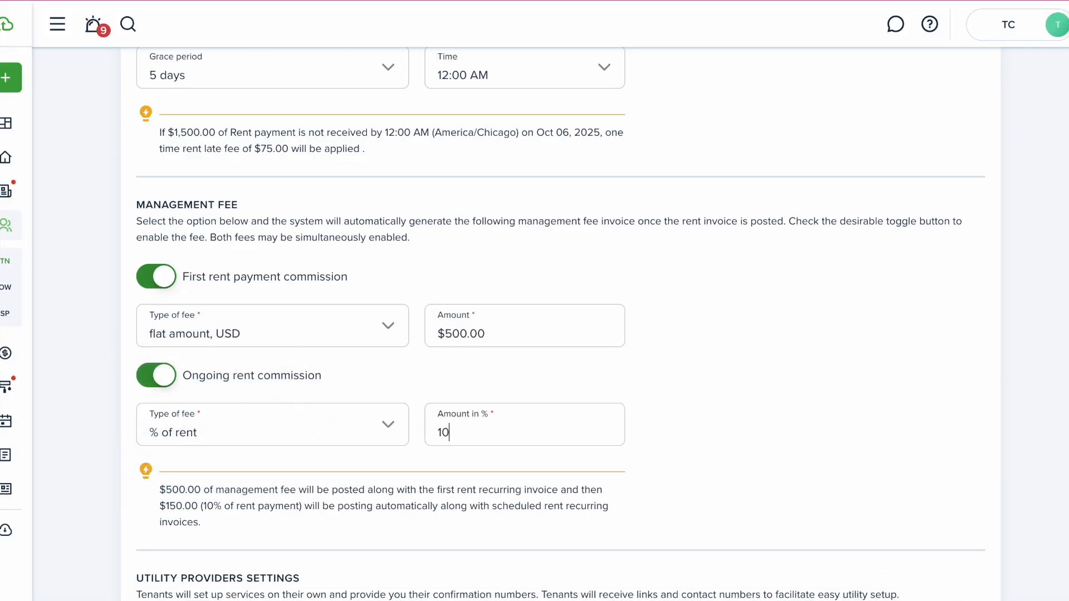
pyautogui.scroll(-3, 486, 468)
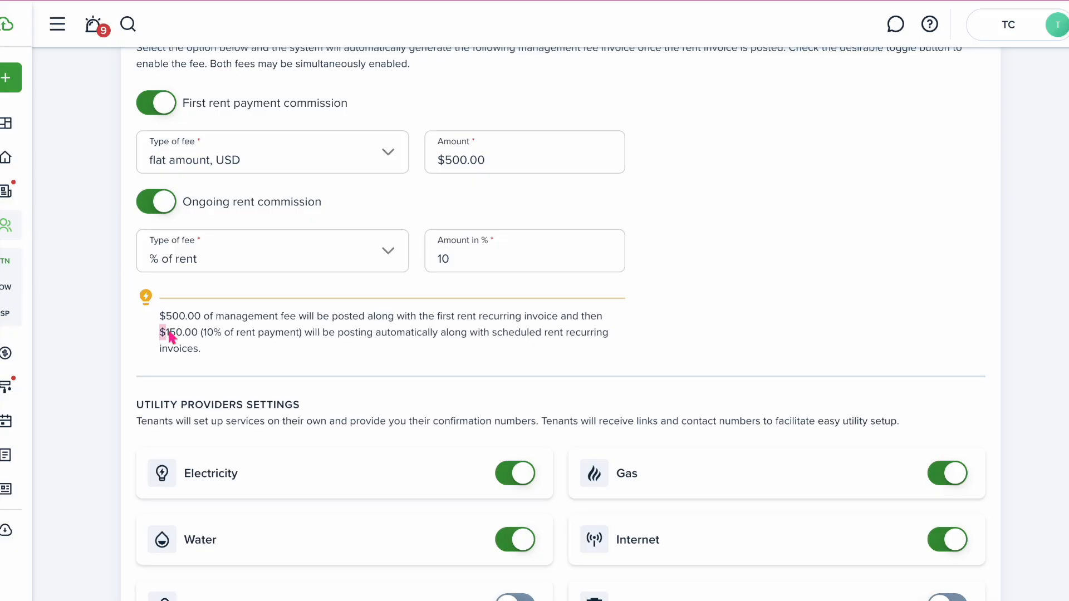
pyautogui.moveTo(160, 333); pyautogui.dragTo(301, 337)
pyautogui.click(308, 348)
# Make the tenant pay Garbage, Cable & Communication, Internet and Phone, then save the fees step
pyautogui.scroll(-4, 311, 372)
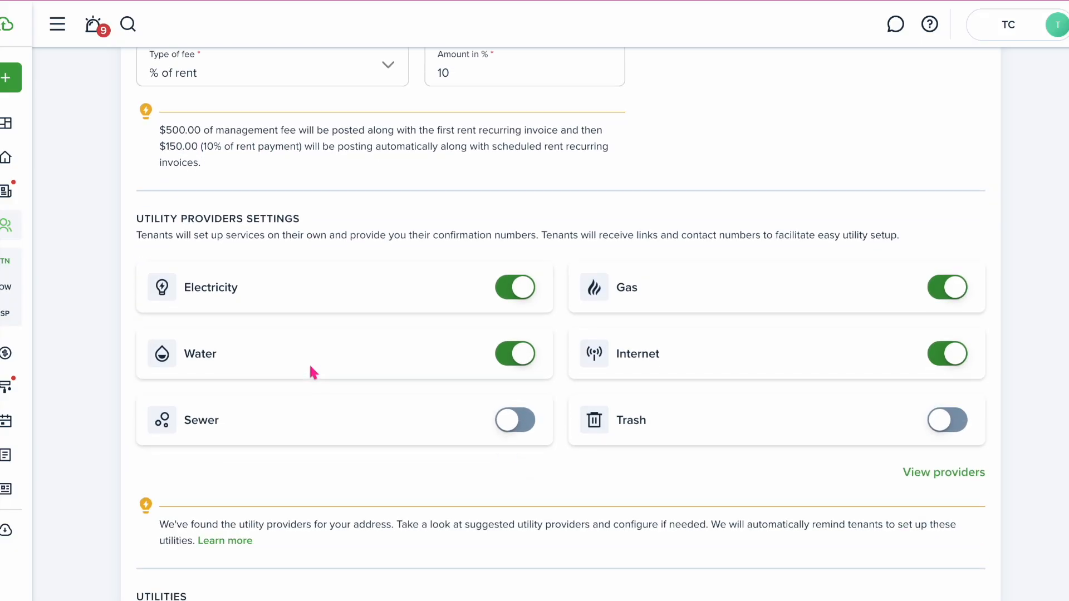
pyautogui.scroll(-10, 835, 444)
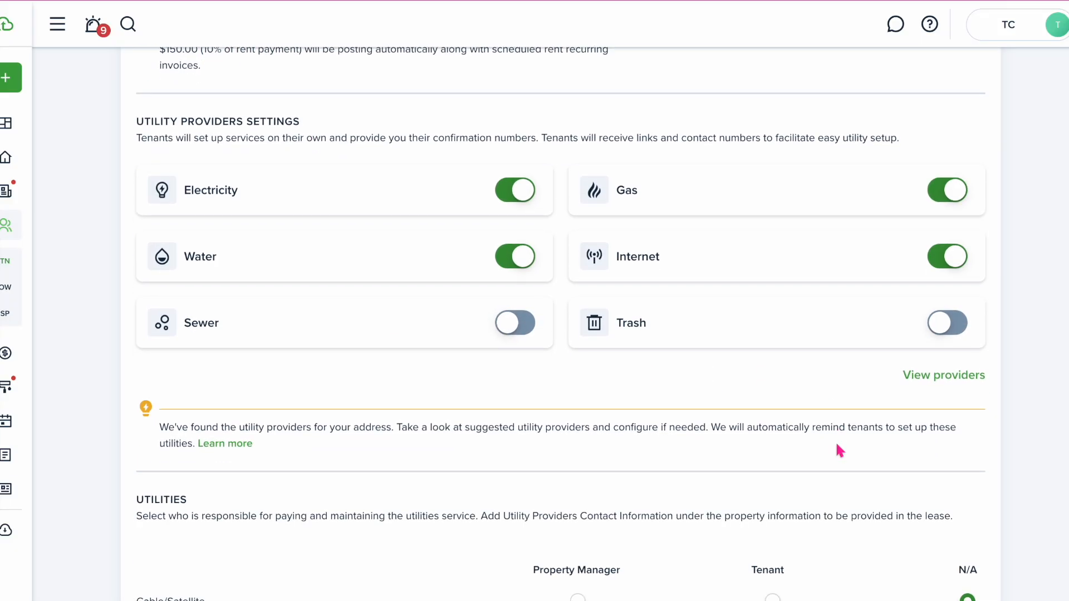
pyautogui.click(772, 298)
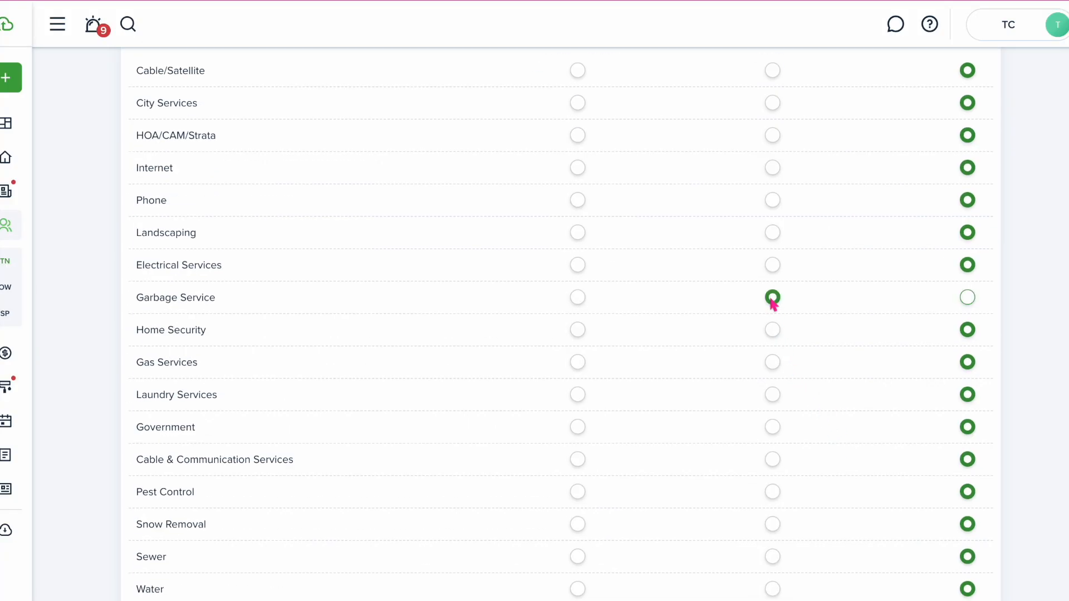
pyautogui.click(773, 462)
pyautogui.click(772, 168)
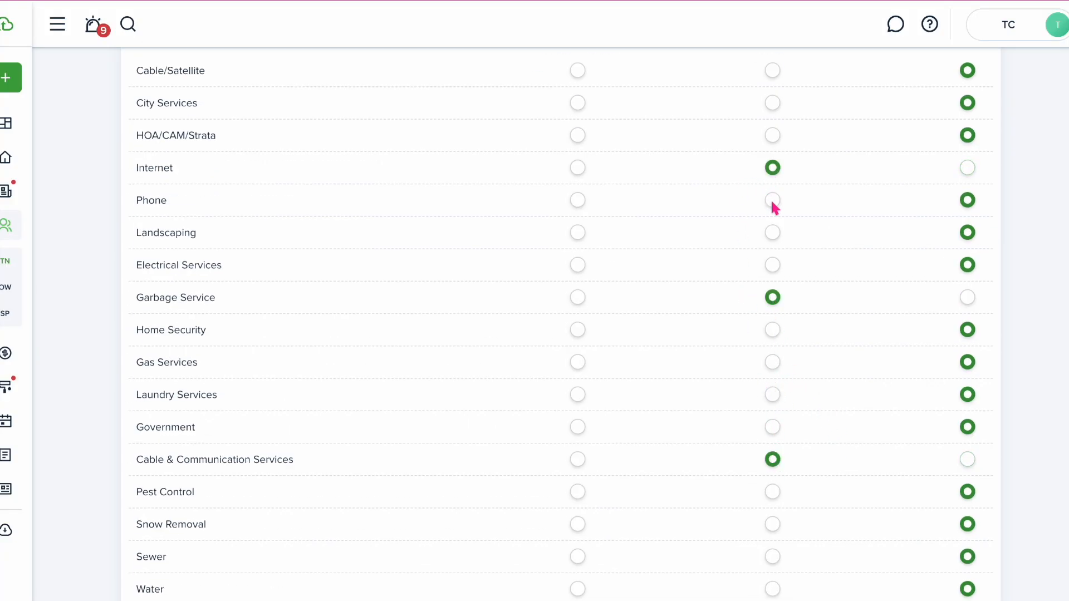
pyautogui.click(772, 202)
pyautogui.scroll(-2, 773, 295)
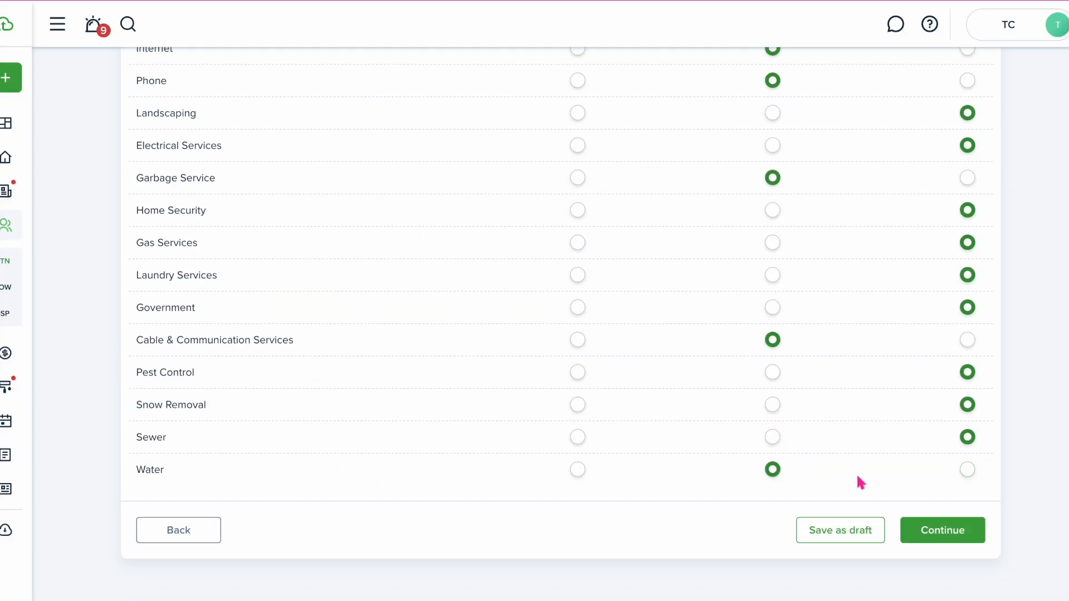
pyautogui.click(919, 529)
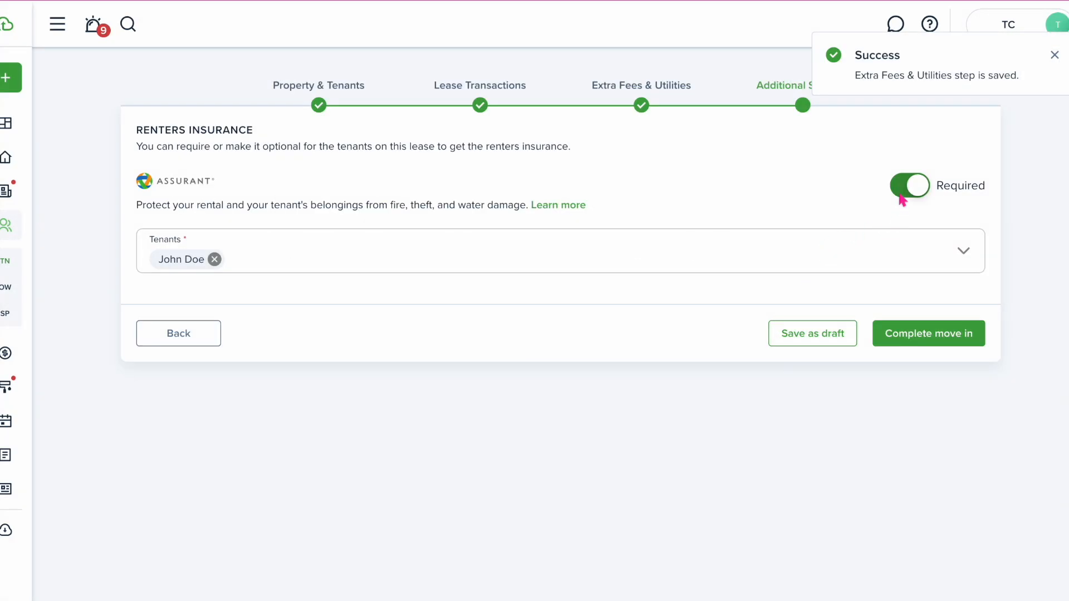
# Dismiss the tenant email request, turn off required renters insurance, and complete the move-in
pyautogui.click(916, 346)
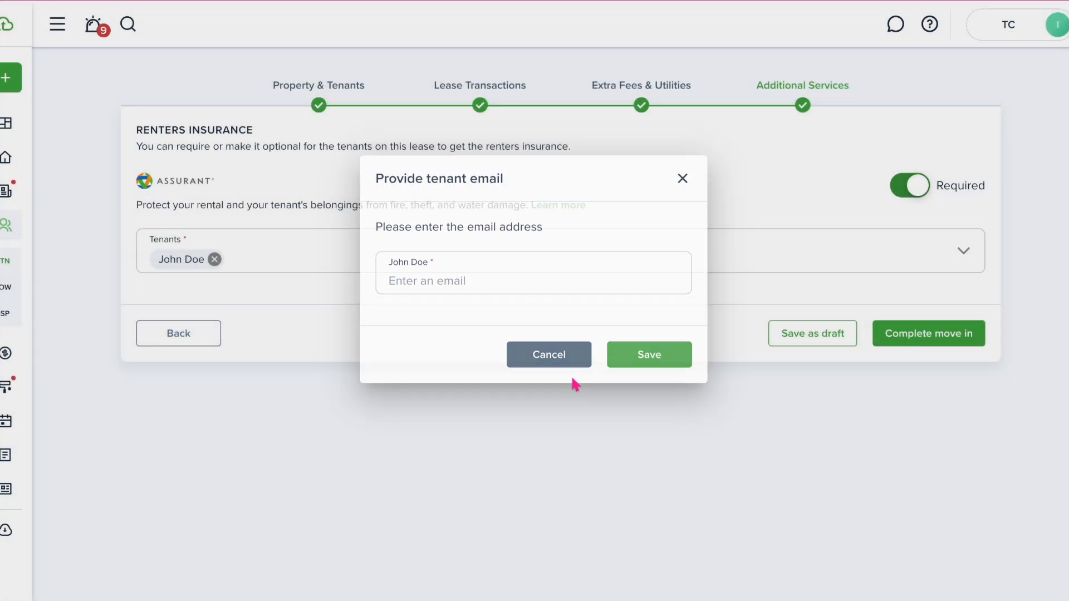
pyautogui.click(572, 383)
pyautogui.click(919, 184)
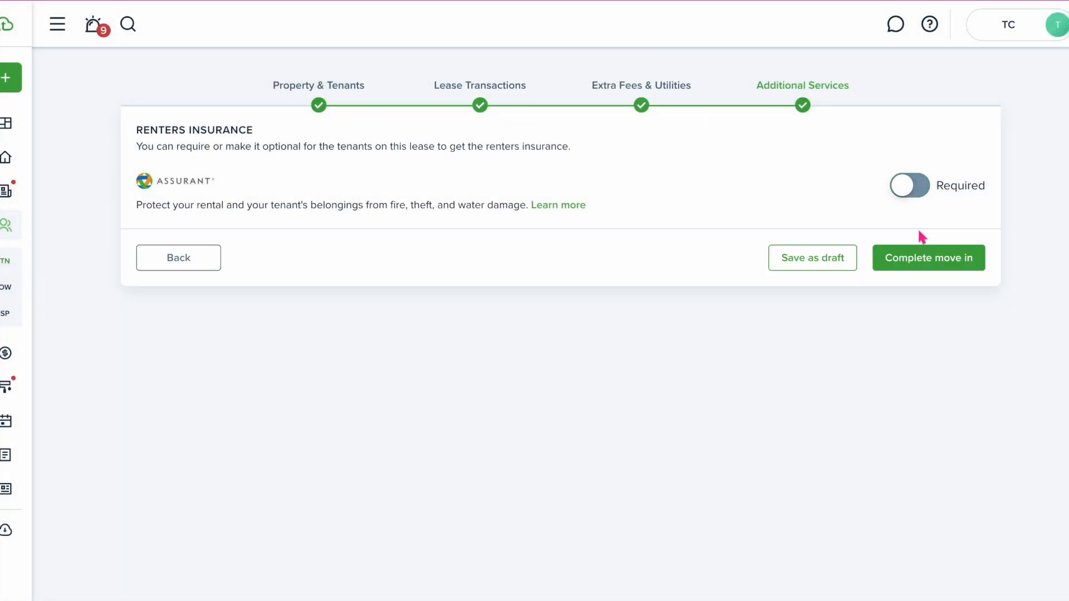
pyautogui.click(911, 264)
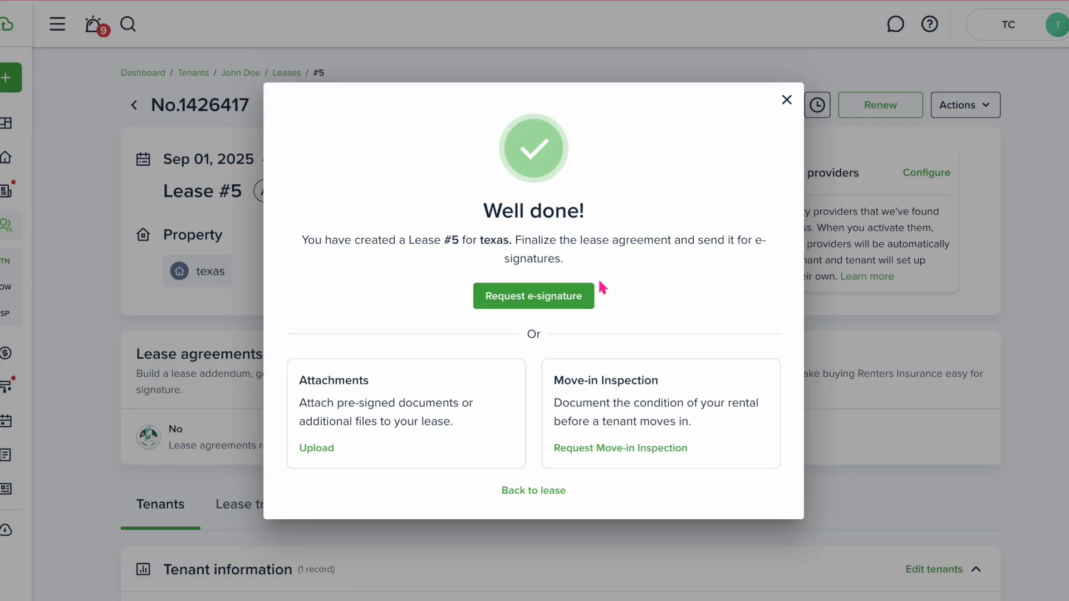
# Request e-signatures using the Texas Residential Lease Agreement template
pyautogui.click(548, 302)
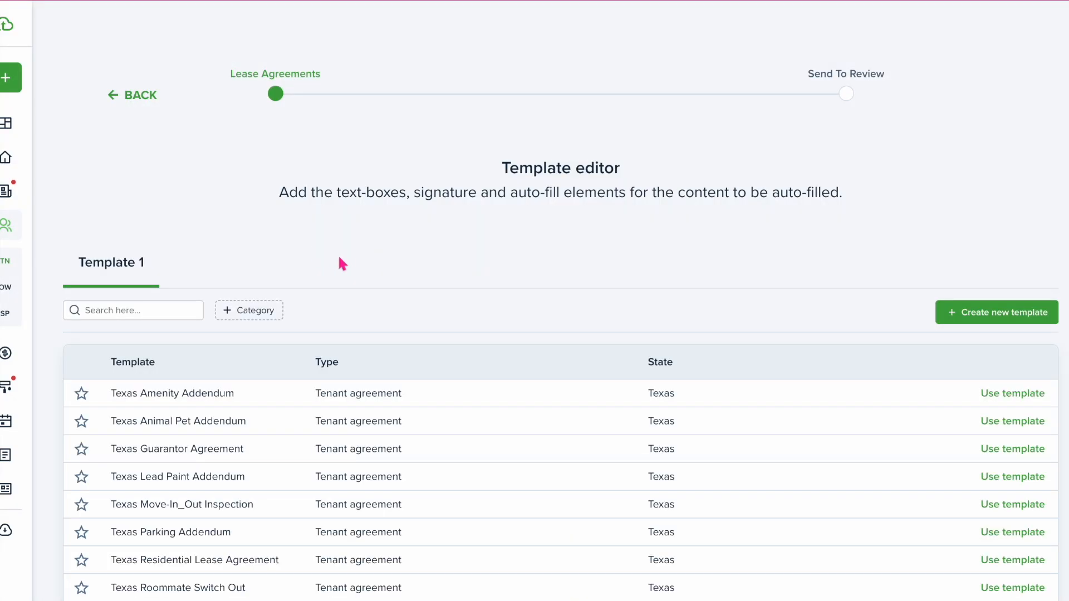
pyautogui.scroll(-4, 366, 292)
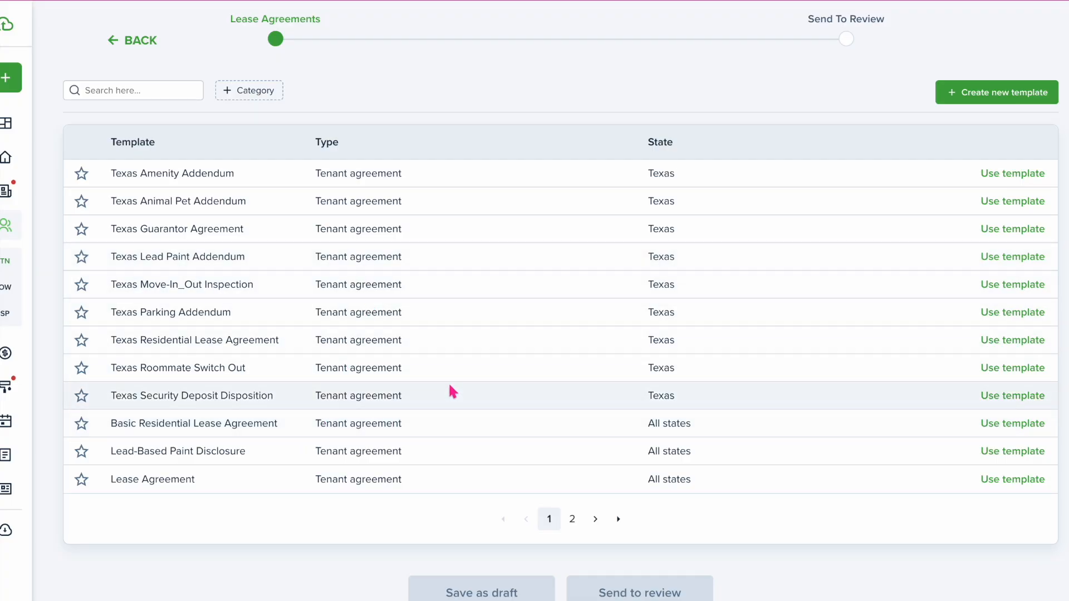
pyautogui.click(995, 343)
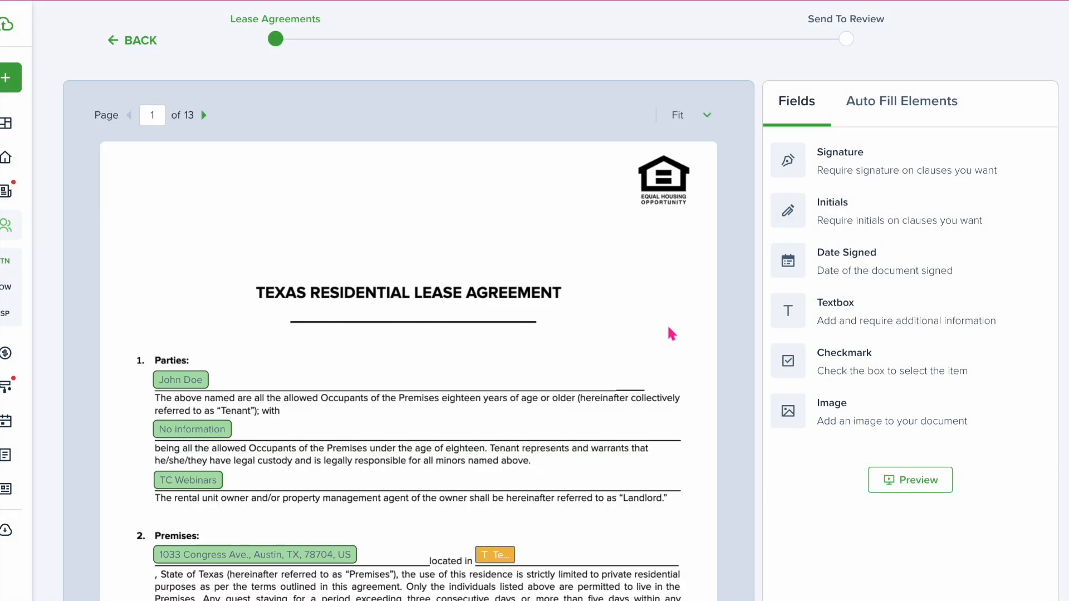
pyautogui.scroll(-6, 669, 329)
pyautogui.scroll(3, 671, 333)
# Fill located-in with 'Texas' and both pro-rata boxes with 'N/A', then add a second template
pyautogui.click(484, 343)
pyautogui.write('Texas')
pyautogui.click(307, 482)
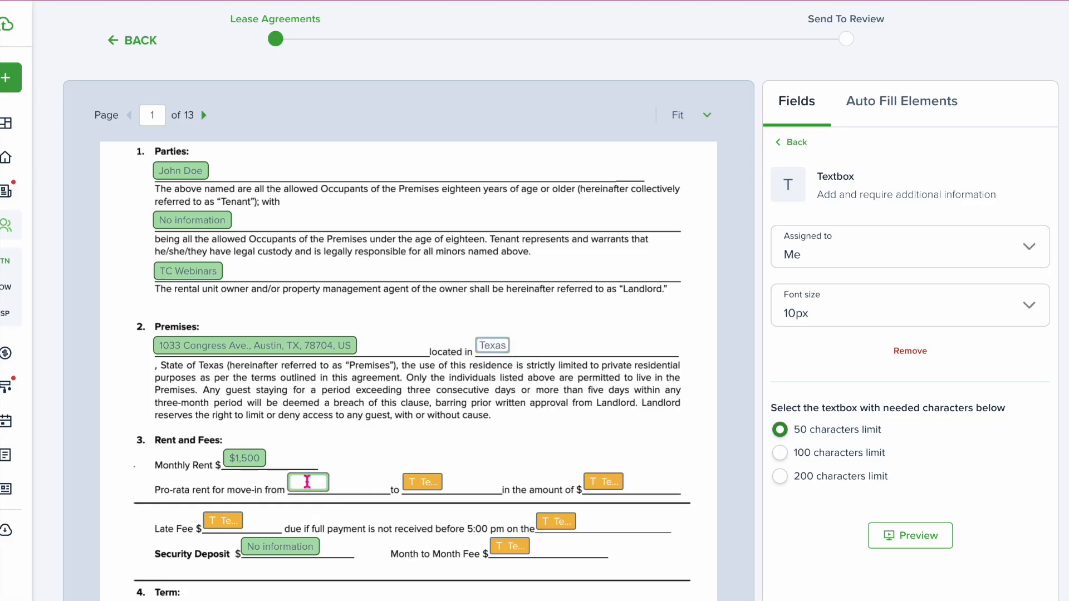
pyautogui.write('N/A')
pyautogui.click(419, 482)
pyautogui.click(419, 483)
pyautogui.write('N/')
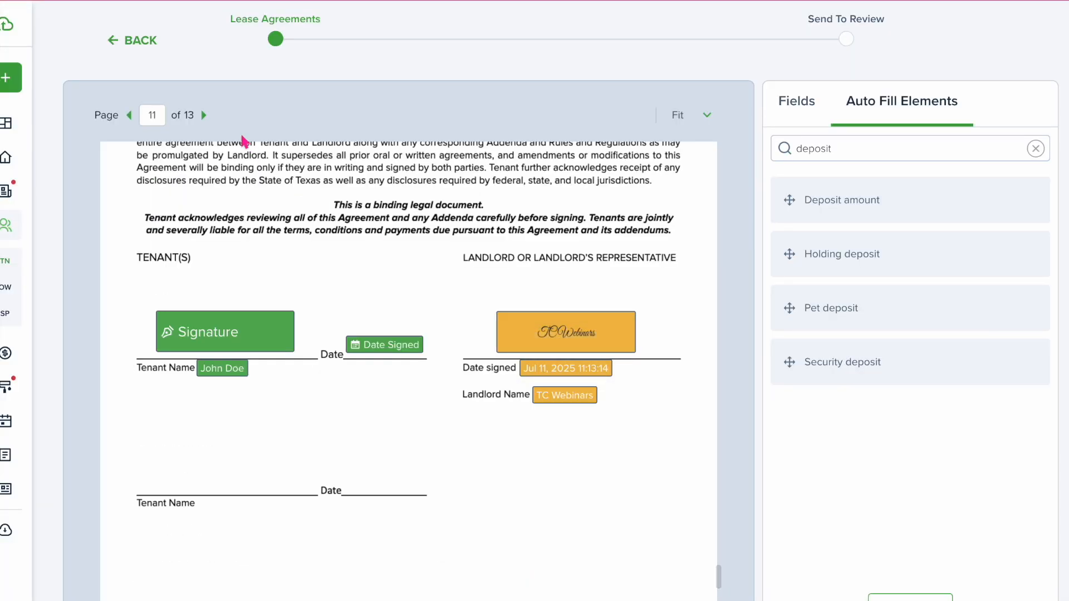
pyautogui.scroll(-10, 289, 148)
pyautogui.scroll(20, 289, 150)
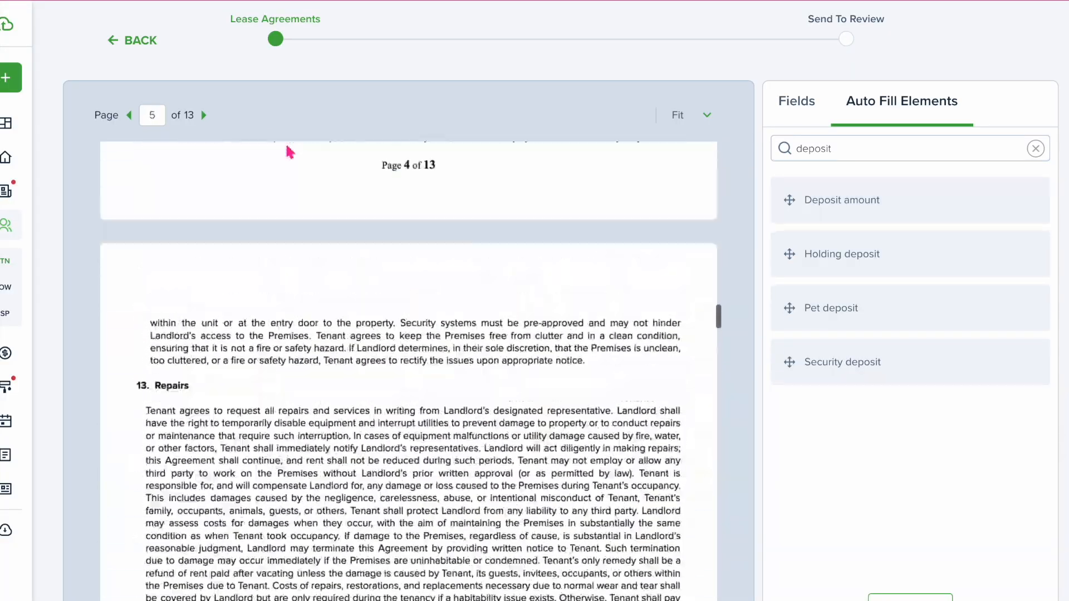
pyautogui.scroll(2, 267, 223)
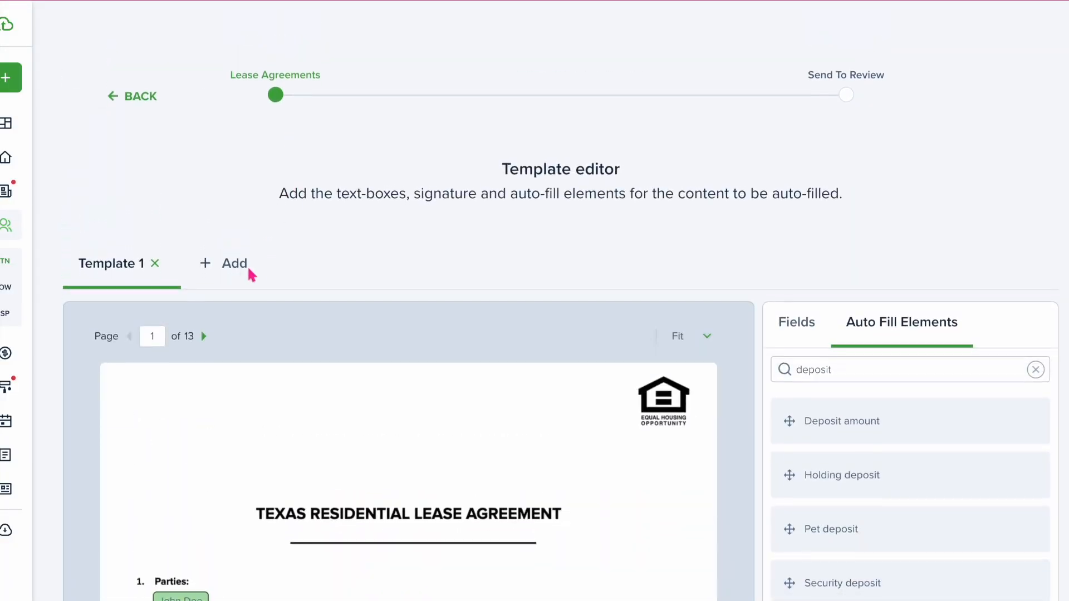
pyautogui.click(233, 266)
pyautogui.scroll(-1, 322, 353)
pyautogui.scroll(-4, 370, 424)
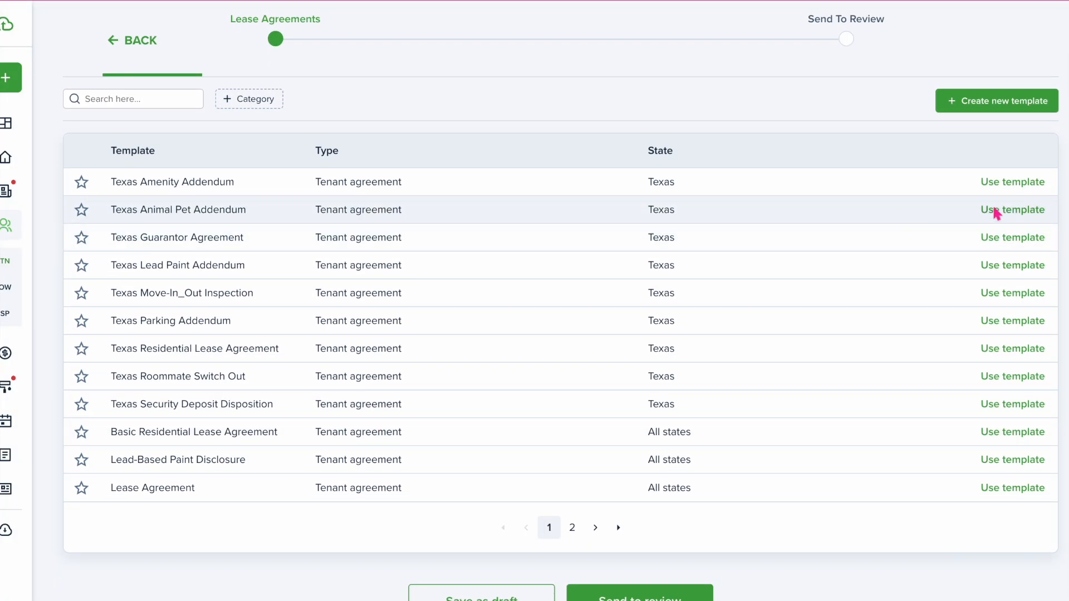
# Use the Texas Animal Pet Addendum as template 2, remove its Animal Fee field, and add a third template
pyautogui.click(994, 210)
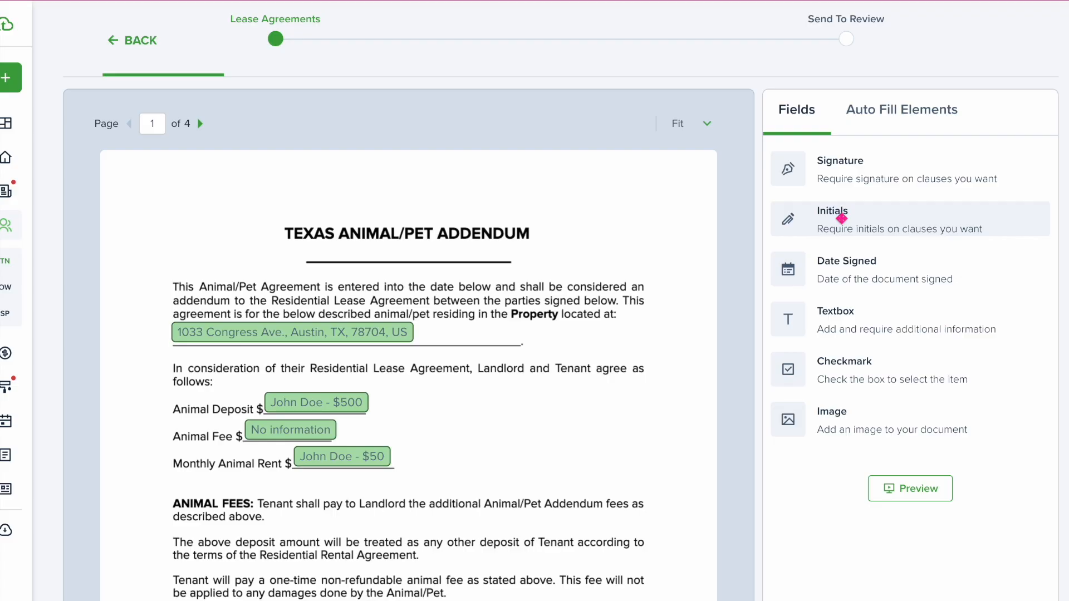
pyautogui.scroll(-3, 620, 377)
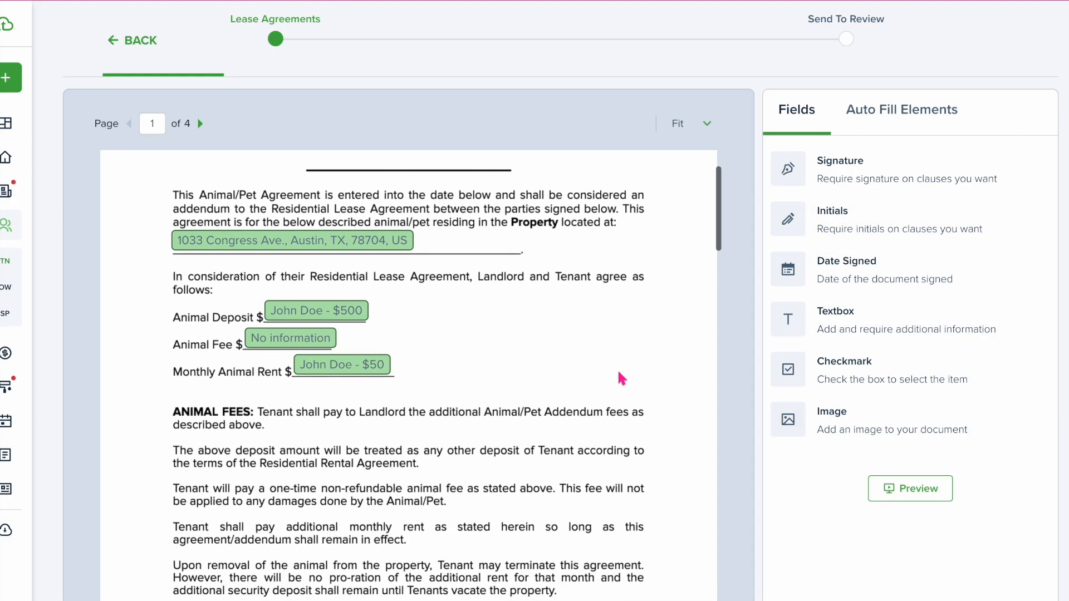
pyautogui.click(265, 266)
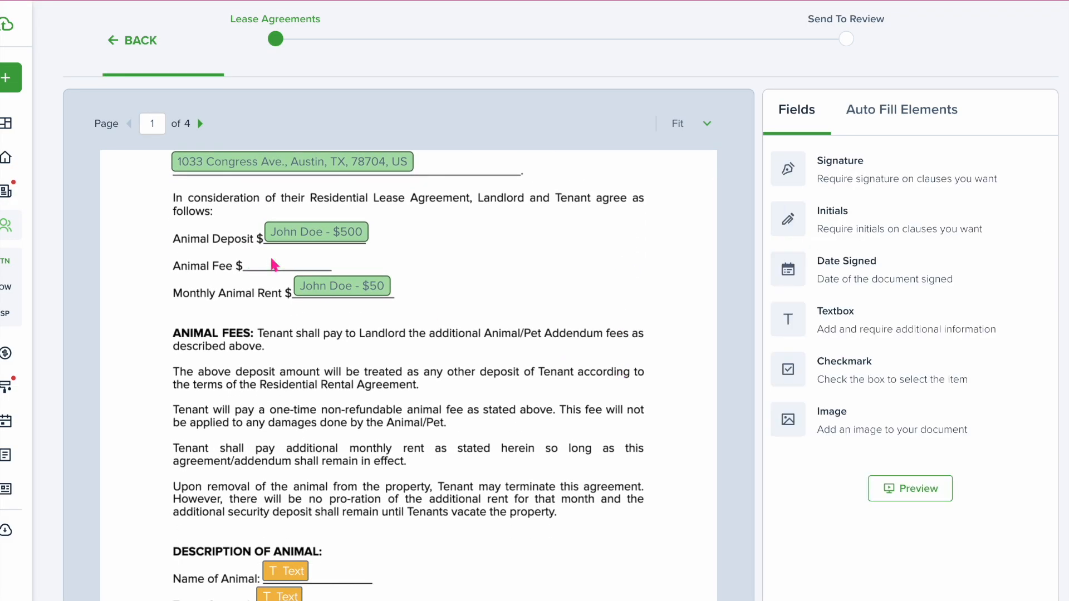
pyautogui.scroll(-3, 286, 276)
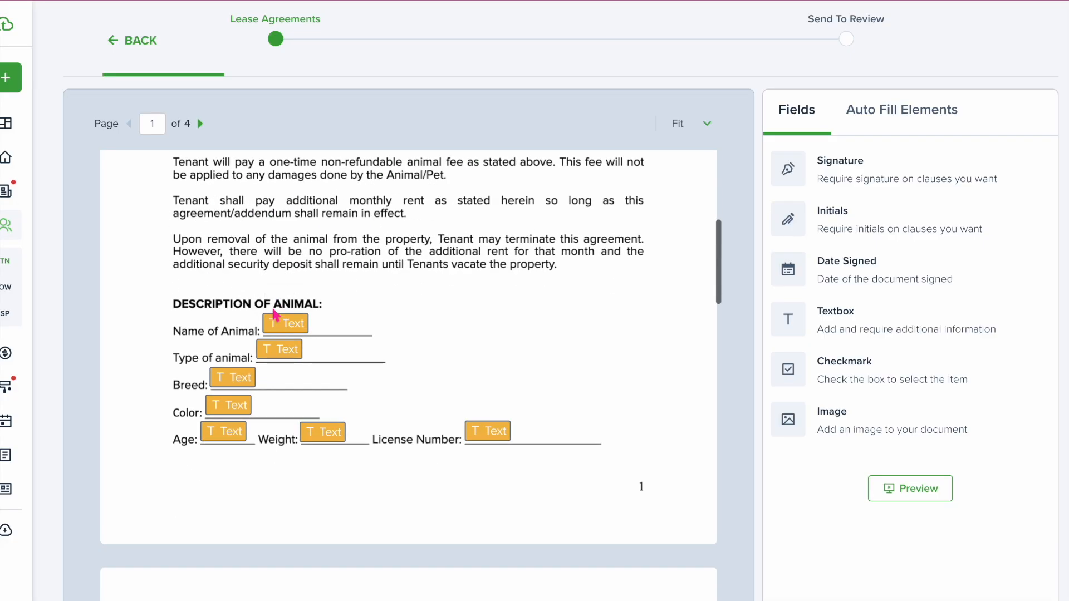
pyautogui.click(282, 389)
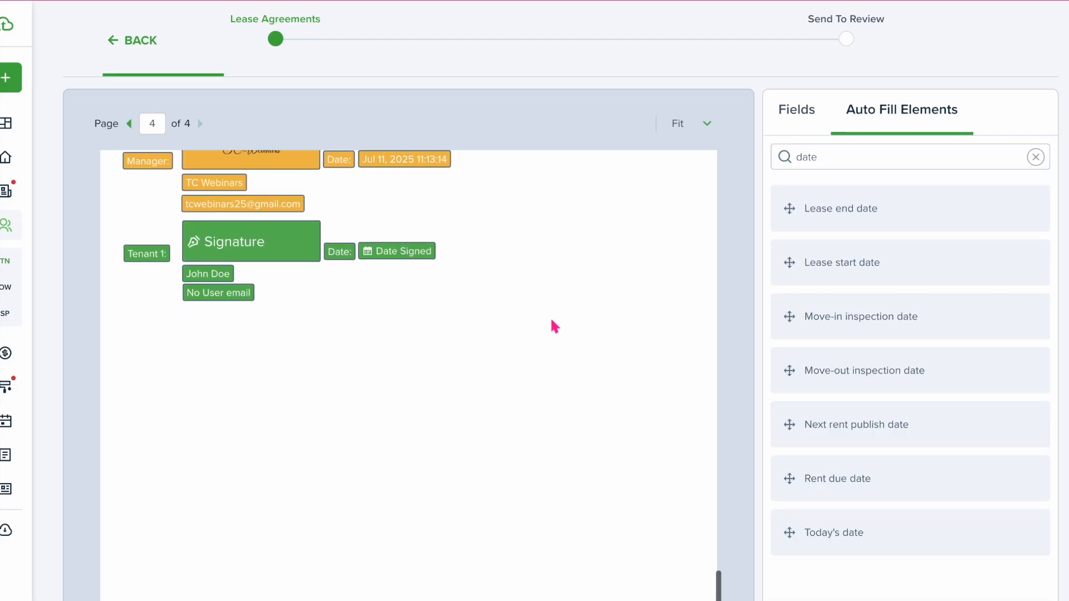
pyautogui.scroll(-5, 551, 321)
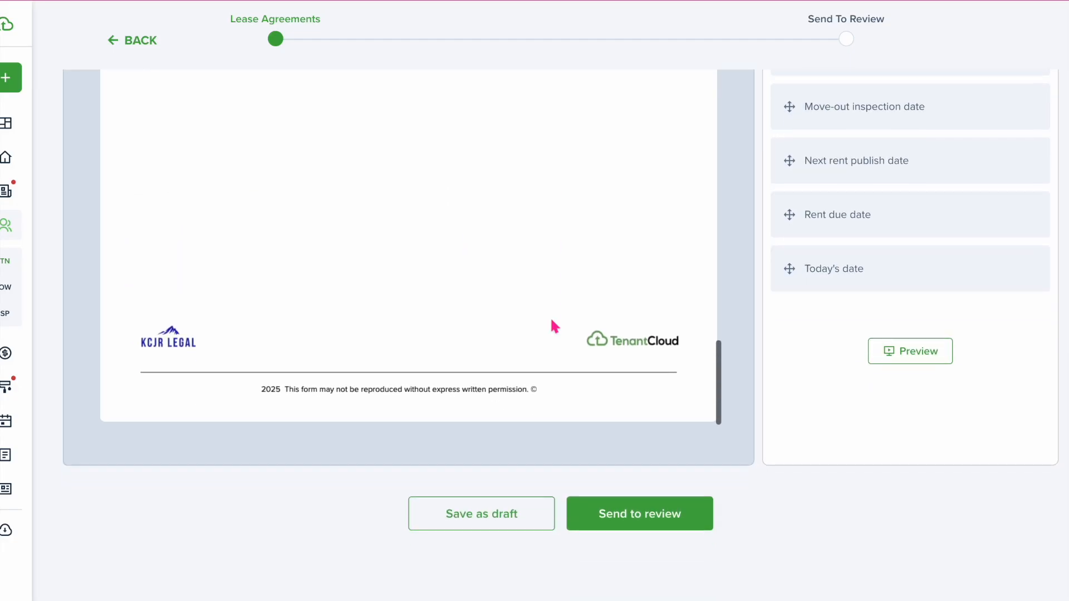
pyautogui.scroll(2, 552, 329)
pyautogui.scroll(20, 555, 341)
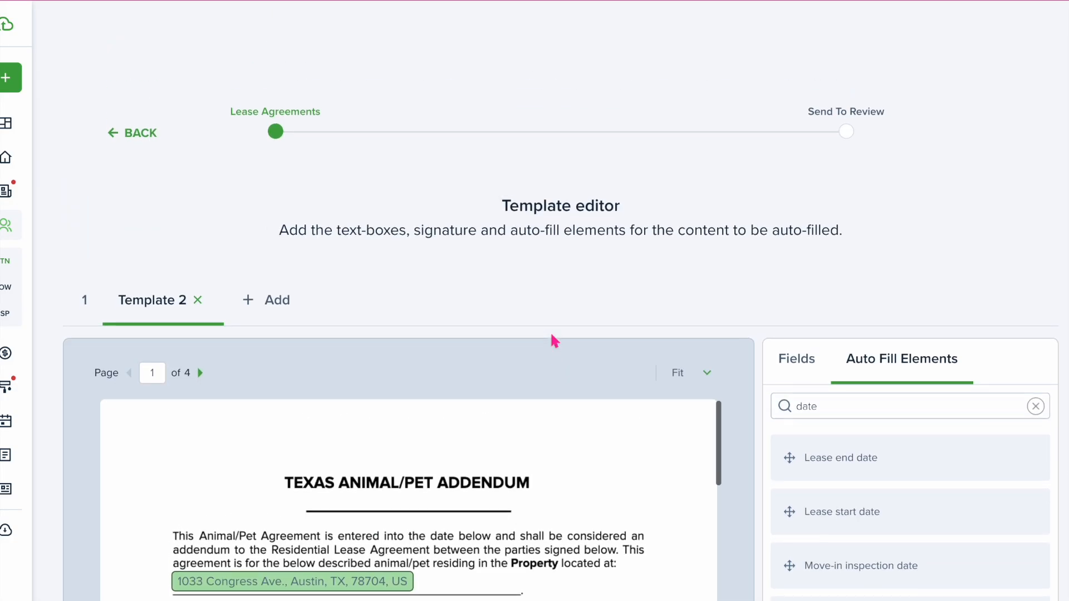
pyautogui.scroll(-1, 551, 334)
pyautogui.click(271, 280)
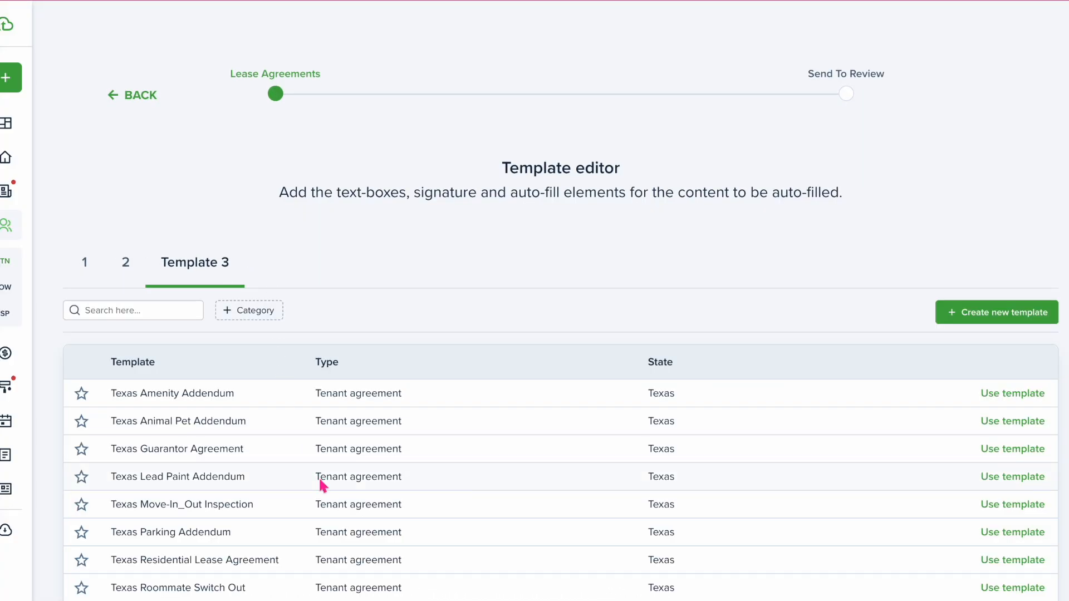
pyautogui.scroll(-2, 322, 484)
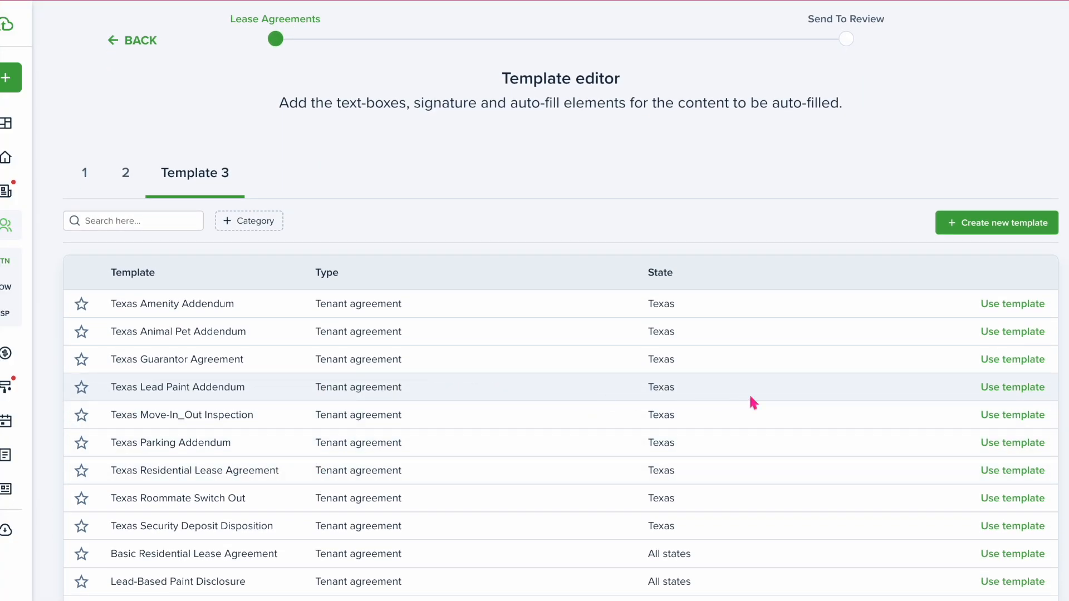
# Apply the Texas Lead Paint Addendum template and answer No and N/A for known hazards
pyautogui.click(994, 389)
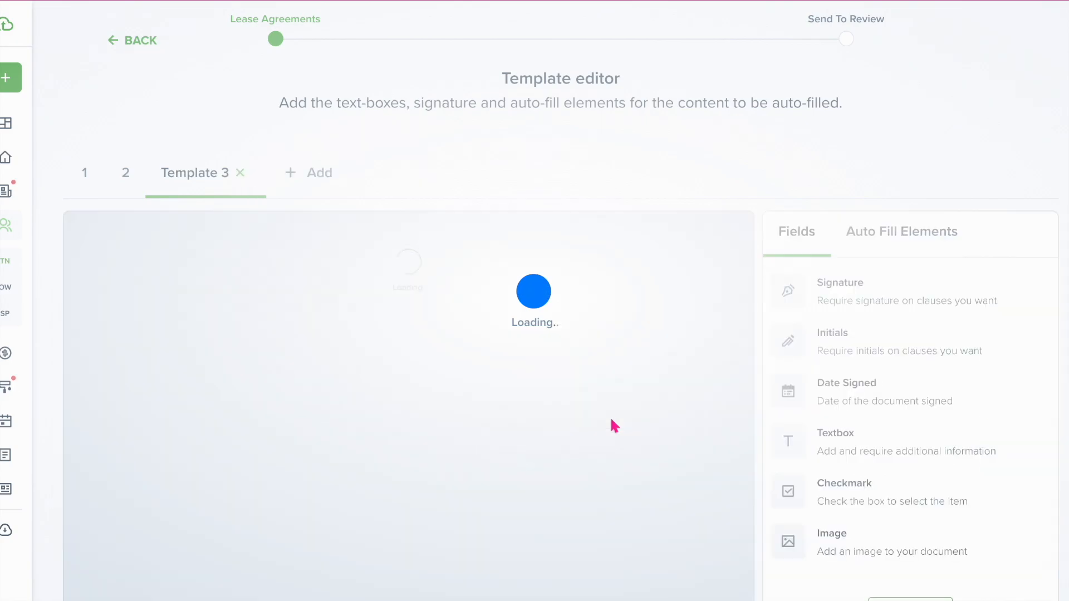
pyautogui.scroll(-3, 585, 426)
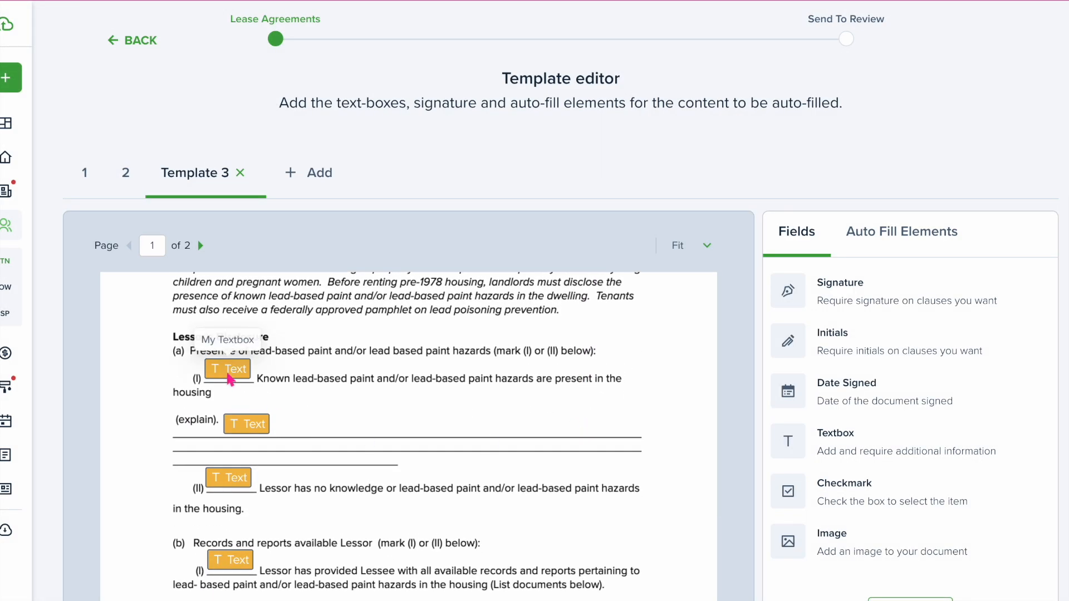
pyautogui.click(226, 372)
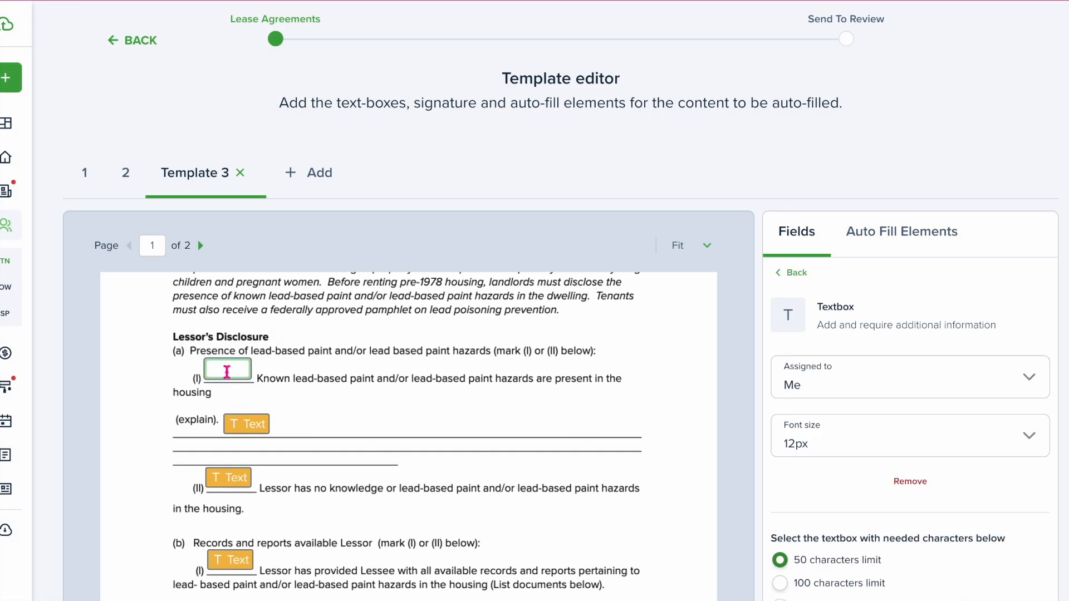
pyautogui.write('No')
pyautogui.click(246, 424)
pyautogui.write('N/A')
pyautogui.click(235, 490)
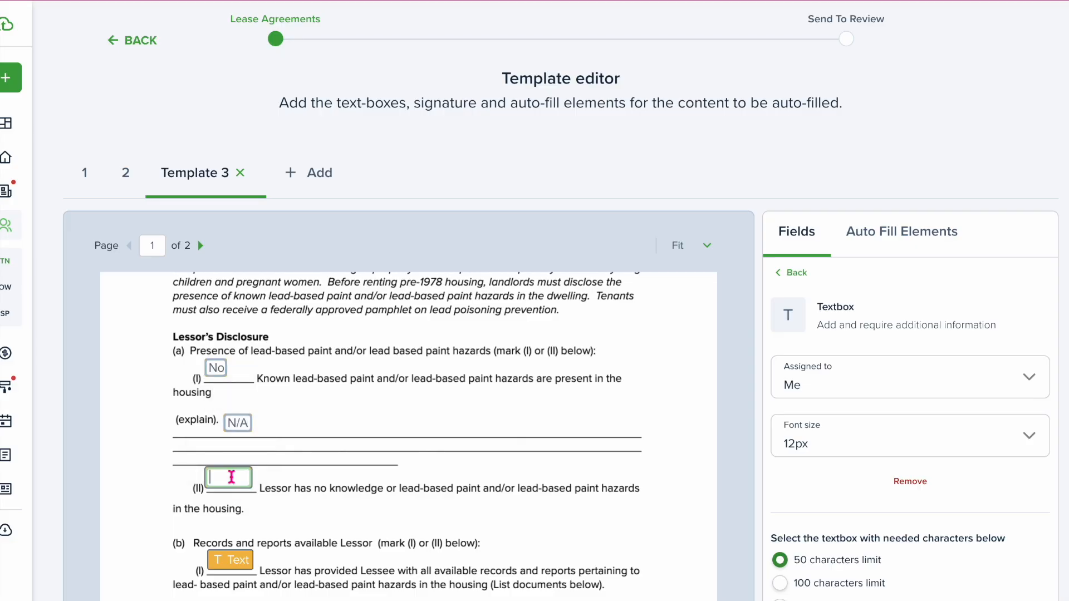
pyautogui.scroll(-4, 407, 445)
# Answer Yes for records provided and the lessee, pamphlet and agent acknowledgements
pyautogui.click(221, 310)
pyautogui.write('Yes')
pyautogui.click(224, 403)
pyautogui.write('Yes')
pyautogui.click(212, 473)
pyautogui.write('Yes')
pyautogui.click(221, 501)
pyautogui.write('Yes')
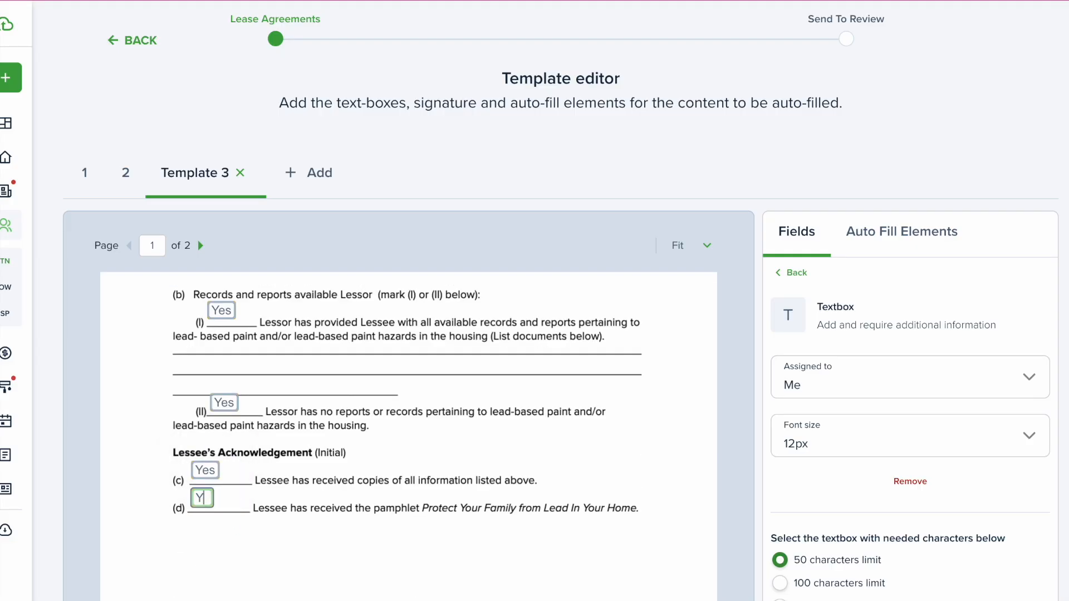
pyautogui.scroll(-7, 212, 390)
pyautogui.click(207, 371)
pyautogui.write('Yes')
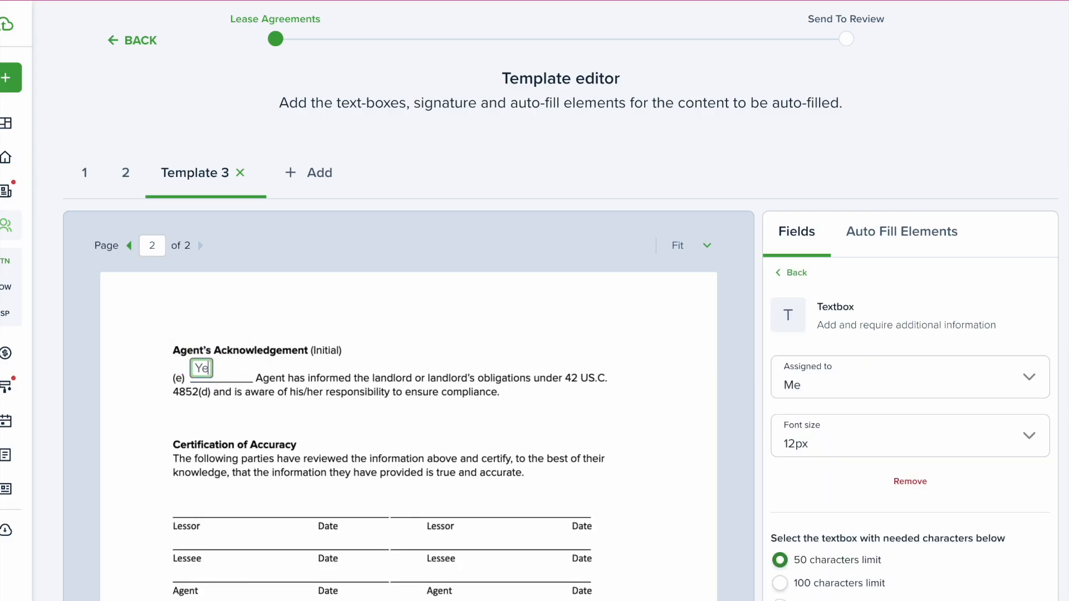
pyautogui.scroll(-6, 300, 423)
pyautogui.scroll(5, 296, 417)
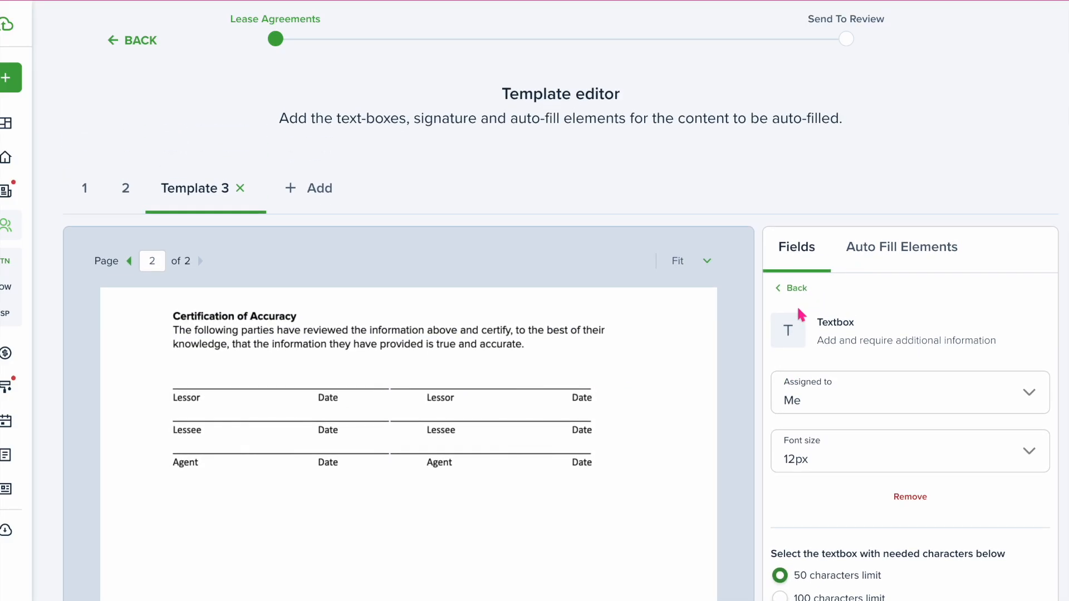
# Add a Signature and a 10px Date Signed field on the Lessor line, both assigned to me
pyautogui.click(789, 288)
pyautogui.moveTo(848, 317)
pyautogui.mouseDown()
pyautogui.moveTo(331, 386)
pyautogui.moveTo(248, 380)
pyautogui.mouseUp()
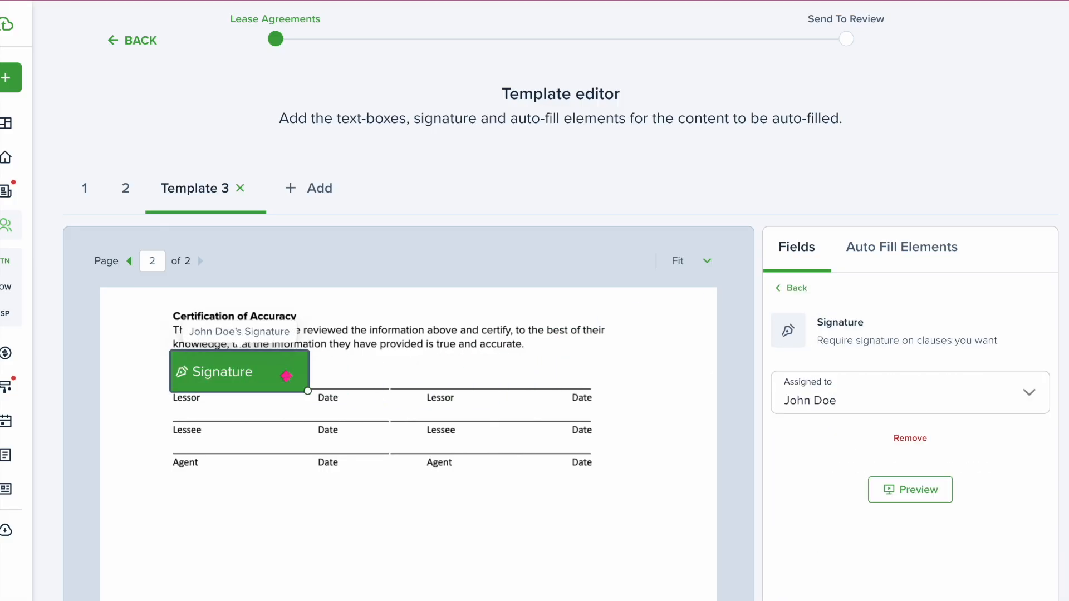
pyautogui.click(860, 399)
pyautogui.click(857, 205)
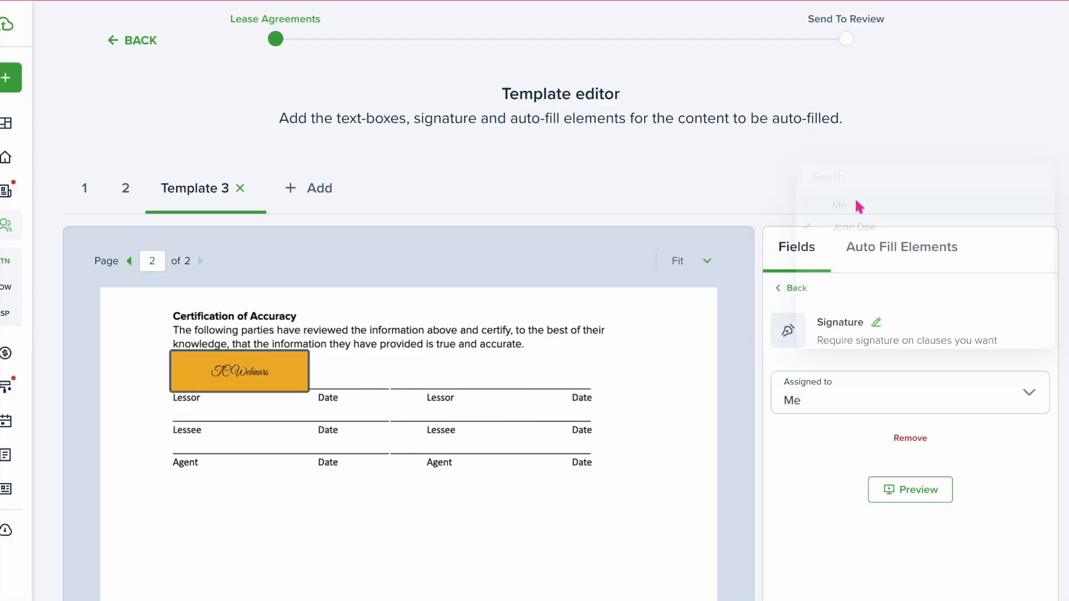
pyautogui.click(795, 290)
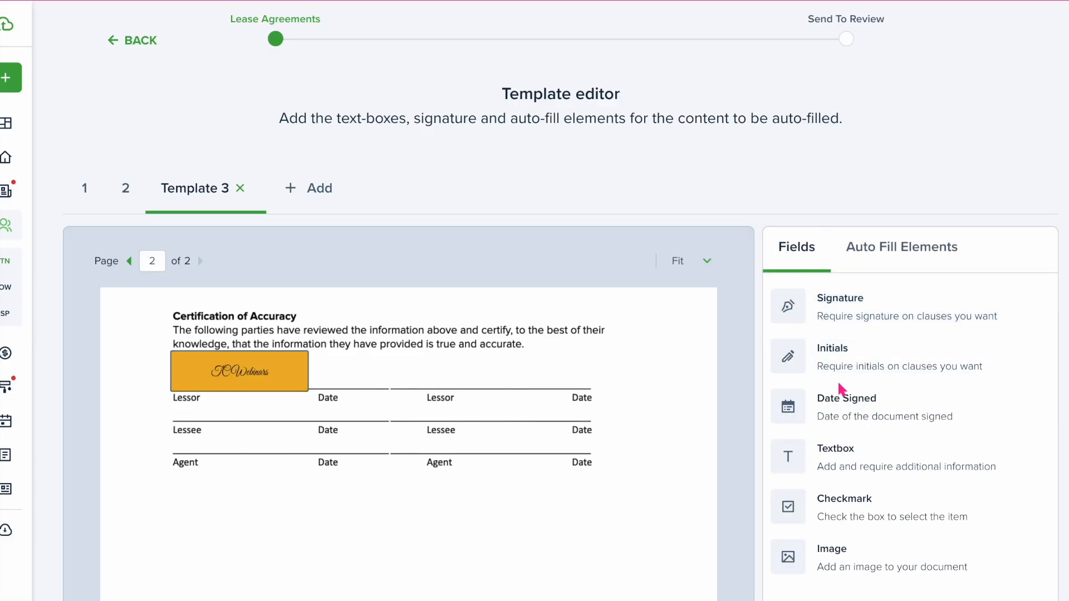
pyautogui.moveTo(780, 406); pyautogui.dragTo(380, 378)
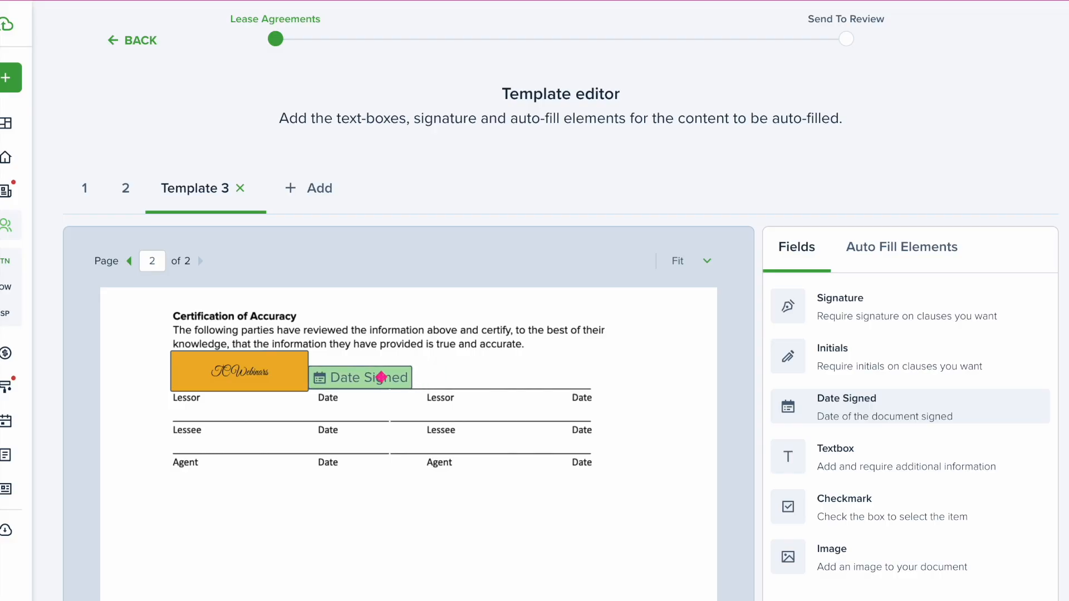
pyautogui.click(863, 454)
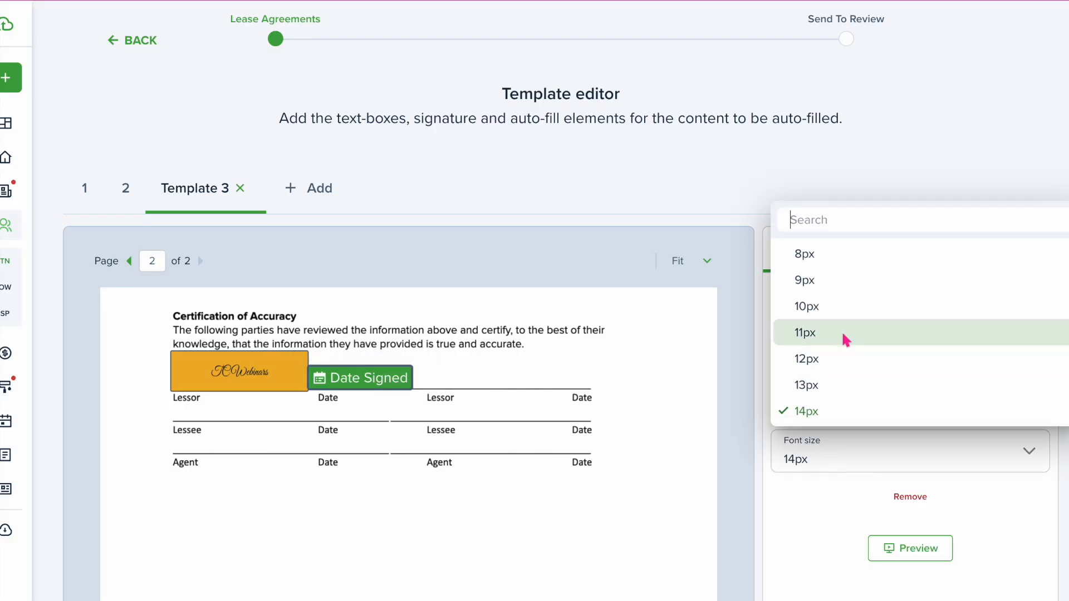
pyautogui.click(833, 307)
pyautogui.click(856, 406)
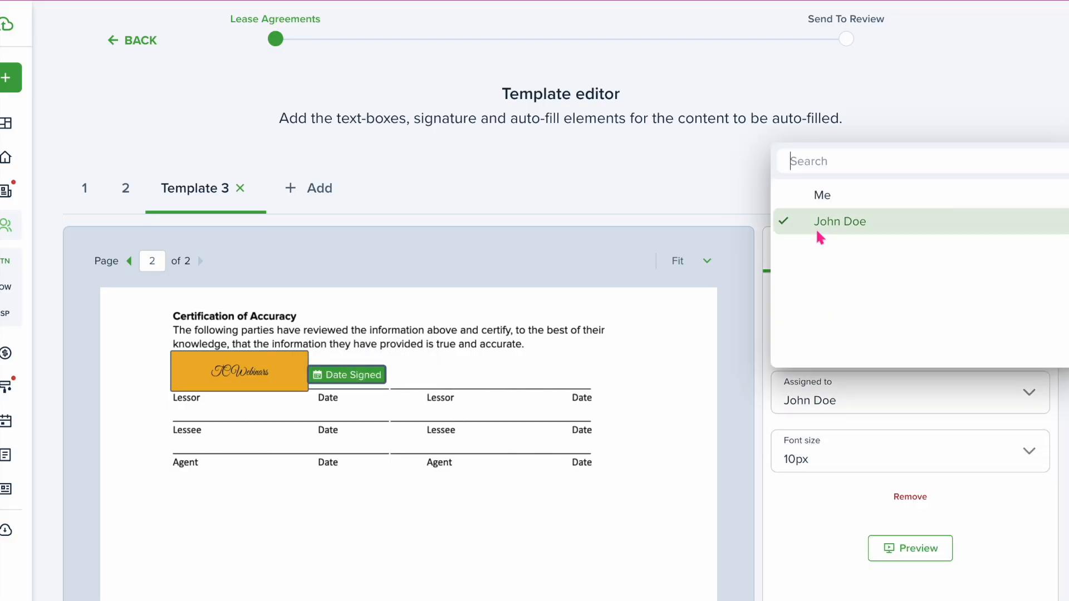
pyautogui.click(819, 203)
pyautogui.click(793, 291)
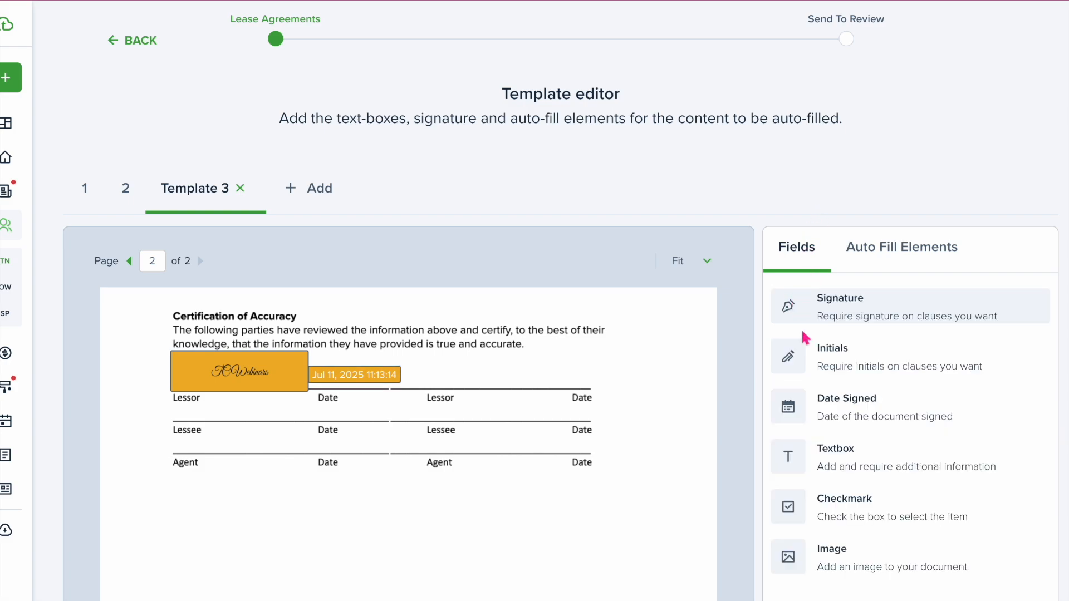
# Place a Signature and a 10px Date Signed field on the Lessee line
pyautogui.moveTo(845, 318)
pyautogui.mouseDown()
pyautogui.moveTo(498, 401)
pyautogui.moveTo(283, 432)
pyautogui.moveTo(238, 413)
pyautogui.mouseUp()
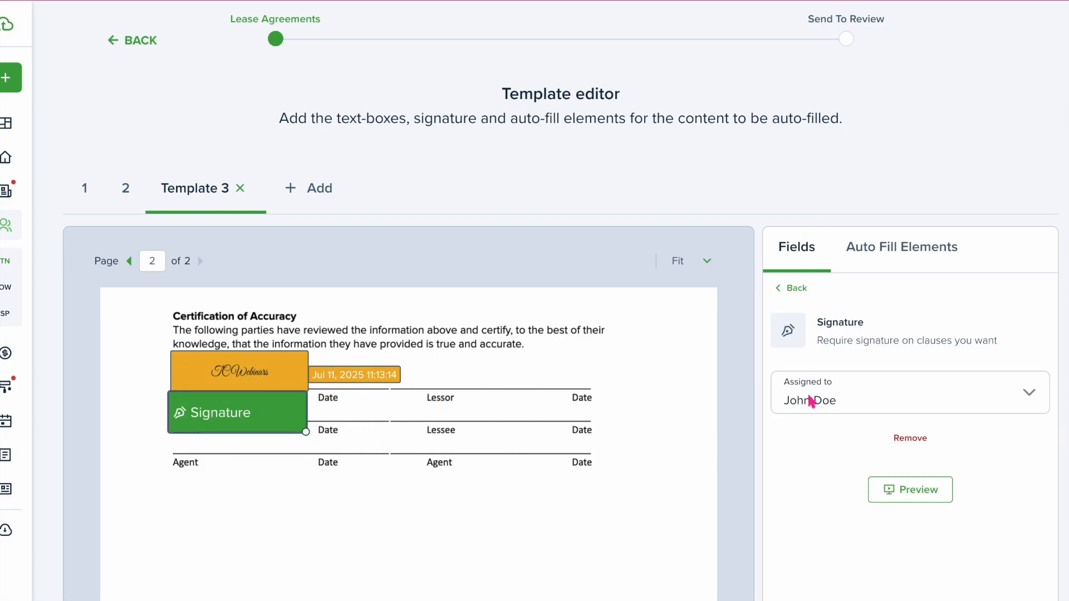
pyautogui.click(794, 289)
pyautogui.moveTo(850, 415); pyautogui.dragTo(376, 426)
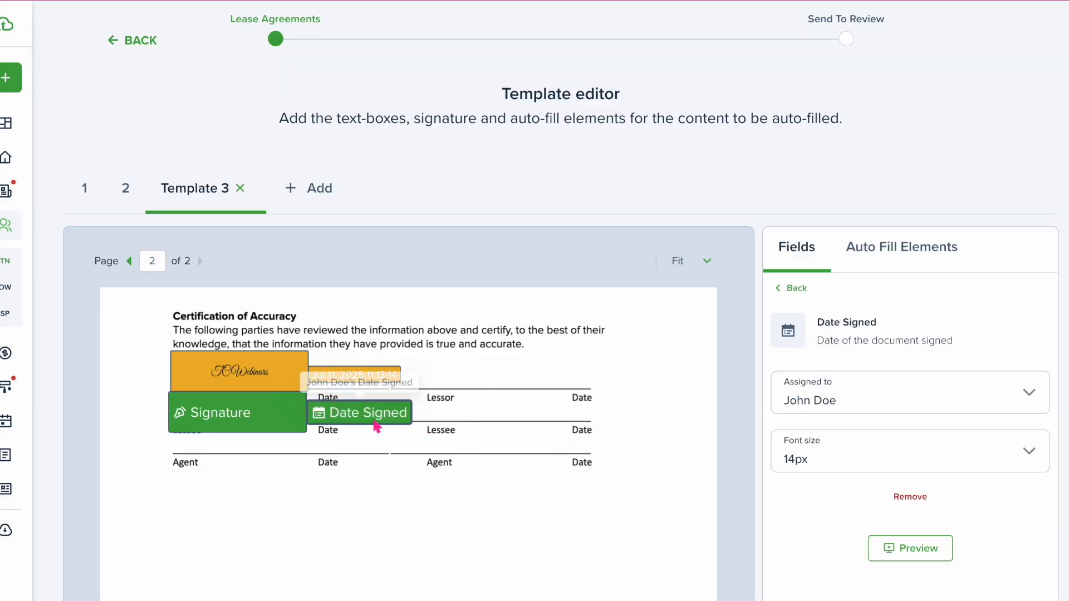
pyautogui.click(879, 460)
pyautogui.click(832, 309)
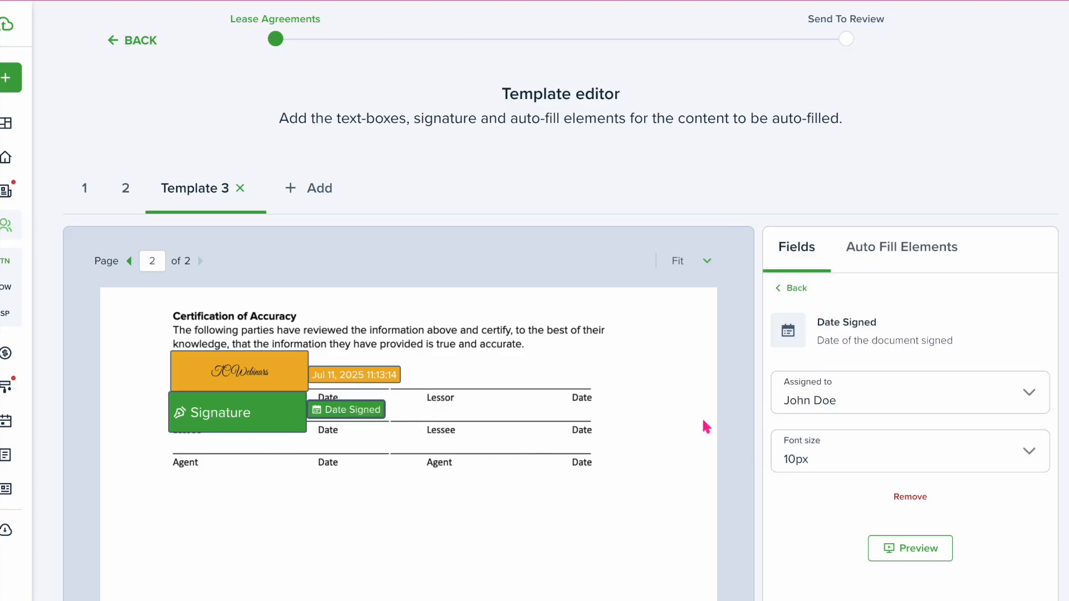
pyautogui.click(693, 512)
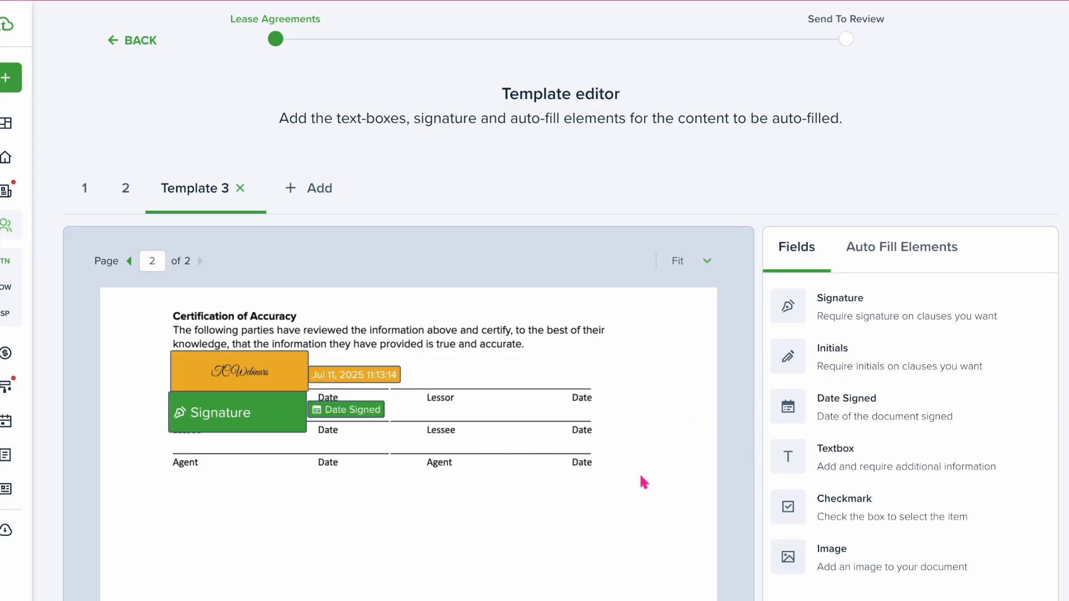
pyautogui.scroll(-10, 662, 479)
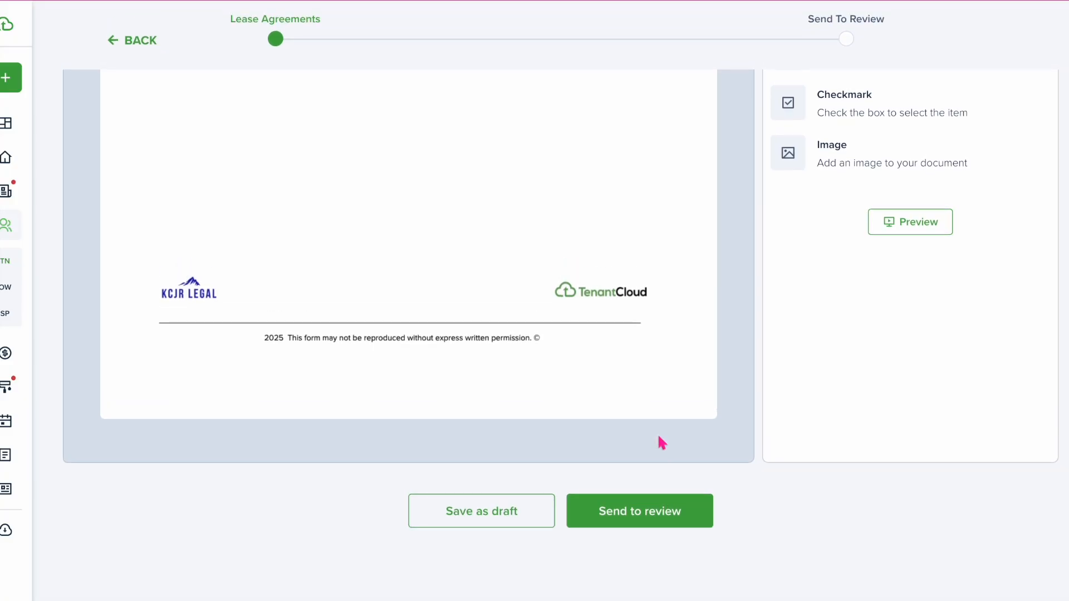
# Send the agreement to review, entering and saving the tenant's email address when prompted
pyautogui.scroll(10, 599, 303)
pyautogui.scroll(1, 599, 303)
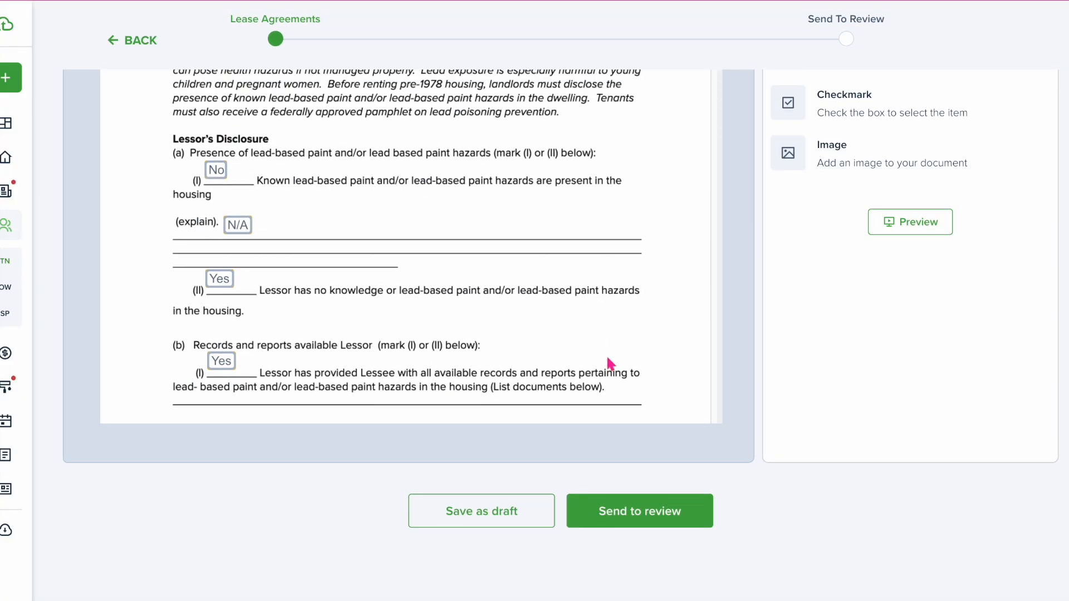
pyautogui.click(643, 517)
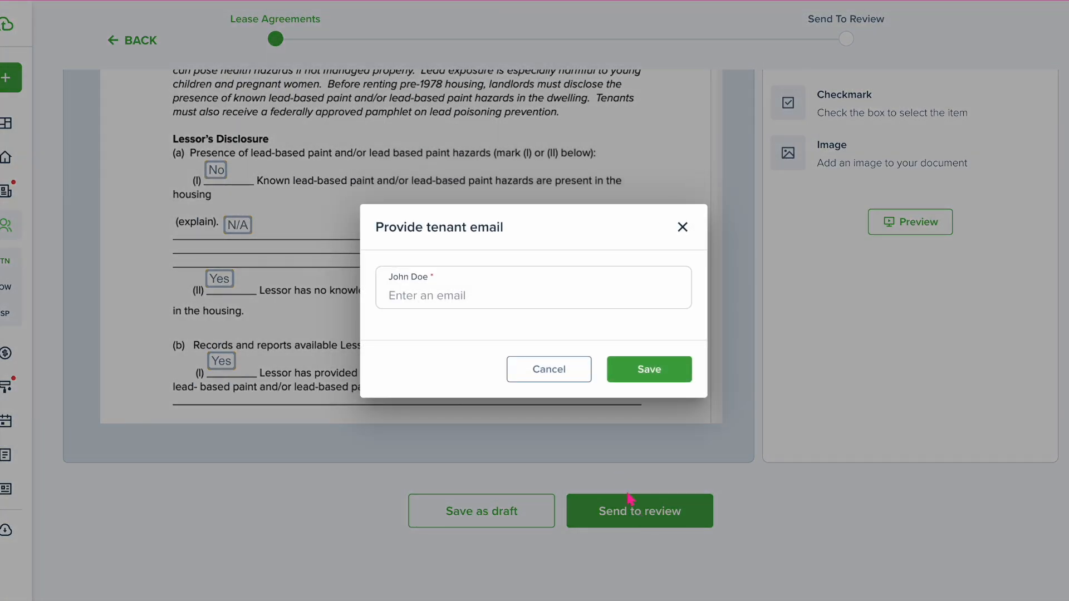
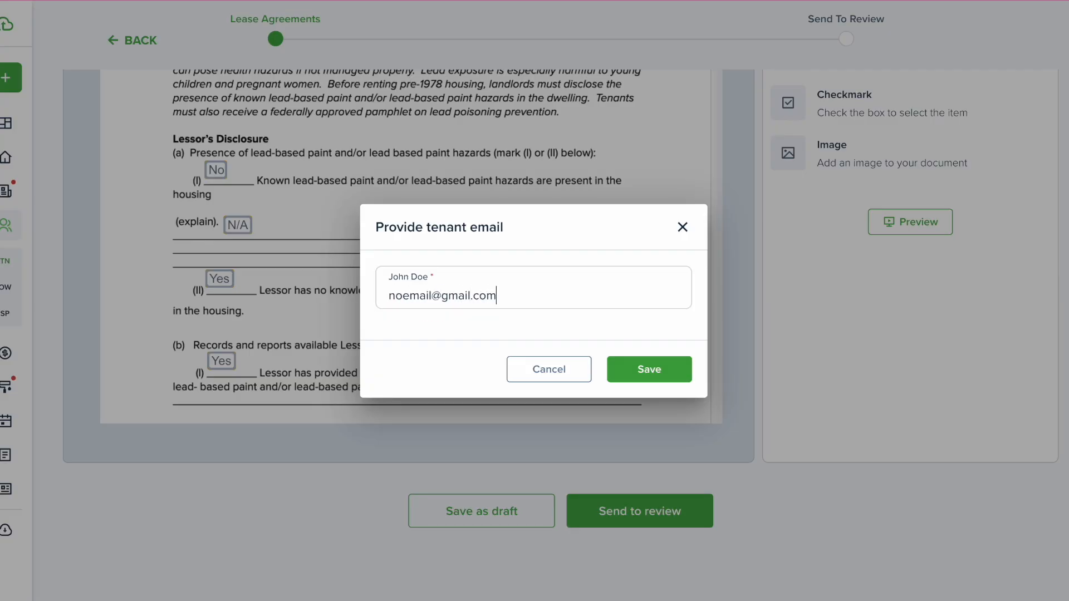
pyautogui.click(668, 372)
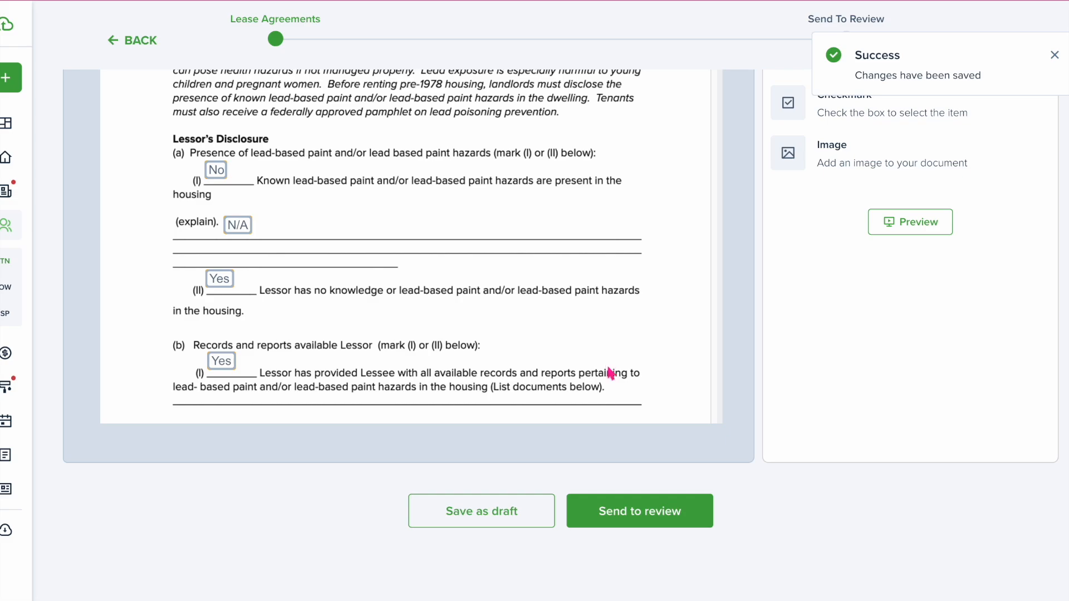
# Enter N/A in the City of license box of the Template 2 Animal/Pet addendum
pyautogui.scroll(10, 612, 378)
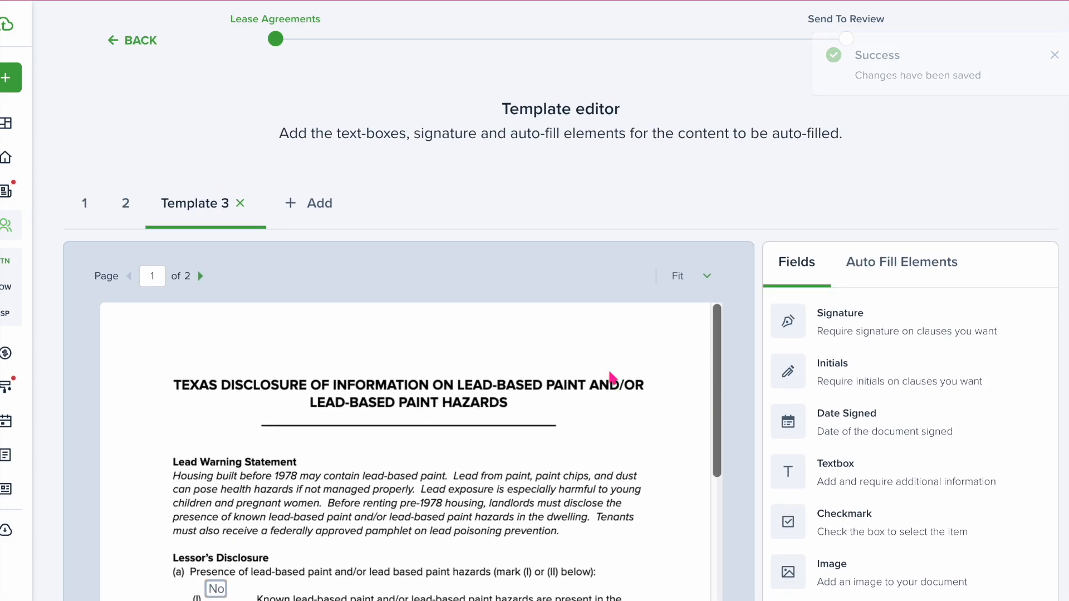
pyautogui.scroll(-15, 612, 379)
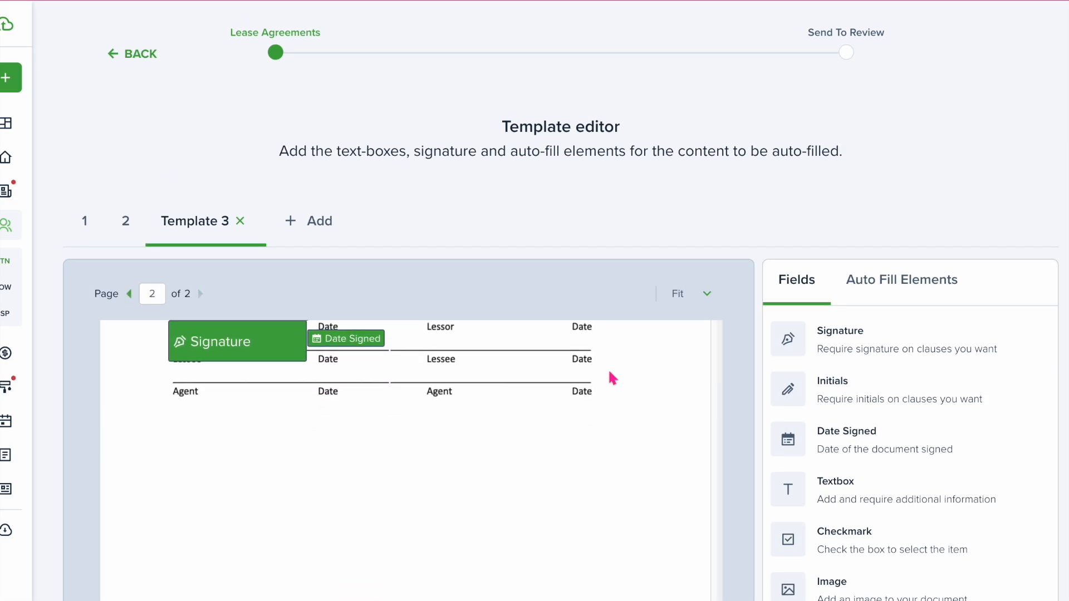
pyautogui.scroll(15, 610, 373)
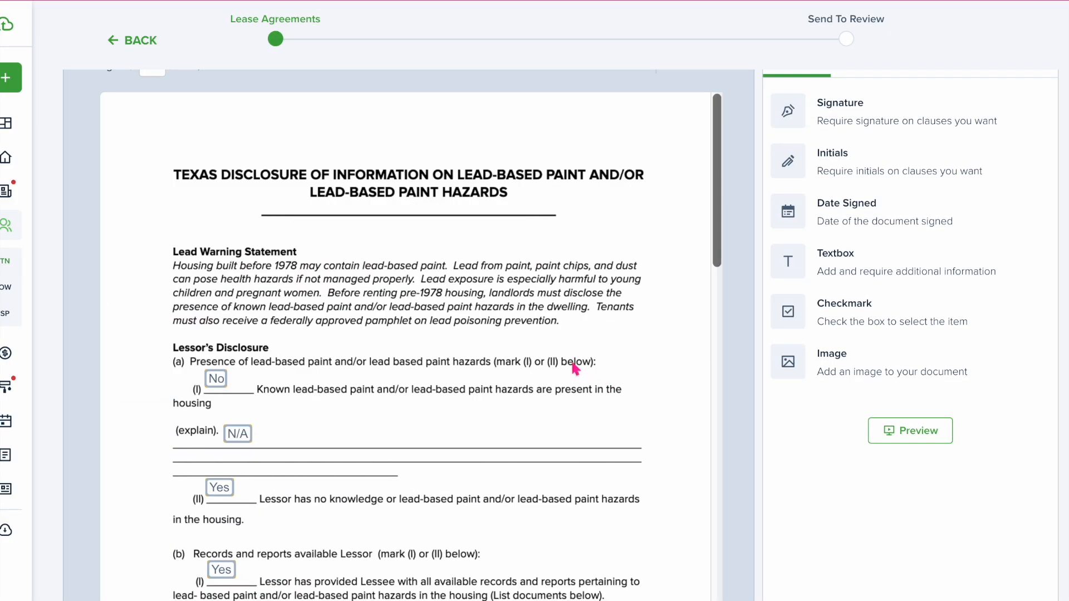
pyautogui.scroll(5, 401, 300)
pyautogui.click(125, 266)
pyautogui.scroll(-3, 345, 437)
pyautogui.scroll(-10, 352, 446)
pyautogui.scroll(1, 463, 409)
pyautogui.click(486, 373)
pyautogui.write('N/A')
# Send the completed lease agreements to the tenant for review
pyautogui.scroll(-15, 579, 438)
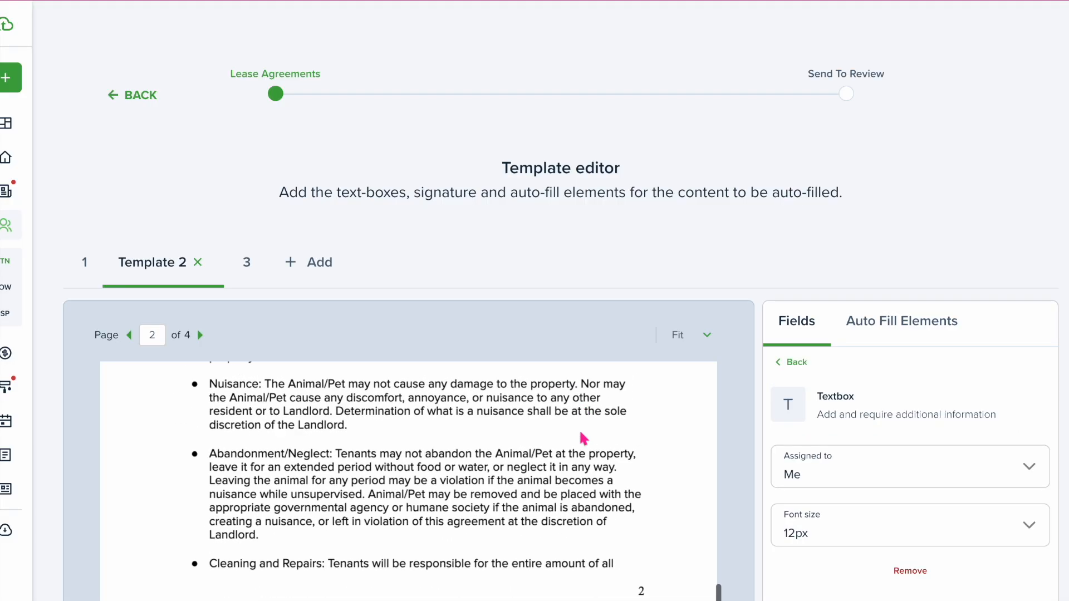
pyautogui.scroll(-10, 581, 436)
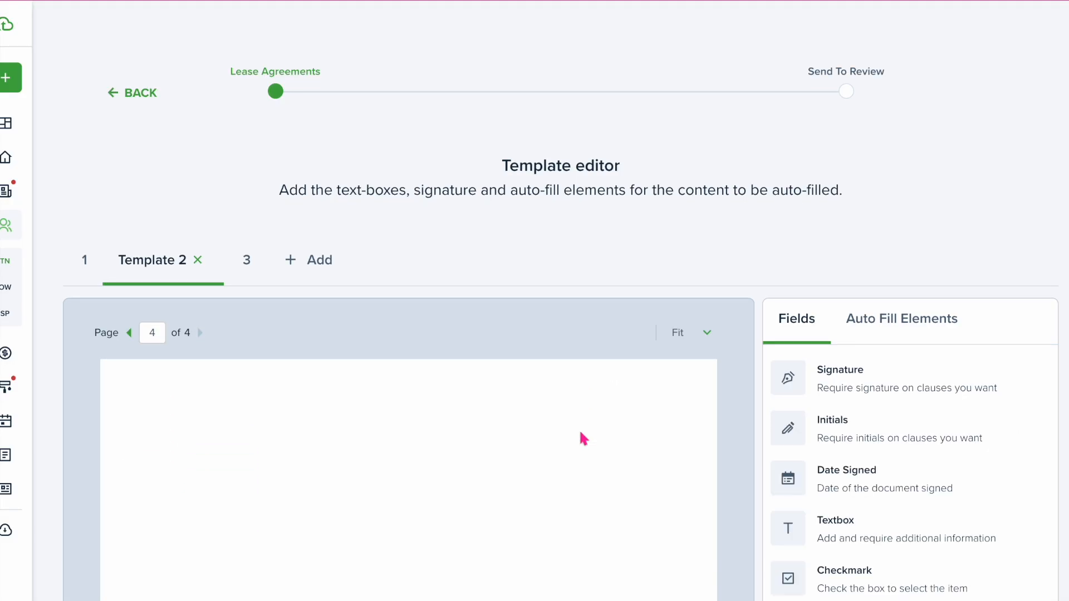
pyautogui.click(620, 513)
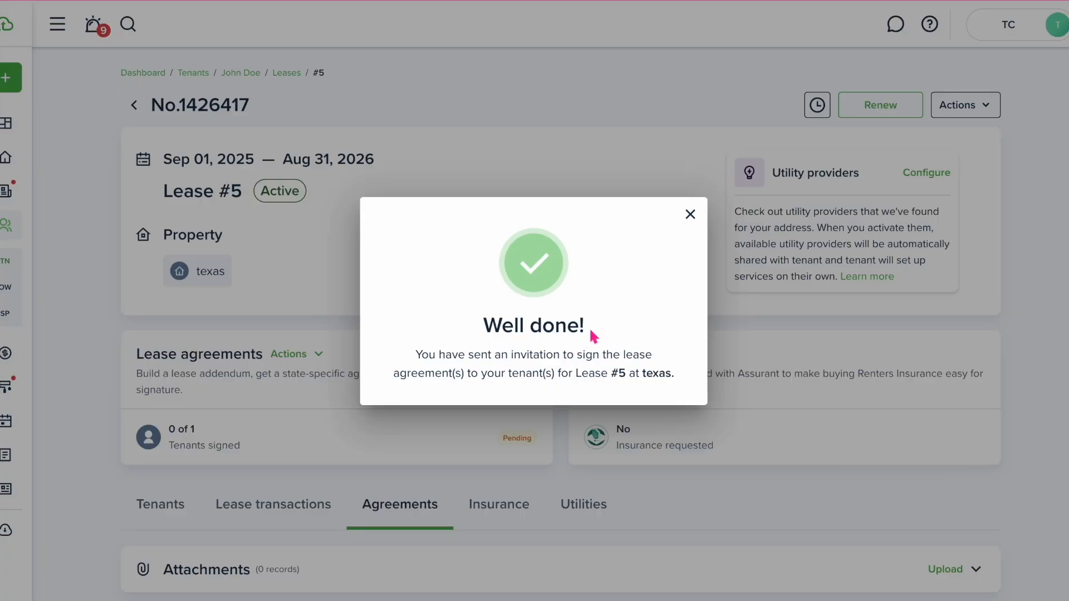
# Dismiss the Well done invitation confirmation and review the tenant's profile transactions
pyautogui.moveTo(460, 355); pyautogui.dragTo(652, 331)
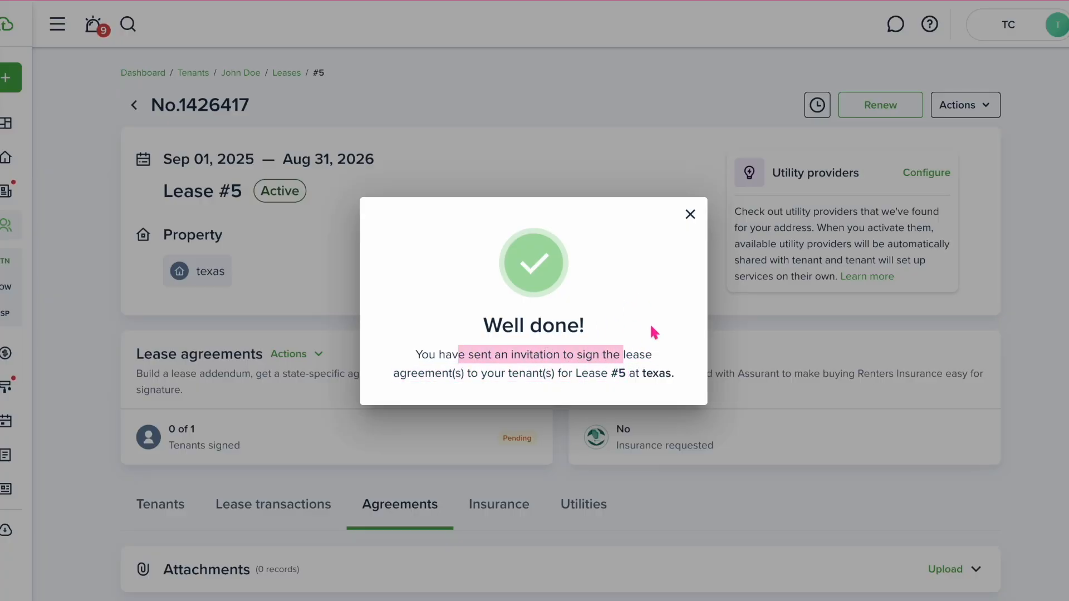
pyautogui.click(650, 324)
pyautogui.click(691, 214)
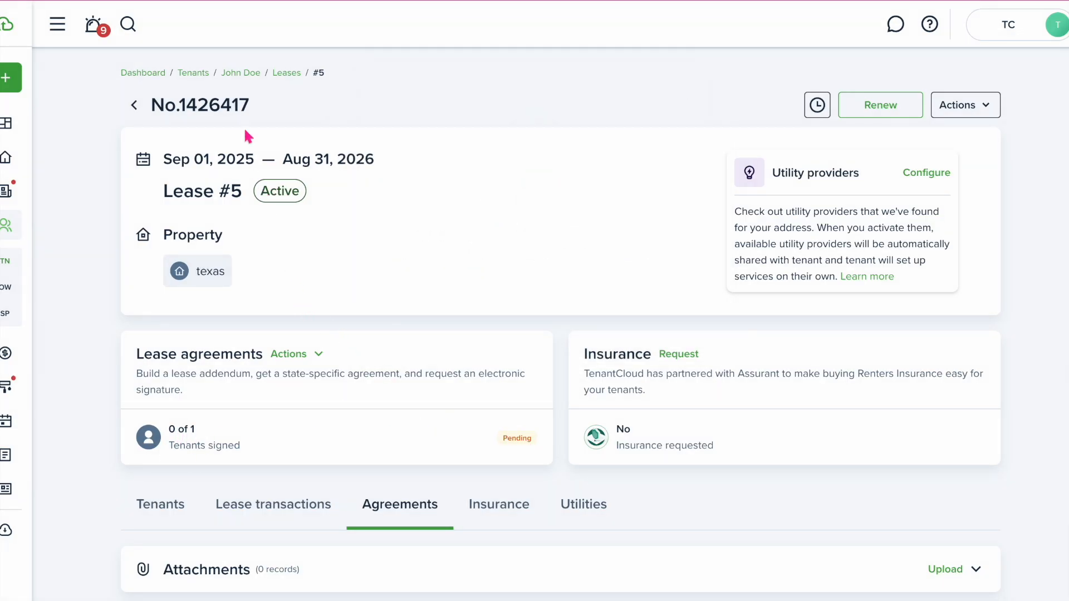
pyautogui.click(238, 75)
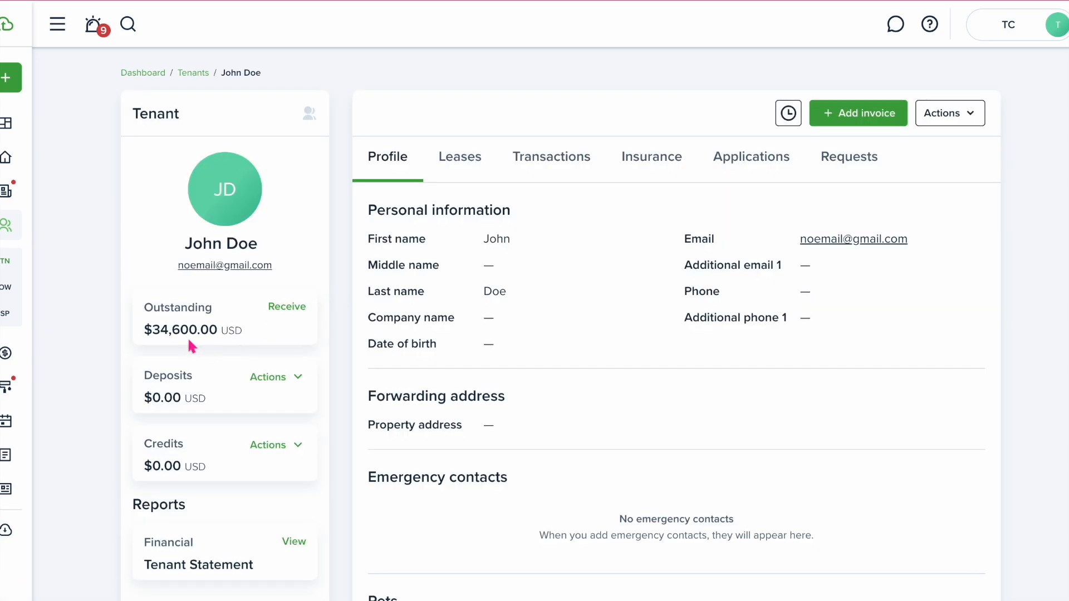
pyautogui.click(536, 164)
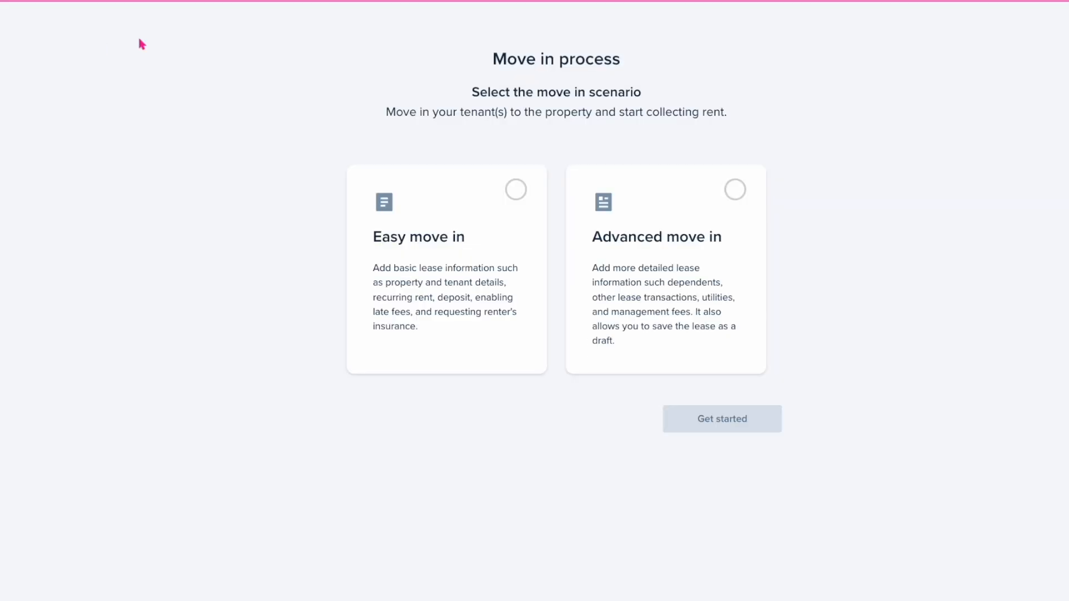
# Start an advanced move-in for 123 Apartments unit 3 with a 08/01/2025–07/31/2026 lease
pyautogui.click(685, 265)
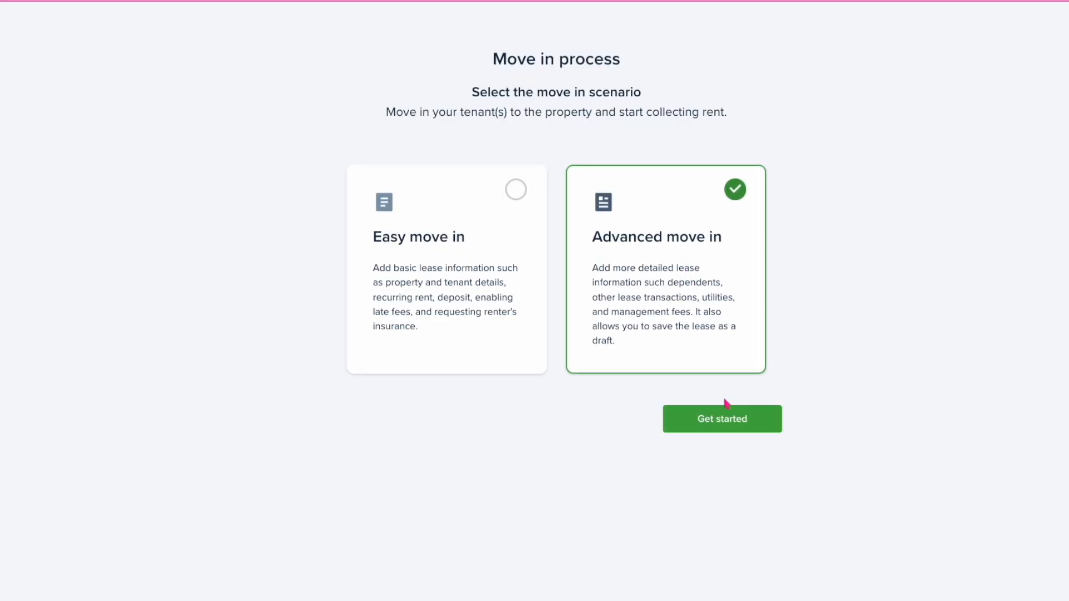
pyautogui.click(725, 417)
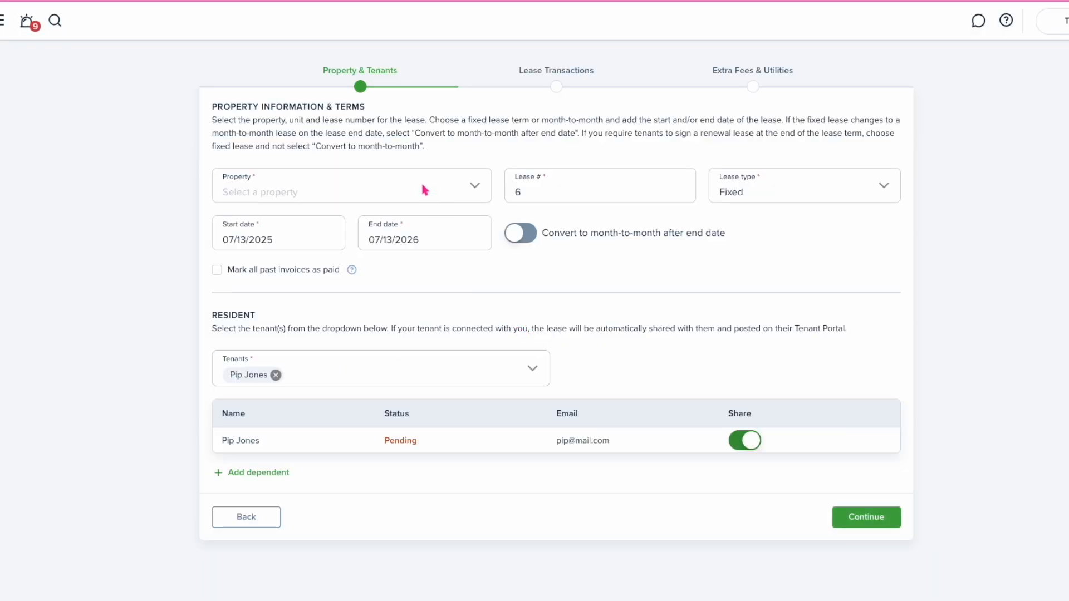
pyautogui.click(423, 187)
pyautogui.click(338, 281)
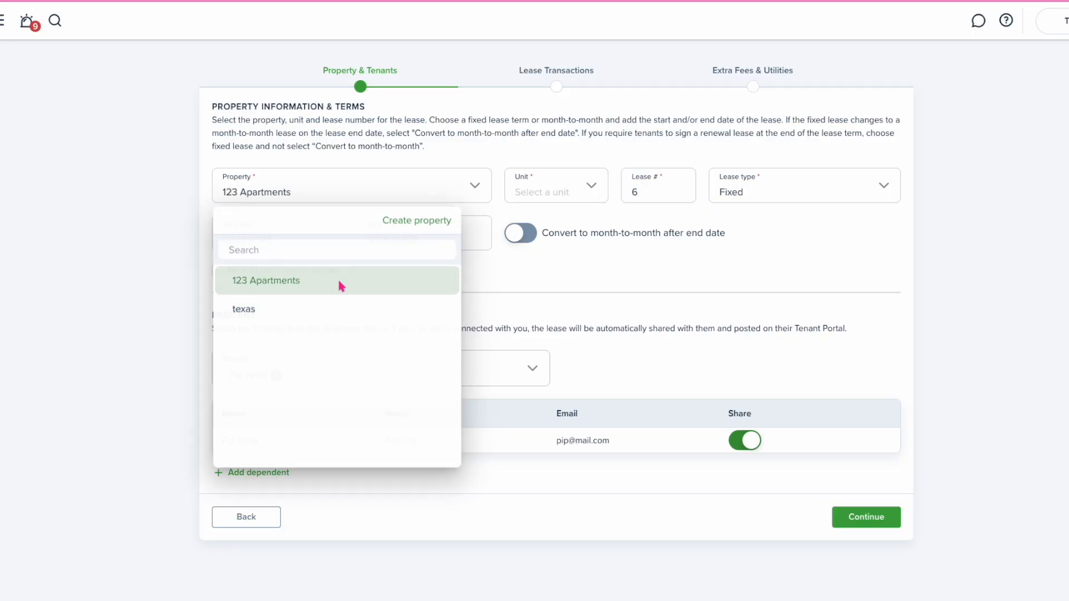
pyautogui.click(591, 190)
pyautogui.click(546, 296)
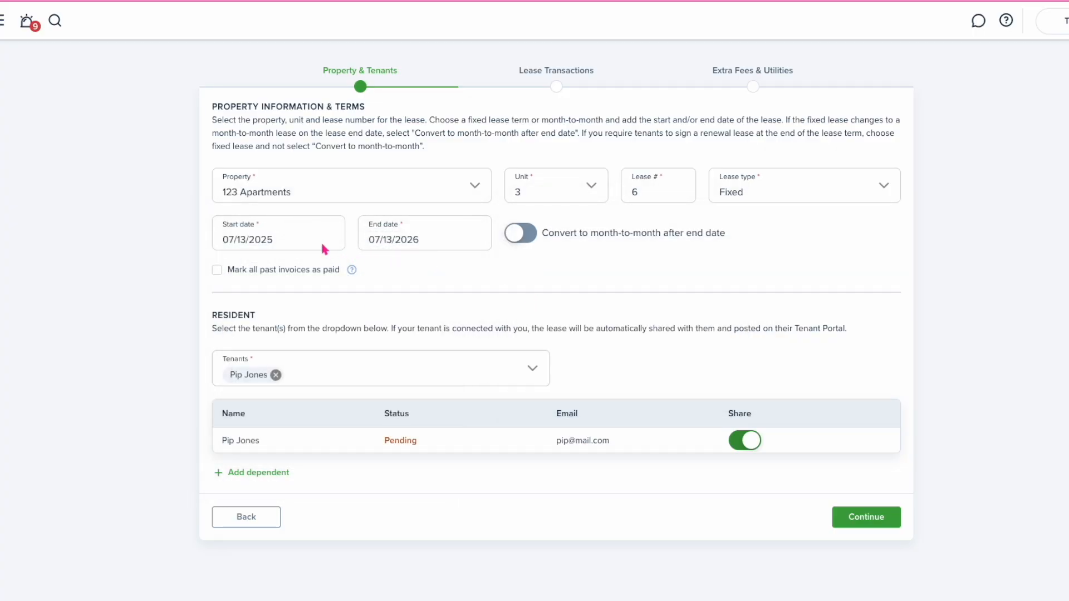
pyautogui.click(324, 245)
pyautogui.click(385, 267)
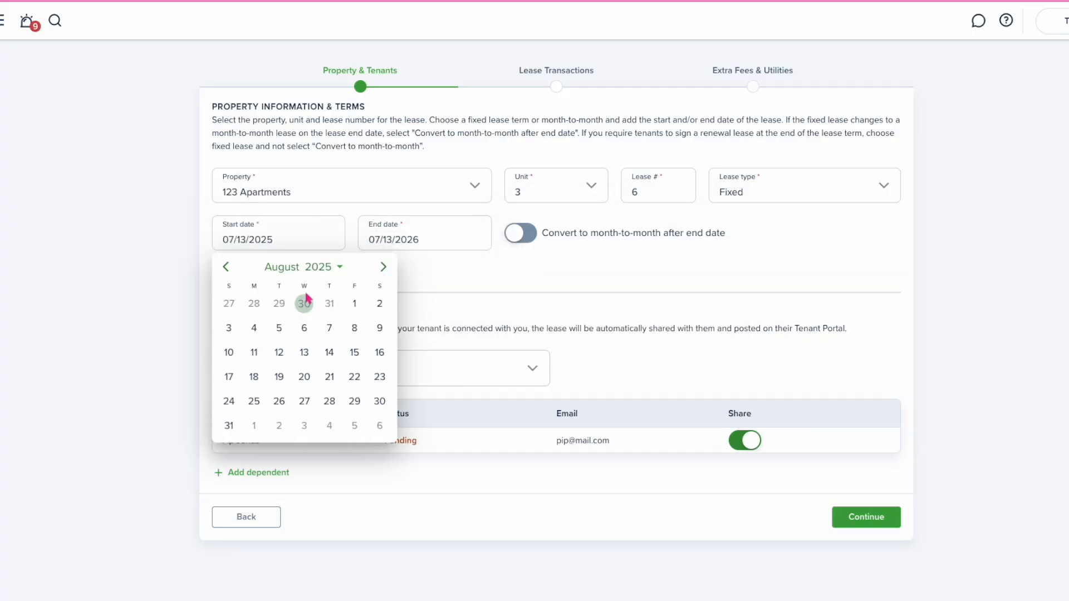
pyautogui.click(354, 303)
pyautogui.click(393, 240)
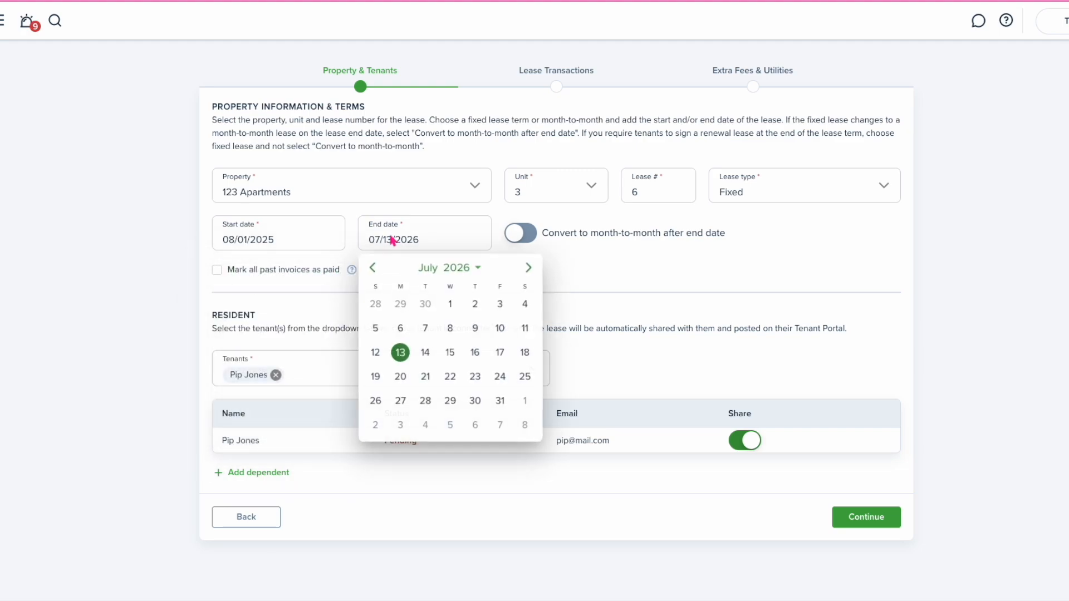
pyautogui.click(500, 400)
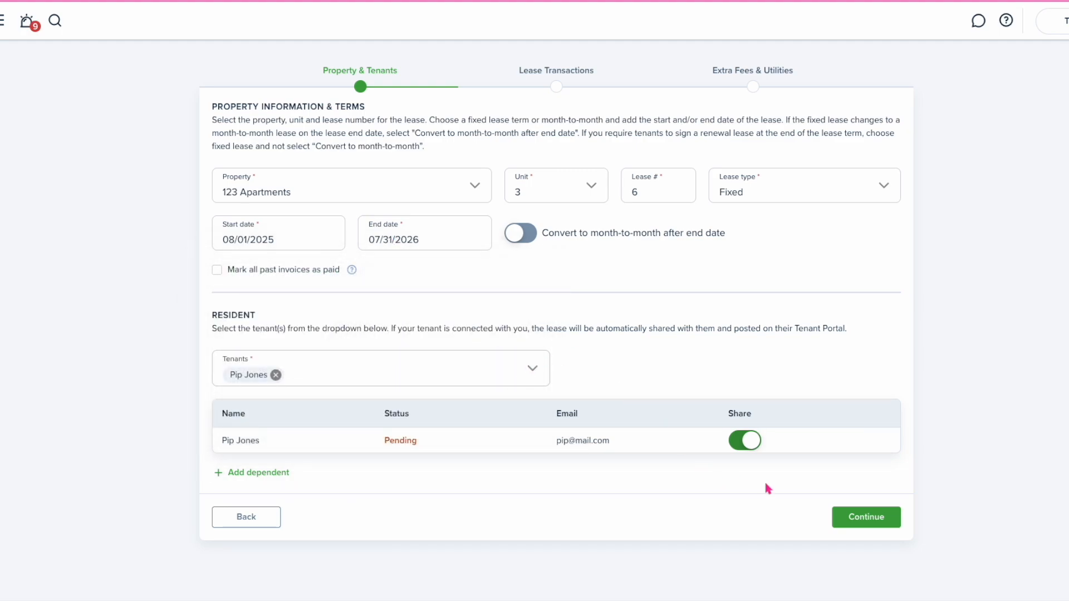
pyautogui.click(838, 520)
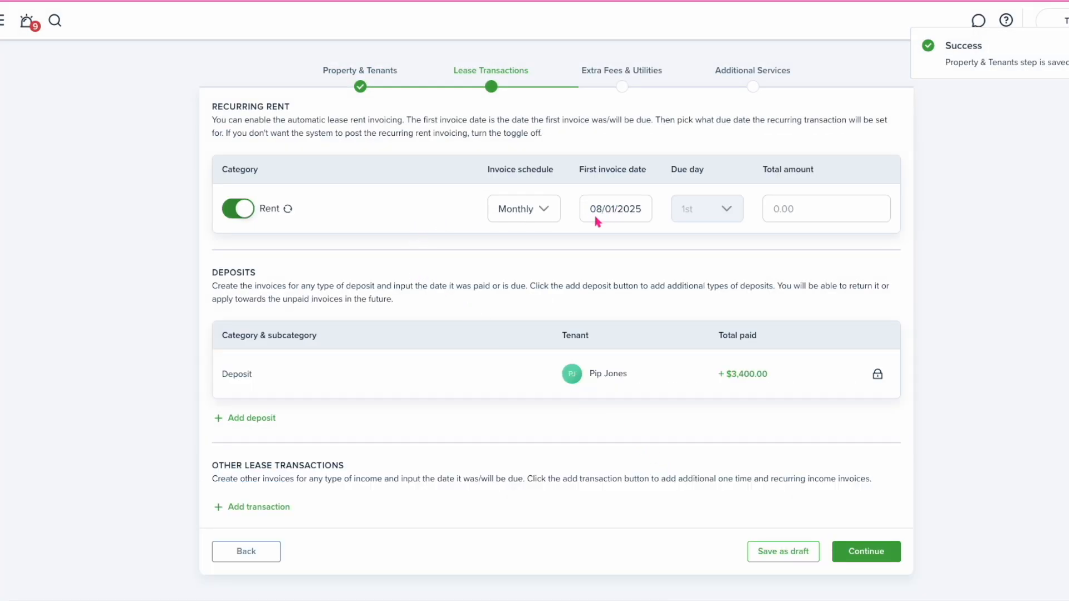
# Set monthly rent to 2000 with the first rent invoice on 09/01/2025
pyautogui.click(625, 214)
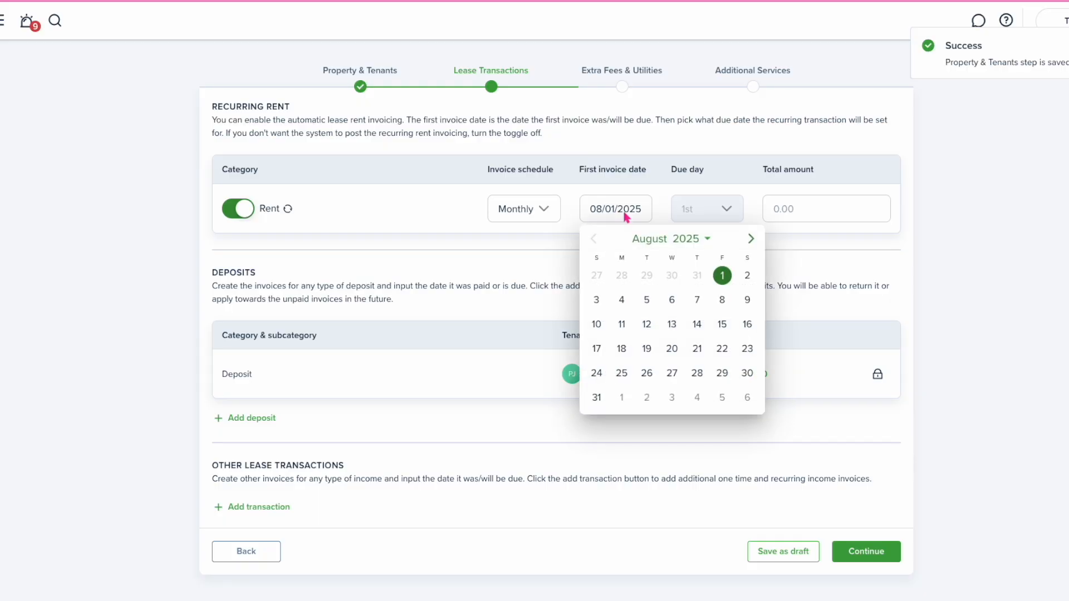
pyautogui.click(750, 240)
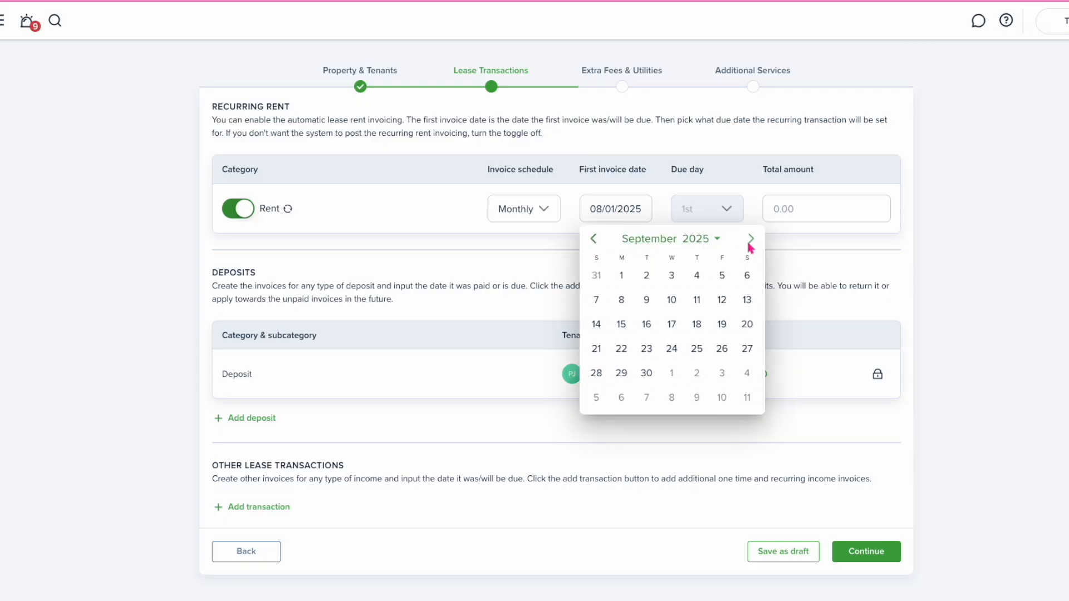
pyautogui.click(622, 275)
pyautogui.click(788, 216)
pyautogui.write('2000')
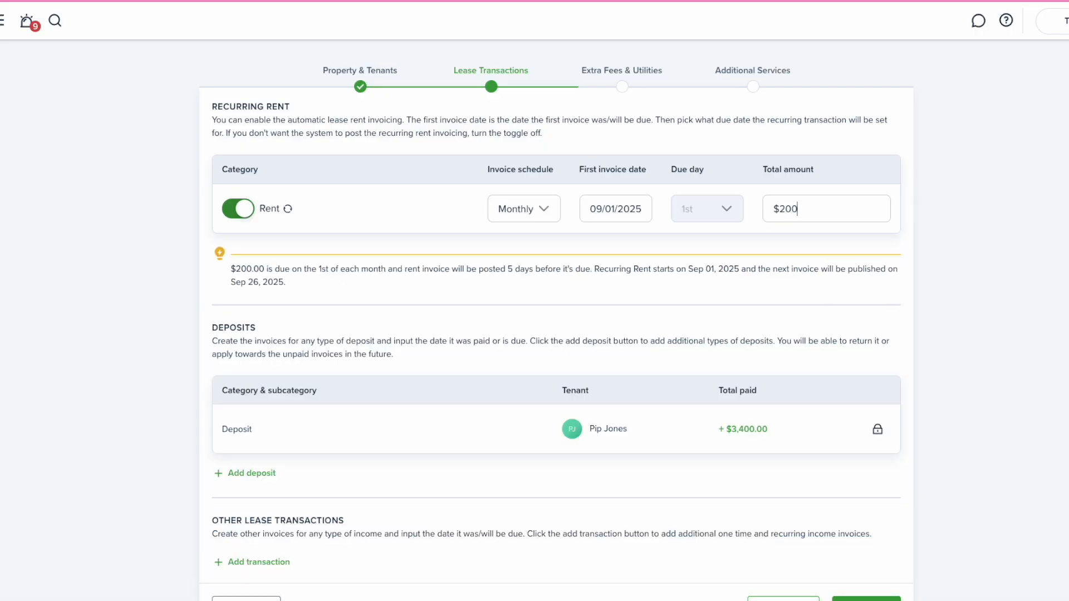
pyautogui.scroll(-2, 630, 372)
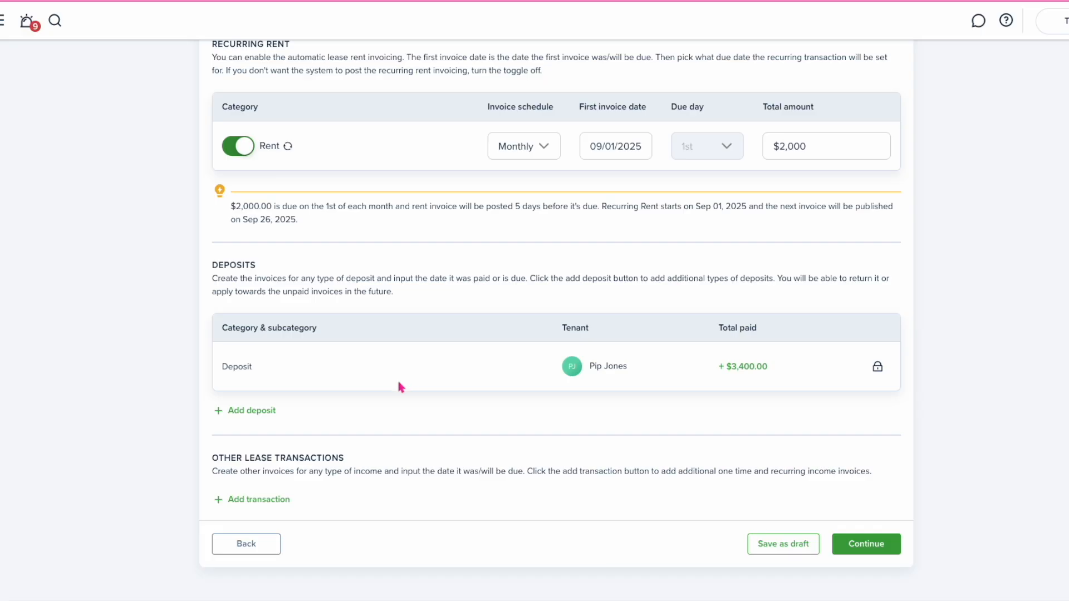
# Add a Last Month's Rent deposit of $2,000.00 dated 08/01/2025, plus a new transaction row
pyautogui.click(255, 415)
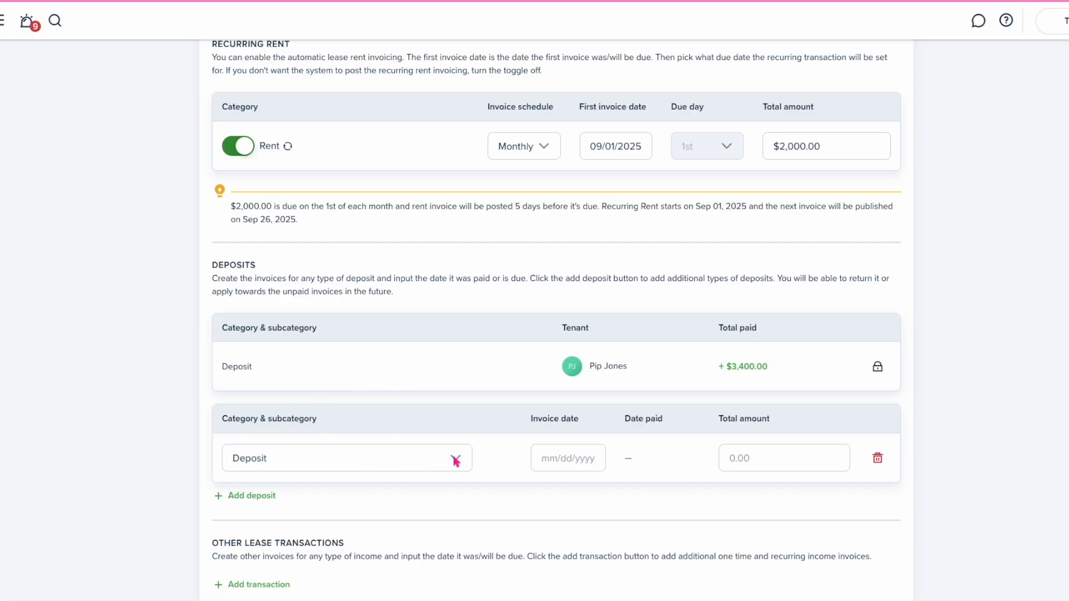
pyautogui.click(456, 460)
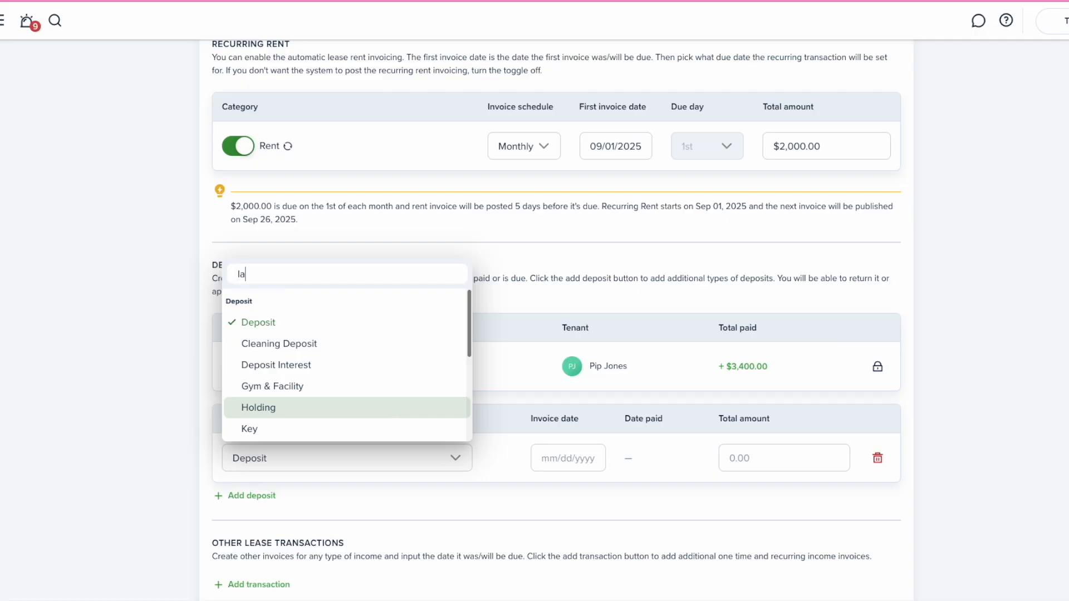
pyautogui.click(285, 323)
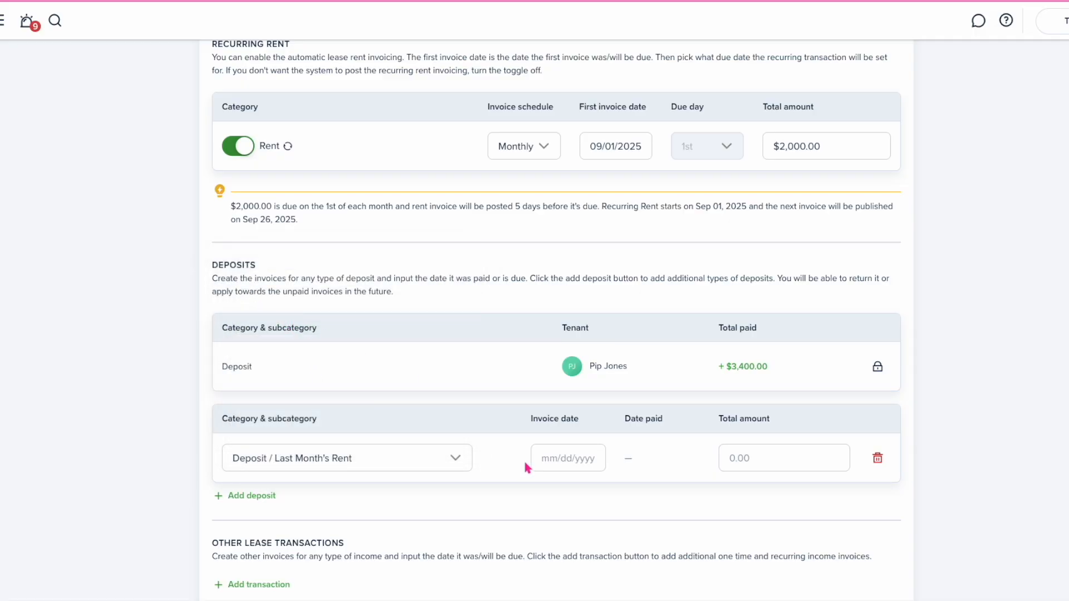
pyautogui.click(578, 460)
pyautogui.click(702, 266)
pyautogui.click(674, 304)
pyautogui.click(764, 455)
pyautogui.write('2')
pyautogui.scroll(-2, 572, 493)
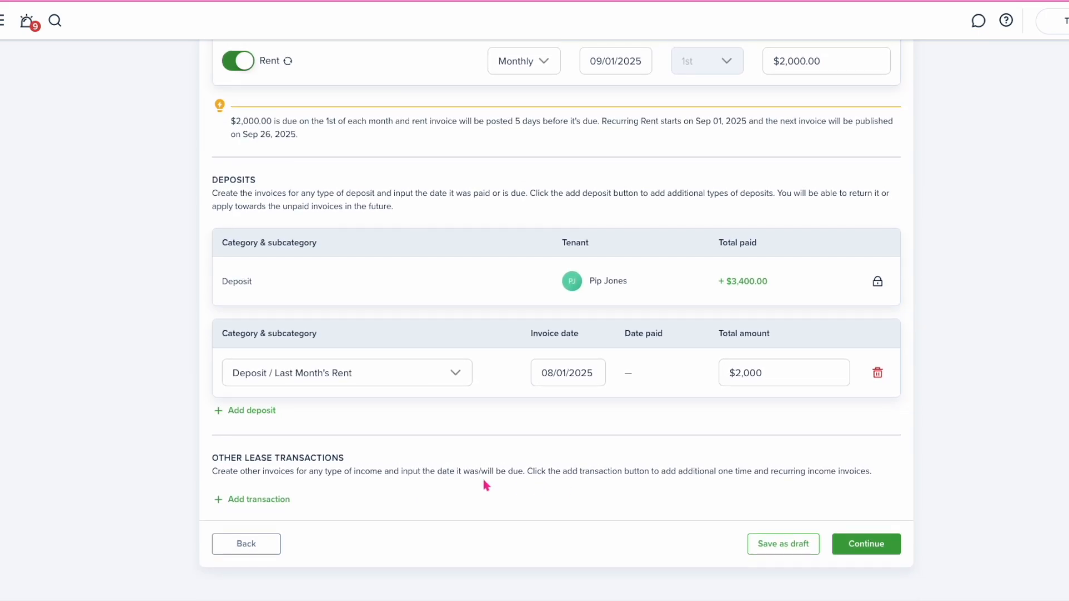
pyautogui.click(281, 501)
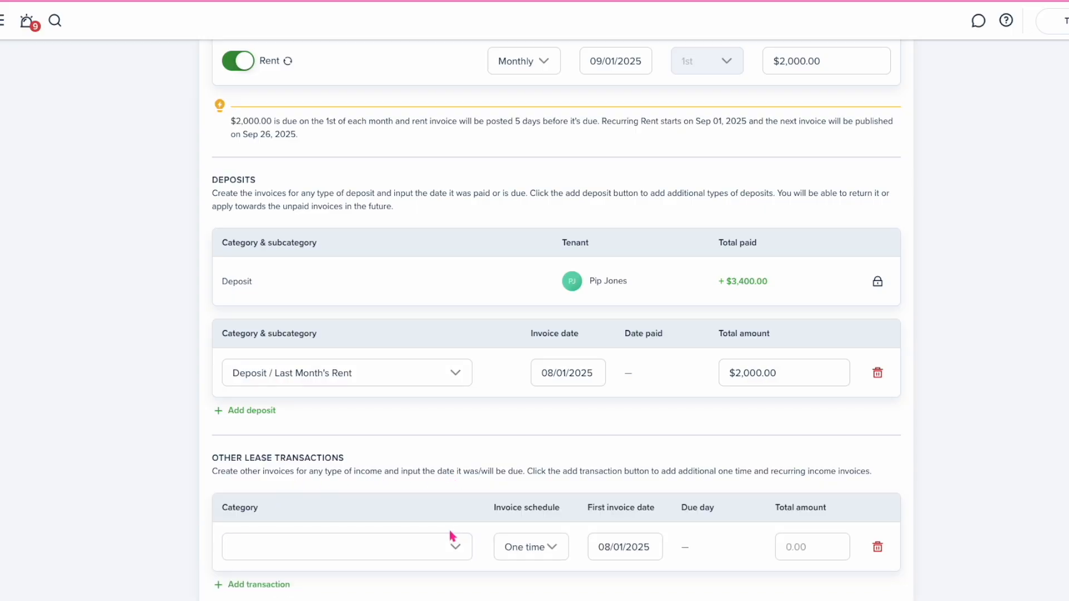
# Make the new row a one-time Rent / Standard rent charge of $2,000 and continue
pyautogui.scroll(-2, 449, 527)
pyautogui.click(455, 460)
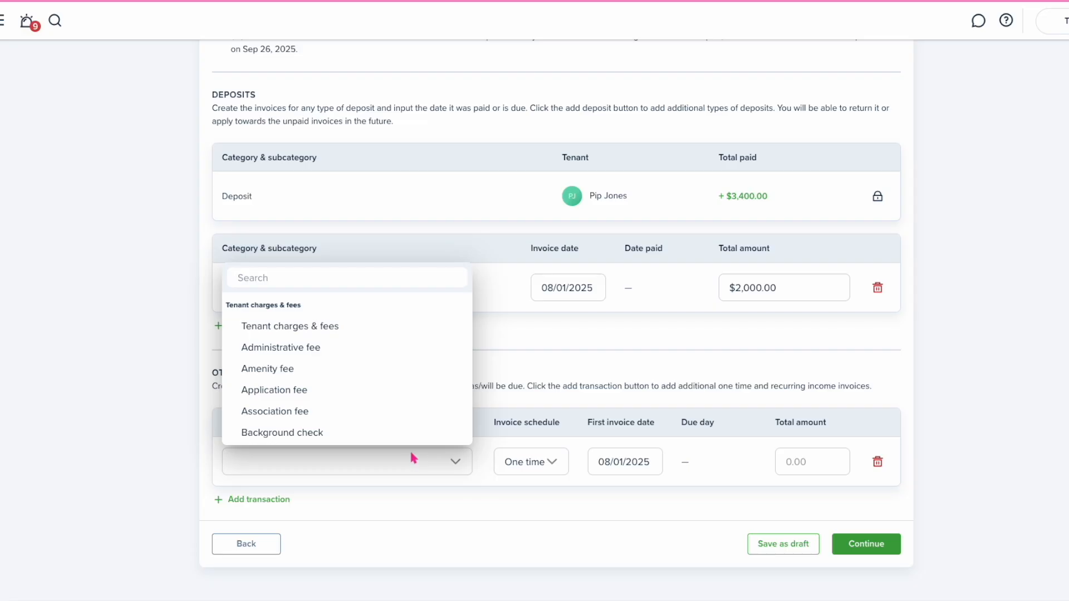
pyautogui.write('stan')
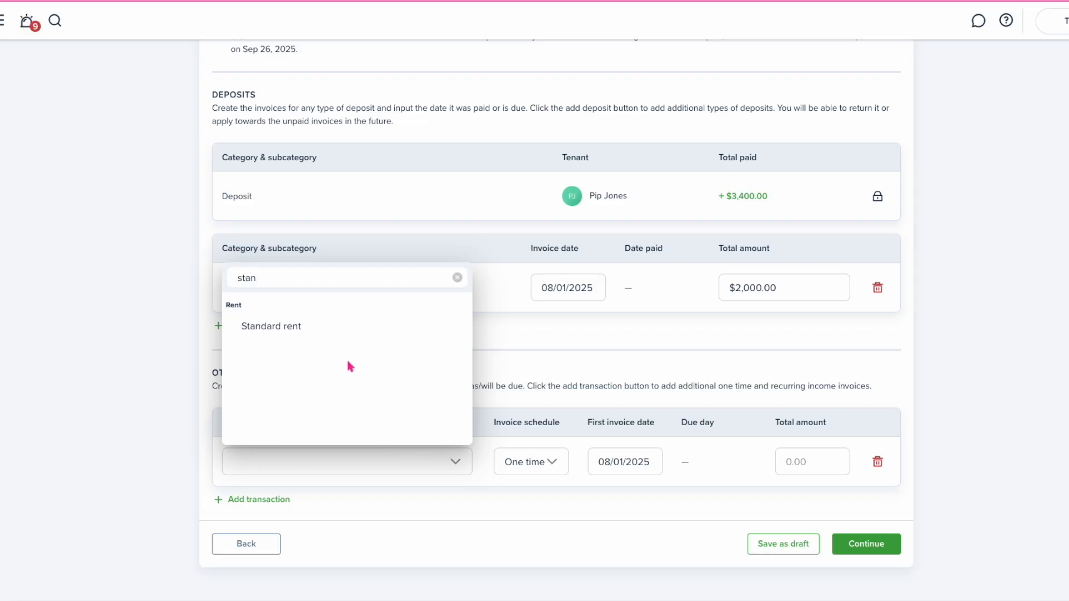
pyautogui.click(313, 335)
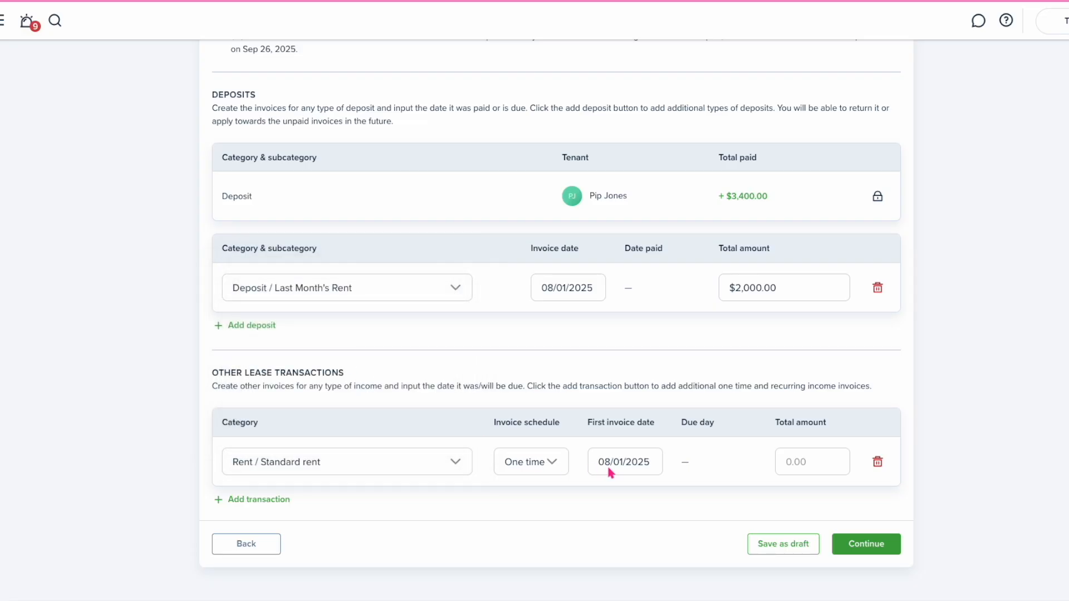
pyautogui.click(803, 467)
pyautogui.write('200')
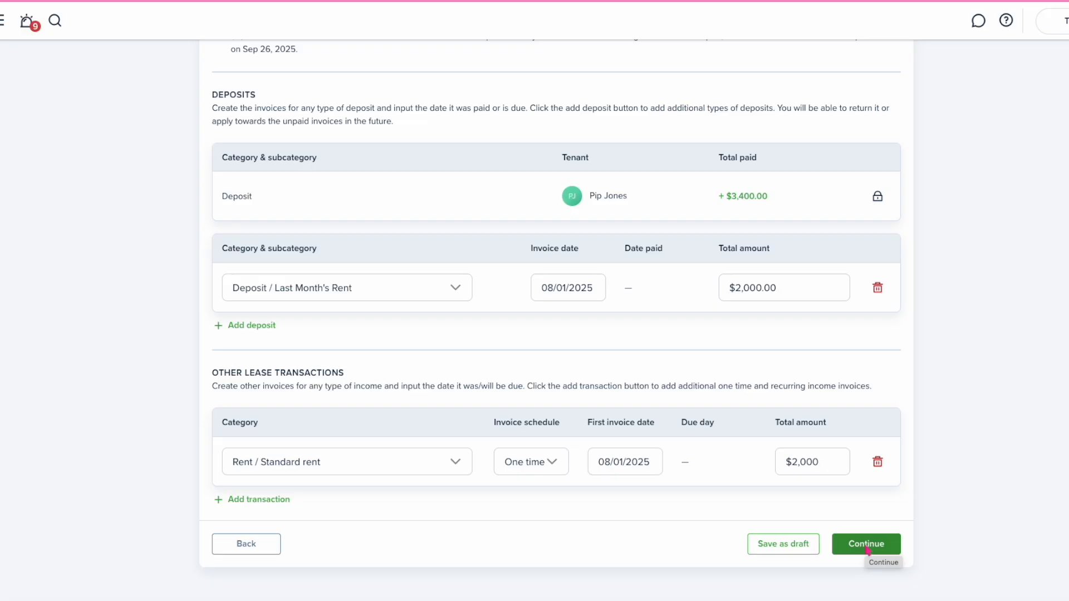
pyautogui.click(867, 546)
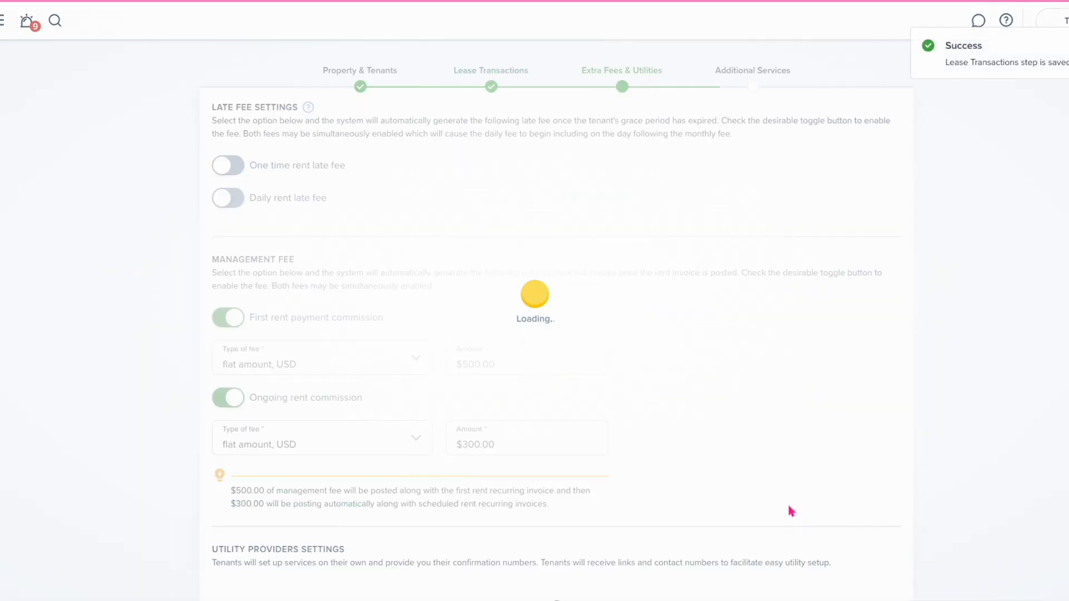
# Skip Extra Fees & Utilities, turn off required renters insurance, and complete the move-in
pyautogui.scroll(-1, 539, 346)
pyautogui.scroll(-3, 538, 346)
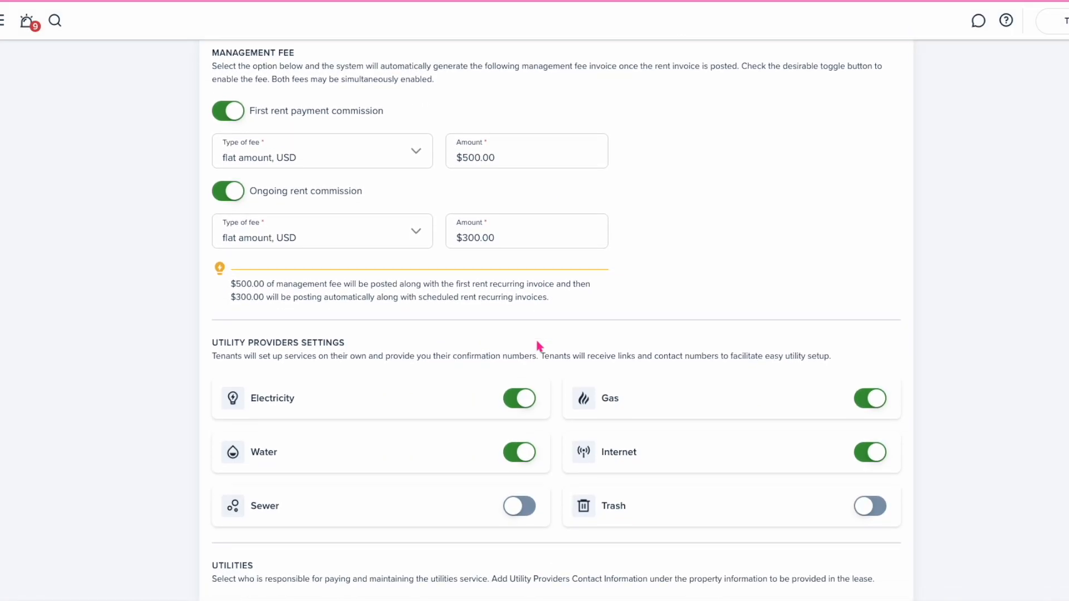
pyautogui.scroll(-9, 507, 272)
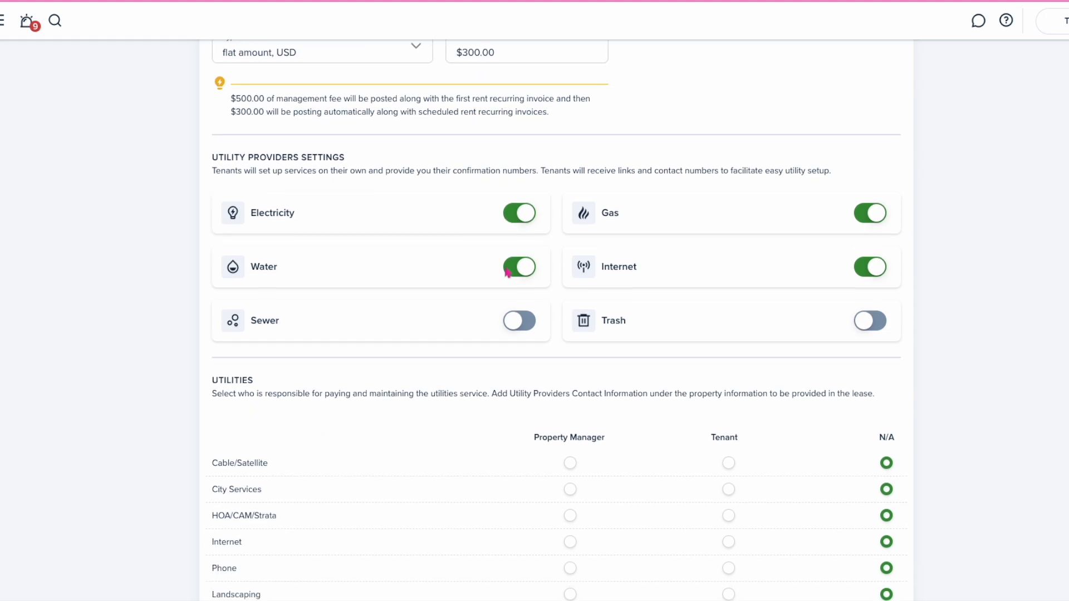
pyautogui.click(887, 546)
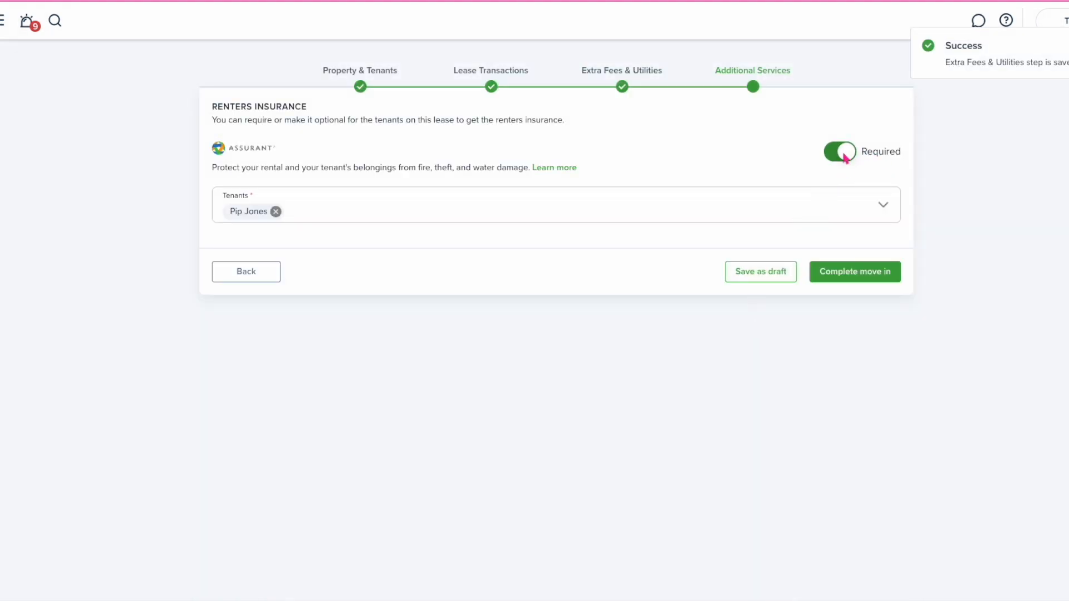
pyautogui.click(844, 156)
pyautogui.click(846, 215)
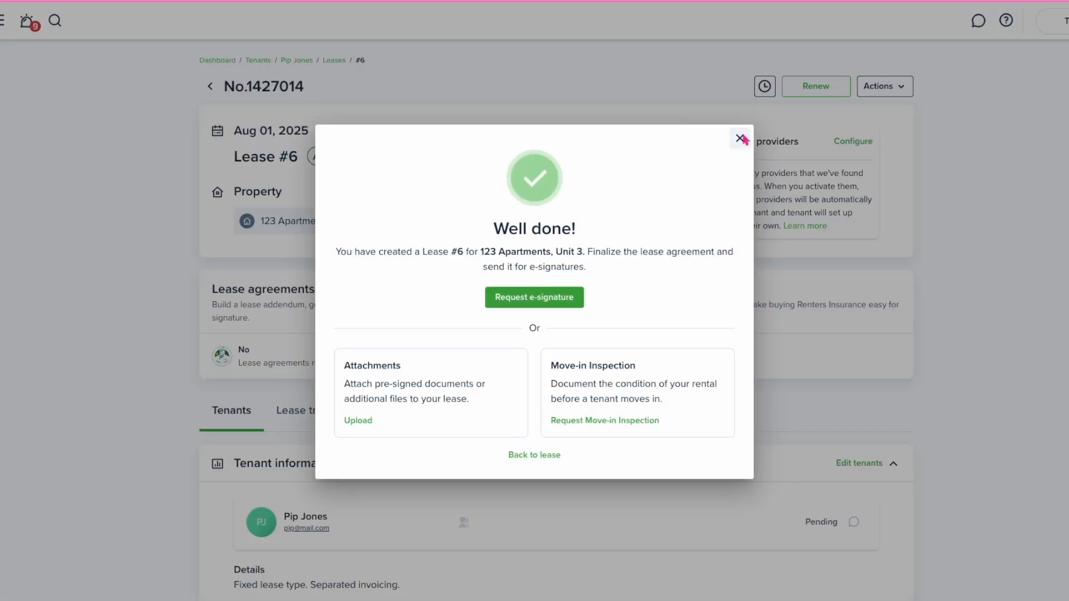
# Close the Well done! dialog and go to the tenant's profile via the breadcrumb
pyautogui.click(740, 138)
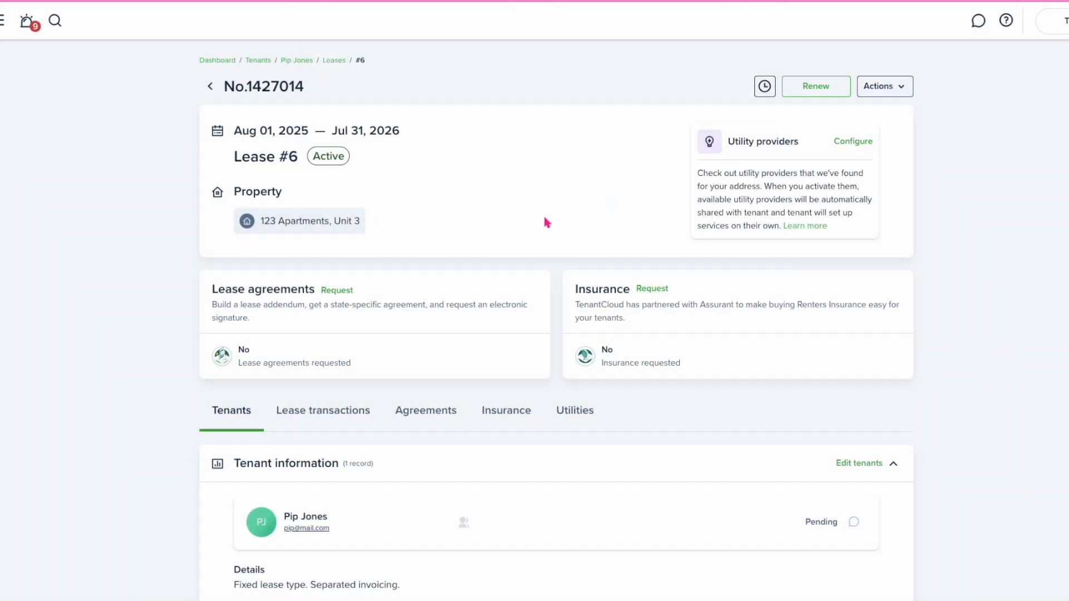
pyautogui.click(300, 63)
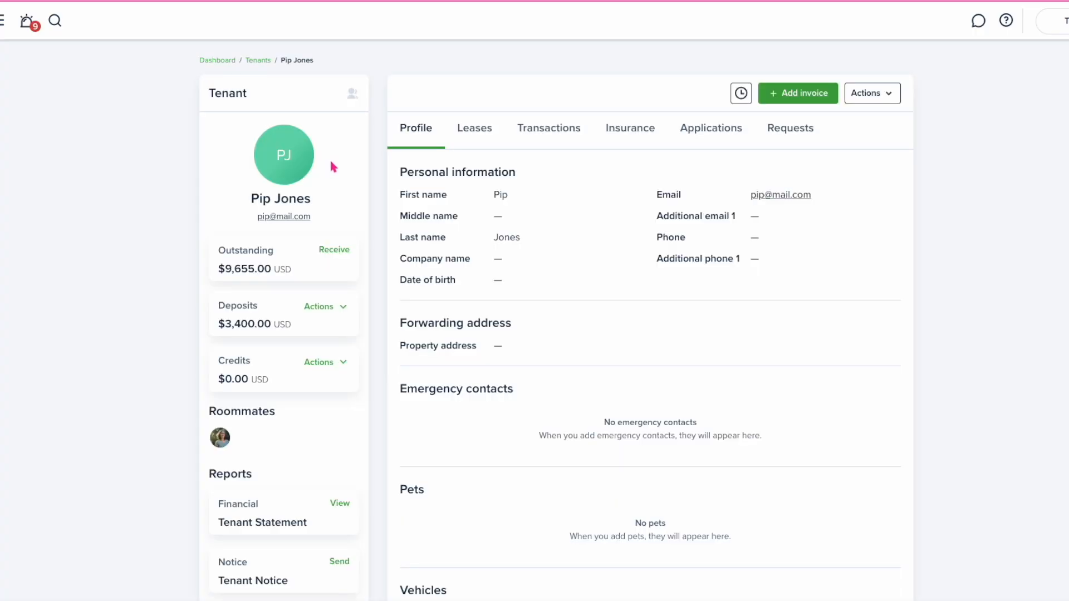
# Mark the tenant's $2,000 Last Month's Rent invoice as Paid, then go back to the tenant's transactions
pyautogui.click(542, 129)
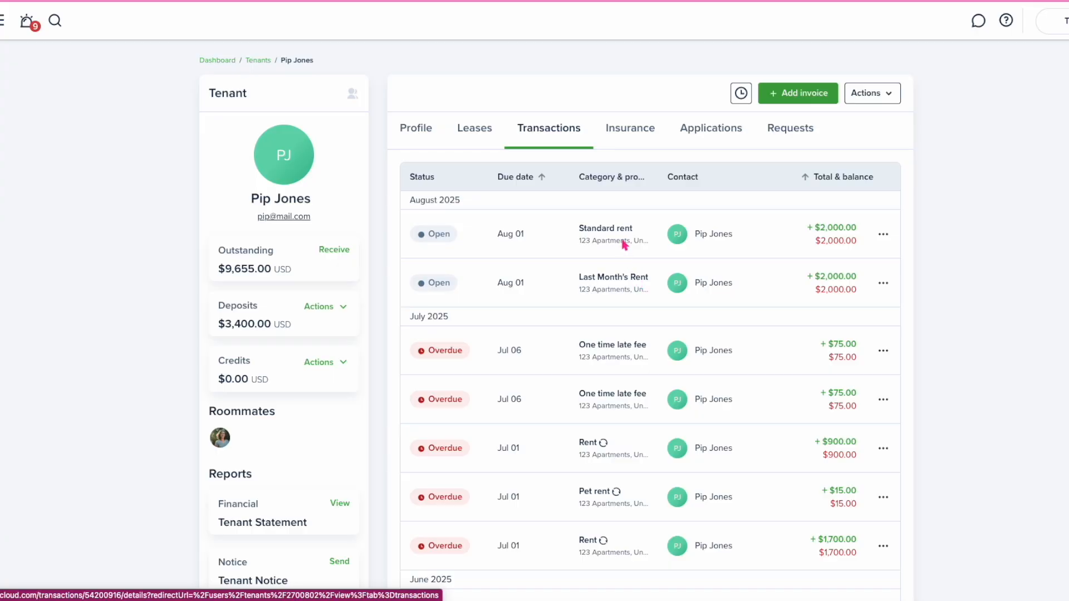
pyautogui.click(617, 283)
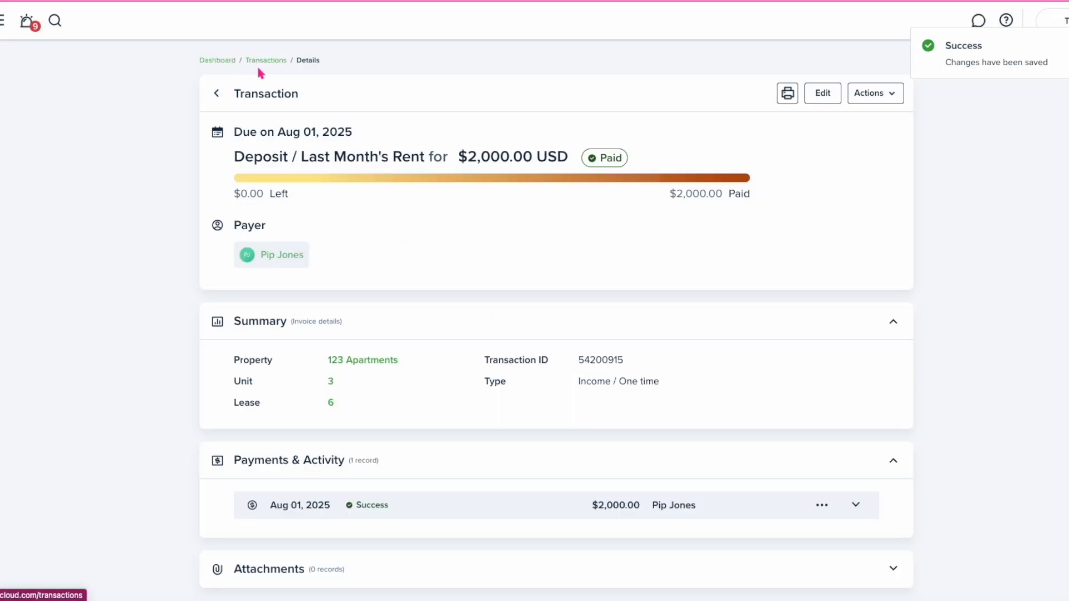
pyautogui.click(299, 257)
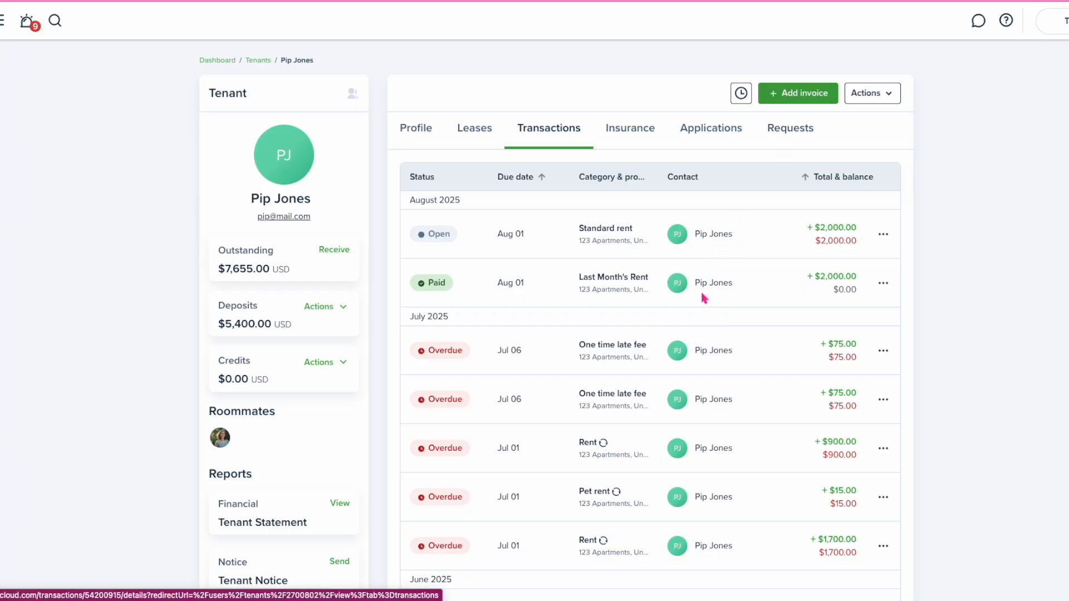
# Start a new invoice for the tenant with Rent as the category
pyautogui.click(780, 98)
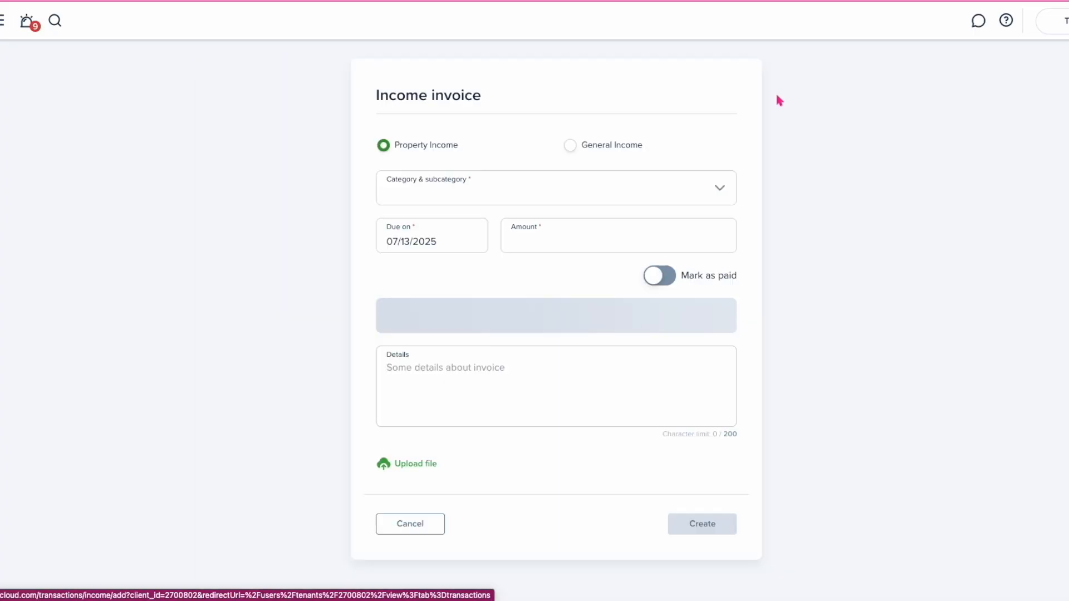
pyautogui.click(493, 196)
pyautogui.write('rent')
pyautogui.click(404, 270)
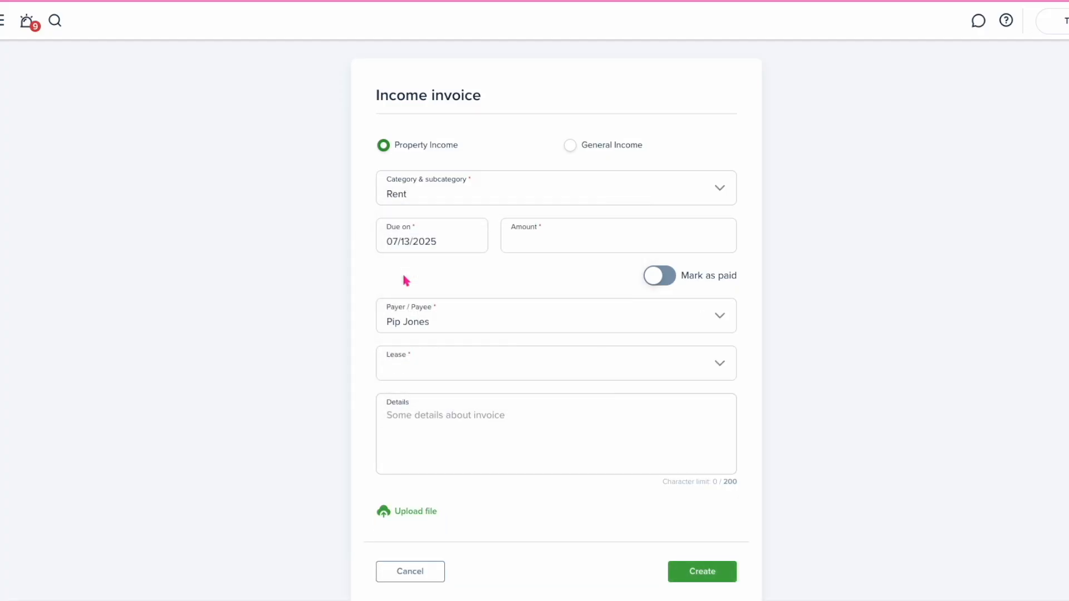
# Set the invoice due date to 07/01/2026
pyautogui.click(422, 251)
pyautogui.click(548, 270)
pyautogui.click(548, 270)
pyautogui.click(548, 270)
pyautogui.click(548, 270)
pyautogui.click(548, 270)
pyautogui.click(548, 270)
pyautogui.click(548, 271)
pyautogui.click(548, 270)
pyautogui.click(548, 271)
pyautogui.click(548, 270)
pyautogui.click(548, 270)
pyautogui.click(548, 270)
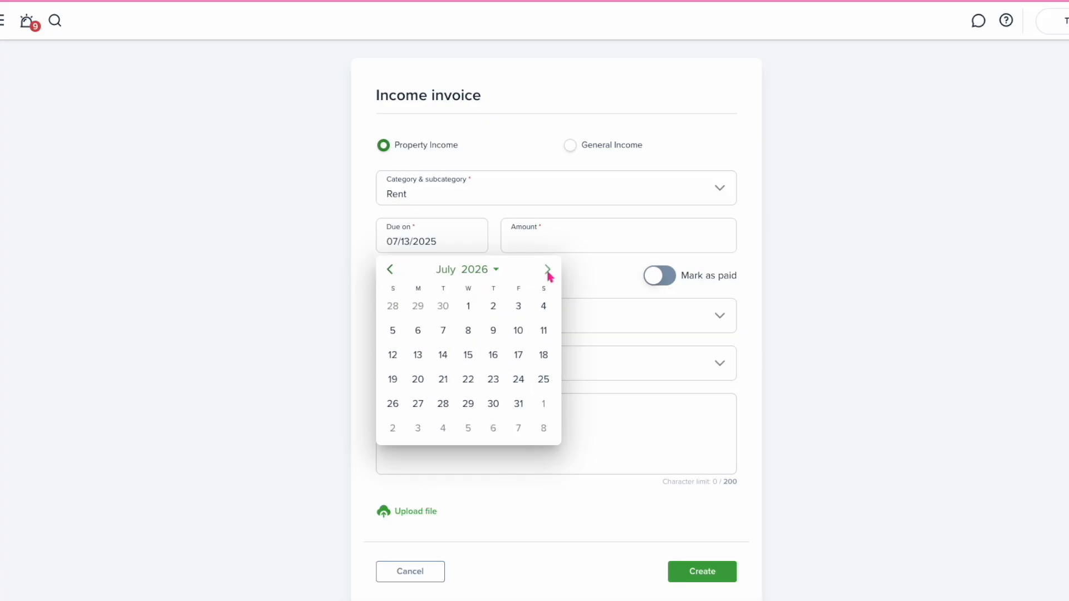
pyautogui.click(468, 305)
# Enter an amount of 2000 and link the invoice to Lease #6
pyautogui.click(539, 244)
pyautogui.write('2000')
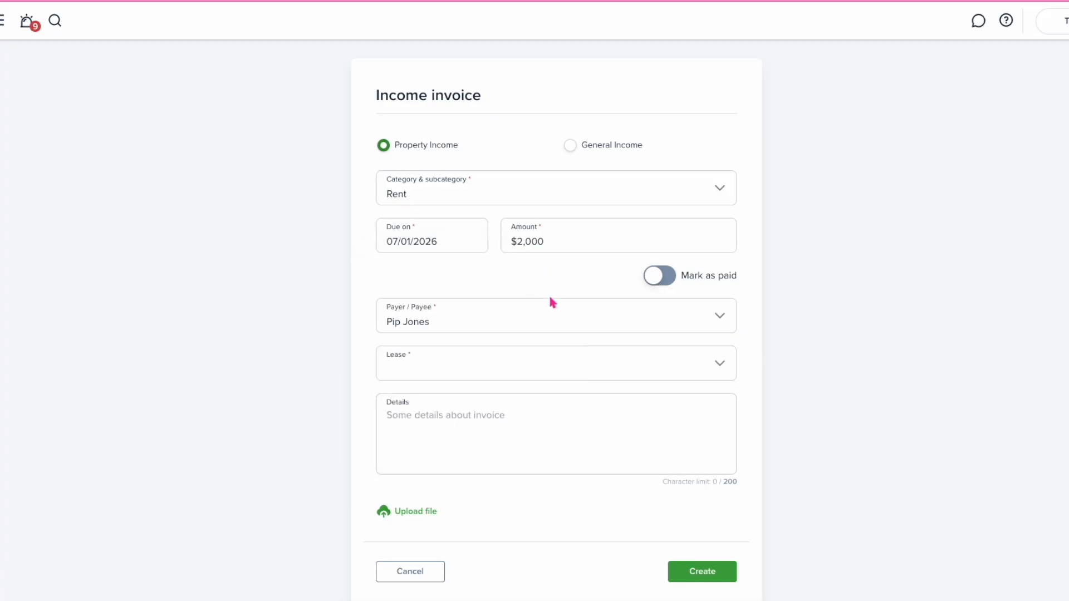
pyautogui.click(620, 378)
pyautogui.click(489, 456)
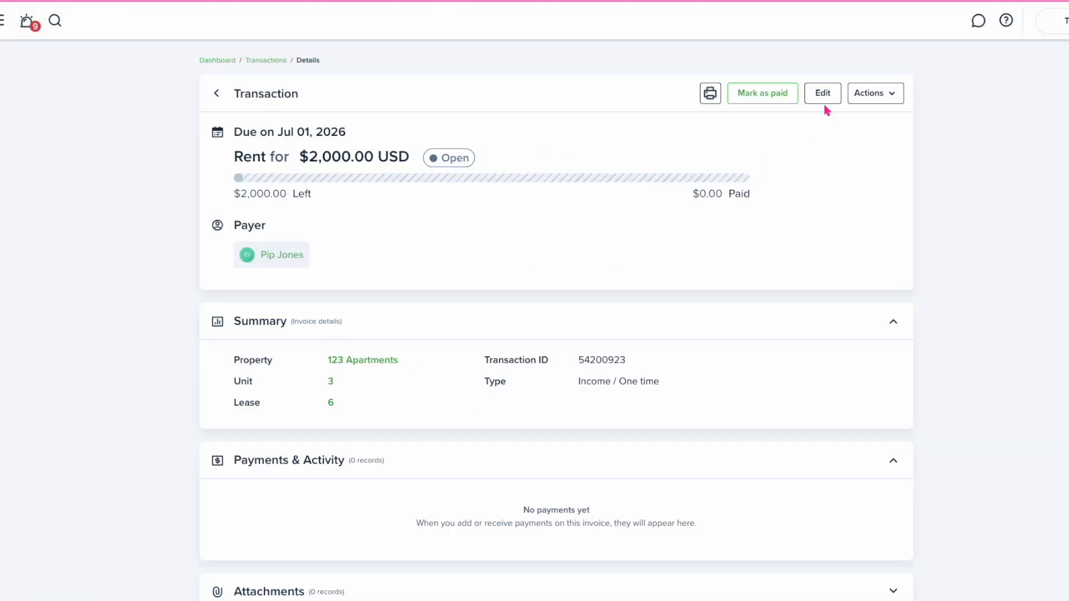
# Apply the Last Month's Rent deposit to the Jul 01, 2026 Rent invoice, then return to the tenant's transactions
pyautogui.click(867, 99)
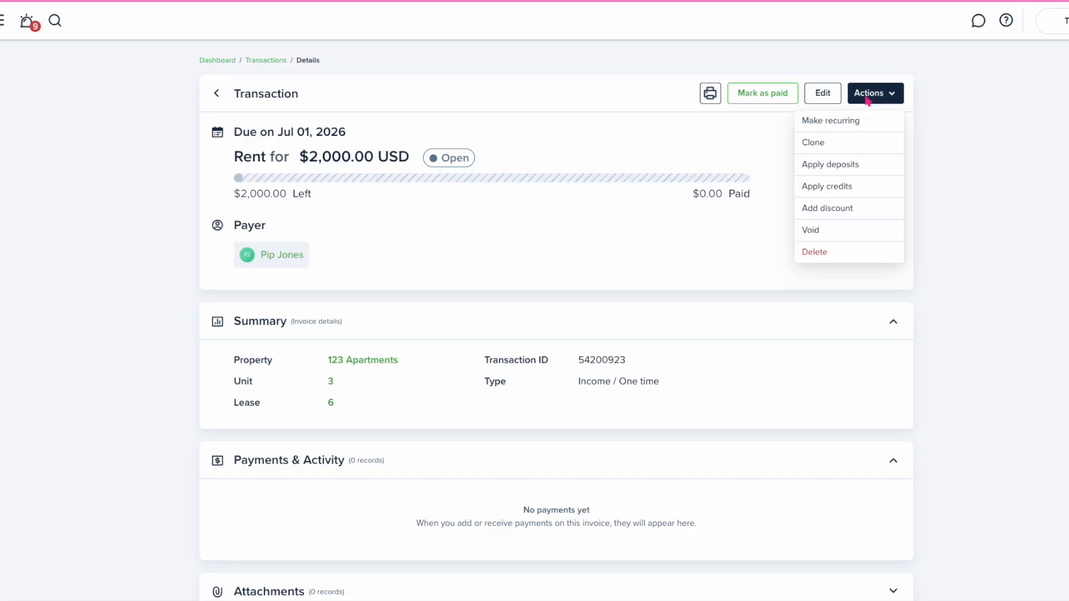
pyautogui.click(836, 172)
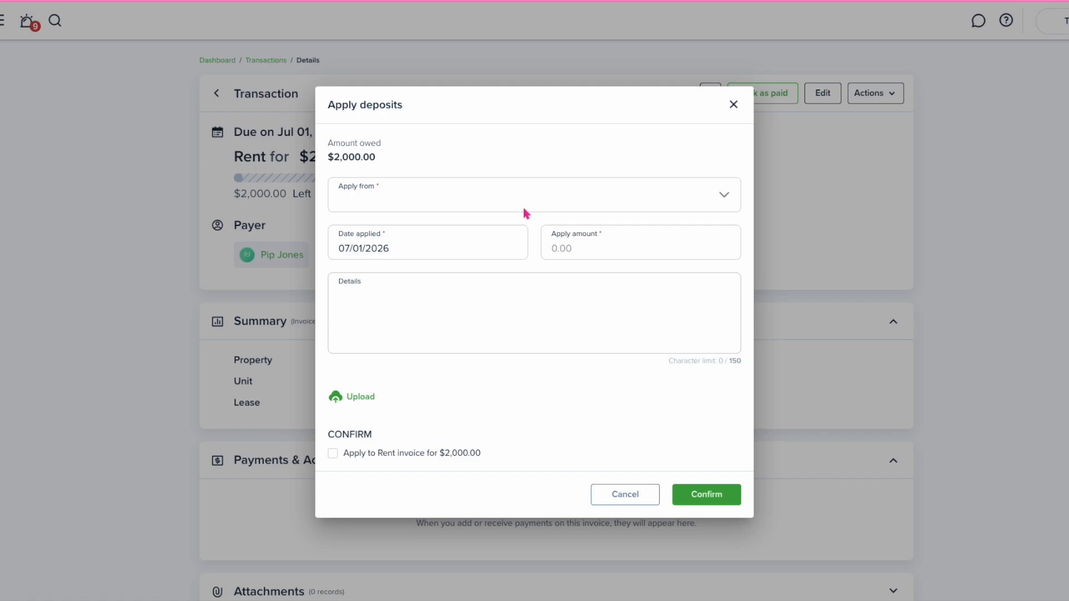
pyautogui.click(523, 206)
pyautogui.click(435, 316)
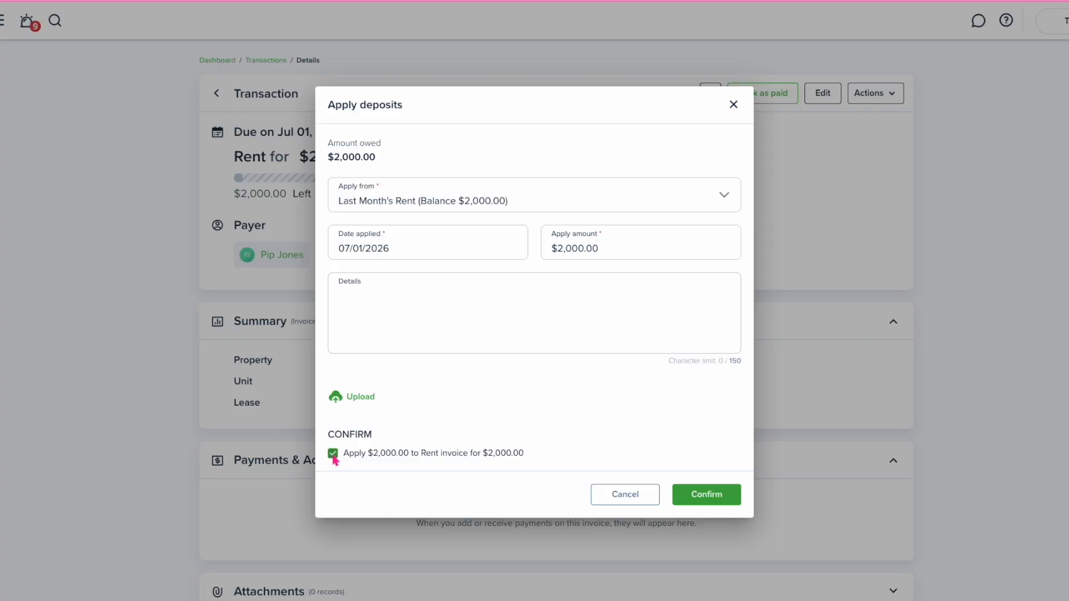
pyautogui.click(696, 494)
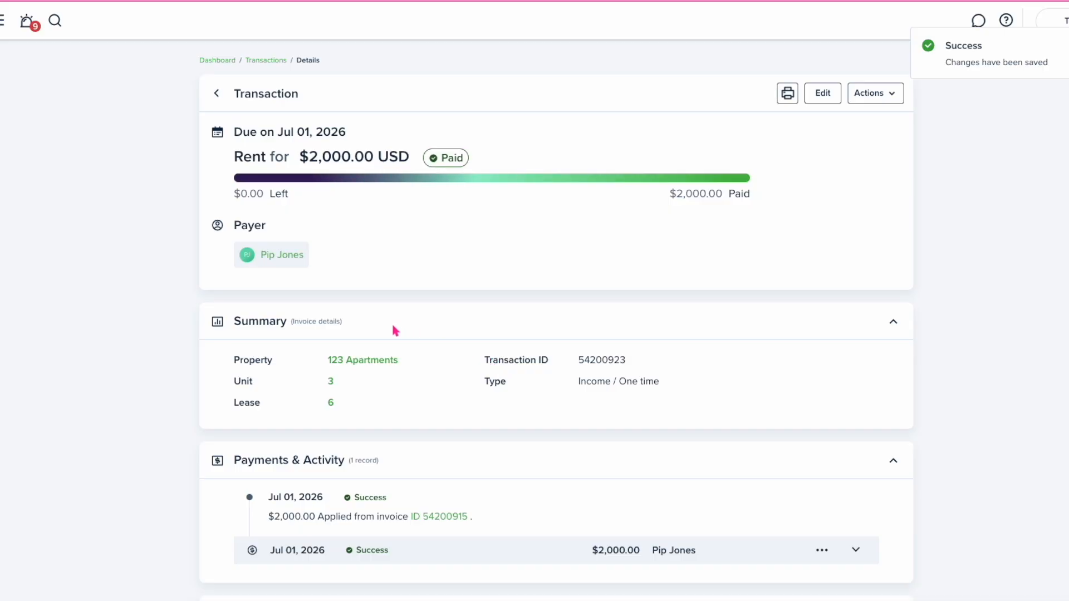
pyautogui.click(280, 256)
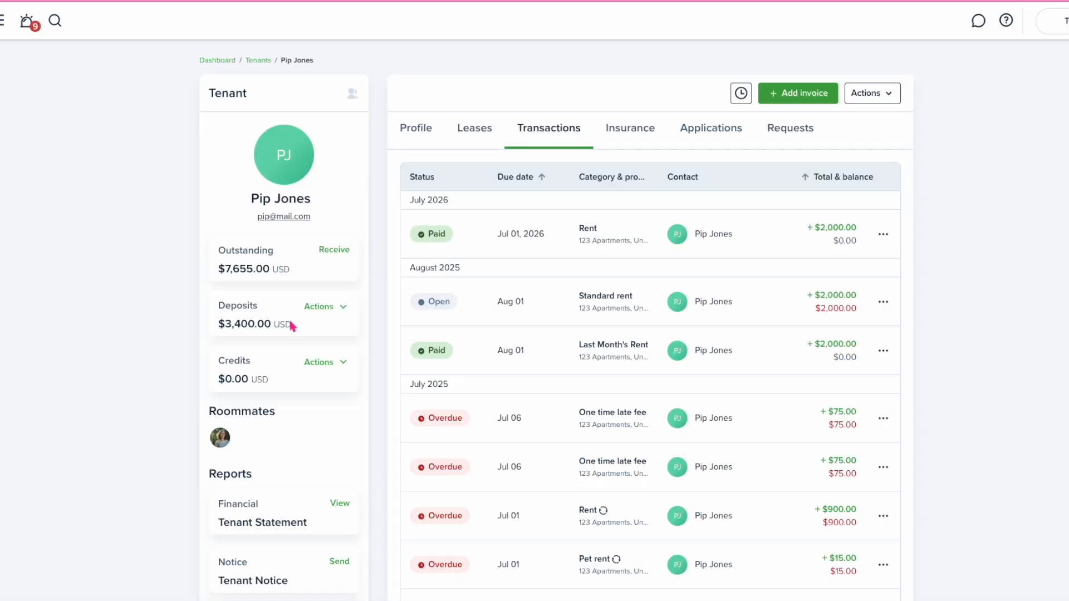